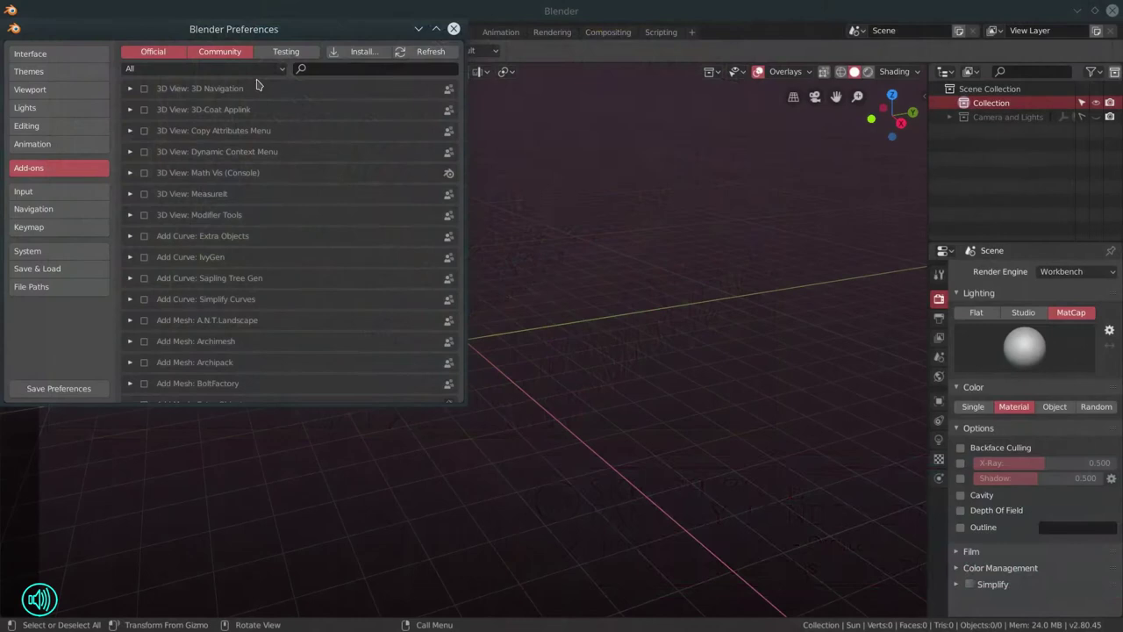
- Filter the add-ons to the Add Mesh category, enable A.N.T.Landscape, and close the preferences
{"action": "left_click", "coordinate": [202, 68]}
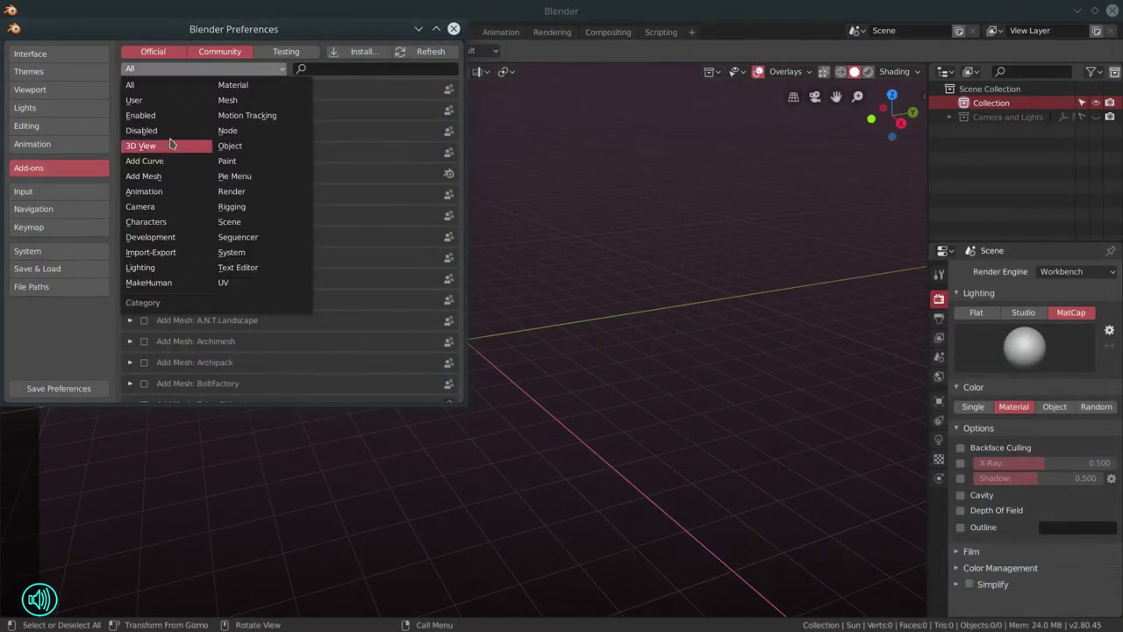
{"action": "left_click", "coordinate": [173, 179]}
{"action": "left_click", "coordinate": [130, 89]}
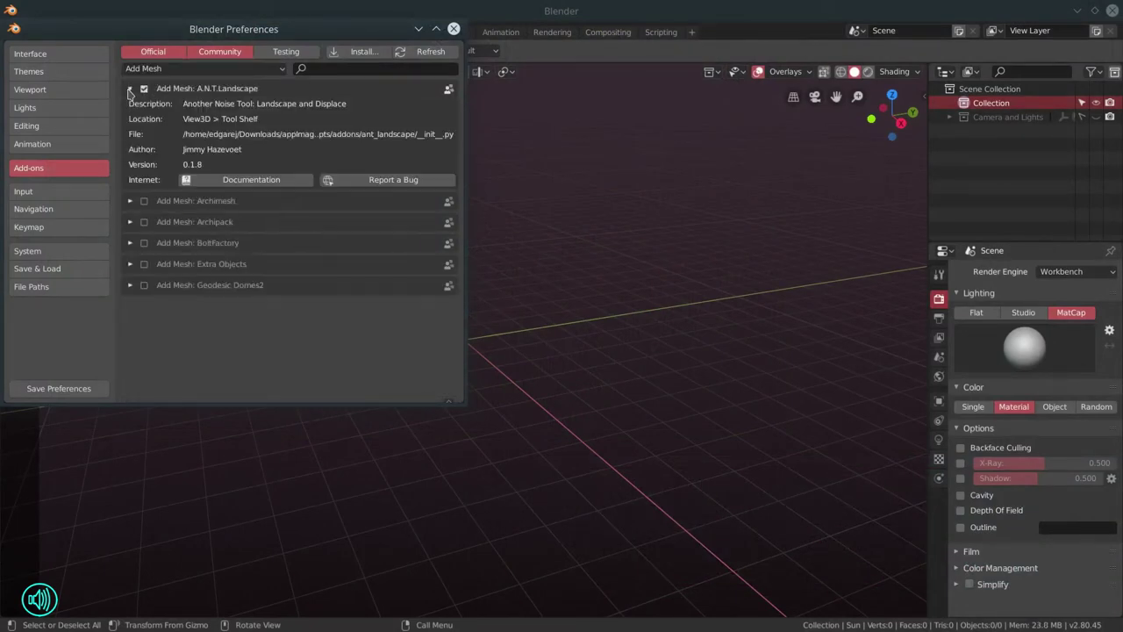
{"action": "left_click", "coordinate": [453, 28]}
- Add an A.N.T. Landscape terrain mesh to the scene and scale it up
{"action": "key", "text": "n"}
{"action": "left_click", "coordinate": [920, 253]}
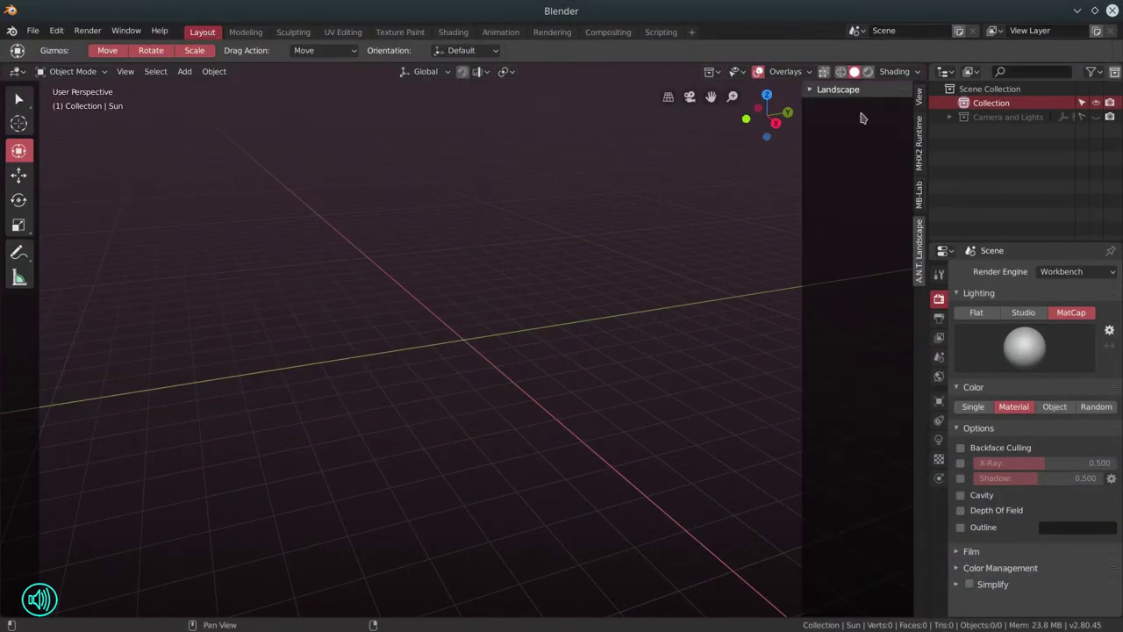
{"action": "left_click", "coordinate": [850, 112]}
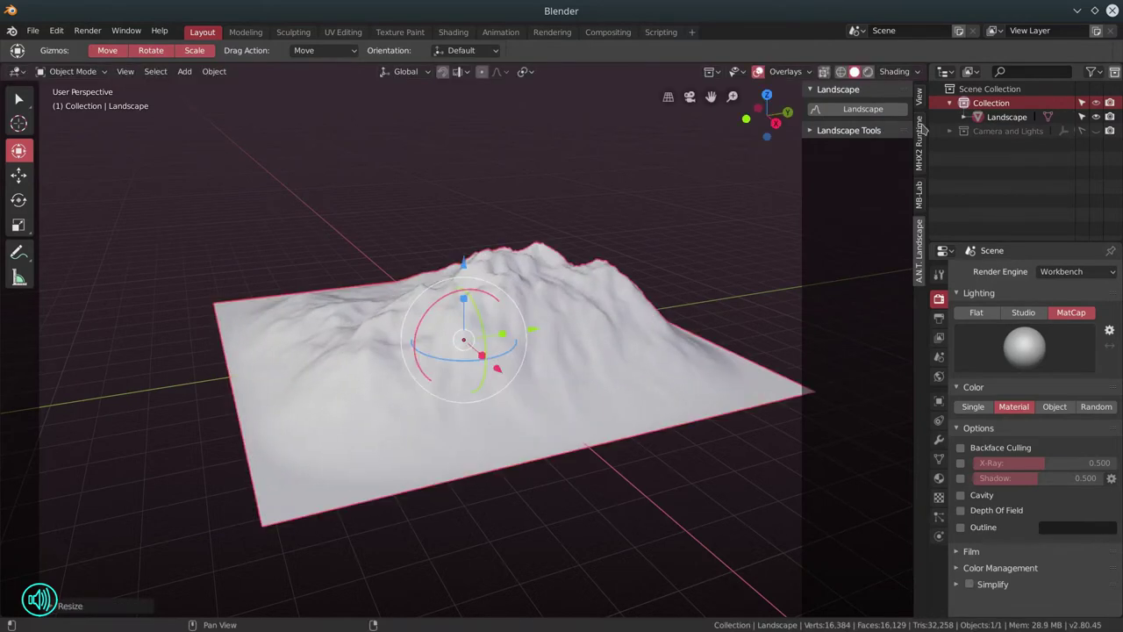
- Apply the Landscape Eroder to the terrain mesh
{"action": "left_click", "coordinate": [811, 131]}
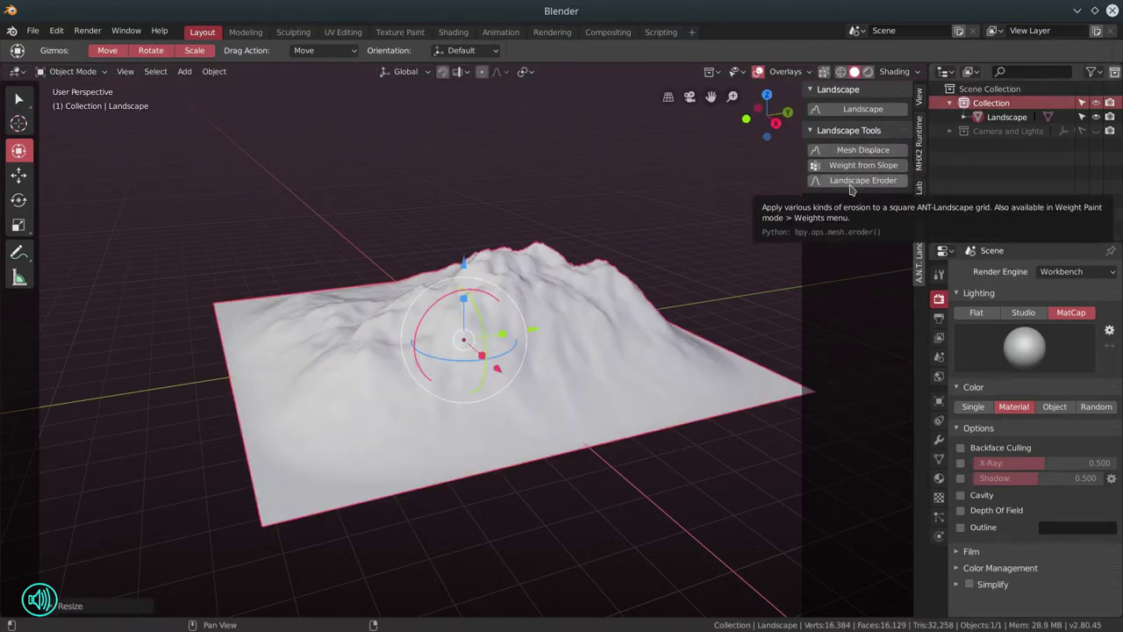
{"action": "left_click", "coordinate": [850, 183]}
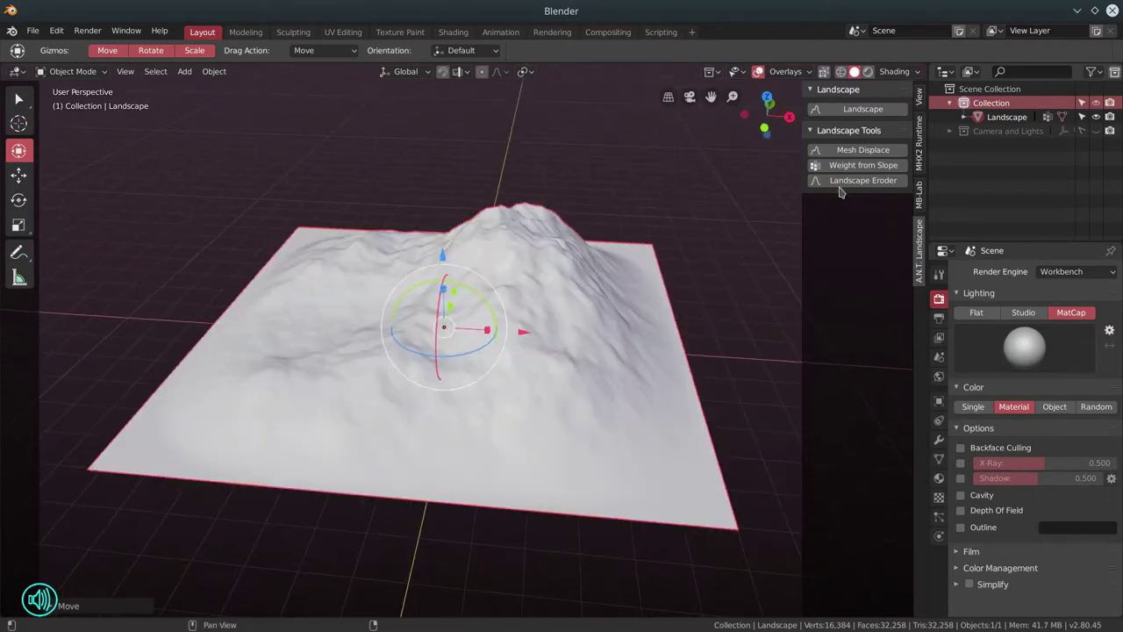
- Try Mesh Displace on the eroded terrain and undo it
{"action": "left_click", "coordinate": [847, 152]}
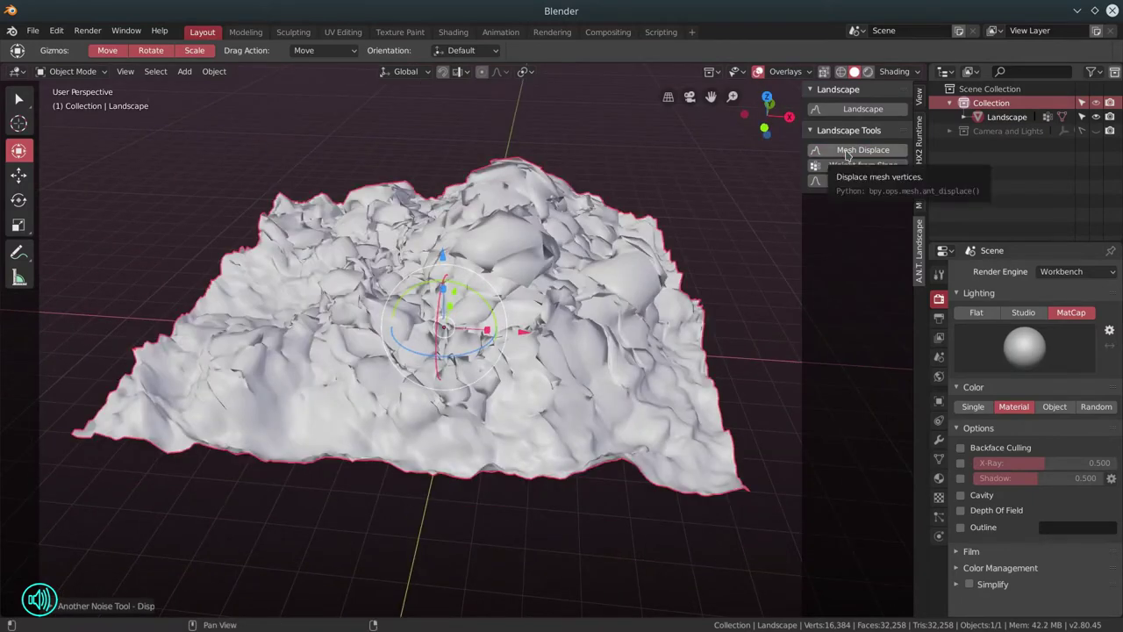
{"action": "key", "text": "ctrl+z"}
{"action": "left_click", "coordinate": [847, 165]}
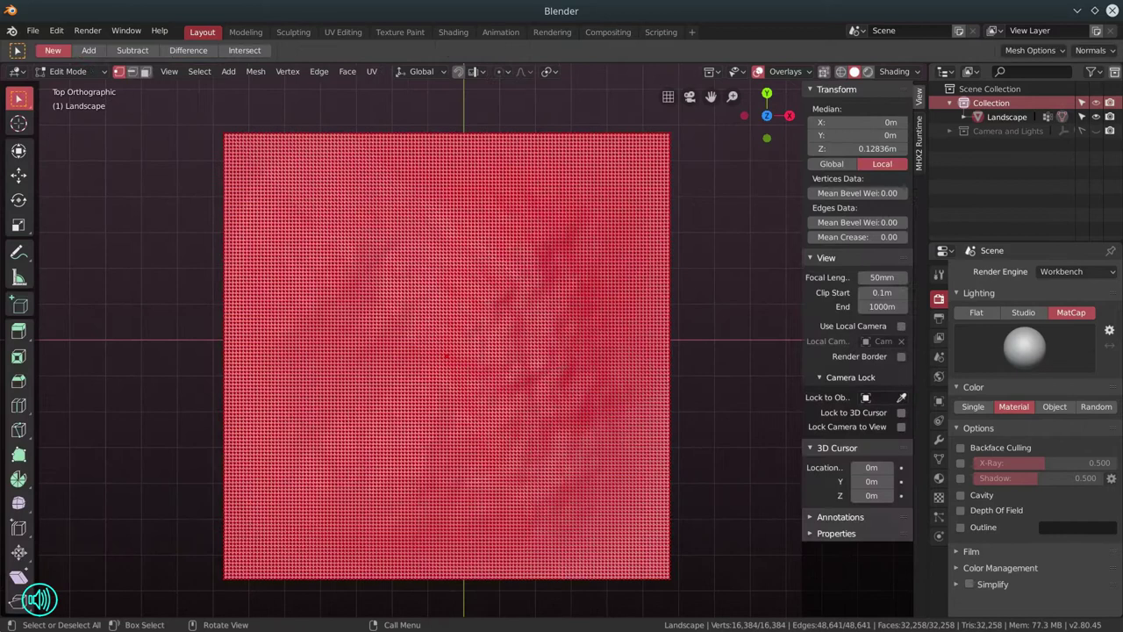
- In Edit Mode from the top view, clear the selection and select small scattered patches of vertices across the terrain
{"action": "key", "text": "alt+a"}
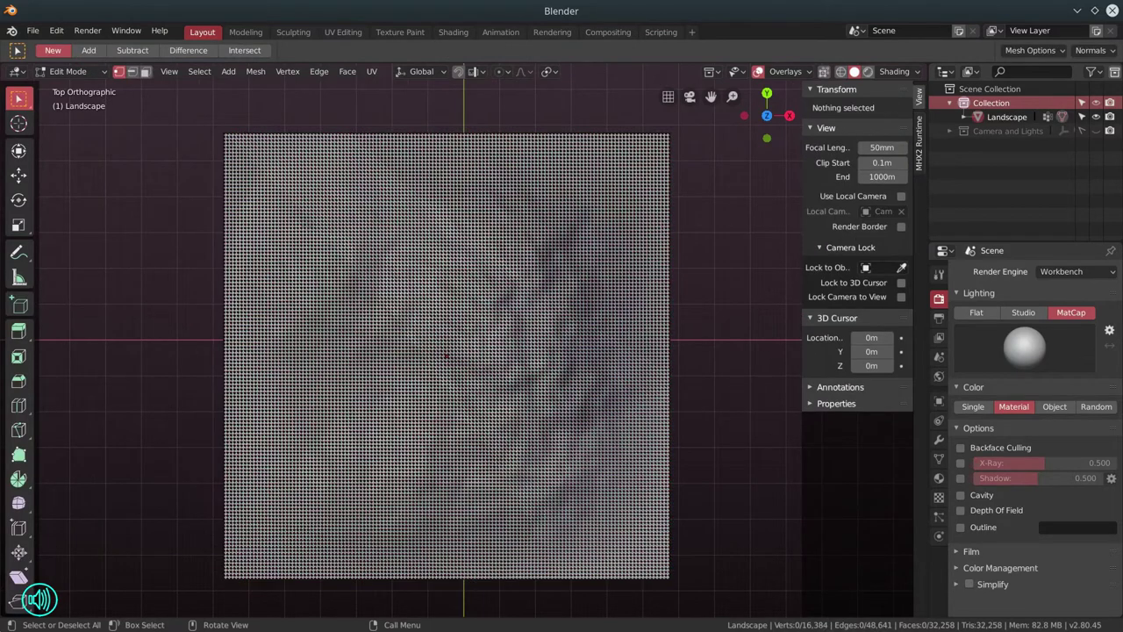
{"action": "left_click_drag", "start_coordinate": [291, 213], "coordinate": [305, 224]}
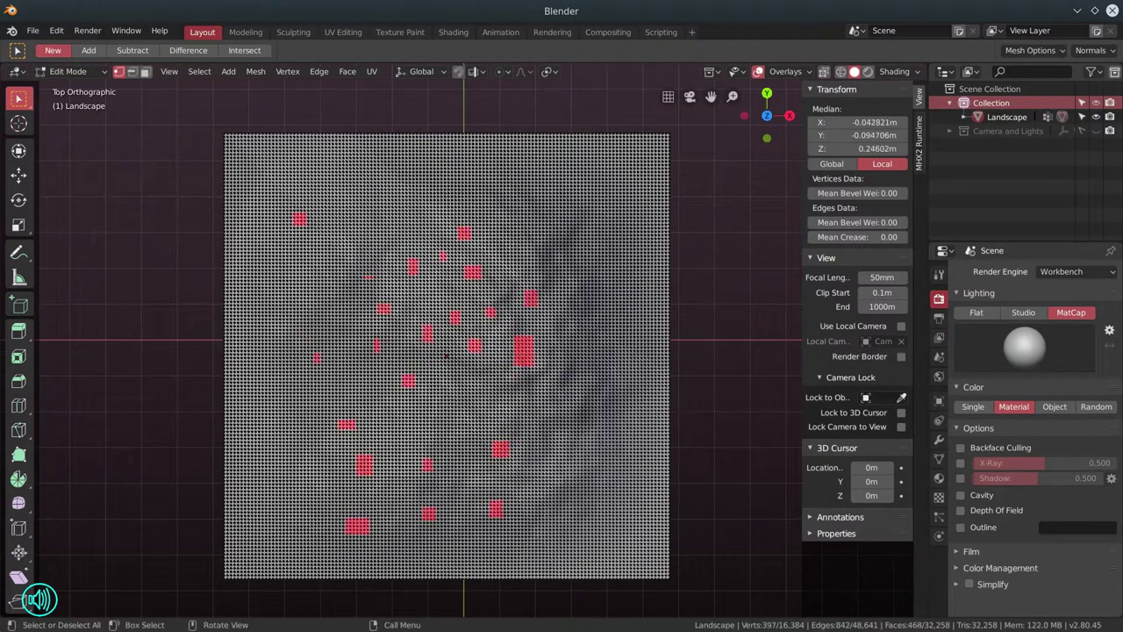
- Extrude the selected terrain patches vertically into tall columns
{"action": "left_click_drag", "start_coordinate": [439, 377], "coordinate": [469, 279]}
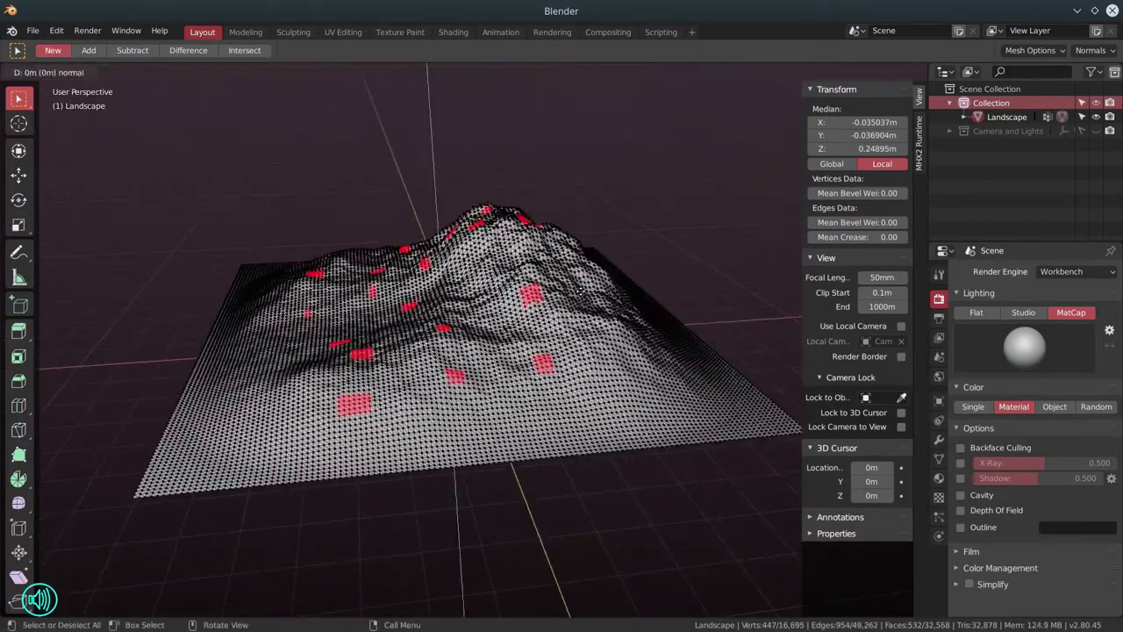
{"action": "key", "text": "e"}
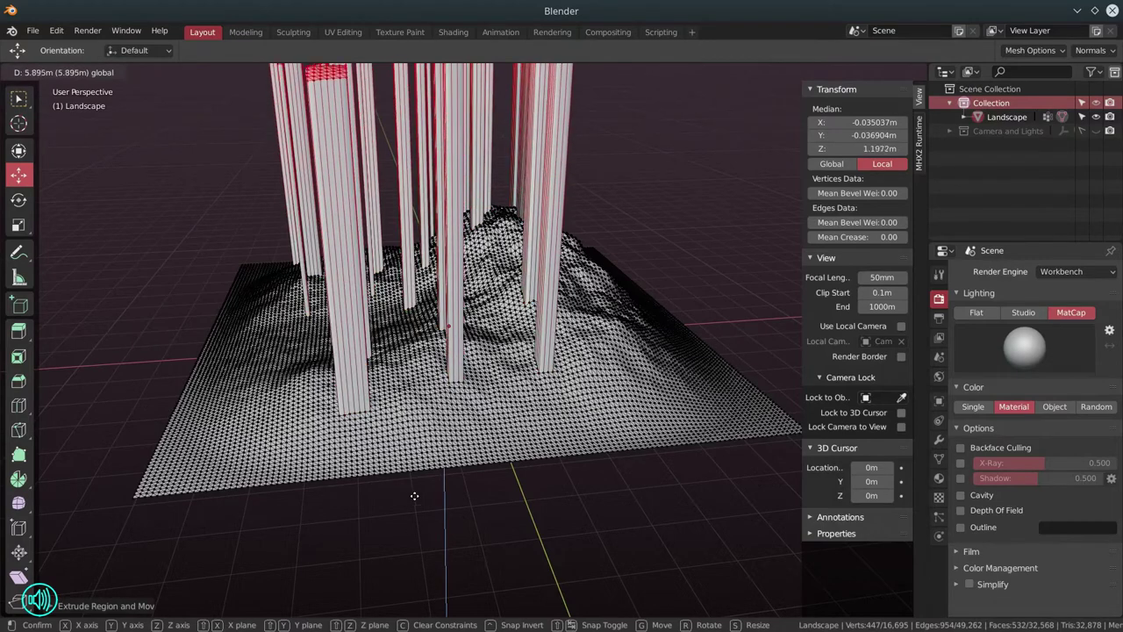
{"action": "left_click", "coordinate": [436, 67]}
{"action": "scroll", "coordinate": [465, 290], "scroll_direction": "down", "scroll_amount": 5}
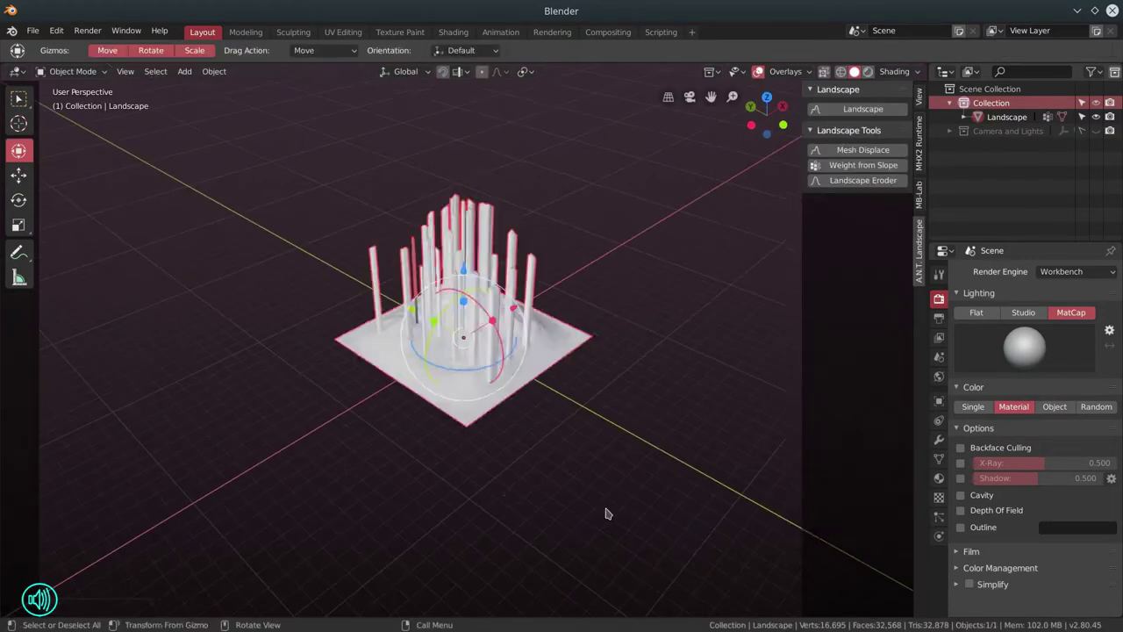
- Duplicate the landscape with its columns in place and tilt the copy about the Y axis
{"action": "left_click_drag", "start_coordinate": [606, 514], "coordinate": [520, 500]}
{"action": "key", "text": "shift+d"}
{"action": "right_click", "coordinate": [519, 499]}
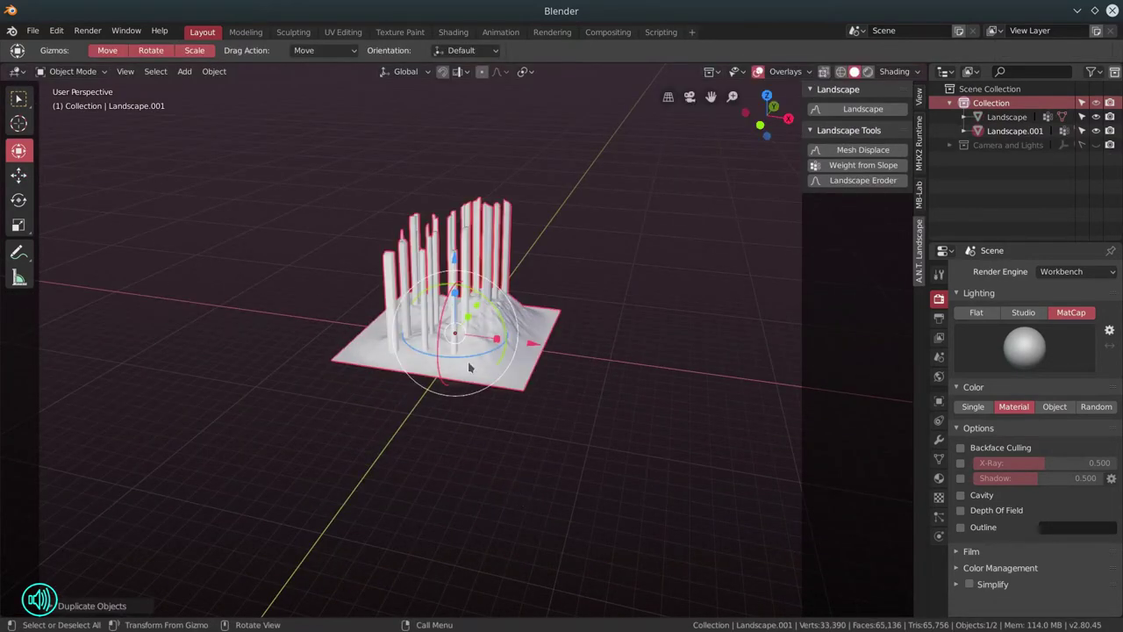
{"action": "left_click_drag", "start_coordinate": [464, 356], "coordinate": [386, 360]}
{"action": "left_click_drag", "start_coordinate": [507, 328], "coordinate": [504, 391]}
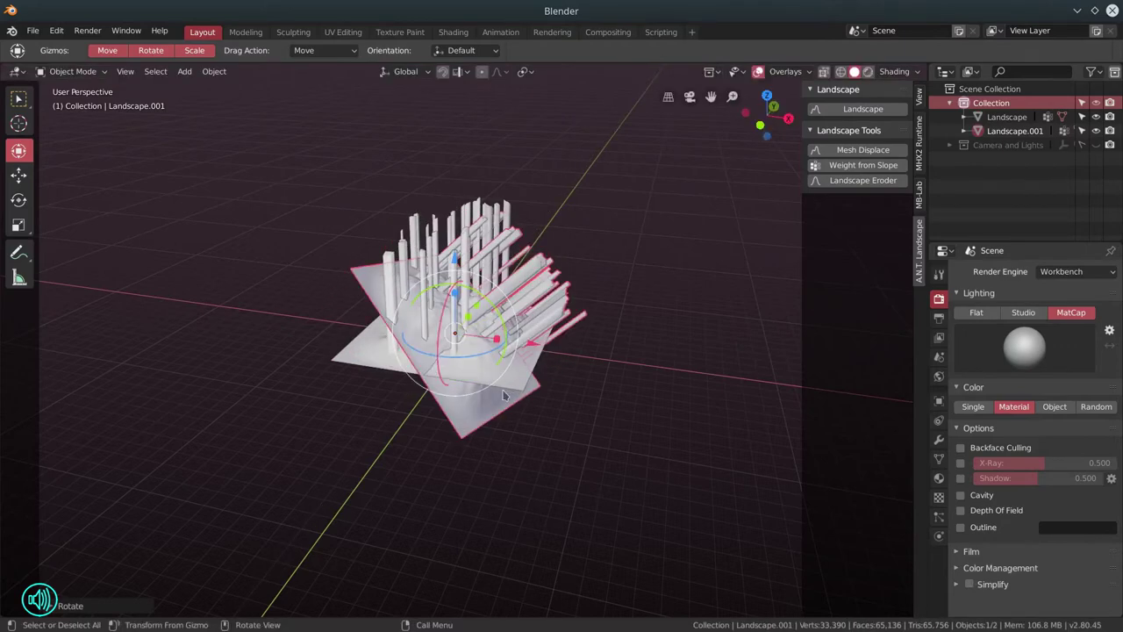
- Move the tilted landscape copy so its columns cross those of the original
{"action": "left_click", "coordinate": [9, 175]}
{"action": "left_click_drag", "start_coordinate": [499, 353], "coordinate": [449, 344]}
{"action": "left_click_drag", "start_coordinate": [545, 356], "coordinate": [476, 314]}
{"action": "left_click_drag", "start_coordinate": [584, 430], "coordinate": [488, 382]}
{"action": "scroll", "coordinate": [506, 429], "scroll_direction": "up", "scroll_amount": 2}
- Rotate the landscape copy further so its base stands upright and its columns run nearly horizontal
{"action": "left_click_drag", "start_coordinate": [623, 437], "coordinate": [604, 433]}
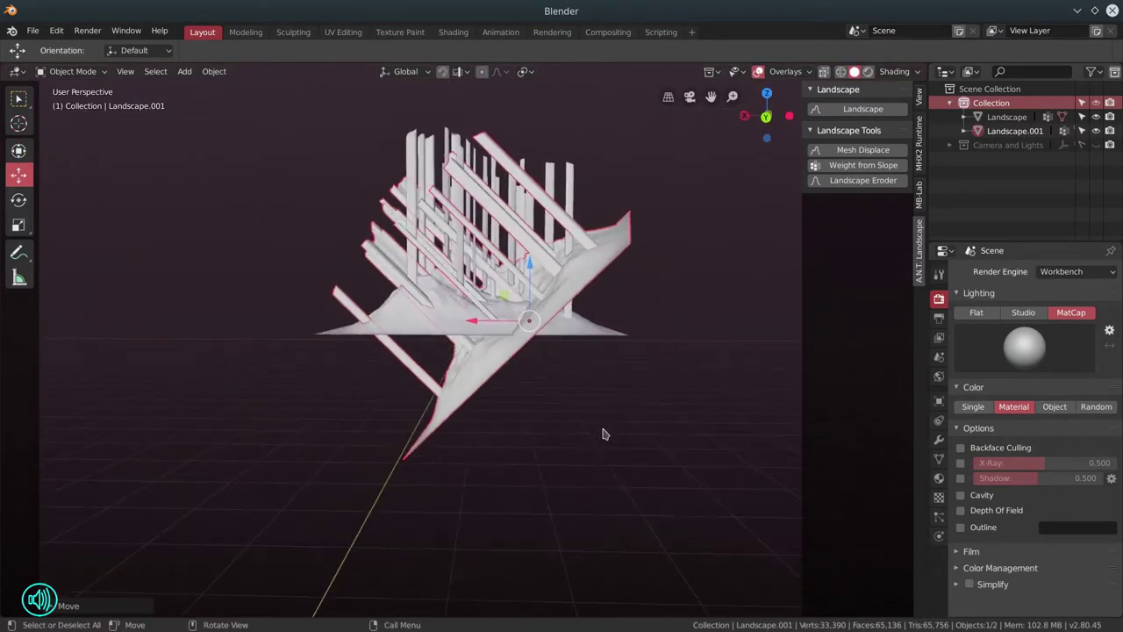
{"action": "key", "text": "r"}
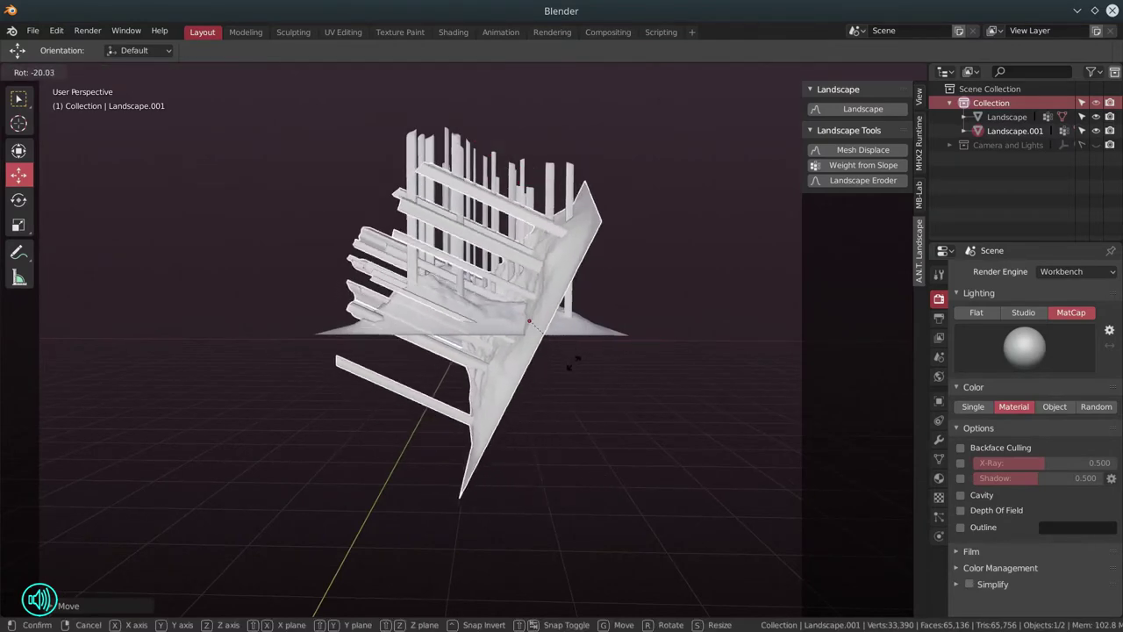
{"action": "left_click", "coordinate": [588, 353]}
- Move the upright copy to one side of the original so its horizontal beams pass through the vertical columns
{"action": "left_click_drag", "start_coordinate": [537, 328], "coordinate": [563, 361]}
{"action": "left_click", "coordinate": [19, 182]}
{"action": "left_click_drag", "start_coordinate": [544, 465], "coordinate": [565, 394]}
{"action": "left_click_drag", "start_coordinate": [521, 325], "coordinate": [558, 287]}
{"action": "left_click_drag", "start_coordinate": [571, 320], "coordinate": [654, 369]}
{"action": "left_click_drag", "start_coordinate": [562, 273], "coordinate": [520, 276]}
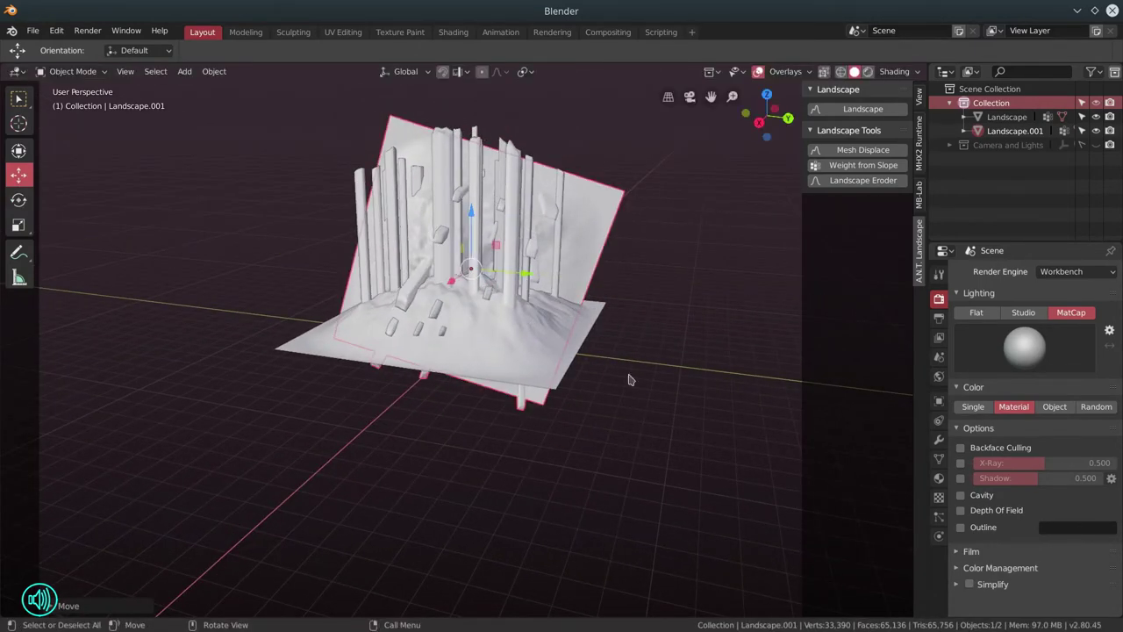
{"action": "left_click_drag", "start_coordinate": [630, 378], "coordinate": [499, 376]}
- Save the file as 2019-03-01-Random-Landscape.blend in the 2019-01-DSG folder
{"action": "left_click", "coordinate": [32, 30]}
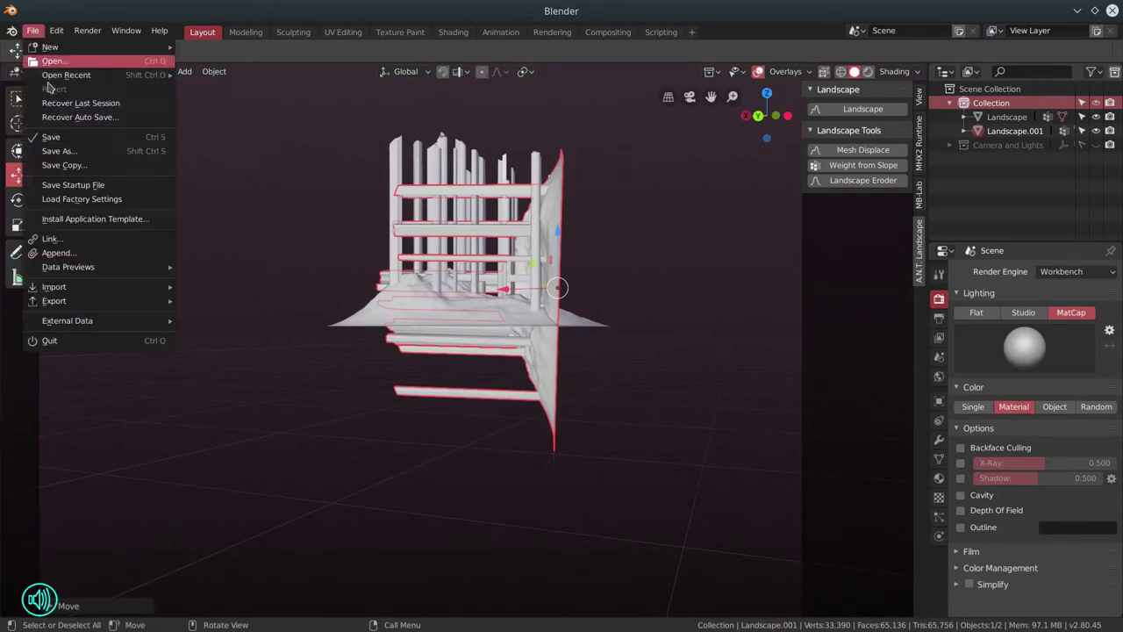
{"action": "left_click", "coordinate": [58, 151]}
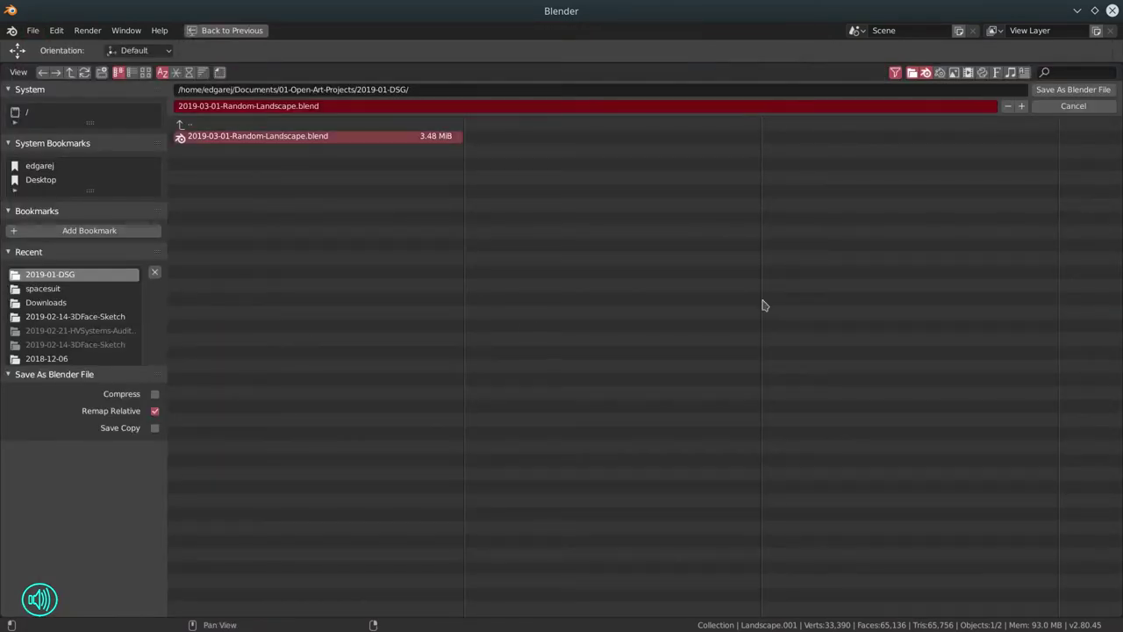
{"action": "left_click", "coordinate": [1074, 89]}
- Rotate the upright landscape copy from the front and from the side to change how its beams cross the columns
{"action": "scroll", "coordinate": [575, 365], "scroll_direction": "up", "scroll_amount": 4}
{"action": "left_click_drag", "start_coordinate": [565, 363], "coordinate": [475, 357]}
{"action": "scroll", "coordinate": [537, 362], "scroll_direction": "up", "scroll_amount": 2}
{"action": "scroll", "coordinate": [560, 379], "scroll_direction": "up", "scroll_amount": 2}
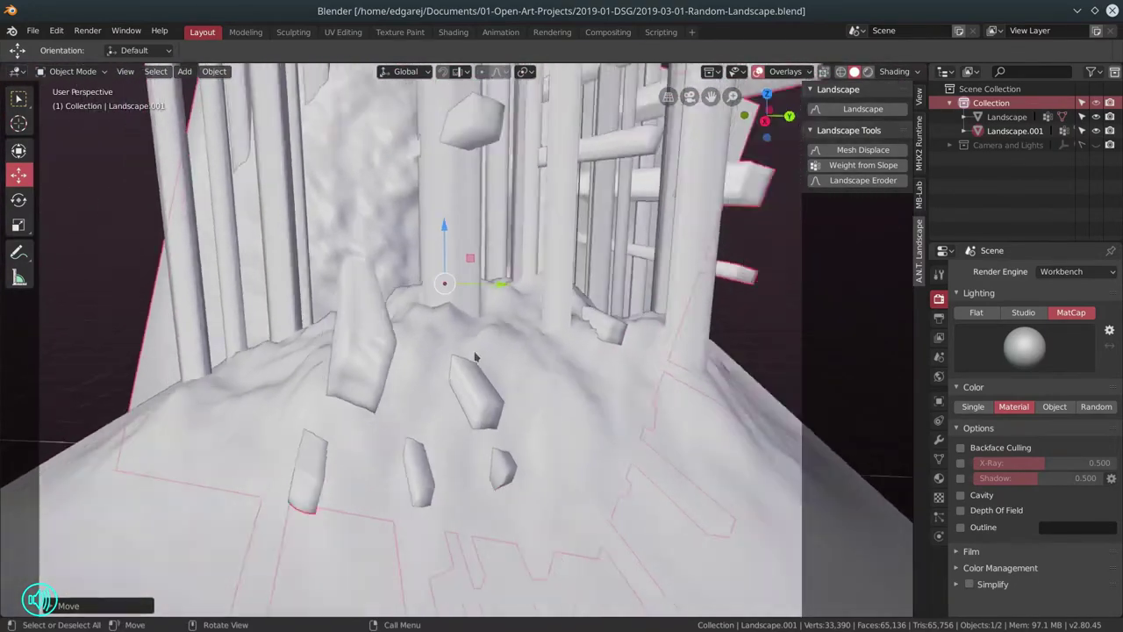
{"action": "scroll", "coordinate": [475, 356], "scroll_direction": "down", "scroll_amount": 10}
{"action": "key", "text": "r"}
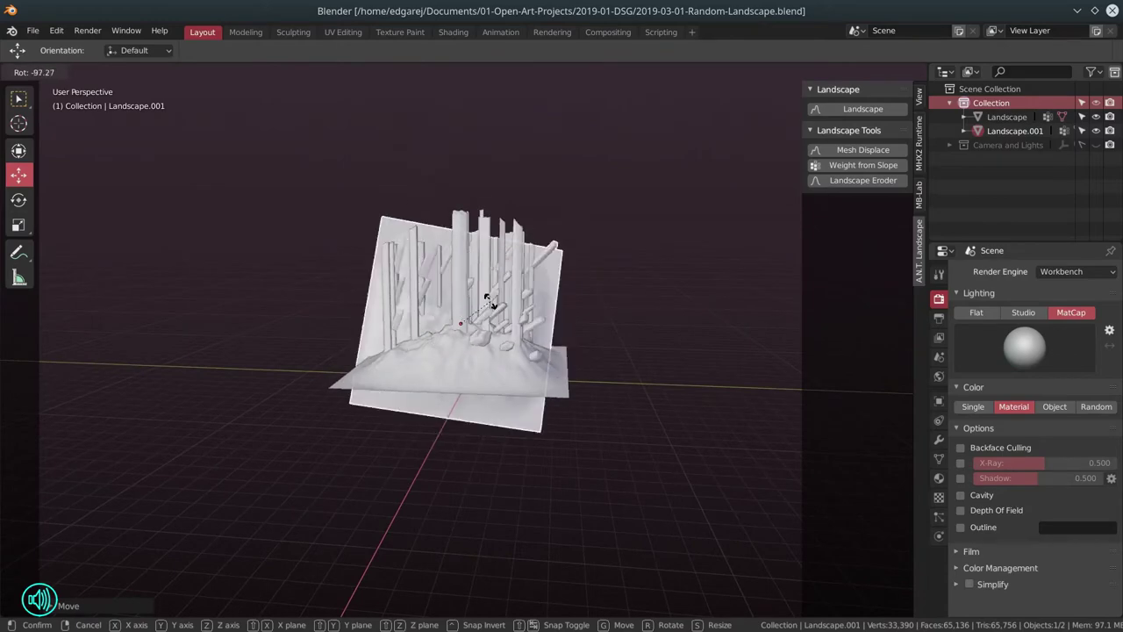
{"action": "left_click", "coordinate": [491, 301]}
{"action": "left_click_drag", "start_coordinate": [448, 421], "coordinate": [592, 432]}
{"action": "key", "text": "r"}
{"action": "left_click", "coordinate": [430, 402]}
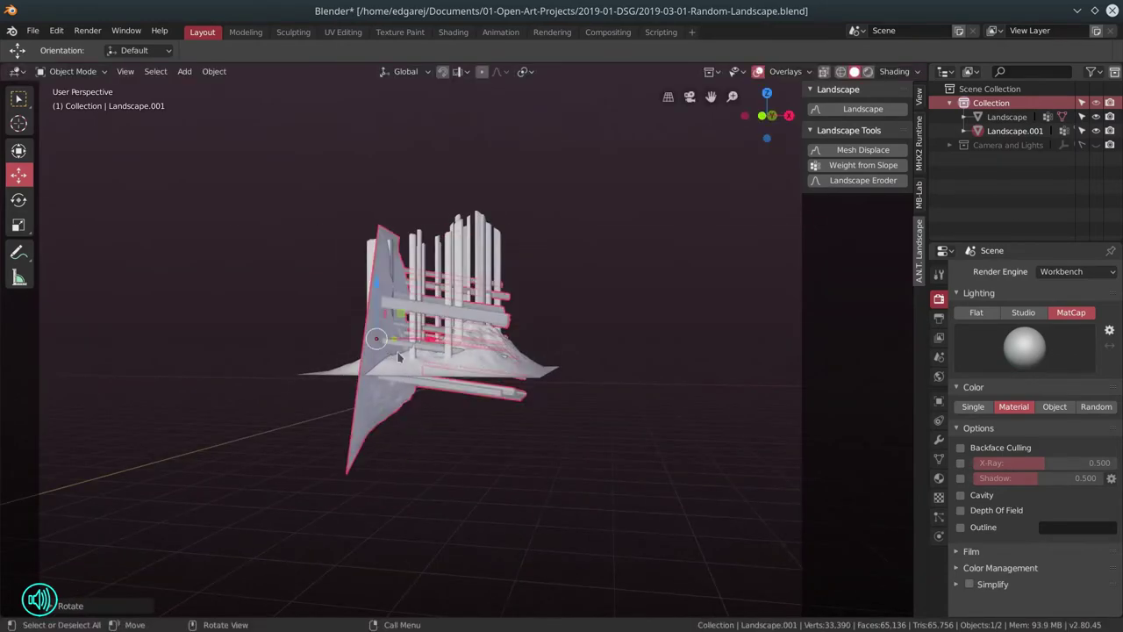
- Move the rotated landscape copy upward beside the original and deselect it
{"action": "key", "text": "g"}
{"action": "left_click", "coordinate": [527, 436]}
{"action": "left_click", "coordinate": [526, 436]}
- Examine the crossing columns and beams up close above the terrain
{"action": "scroll", "coordinate": [468, 398], "scroll_direction": "up", "scroll_amount": 4}
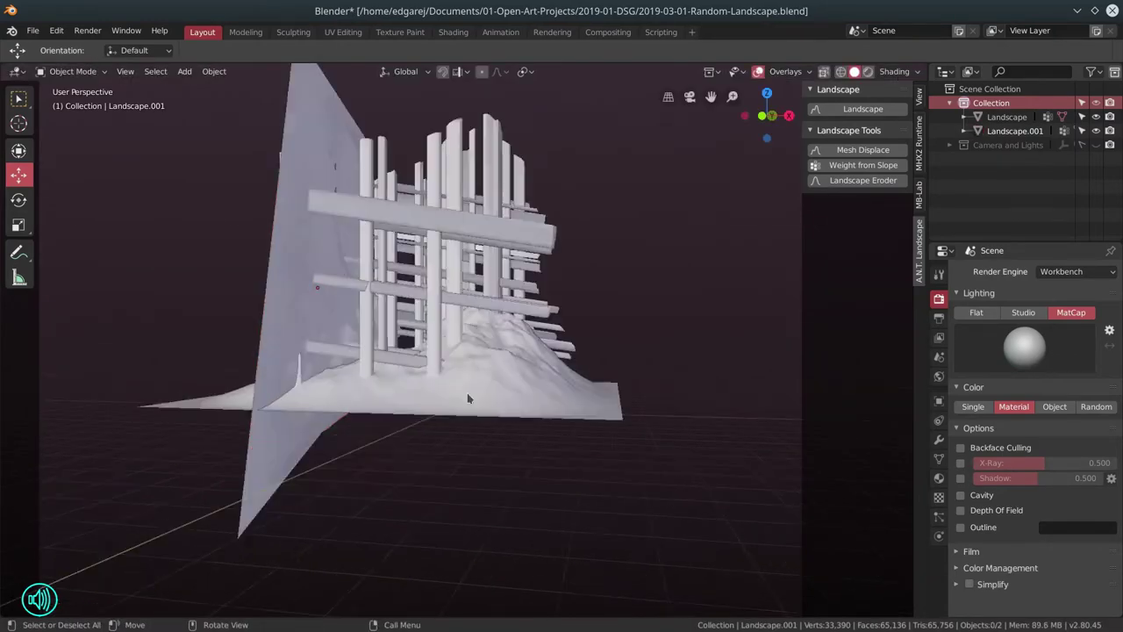
{"action": "scroll", "coordinate": [468, 400], "scroll_direction": "up", "scroll_amount": 8}
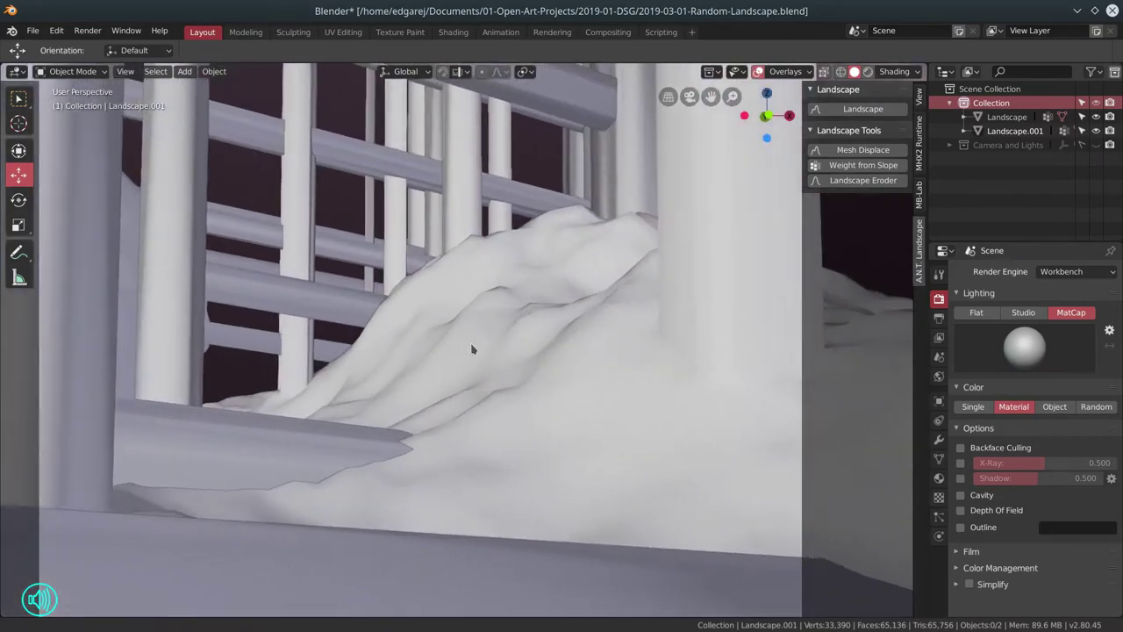
{"action": "scroll", "coordinate": [471, 350], "scroll_direction": "up", "scroll_amount": 5}
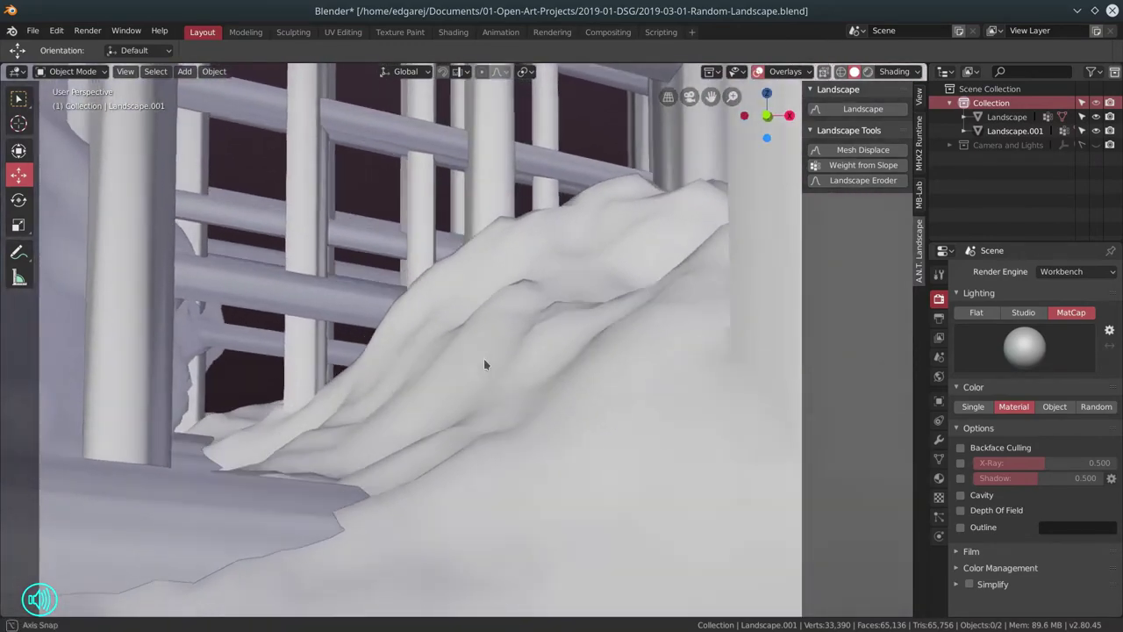
{"action": "left_click_drag", "start_coordinate": [484, 359], "coordinate": [58, 319]}
{"action": "scroll", "coordinate": [487, 361], "scroll_direction": "down", "scroll_amount": 6}
{"action": "scroll", "coordinate": [421, 334], "scroll_direction": "down", "scroll_amount": 6}
- Try moving the original landscape along the Z axis and undo the move
{"action": "left_click", "coordinate": [479, 360]}
{"action": "key", "text": "g"}
{"action": "key", "text": "z"}
{"action": "left_click", "coordinate": [457, 377]}
{"action": "key", "text": "ctrl+z"}
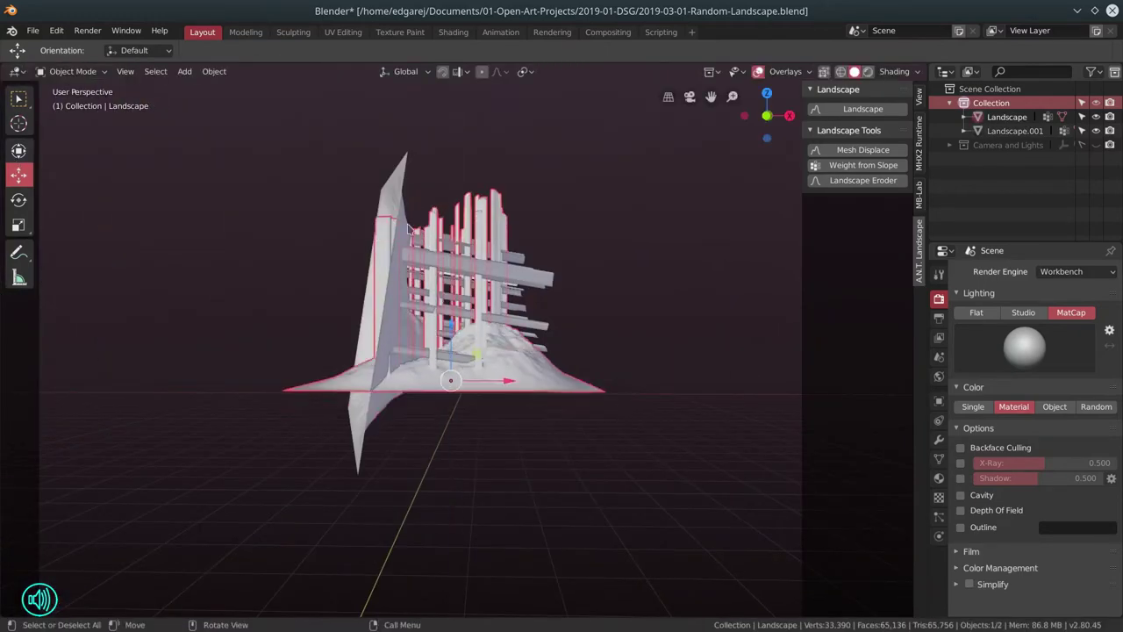
- Lower the upright landscape copy along the Z axis so its beams sit closer to the terrain, and deselect it
{"action": "left_click", "coordinate": [405, 236]}
{"action": "left_click_drag", "start_coordinate": [371, 254], "coordinate": [372, 304]}
{"action": "key", "text": "alt+a"}
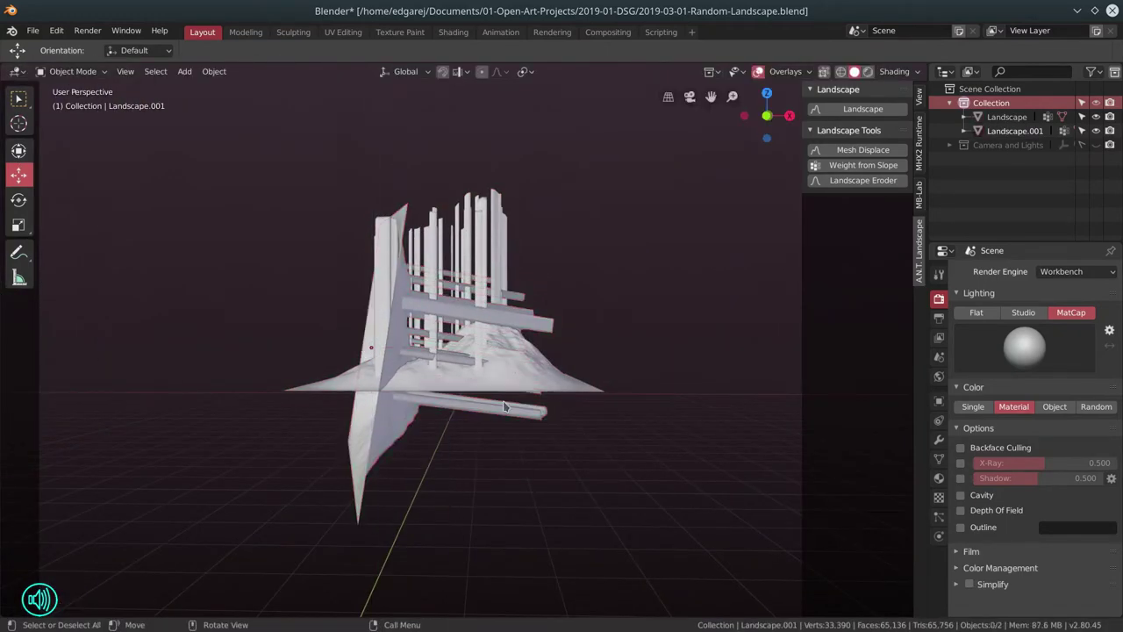
- Look through the scene camera, lock the camera to the view, and orbit it toward the columns and beams
{"action": "scroll", "coordinate": [505, 406], "scroll_direction": "up", "scroll_amount": 4}
{"action": "key", "text": "KP_0"}
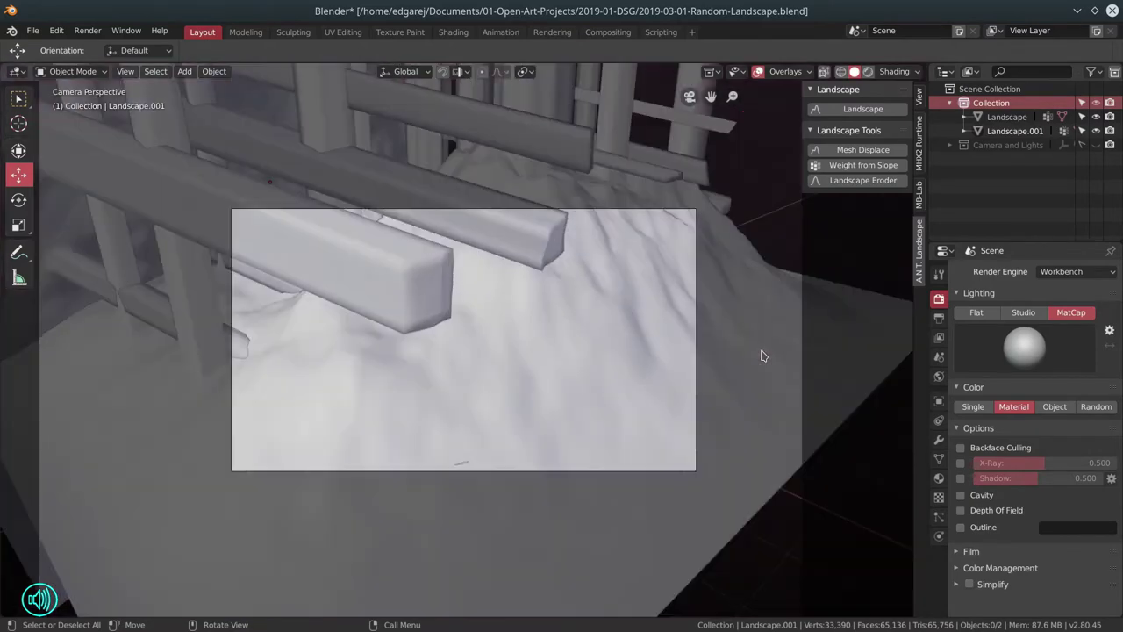
{"action": "scroll", "coordinate": [736, 404], "scroll_direction": "up", "scroll_amount": 3}
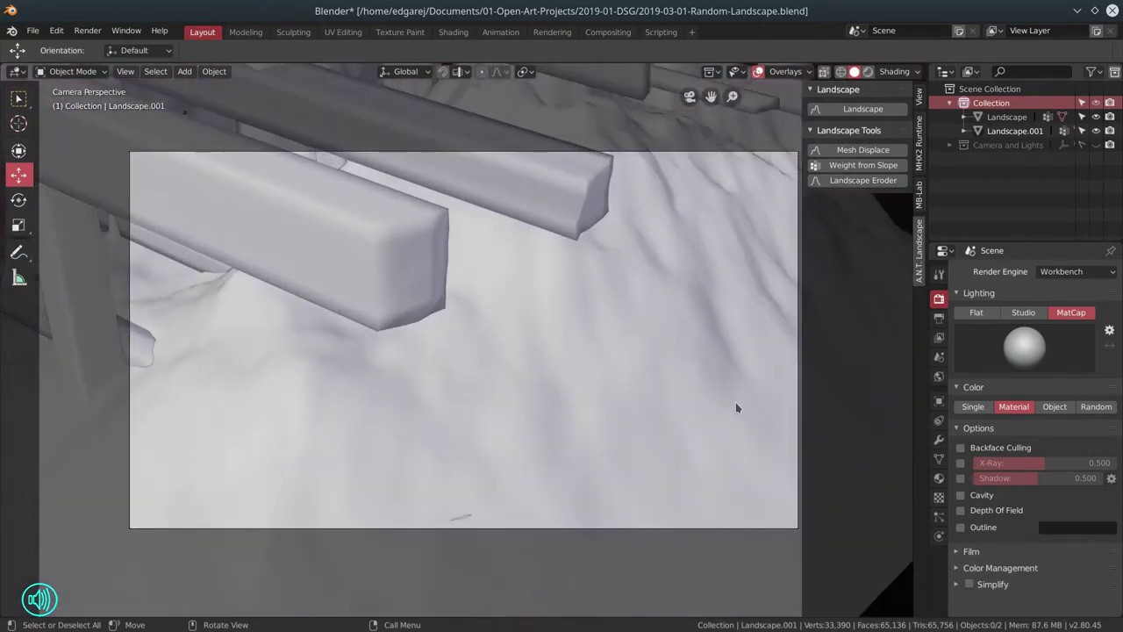
{"action": "left_click", "coordinate": [919, 97]}
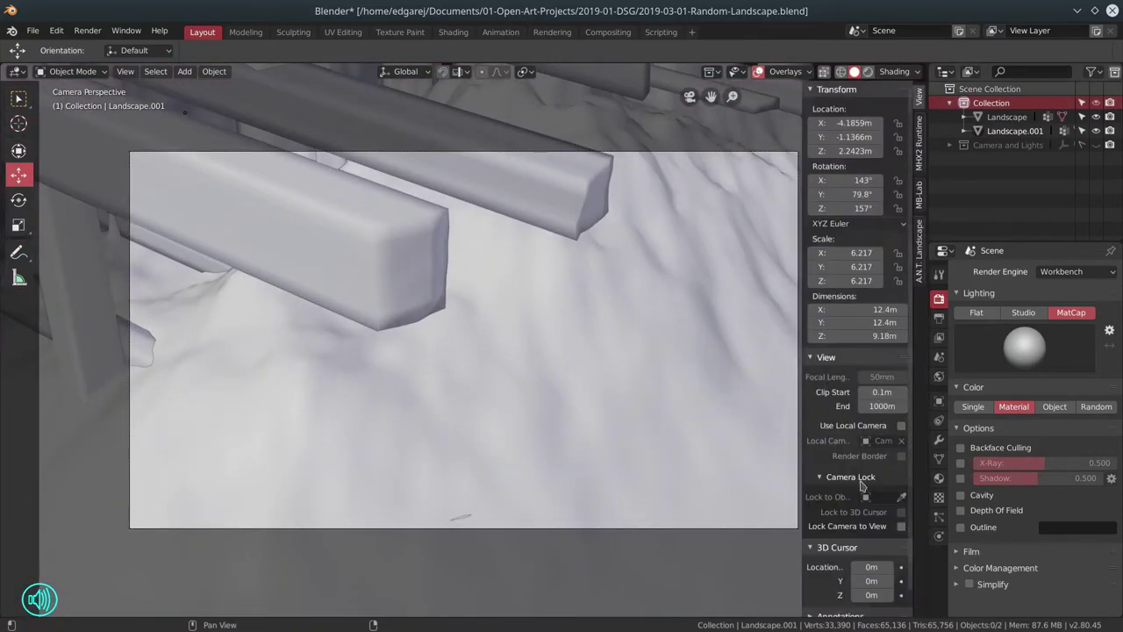
{"action": "left_click", "coordinate": [901, 527]}
{"action": "key", "text": "n"}
{"action": "left_click_drag", "start_coordinate": [559, 395], "coordinate": [597, 246]}
- Show the Camera and Lights collection and move the Camera-Target empty upward along the Z axis
{"action": "left_click", "coordinate": [950, 145]}
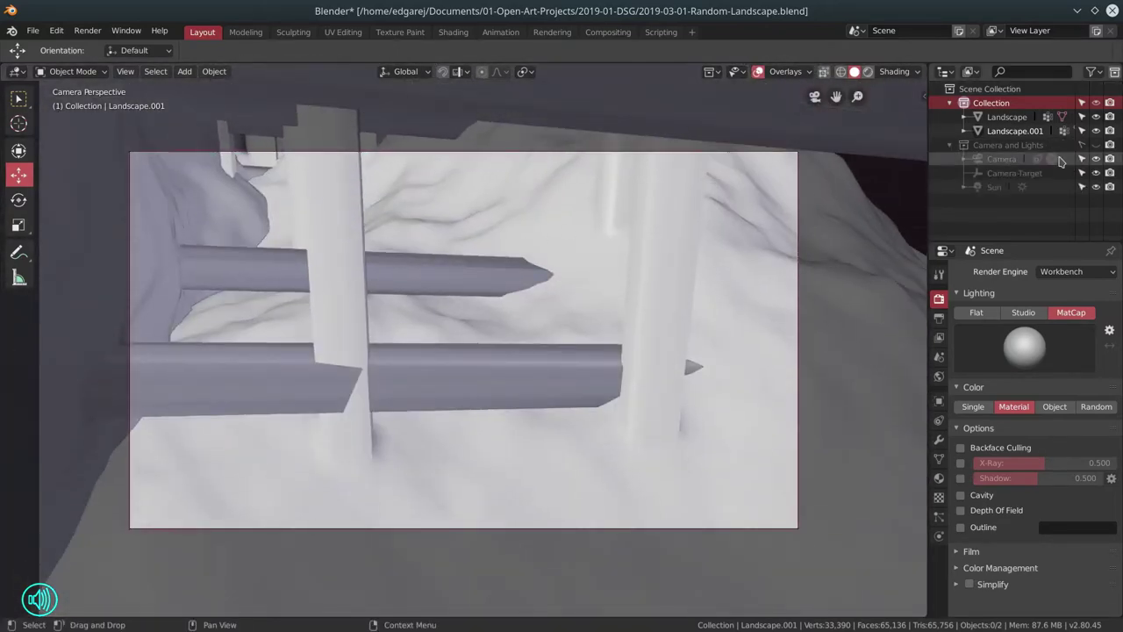
{"action": "left_click", "coordinate": [1096, 145]}
{"action": "left_click", "coordinate": [1018, 174]}
{"action": "left_click_drag", "start_coordinate": [466, 285], "coordinate": [470, 153]}
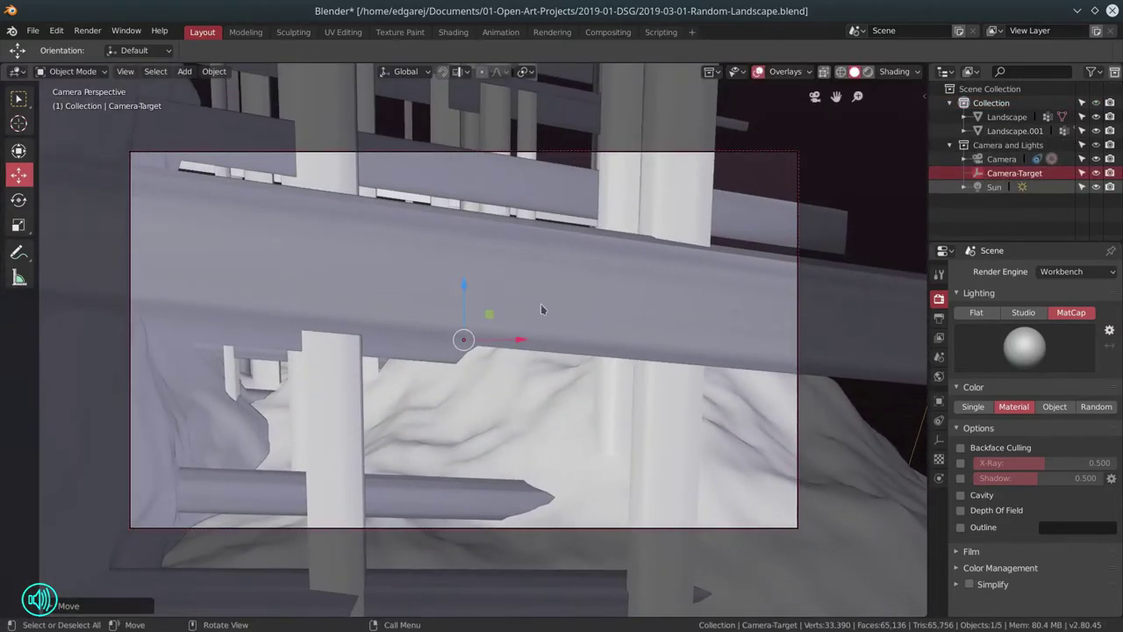
- Frame the camera closely on the beams above the terrain slope and switch the viewport to rendered shading
{"action": "left_click_drag", "start_coordinate": [541, 308], "coordinate": [494, 404]}
{"action": "scroll", "coordinate": [489, 315], "scroll_direction": "up", "scroll_amount": 5}
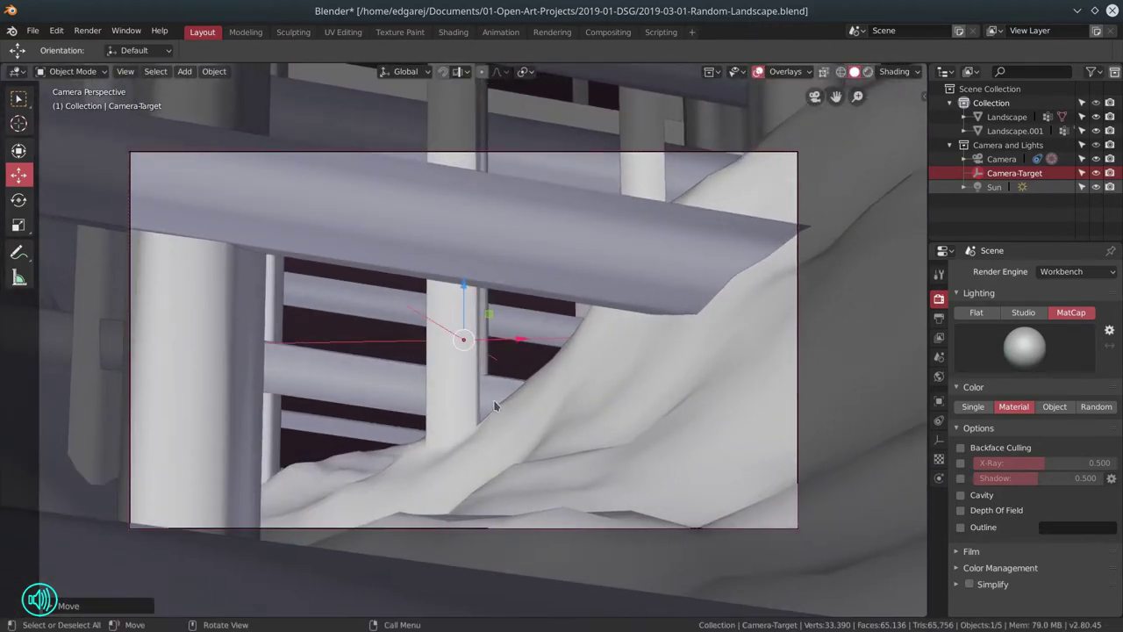
{"action": "left_click", "coordinate": [868, 72]}
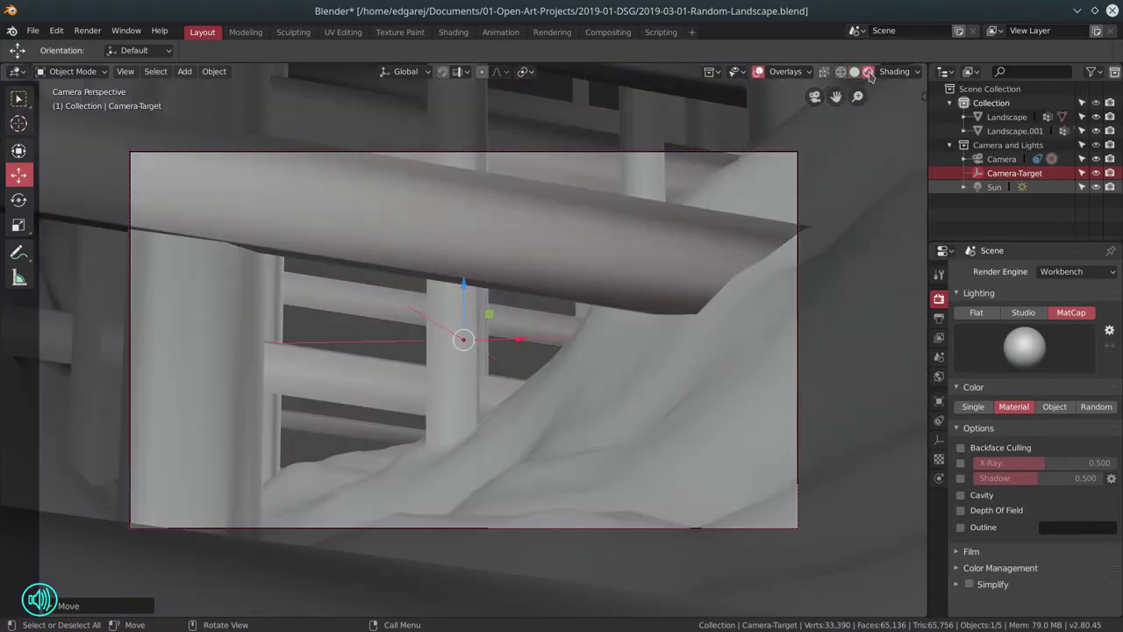
- Switch the viewport back to solid shading and split it vertically into two side-by-side views
{"action": "left_click", "coordinate": [854, 72]}
{"action": "right_click", "coordinate": [338, 62]}
{"action": "left_click", "coordinate": [338, 62]}
{"action": "left_click", "coordinate": [624, 110]}
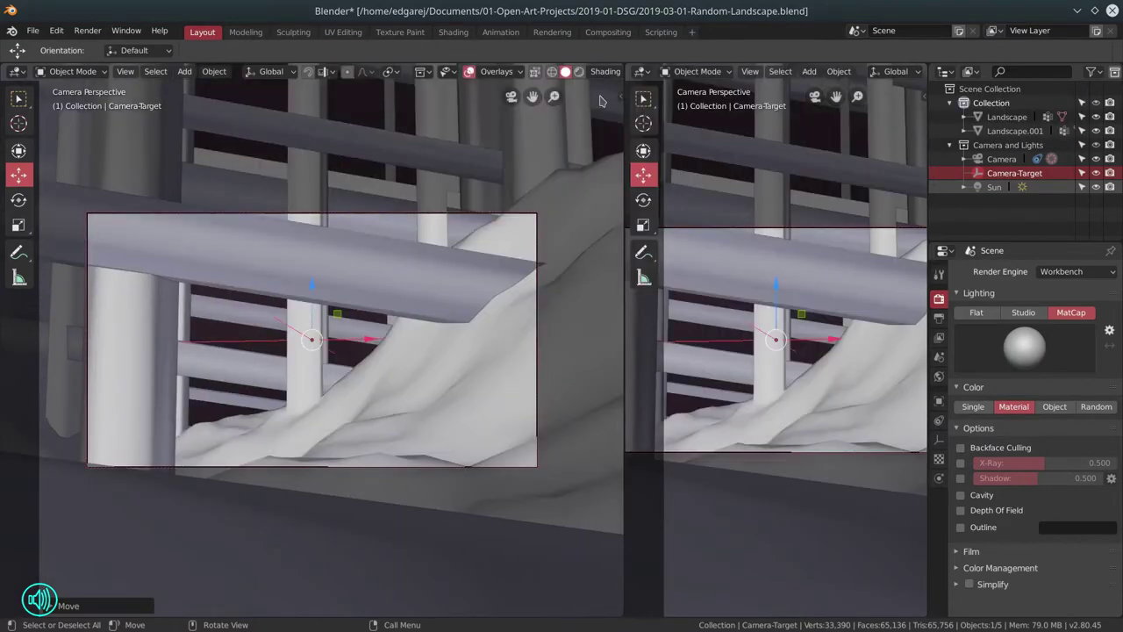
- Turn off Lock Camera to View in the new, narrower viewport
{"action": "key", "text": "n"}
{"action": "key", "text": "n"}
{"action": "scroll", "coordinate": [839, 350], "scroll_direction": "down", "scroll_amount": 4}
{"action": "scroll", "coordinate": [839, 349], "scroll_direction": "up", "scroll_amount": 4}
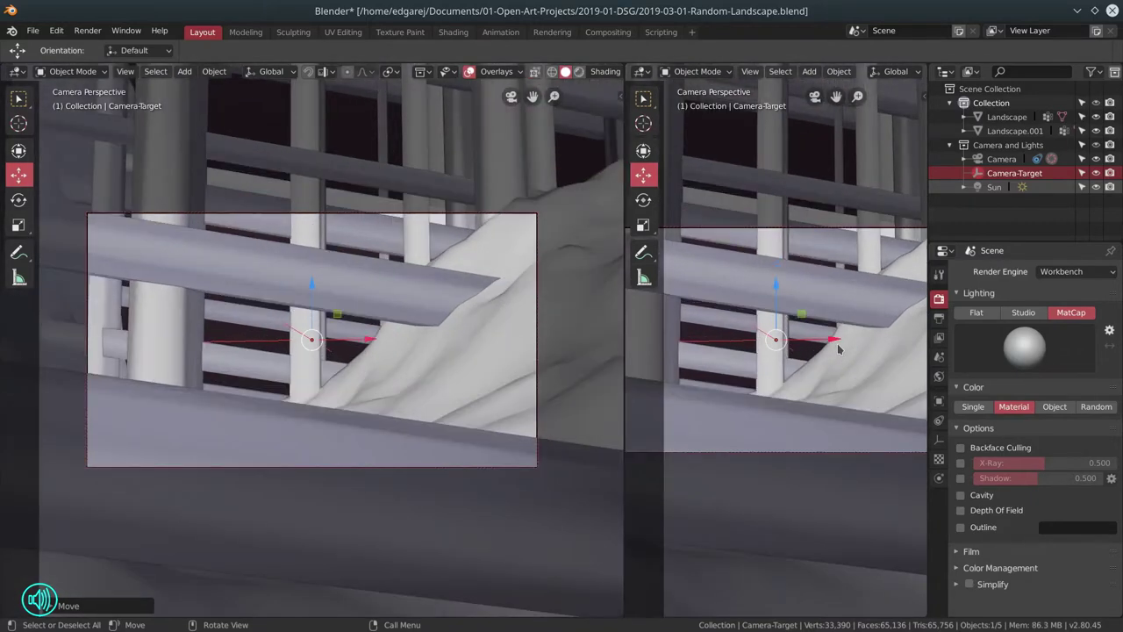
{"action": "key", "text": "n"}
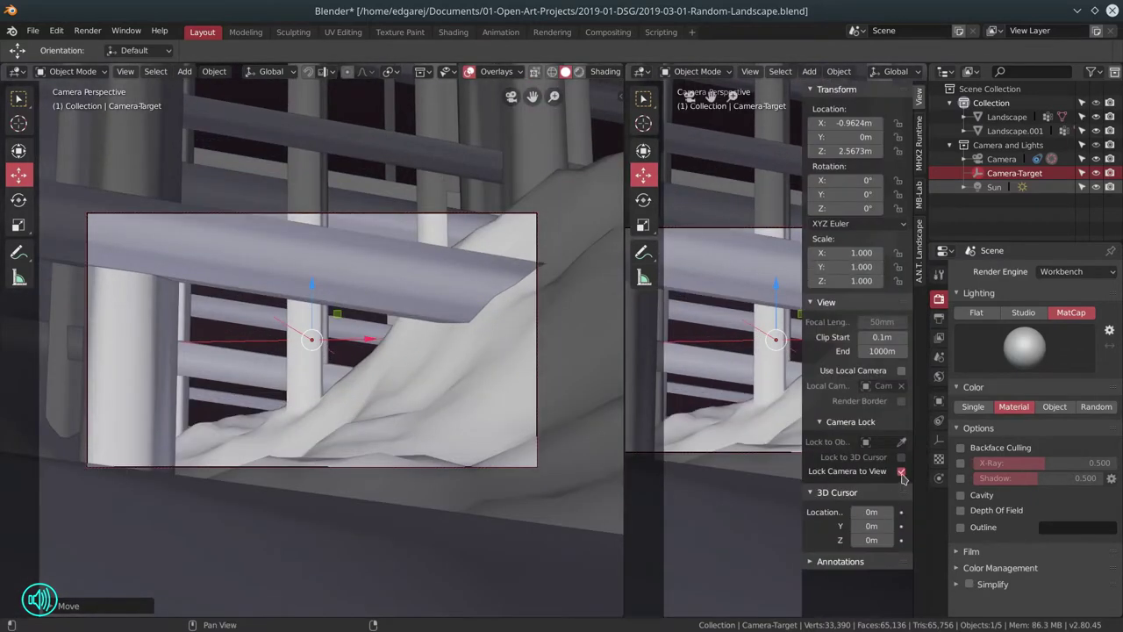
{"action": "left_click", "coordinate": [902, 474]}
{"action": "key", "text": "n"}
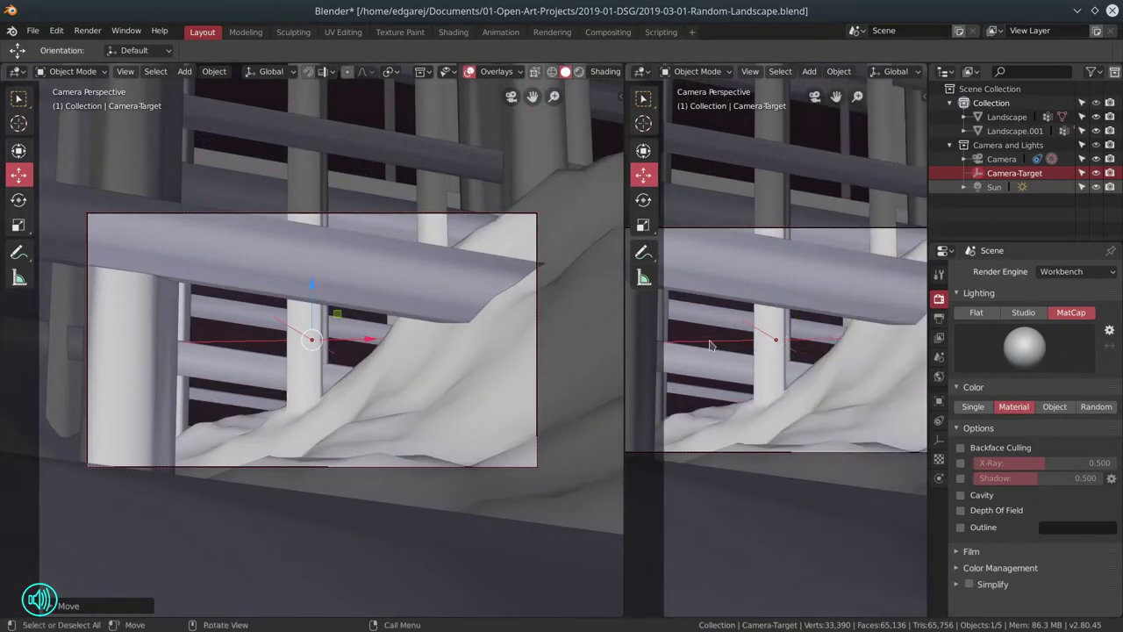
- Split the narrower viewport horizontally and take its lower half out of the camera view to show the whole scene
{"action": "right_click", "coordinate": [625, 329]}
{"action": "left_click", "coordinate": [626, 327]}
{"action": "left_click", "coordinate": [728, 343]}
{"action": "key", "text": "n"}
{"action": "scroll", "coordinate": [890, 458], "scroll_direction": "down", "scroll_amount": 5}
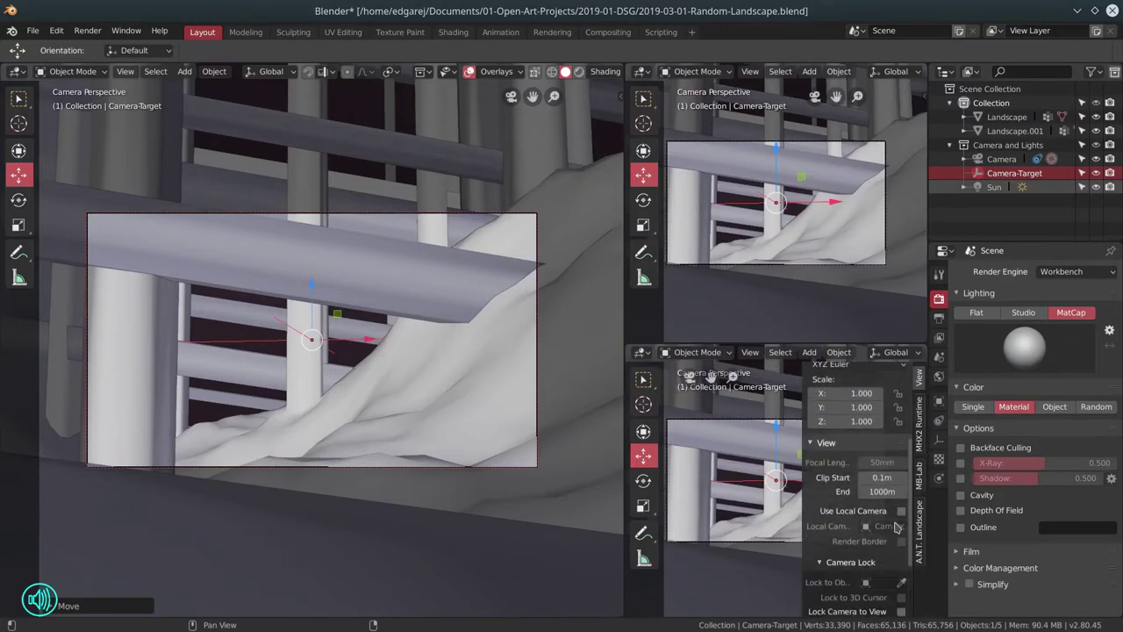
{"action": "key", "text": "n"}
{"action": "key", "text": "n"}
{"action": "key", "text": "n"}
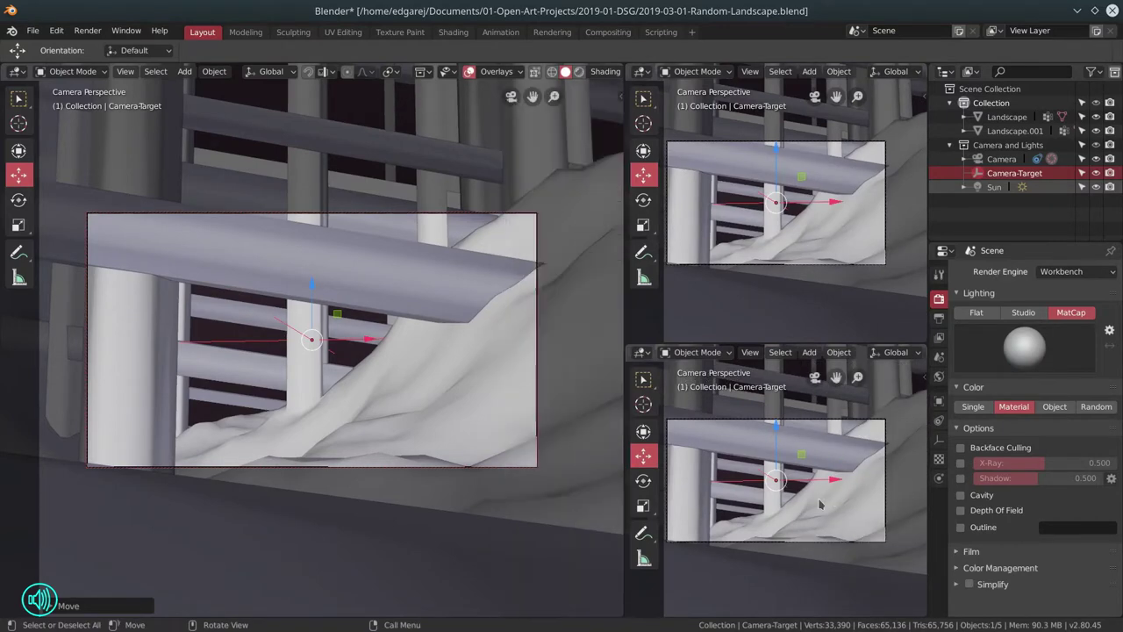
{"action": "left_click", "coordinate": [815, 376]}
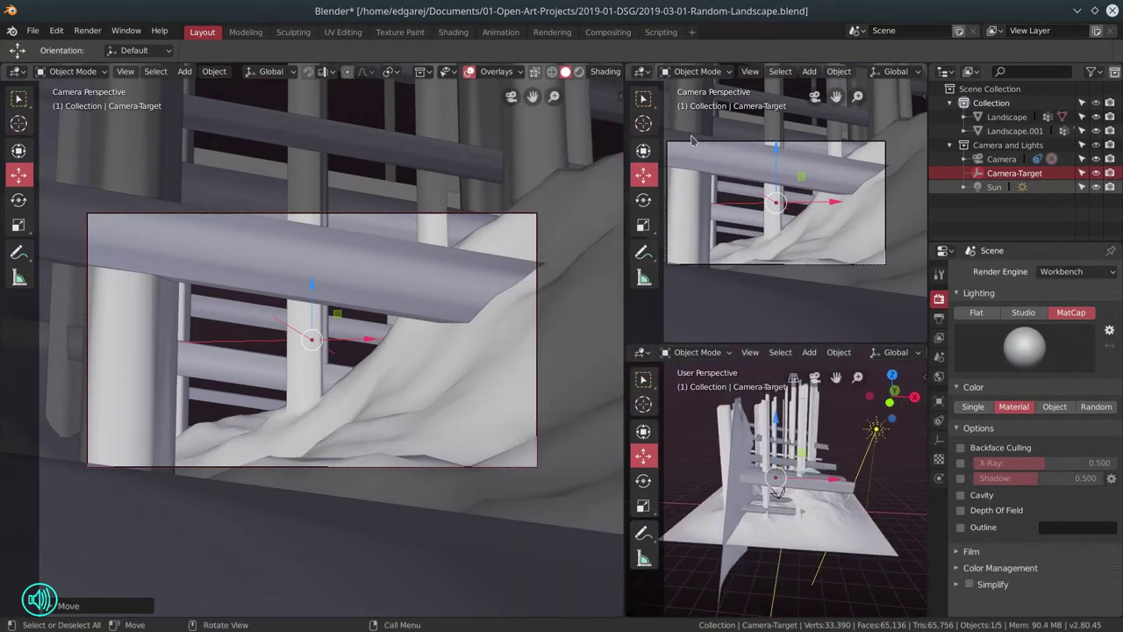
- Set the render engine to Cycles and show a rendered camera preview in the small upper viewport
{"action": "key", "text": "t"}
{"action": "left_click", "coordinate": [1077, 272]}
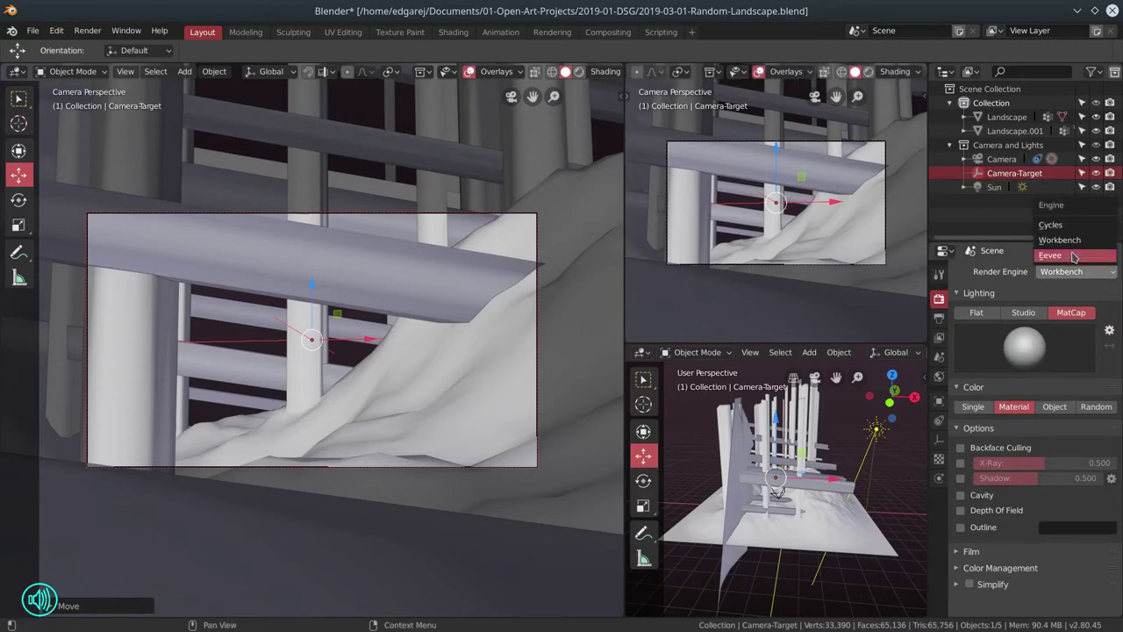
{"action": "left_click", "coordinate": [1076, 256]}
{"action": "left_click", "coordinate": [1070, 272]}
{"action": "left_click", "coordinate": [1057, 225]}
{"action": "left_click_drag", "start_coordinate": [845, 199], "coordinate": [885, 111]}
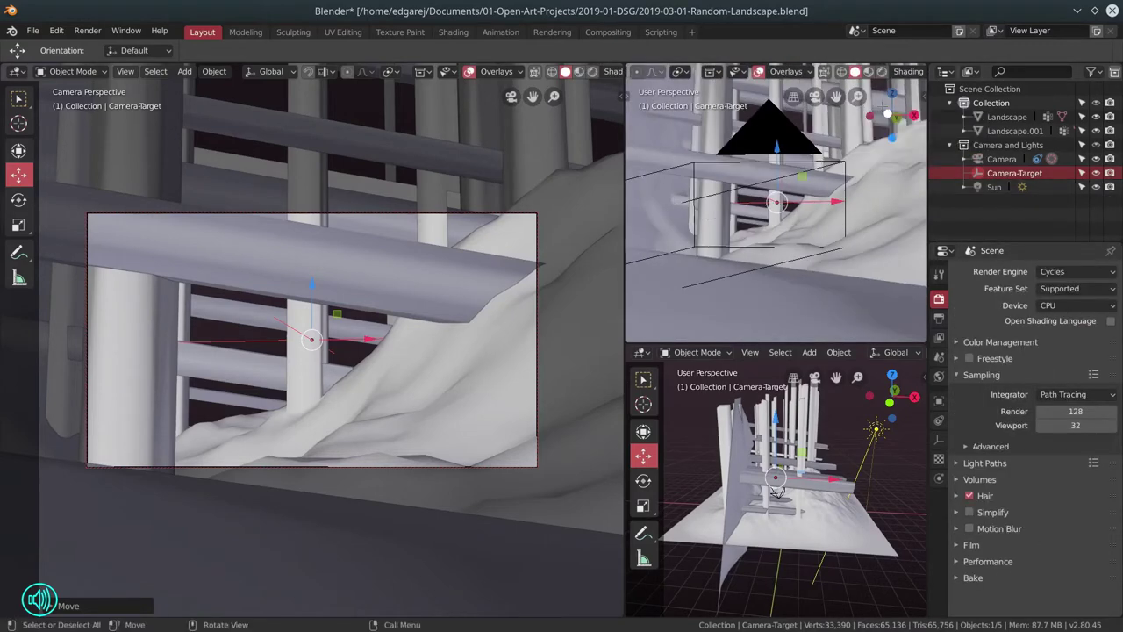
{"action": "key", "text": "KP_0"}
{"action": "left_click", "coordinate": [882, 72]}
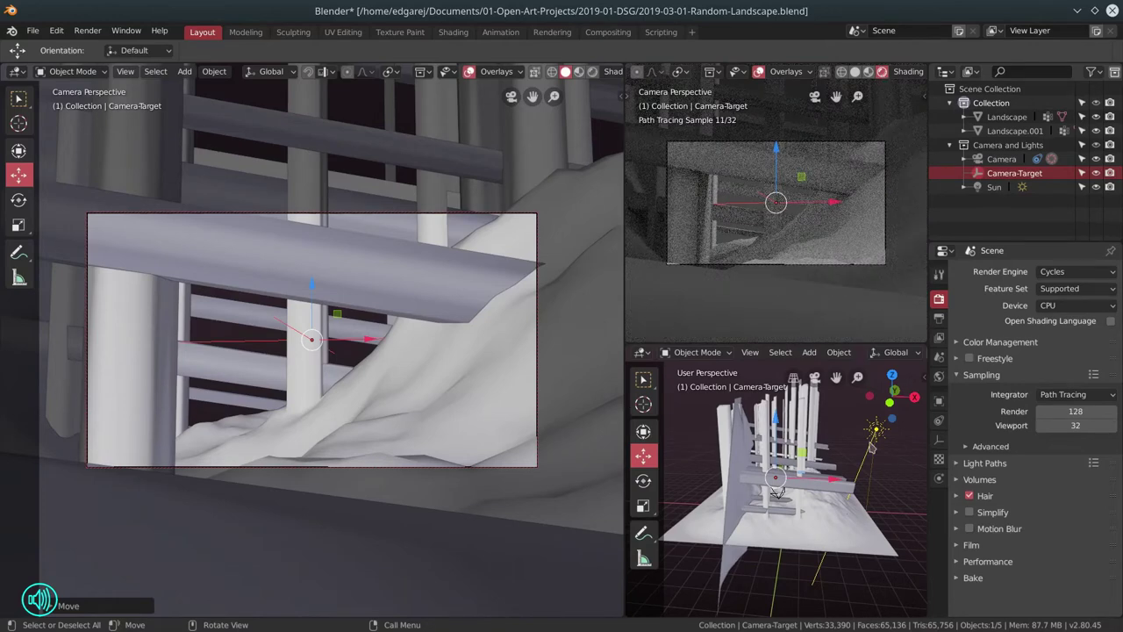
- Select the Sun light, move it closer to the columns, and rotate it to change the lighting direction
{"action": "left_click_drag", "start_coordinate": [864, 482], "coordinate": [834, 492]}
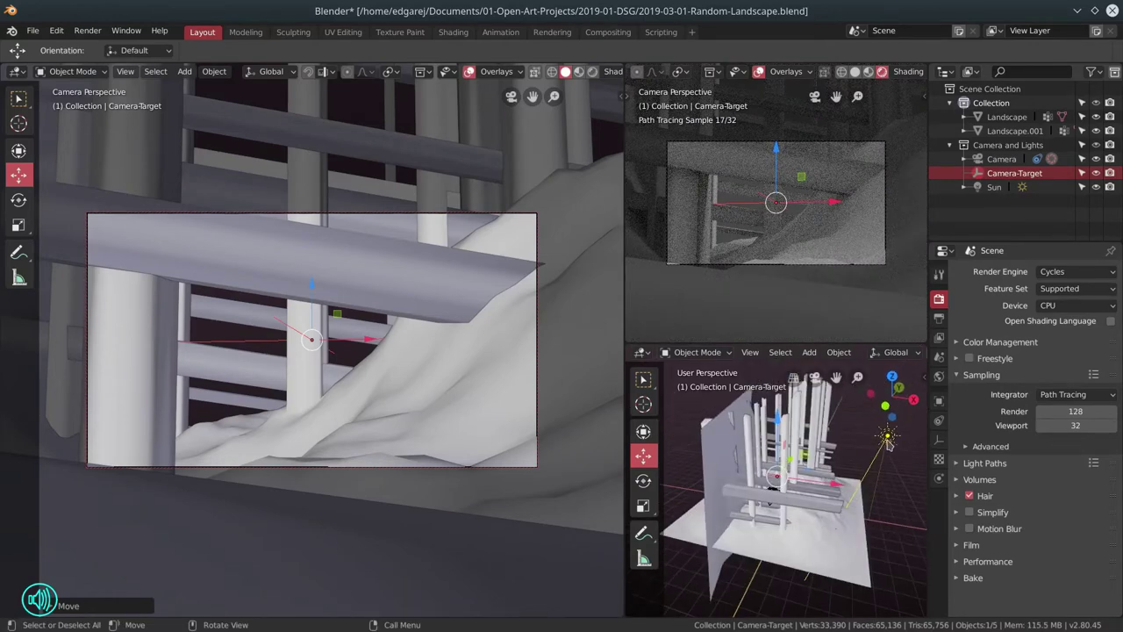
{"action": "left_click", "coordinate": [883, 436]}
{"action": "left_click_drag", "start_coordinate": [886, 444], "coordinate": [815, 432]}
{"action": "left_click_drag", "start_coordinate": [871, 482], "coordinate": [908, 493]}
{"action": "key", "text": "r"}
{"action": "left_click", "coordinate": [863, 495]}
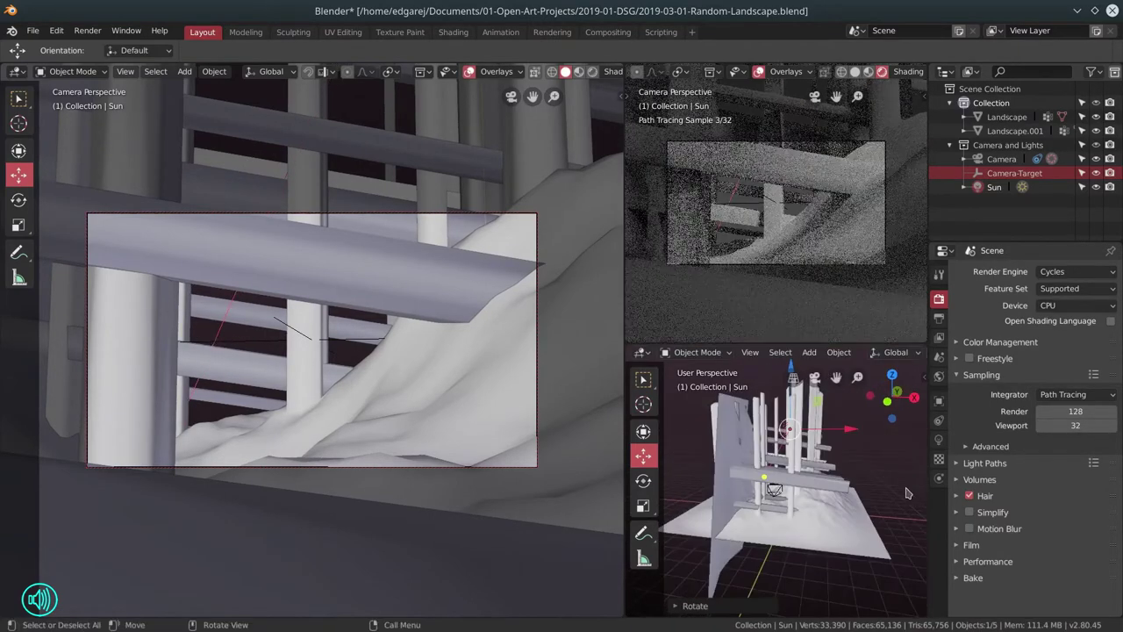
- Enable nodes on the Sun light with an emission strength of 5, and save the file
{"action": "left_click", "coordinate": [940, 335]}
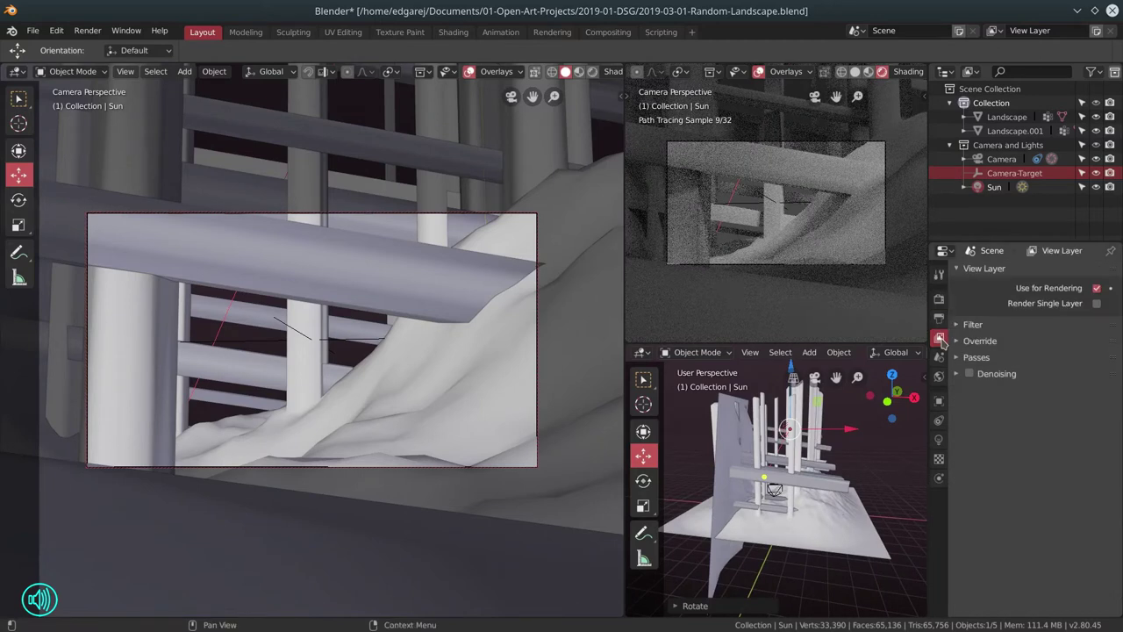
{"action": "left_click", "coordinate": [940, 300]}
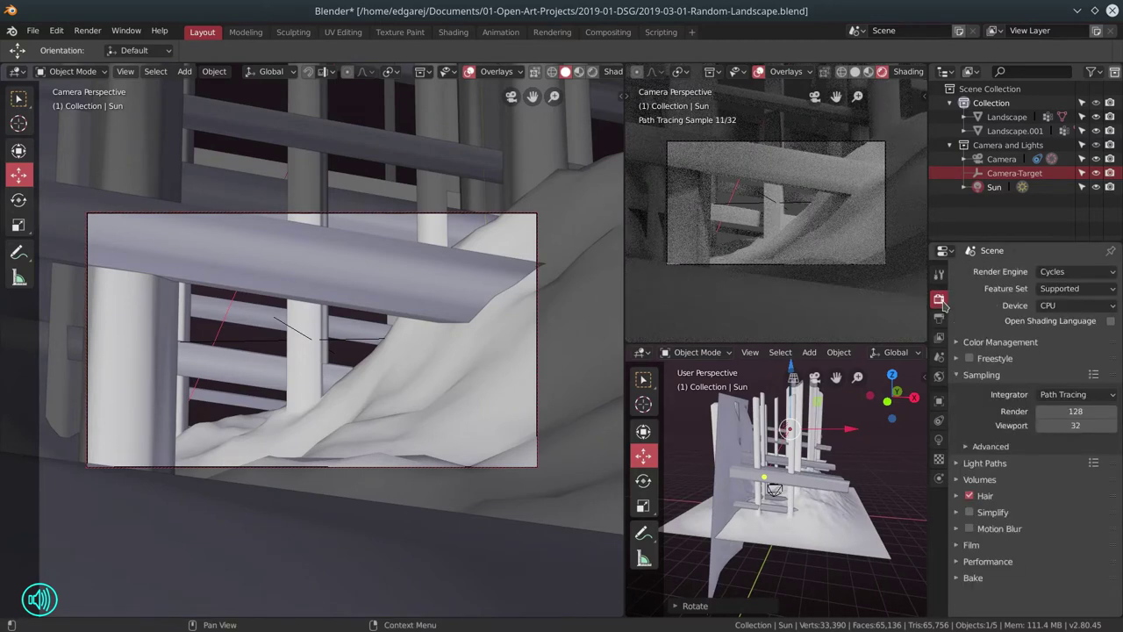
{"action": "left_click", "coordinate": [940, 441]}
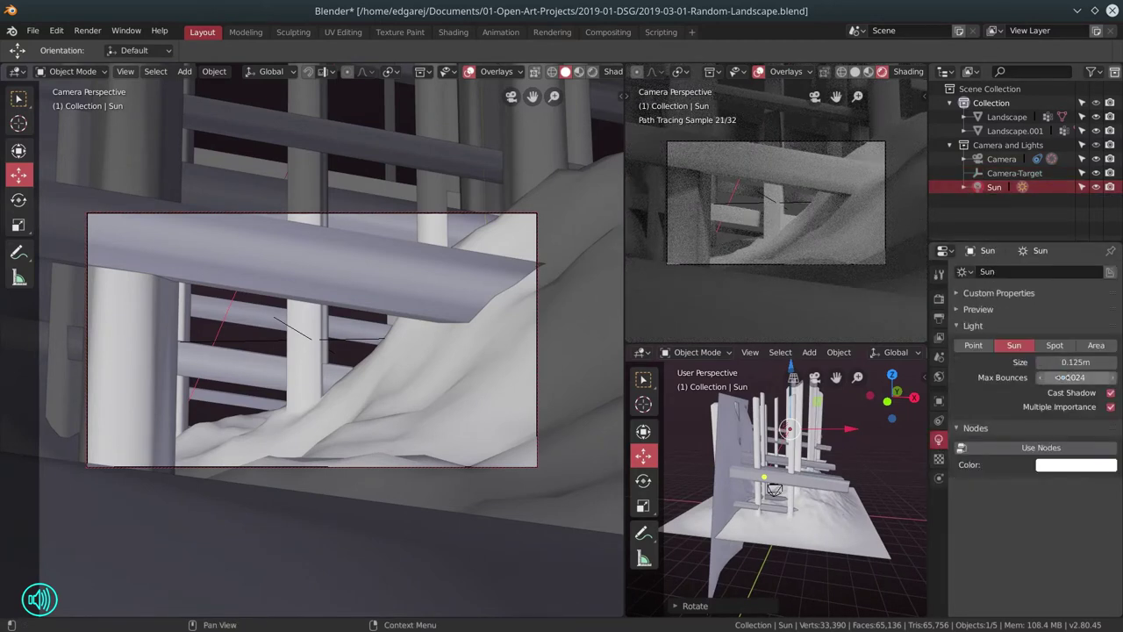
{"action": "left_click", "coordinate": [1041, 448]}
{"action": "left_click", "coordinate": [1070, 489]}
{"action": "type", "text": "5"}
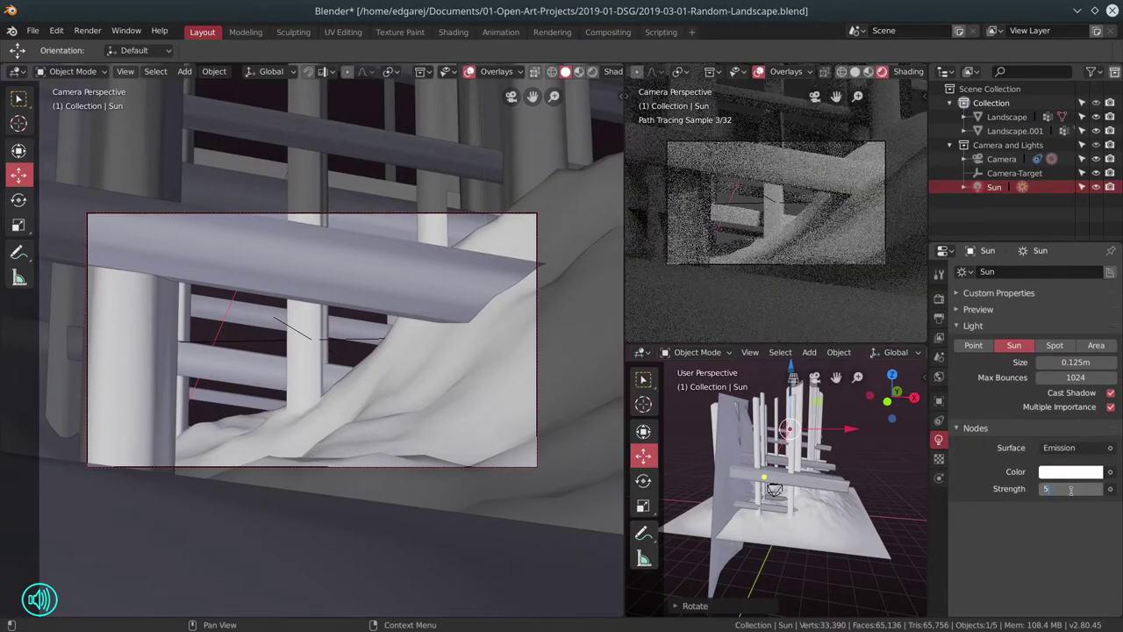
{"action": "key", "text": "Return"}
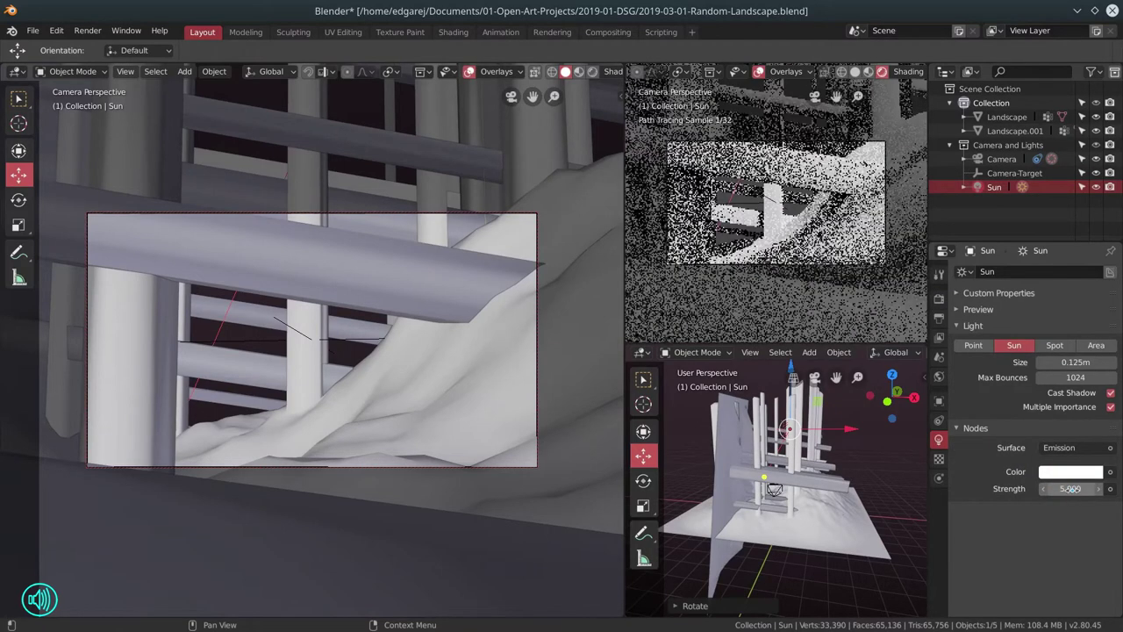
{"action": "left_click", "coordinate": [34, 30]}
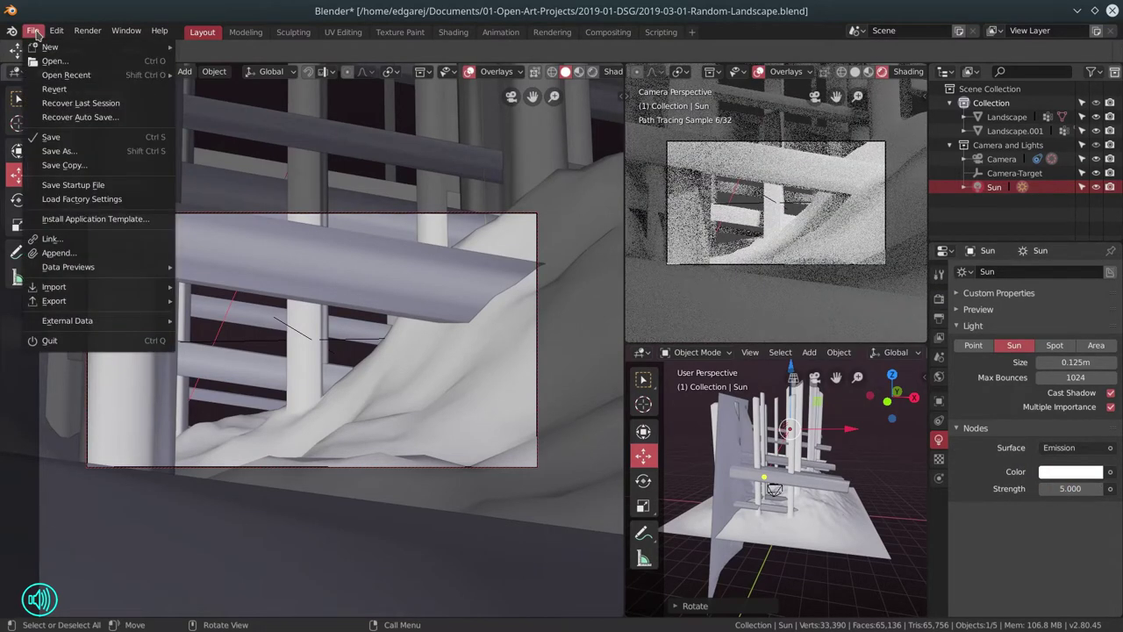
{"action": "left_click", "coordinate": [50, 137]}
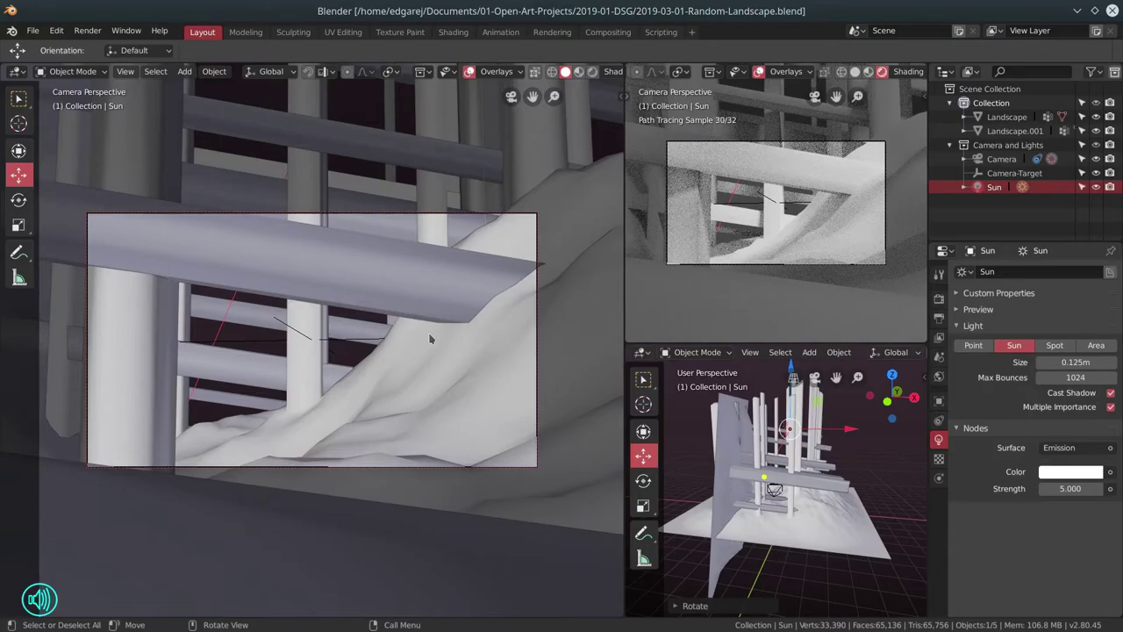
- Select the upright landscape copy, enter Edit Mode, and deselect all its vertices
{"action": "mouse_move", "coordinate": [384, 346]}
{"action": "left_mouse_down"}
{"action": "mouse_move", "coordinate": [348, 352]}
{"action": "mouse_move", "coordinate": [403, 354]}
{"action": "left_mouse_up"}
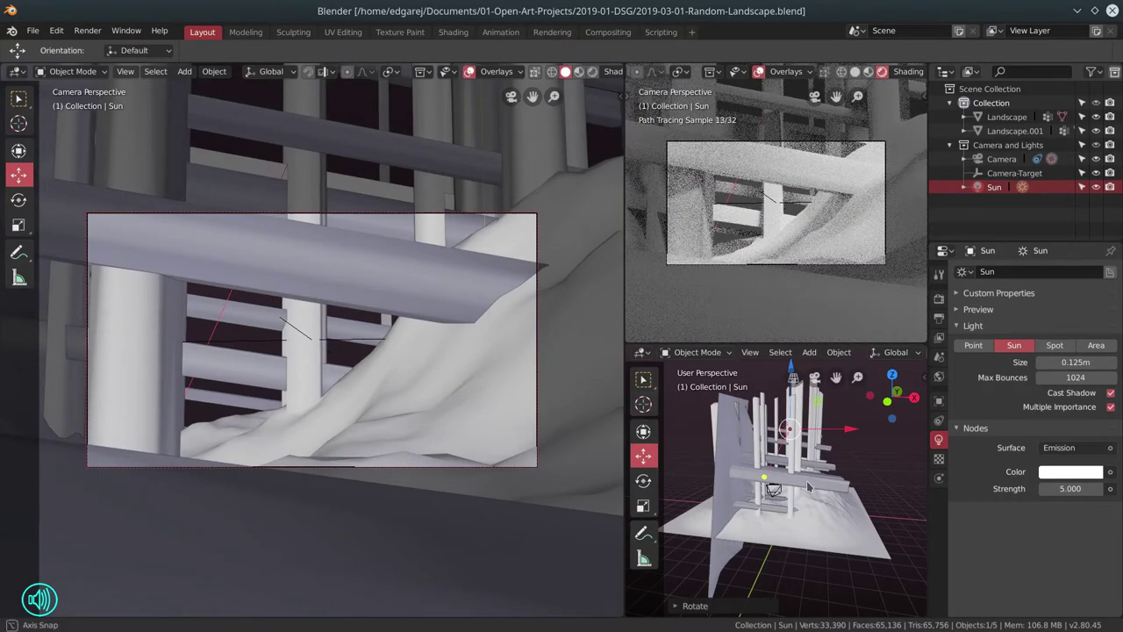
{"action": "left_click_drag", "start_coordinate": [807, 487], "coordinate": [709, 522]}
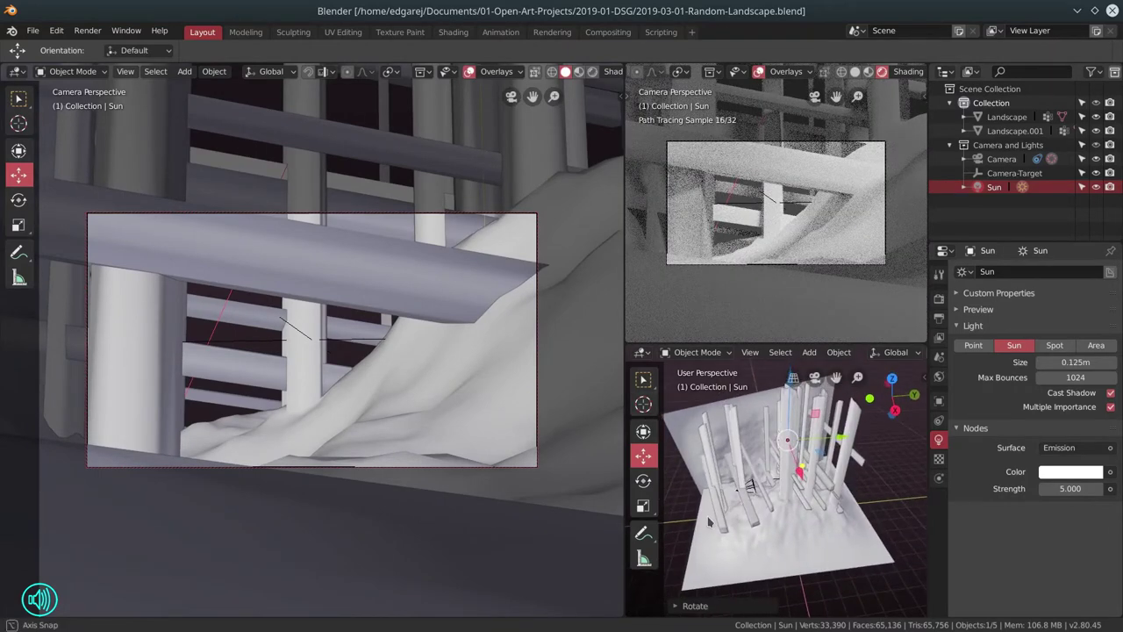
{"action": "left_click", "coordinate": [753, 489]}
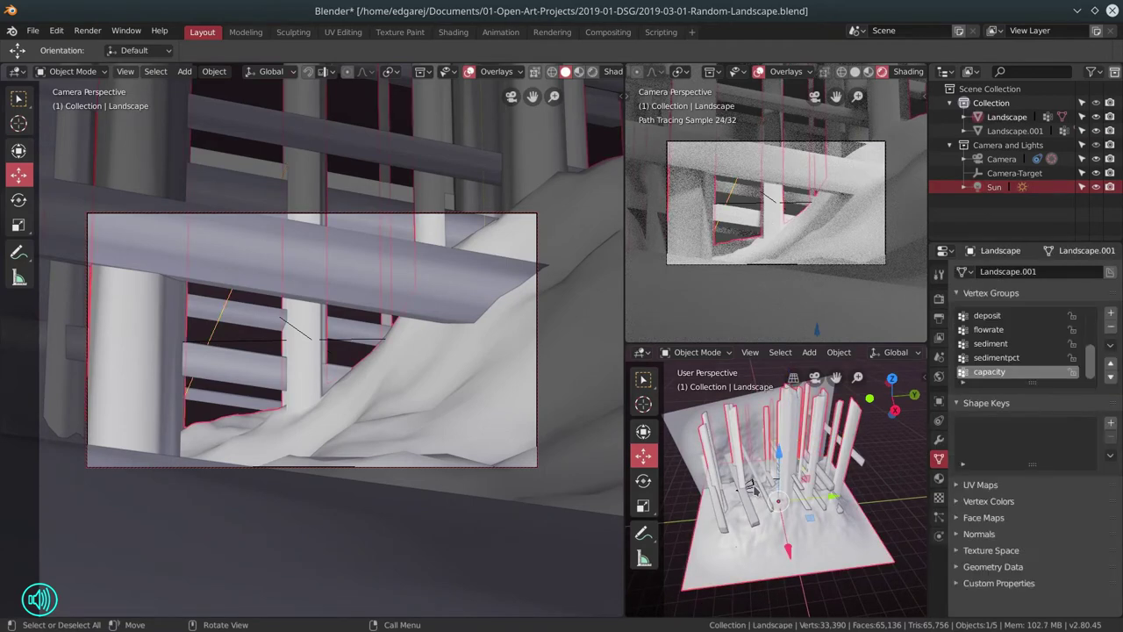
{"action": "left_click", "coordinate": [683, 449]}
{"action": "left_click_drag", "start_coordinate": [816, 509], "coordinate": [805, 465]}
{"action": "key", "text": "KP_5"}
{"action": "key", "text": "Tab"}
{"action": "key", "text": "a"}
{"action": "key", "text": "a"}
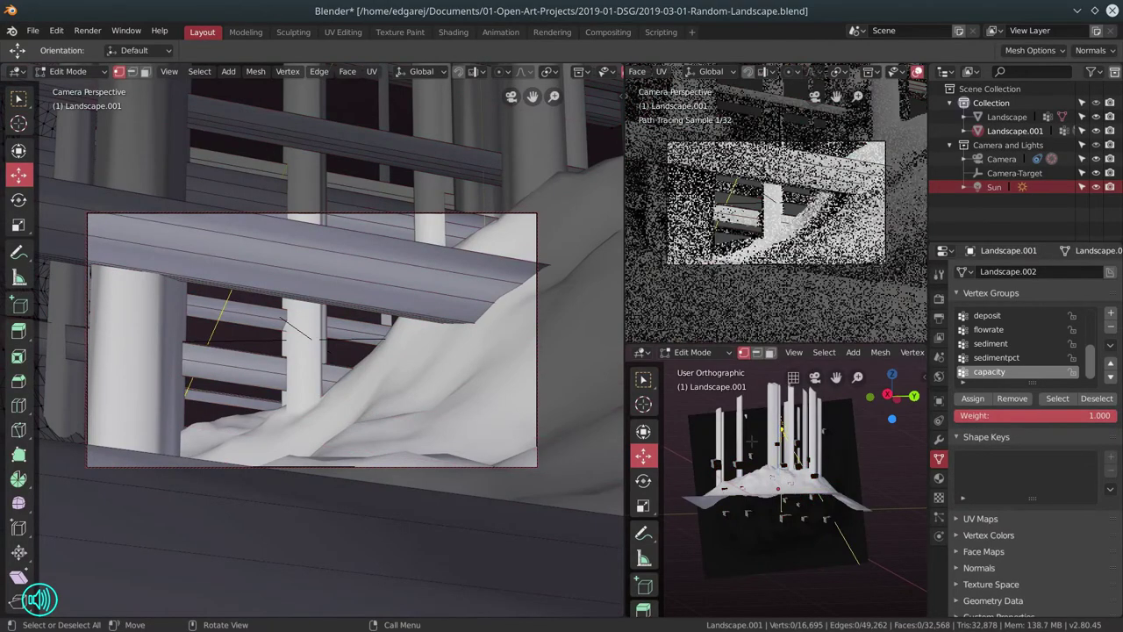
- Circle-select the end vertices of the upper beams and move them
{"action": "key", "text": "c"}
{"action": "left_click", "coordinate": [757, 441]}
{"action": "left_click_drag", "start_coordinate": [713, 433], "coordinate": [742, 453]}
{"action": "left_click_drag", "start_coordinate": [751, 454], "coordinate": [853, 476]}
{"action": "key", "text": "g"}
{"action": "left_click", "coordinate": [858, 451]}
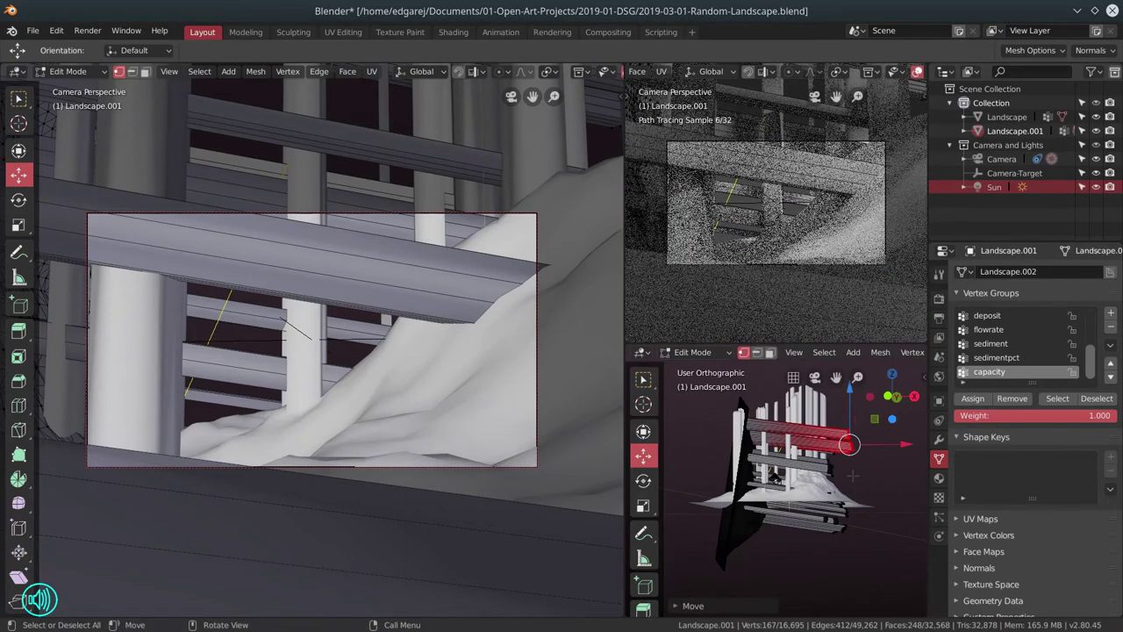
- Pull the selected beam ends farther out from the upright plane and shift them slightly along the Y axis
{"action": "left_click_drag", "start_coordinate": [853, 475], "coordinate": [753, 520]}
{"action": "left_click_drag", "start_coordinate": [796, 486], "coordinate": [812, 487]}
{"action": "left_click_drag", "start_coordinate": [759, 434], "coordinate": [859, 412]}
{"action": "left_click_drag", "start_coordinate": [897, 453], "coordinate": [935, 455]}
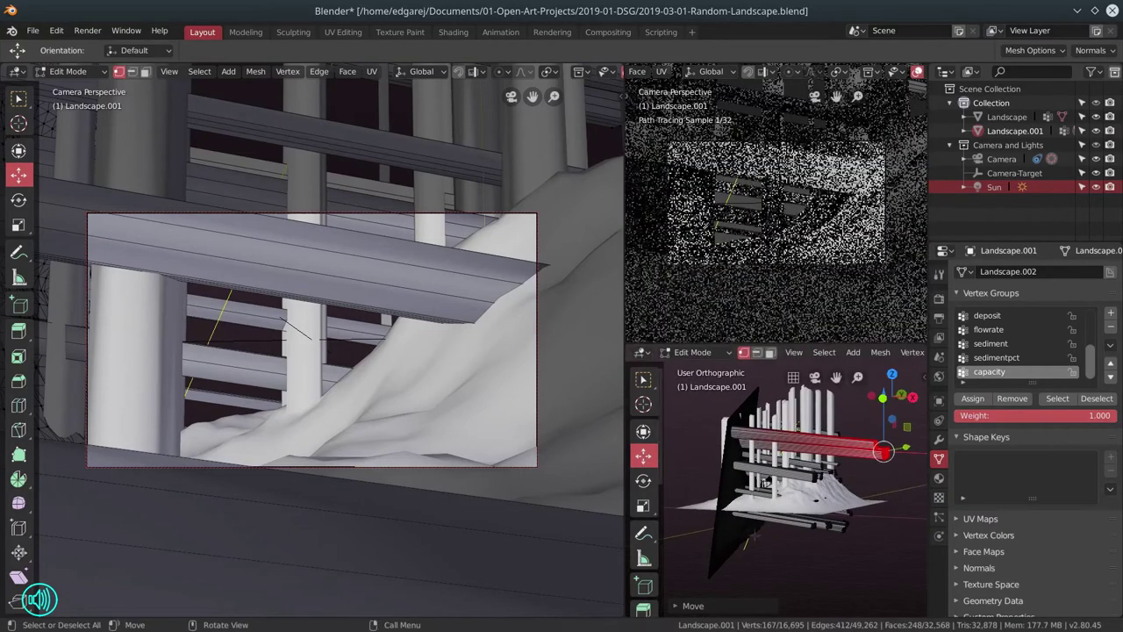
{"action": "left_click_drag", "start_coordinate": [882, 527], "coordinate": [734, 595]}
{"action": "left_click_drag", "start_coordinate": [791, 529], "coordinate": [797, 531]}
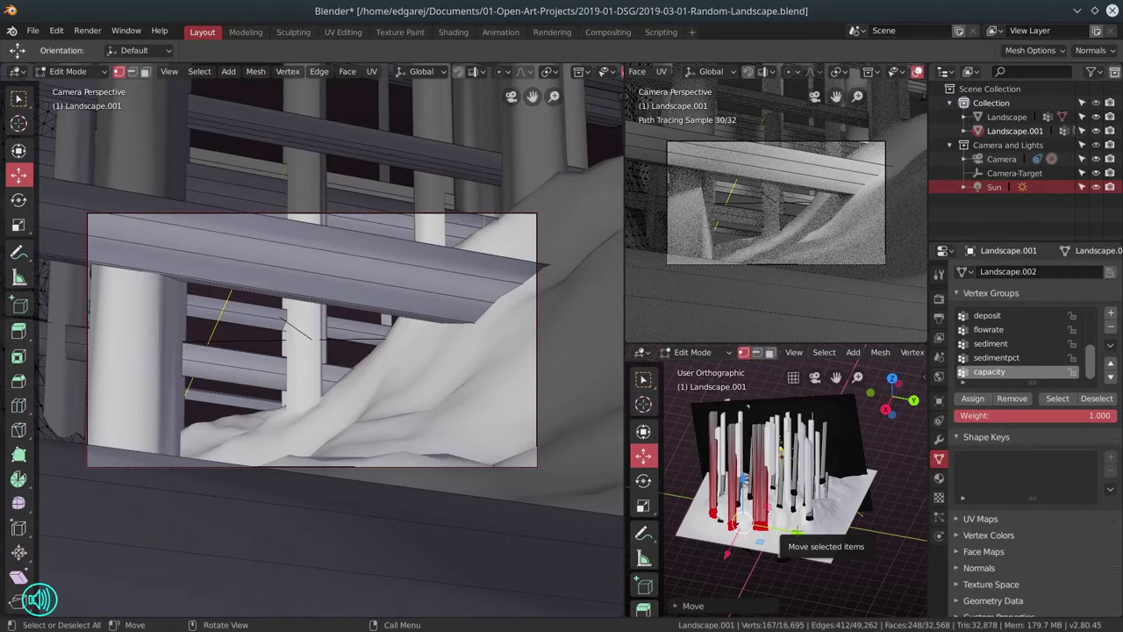
{"action": "left_click_drag", "start_coordinate": [798, 531], "coordinate": [805, 533]}
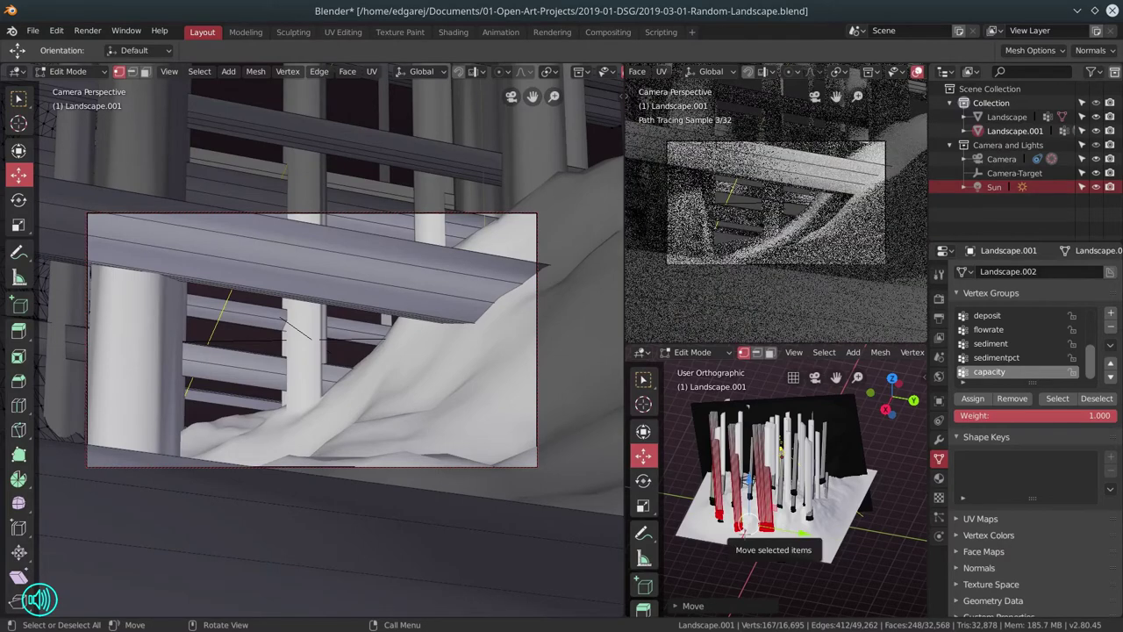
- Pull the camera back from the beams, leave Edit Mode, and raise the selected camera slightly along the Z axis
{"action": "scroll", "coordinate": [444, 504], "scroll_direction": "up", "scroll_amount": 1}
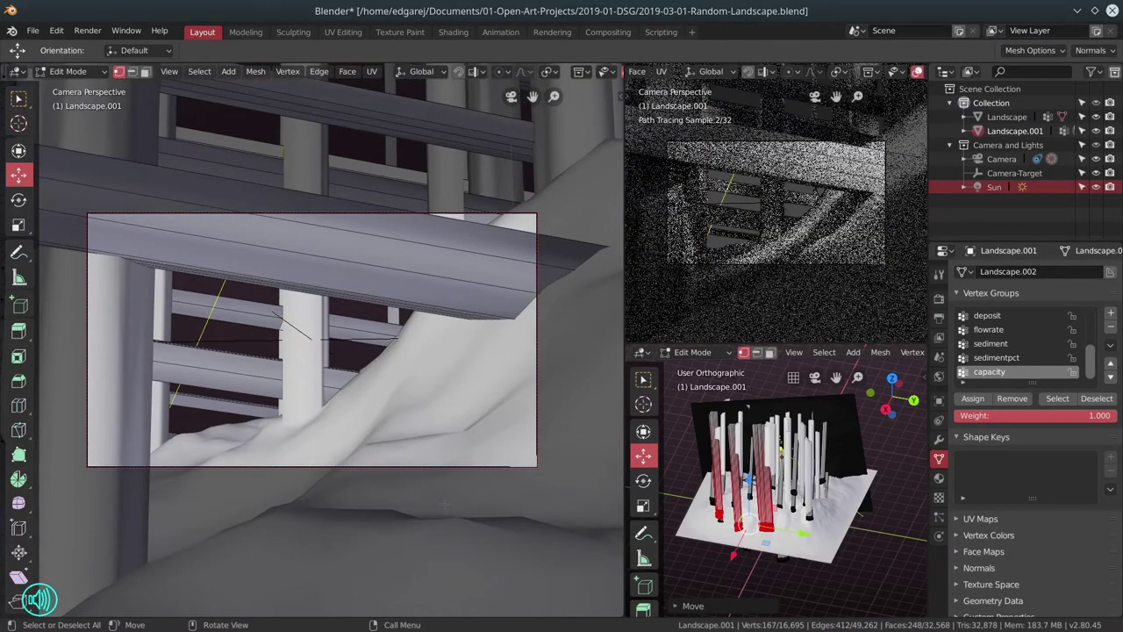
{"action": "scroll", "coordinate": [466, 484], "scroll_direction": "down", "scroll_amount": 2}
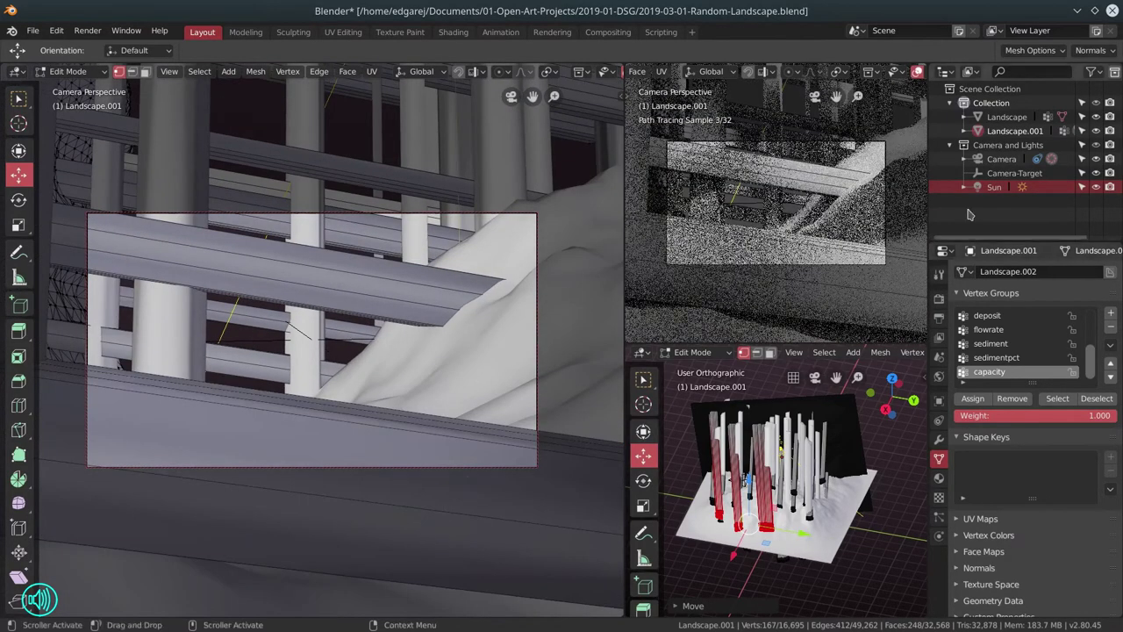
{"action": "left_click", "coordinate": [988, 159]}
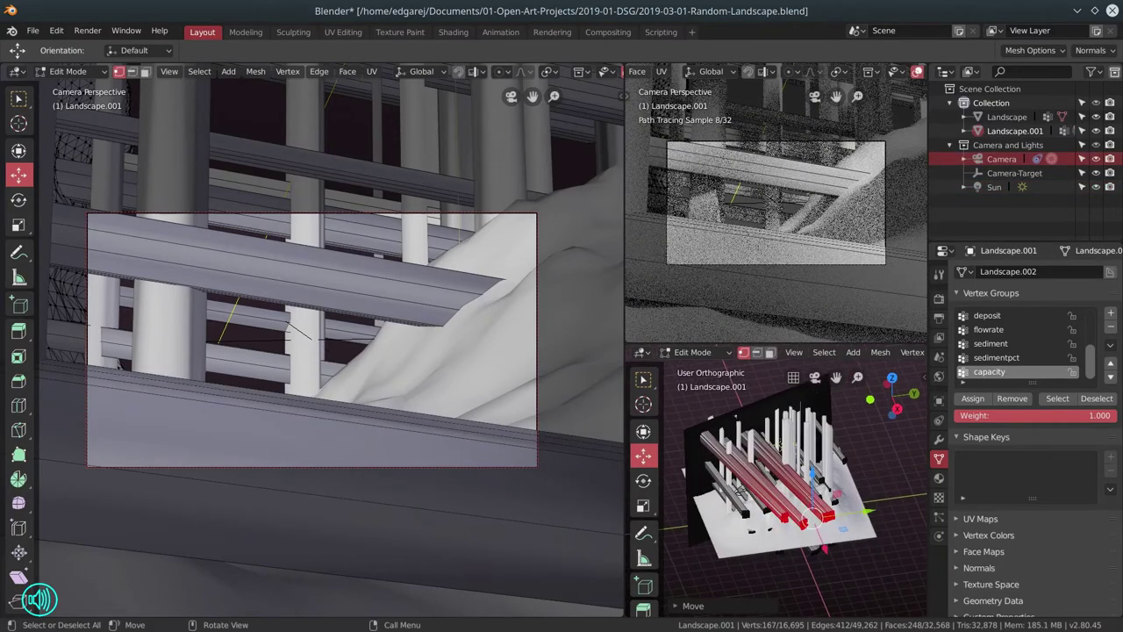
{"action": "key", "text": "Tab"}
{"action": "left_click_drag", "start_coordinate": [731, 452], "coordinate": [732, 449]}
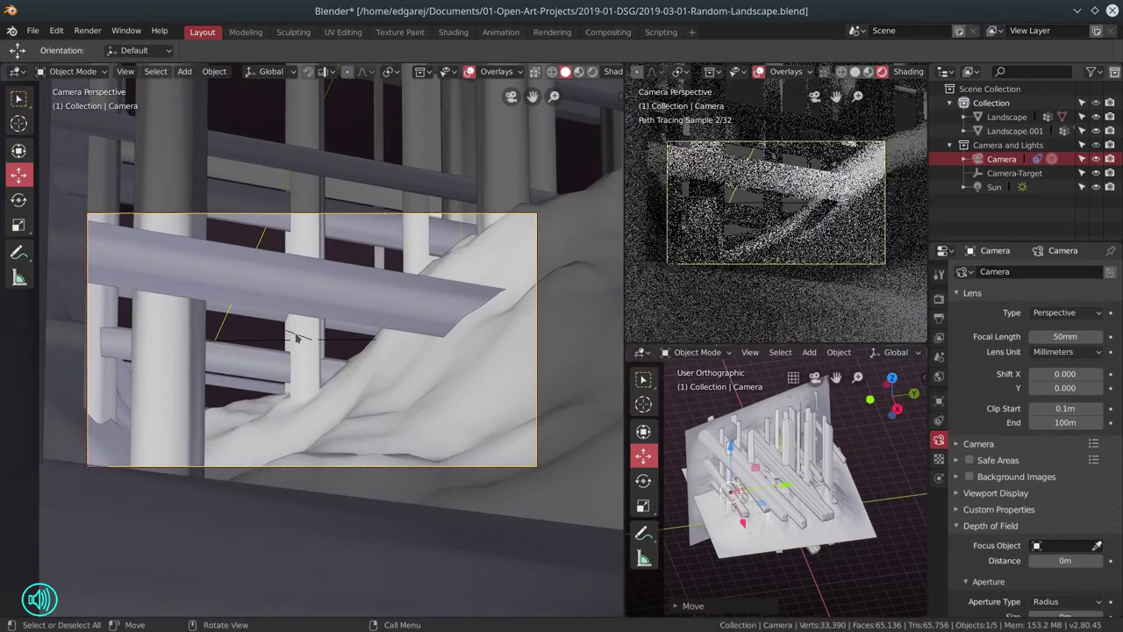
- Select the Camera-Target empty and move it toward the terrain slope to reframe the camera view
{"action": "left_click", "coordinate": [286, 375]}
{"action": "left_click", "coordinate": [298, 341]}
{"action": "key", "text": "g"}
{"action": "left_click_drag", "start_coordinate": [350, 348], "coordinate": [316, 342]}
{"action": "left_click", "coordinate": [315, 342]}
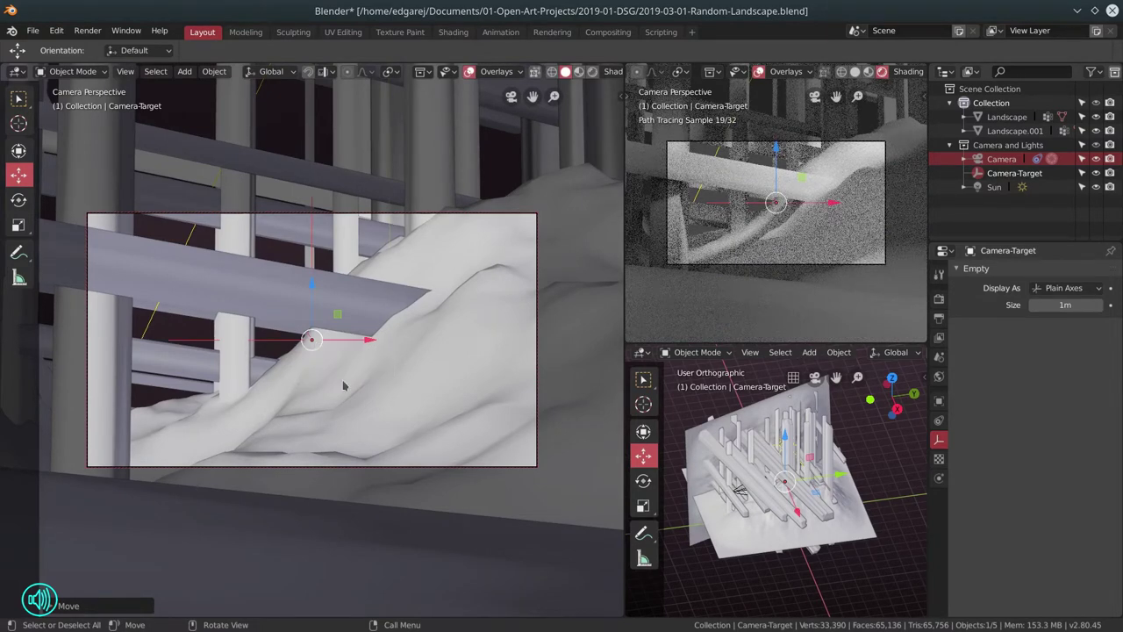
- Save the file, then select only the upright landscape copy and enter Edit Mode on it
{"action": "mouse_move", "coordinate": [814, 563]}
{"action": "left_mouse_down"}
{"action": "mouse_move", "coordinate": [777, 528]}
{"action": "mouse_move", "coordinate": [794, 571]}
{"action": "mouse_move", "coordinate": [823, 551]}
{"action": "left_mouse_up"}
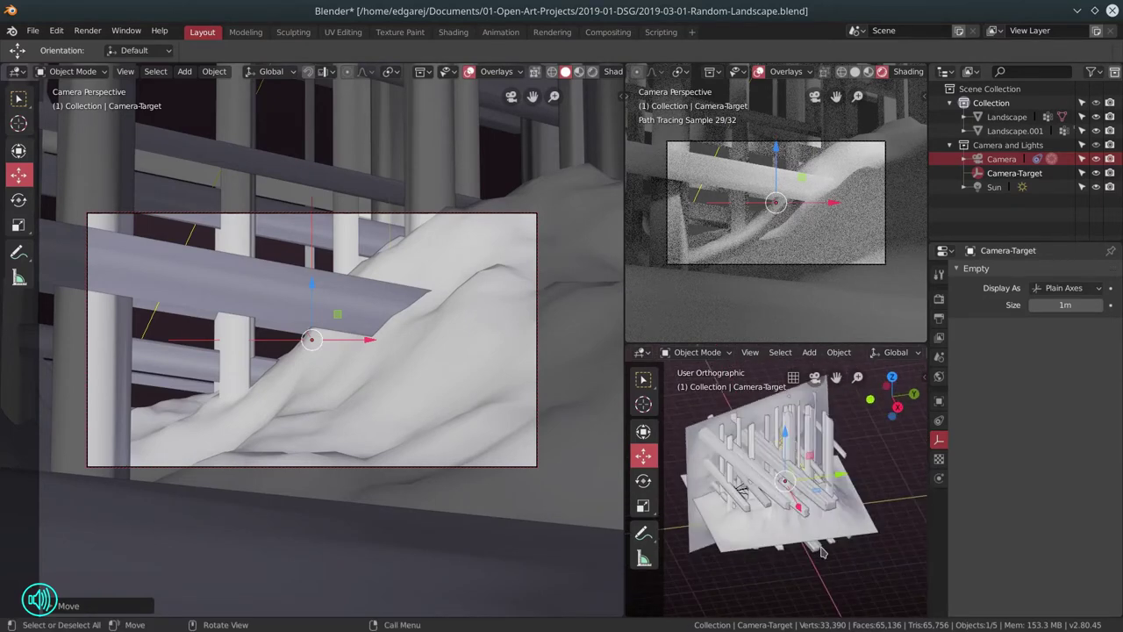
{"action": "left_click", "coordinate": [33, 31]}
{"action": "left_click", "coordinate": [65, 138]}
{"action": "key", "text": "a"}
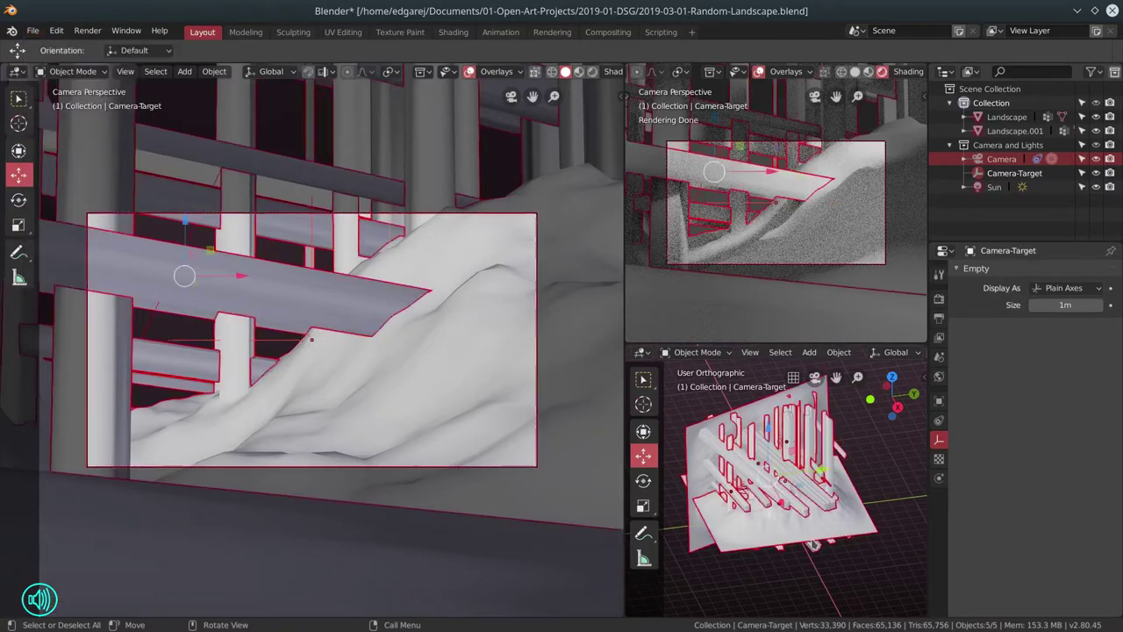
{"action": "key", "text": "a"}
{"action": "left_click", "coordinate": [688, 436]}
{"action": "key", "text": "Tab"}
{"action": "left_click_drag", "start_coordinate": [839, 561], "coordinate": [803, 559]}
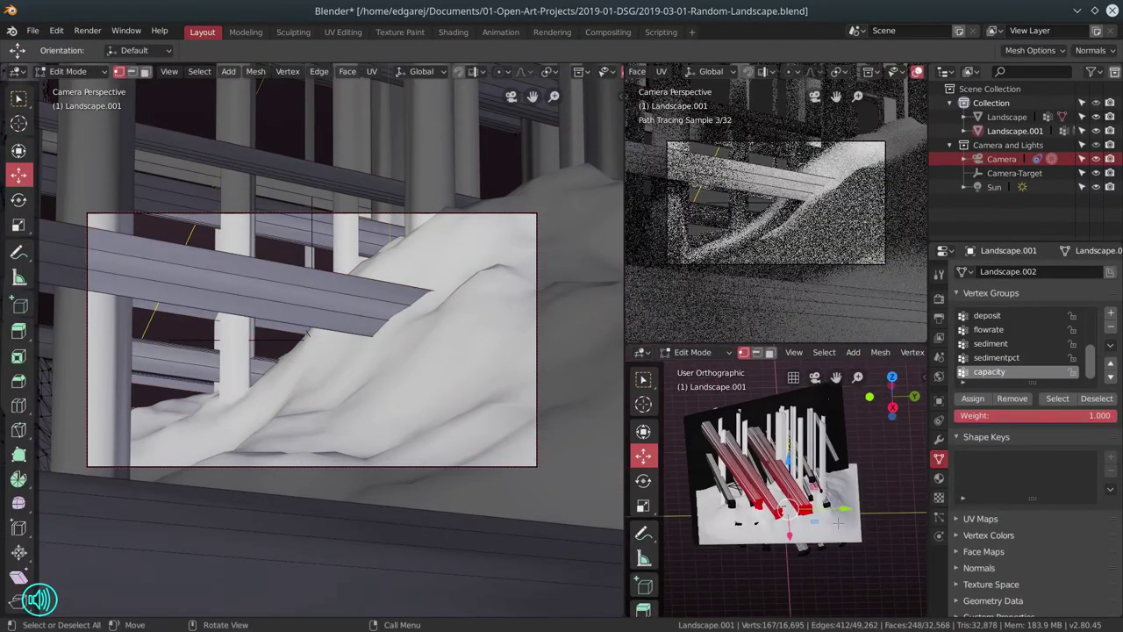
- Shift the selected beam ends of Landscape.001 repeatedly in the negative Y direction, and deselect all vertices
{"action": "left_click_drag", "start_coordinate": [860, 510], "coordinate": [836, 510]}
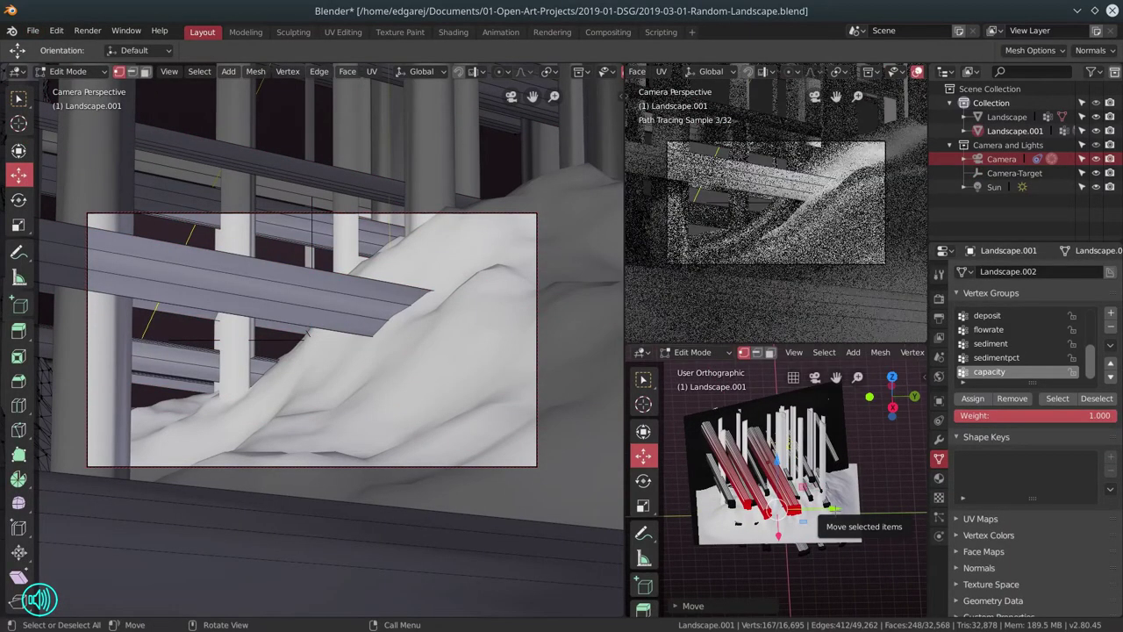
{"action": "left_click", "coordinate": [809, 513]}
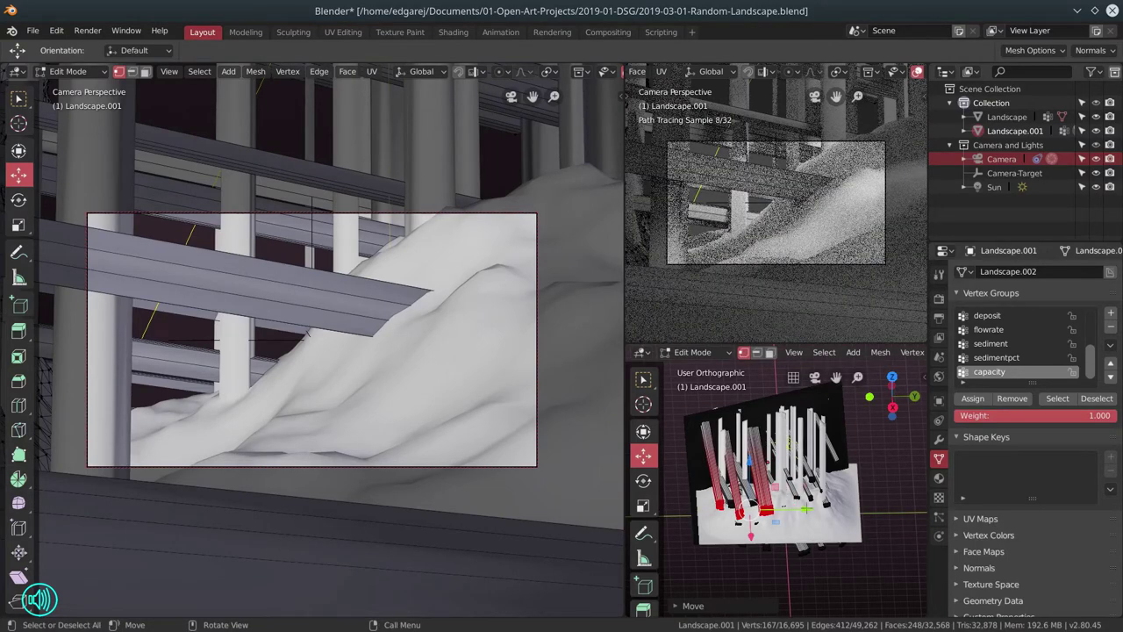
{"action": "left_click_drag", "start_coordinate": [805, 509], "coordinate": [792, 510]}
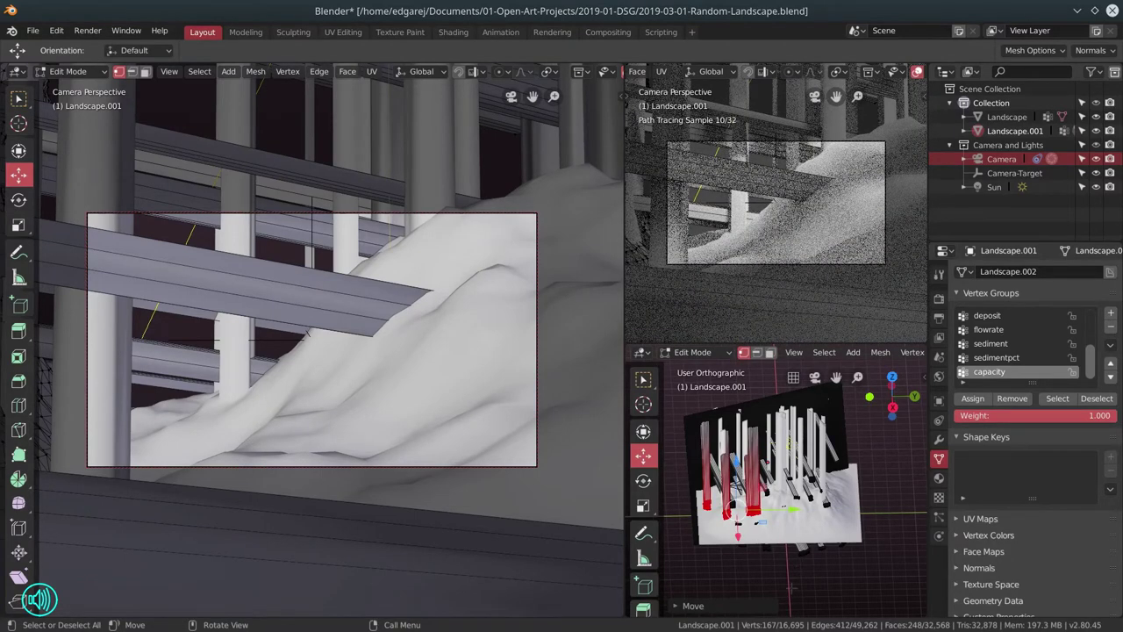
{"action": "left_click_drag", "start_coordinate": [792, 588], "coordinate": [878, 570]}
{"action": "key", "text": "a"}
{"action": "key", "text": "a"}
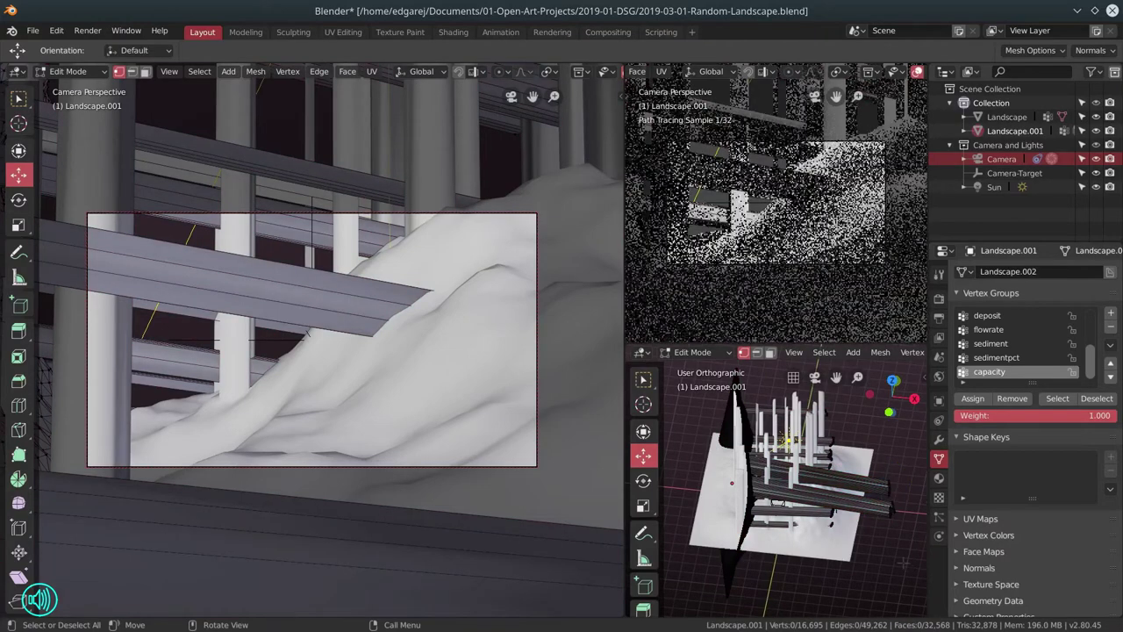
- Try to shift the outer ends of the front beams along the Y axis, and undo that move
{"action": "left_click_drag", "start_coordinate": [797, 528], "coordinate": [846, 544]}
{"action": "key", "text": "b"}
{"action": "left_click_drag", "start_coordinate": [849, 584], "coordinate": [783, 472]}
{"action": "left_click_drag", "start_coordinate": [825, 483], "coordinate": [757, 458]}
{"action": "left_click_drag", "start_coordinate": [790, 452], "coordinate": [791, 452]}
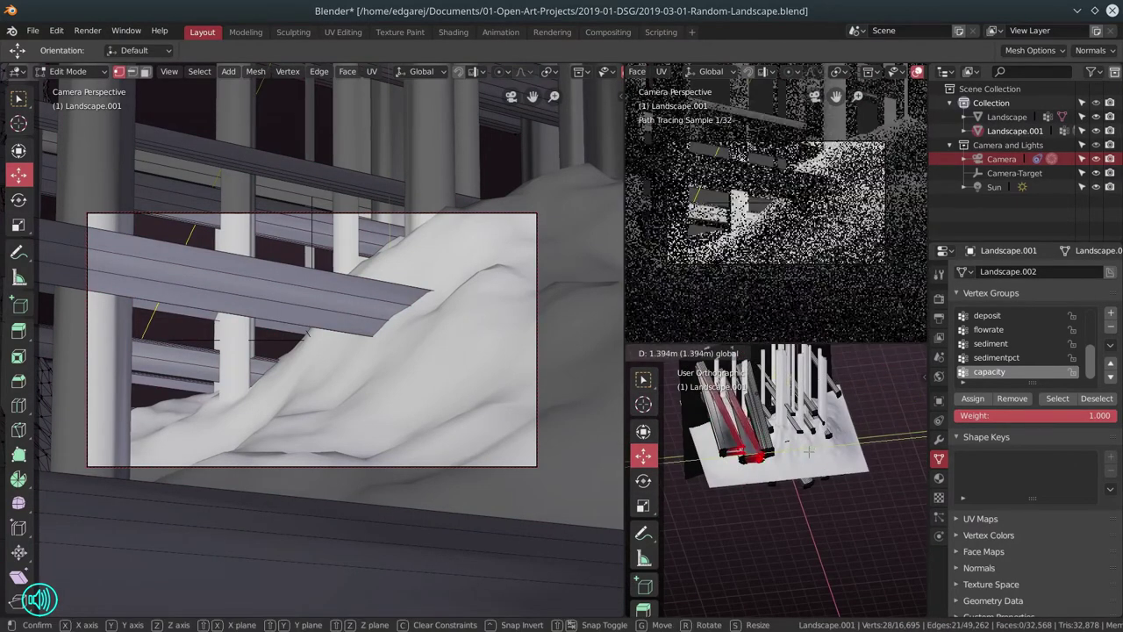
{"action": "left_click", "coordinate": [808, 449]}
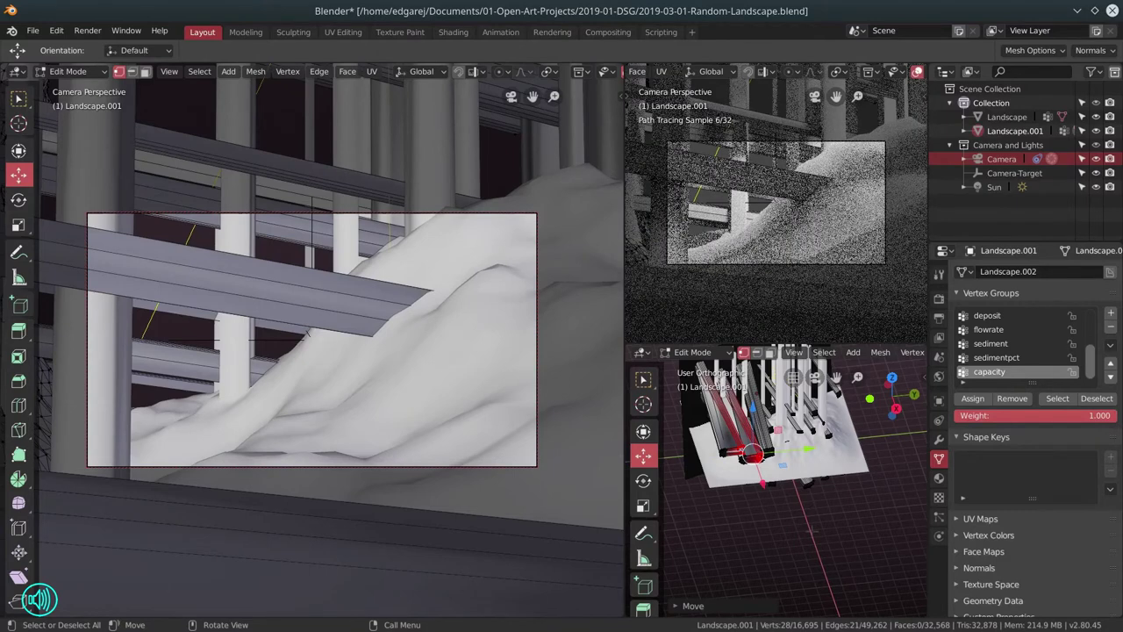
{"action": "left_click_drag", "start_coordinate": [813, 529], "coordinate": [825, 585]}
{"action": "key", "text": "ctrl+z"}
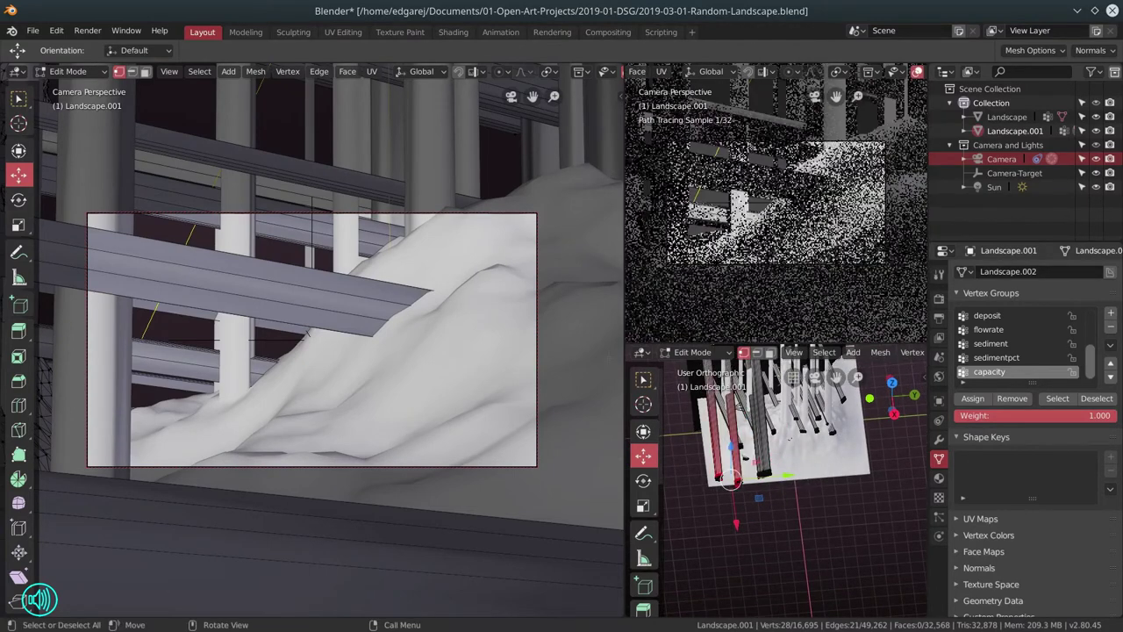
- Save the file and turn on X-ray display in the orthographic viewport
{"action": "left_click", "coordinate": [32, 30]}
{"action": "left_click", "coordinate": [53, 138]}
{"action": "scroll", "coordinate": [817, 353], "scroll_direction": "down", "scroll_amount": 4}
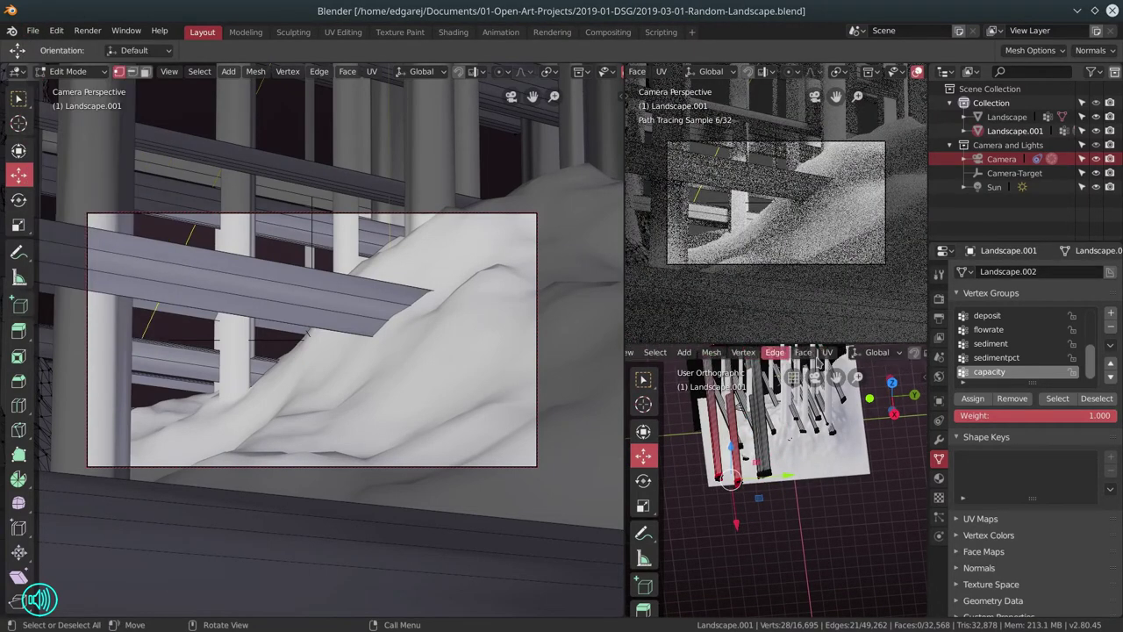
{"action": "scroll", "coordinate": [820, 360], "scroll_direction": "down", "scroll_amount": 8}
{"action": "left_click", "coordinate": [857, 354]}
- Box-select the outer ends of the front beams through the mesh and move them along the Y axis
{"action": "mouse_move", "coordinate": [809, 520]}
{"action": "left_mouse_down"}
{"action": "mouse_move", "coordinate": [878, 563]}
{"action": "mouse_move", "coordinate": [875, 550]}
{"action": "left_mouse_up"}
{"action": "key", "text": "b"}
{"action": "left_click_drag", "start_coordinate": [836, 586], "coordinate": [766, 512]}
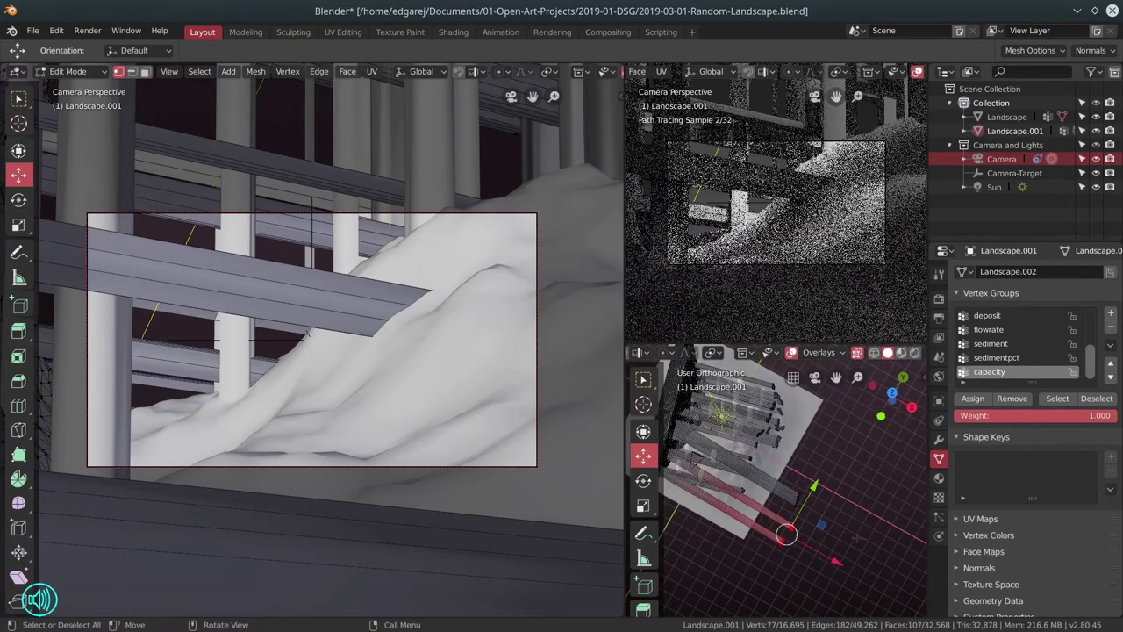
{"action": "left_click_drag", "start_coordinate": [858, 538], "coordinate": [787, 517]}
{"action": "key", "text": "g"}
{"action": "key", "text": "y"}
{"action": "left_click", "coordinate": [808, 519]}
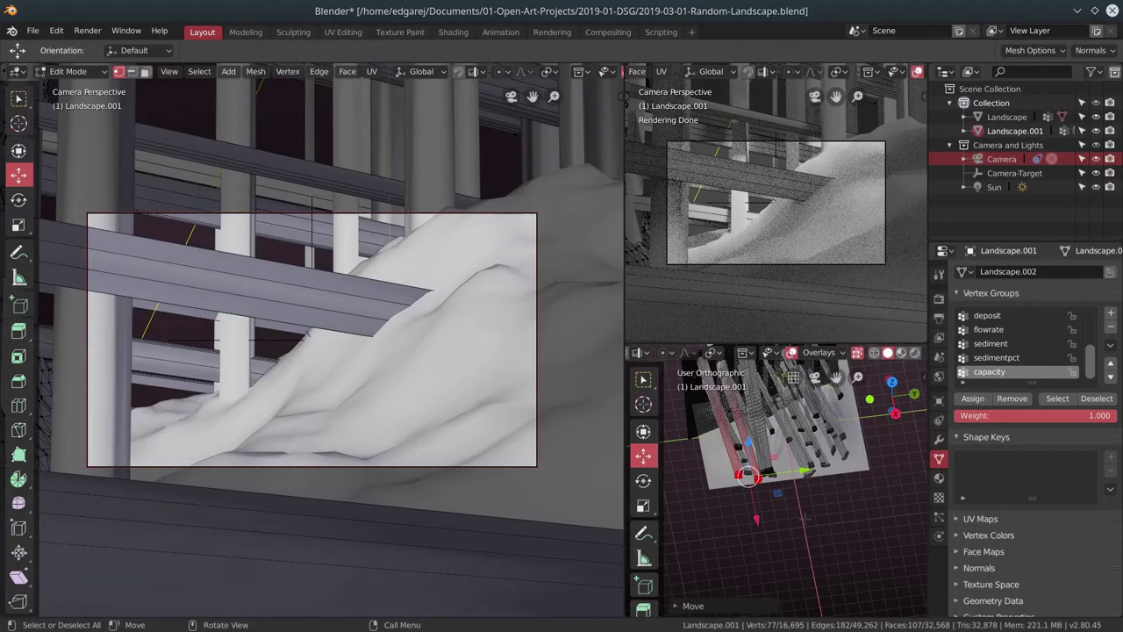
- Return to Object Mode with nothing selected and add a UV sphere mesh
{"action": "key", "text": "Tab"}
{"action": "left_click_drag", "start_coordinate": [760, 540], "coordinate": [815, 511]}
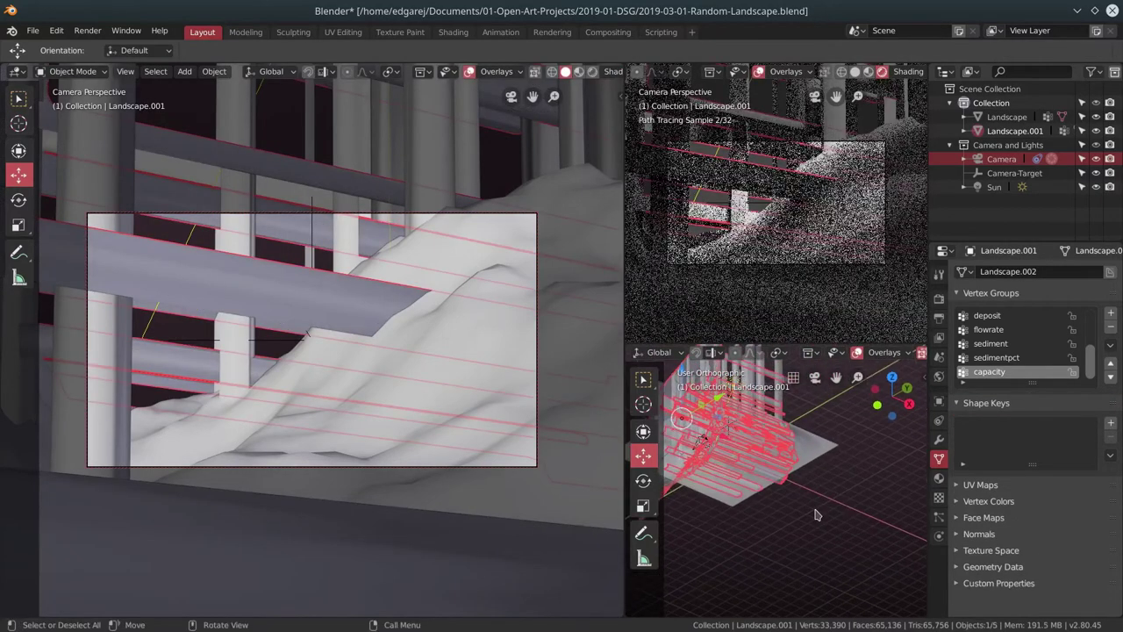
{"action": "key", "text": "alt+a"}
{"action": "left_click", "coordinate": [184, 71]}
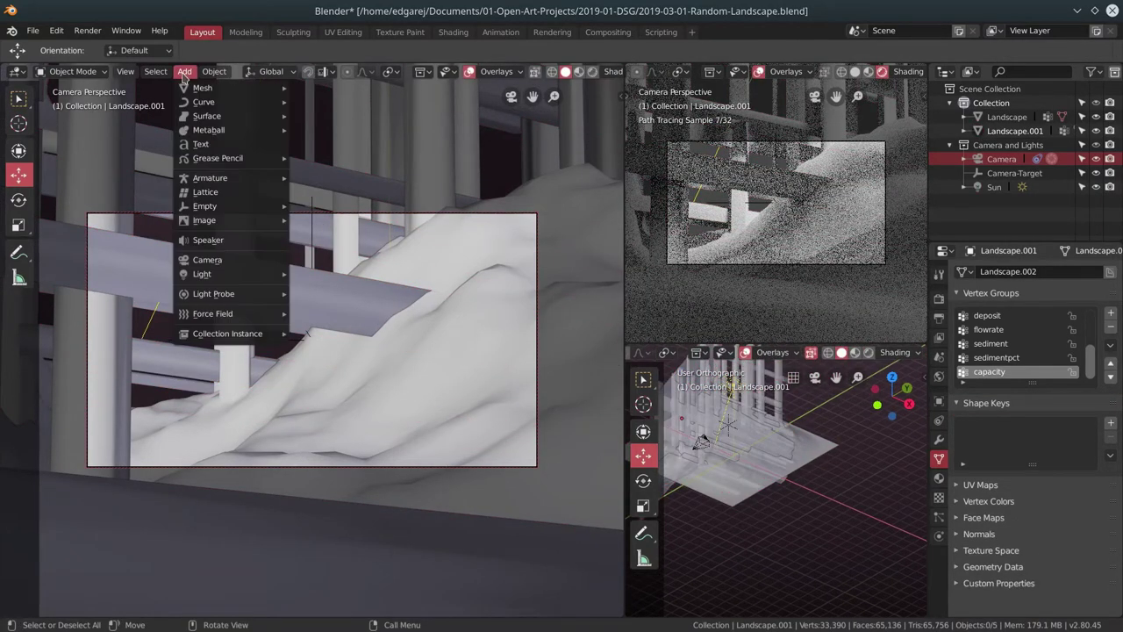
{"action": "mouse_move", "coordinate": [228, 87]}
{"action": "left_click", "coordinate": [336, 129]}
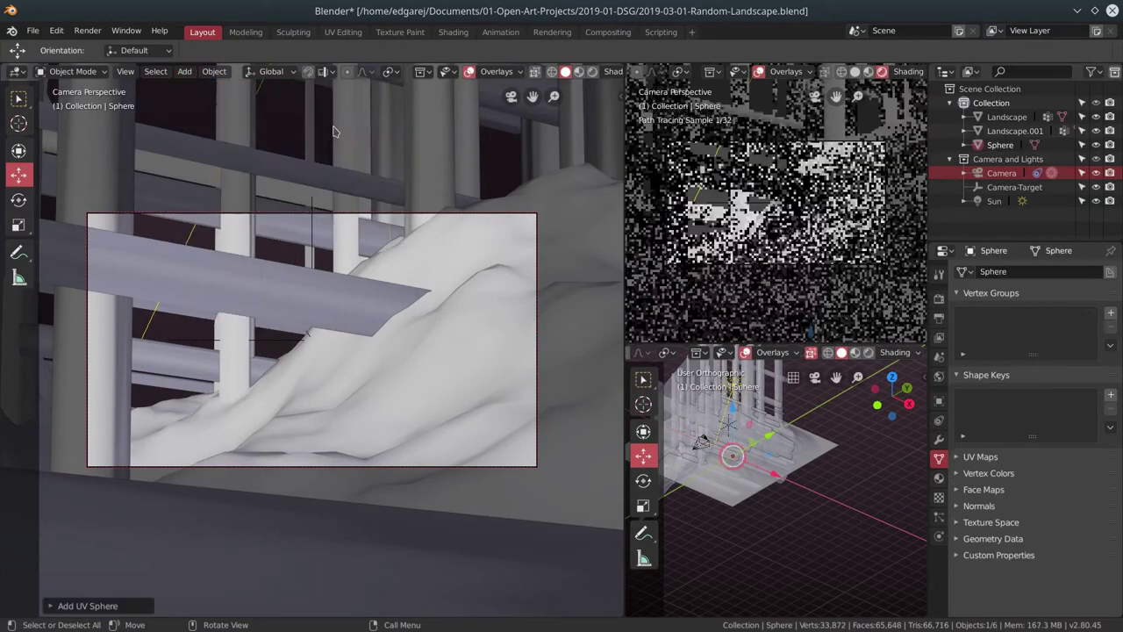
- Move the sphere along its axes so it forms a rounded foreground shape in the lower-right corner of the camera frame
{"action": "left_click_drag", "start_coordinate": [743, 439], "coordinate": [729, 450]}
{"action": "left_click_drag", "start_coordinate": [781, 502], "coordinate": [848, 444]}
{"action": "left_click_drag", "start_coordinate": [707, 421], "coordinate": [707, 403]}
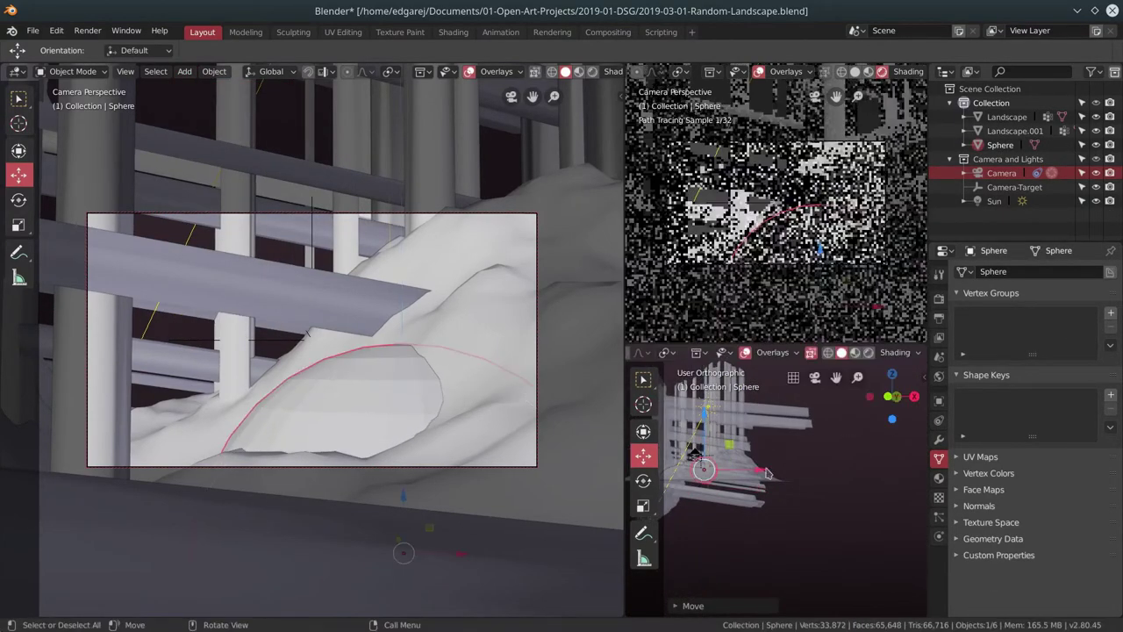
{"action": "left_click_drag", "start_coordinate": [772, 426], "coordinate": [817, 471]}
{"action": "left_click_drag", "start_coordinate": [800, 578], "coordinate": [805, 518]}
{"action": "left_click_drag", "start_coordinate": [762, 476], "coordinate": [815, 499]}
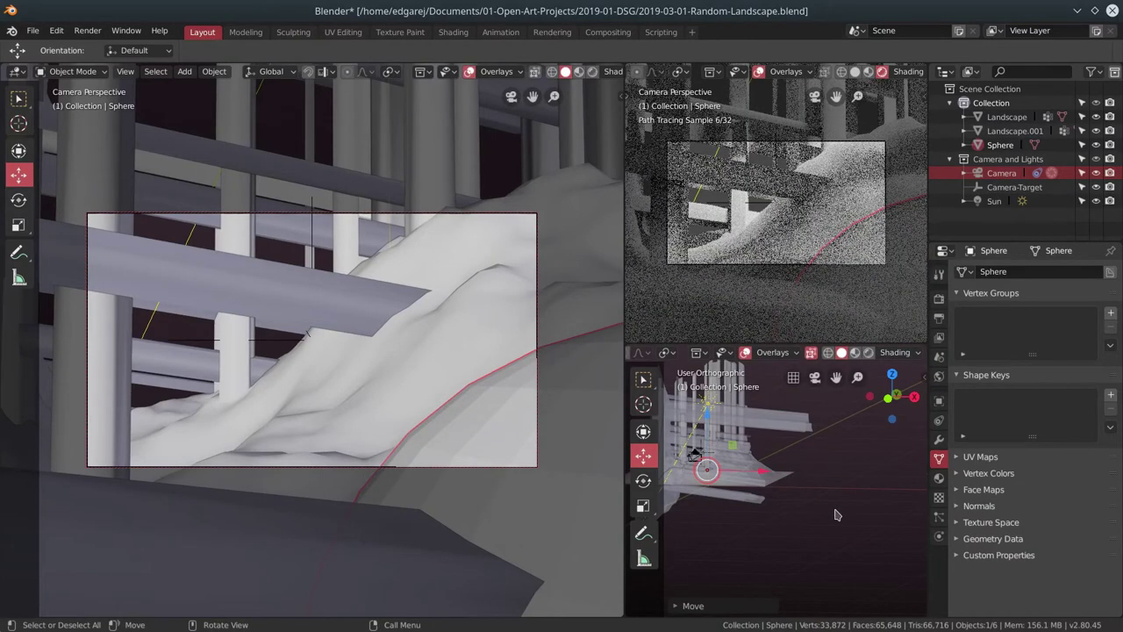
{"action": "left_click_drag", "start_coordinate": [768, 477], "coordinate": [771, 478]}
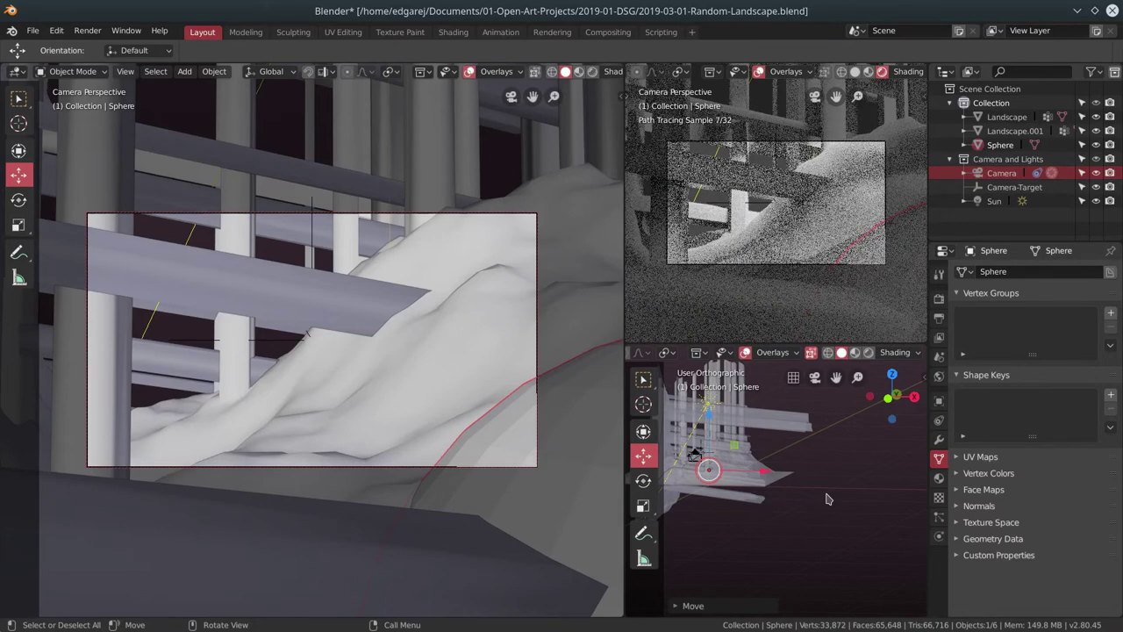
- Deselect the sphere and save the file
{"action": "key", "text": "Tab"}
{"action": "key", "text": "Tab"}
{"action": "left_click", "coordinate": [829, 497]}
{"action": "left_click", "coordinate": [33, 31]}
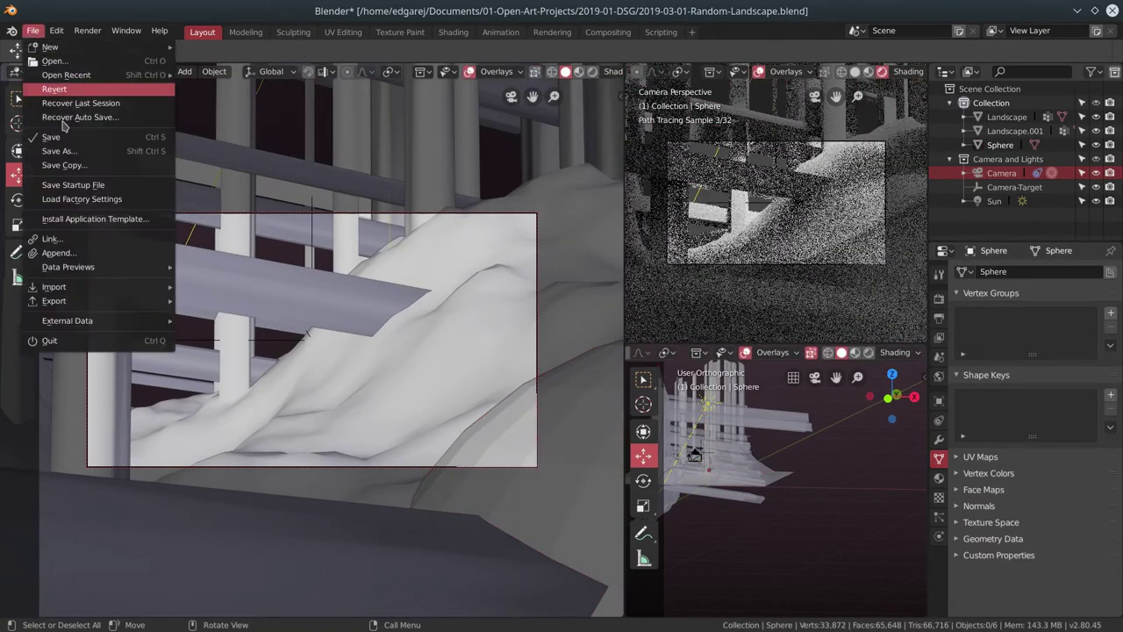
{"action": "left_click", "coordinate": [51, 136]}
- Set the world background color to a muted teal with a value of 0.672
{"action": "left_click", "coordinate": [939, 376]}
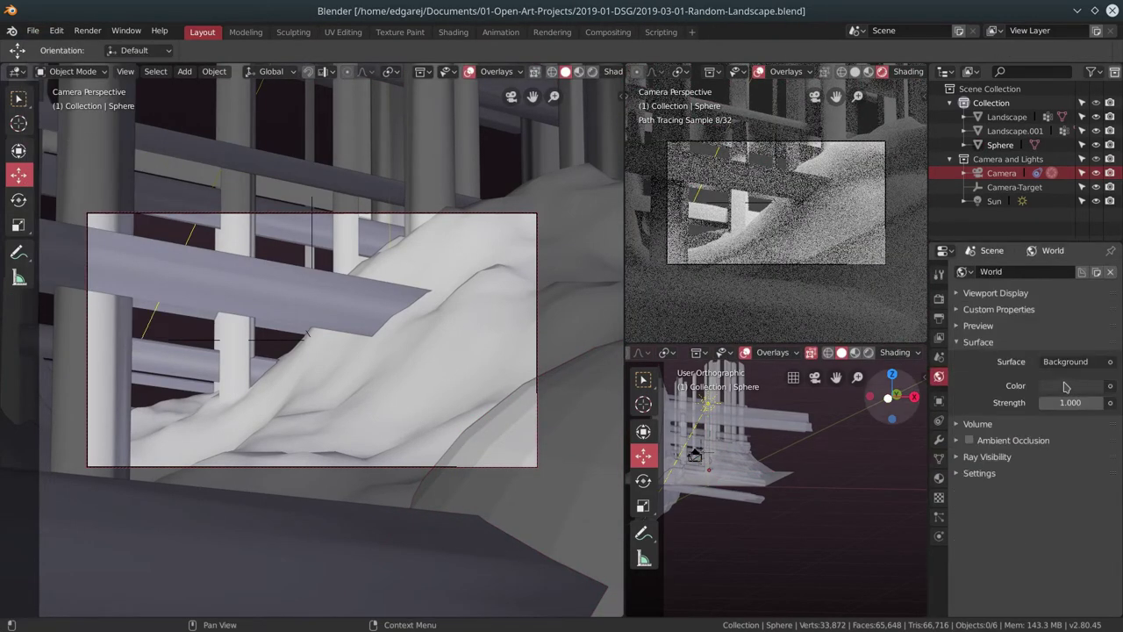
{"action": "left_click", "coordinate": [1065, 386]}
{"action": "left_click", "coordinate": [1091, 212]}
{"action": "left_click_drag", "start_coordinate": [1035, 227], "coordinate": [1036, 211]}
{"action": "left_click", "coordinate": [1092, 218]}
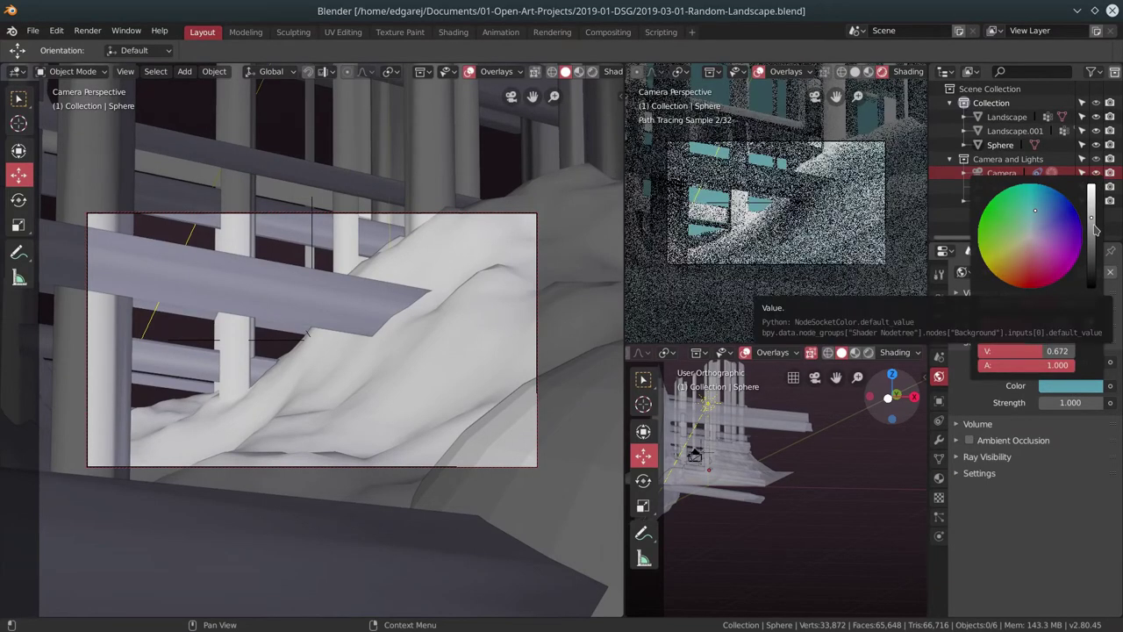
- Select the Sun light and save the file
{"action": "left_click", "coordinate": [994, 201]}
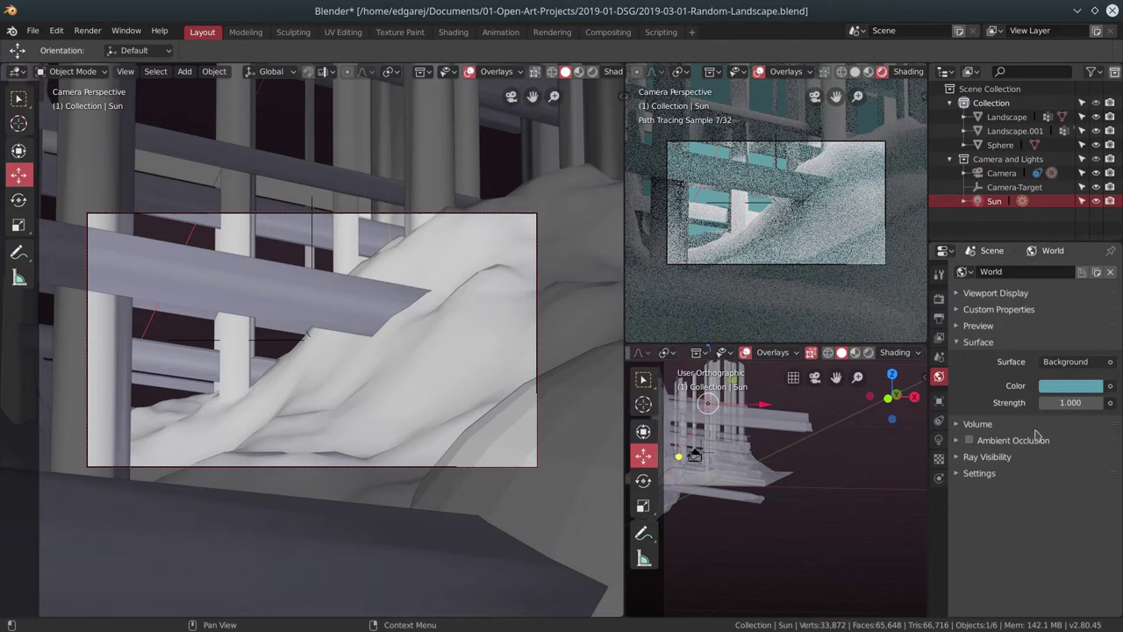
{"action": "left_click", "coordinate": [32, 32]}
{"action": "left_click", "coordinate": [45, 140]}
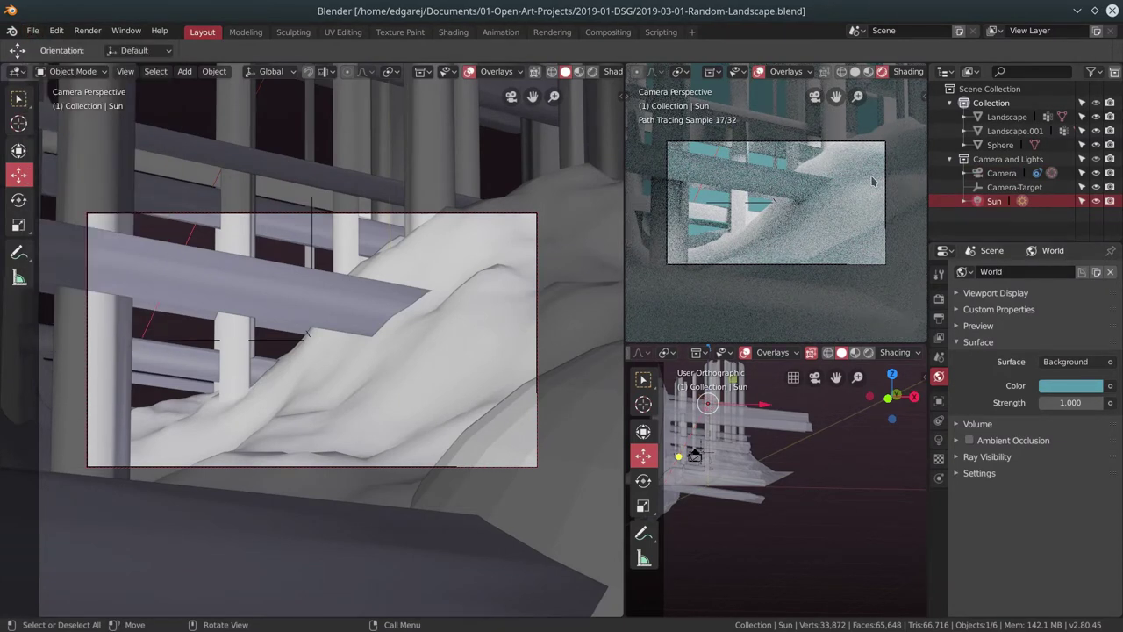
- Give the Landscape object a new material with a light pink base color, and save the file
{"action": "left_click", "coordinate": [1005, 117]}
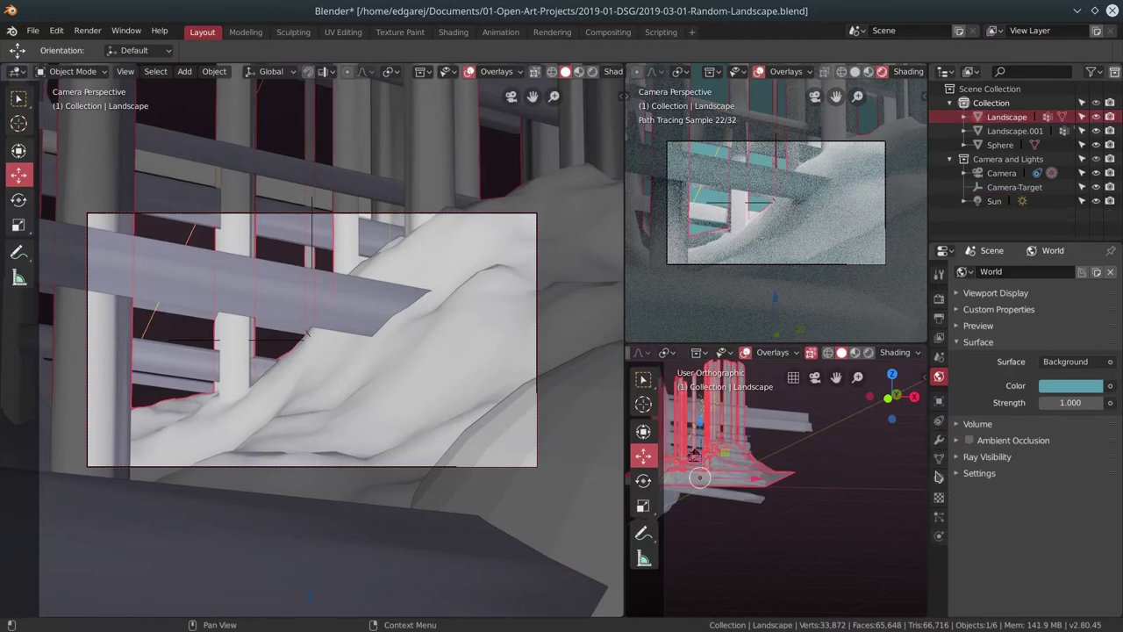
{"action": "left_click", "coordinate": [937, 489]}
{"action": "left_click", "coordinate": [1016, 320]}
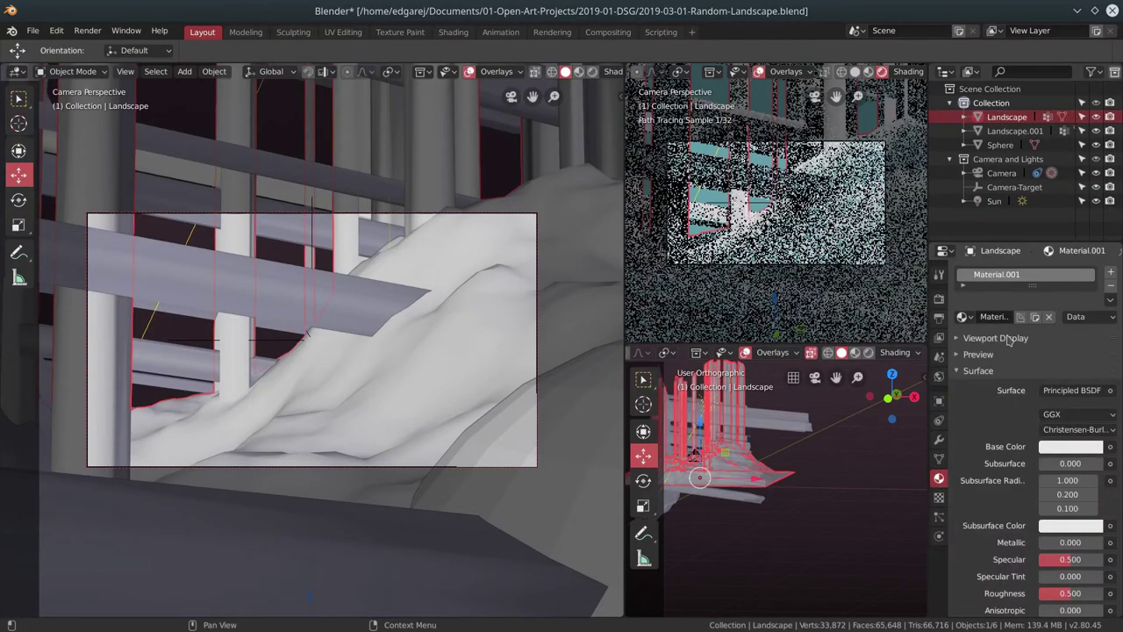
{"action": "left_click", "coordinate": [1071, 447]}
{"action": "left_click", "coordinate": [1032, 313]}
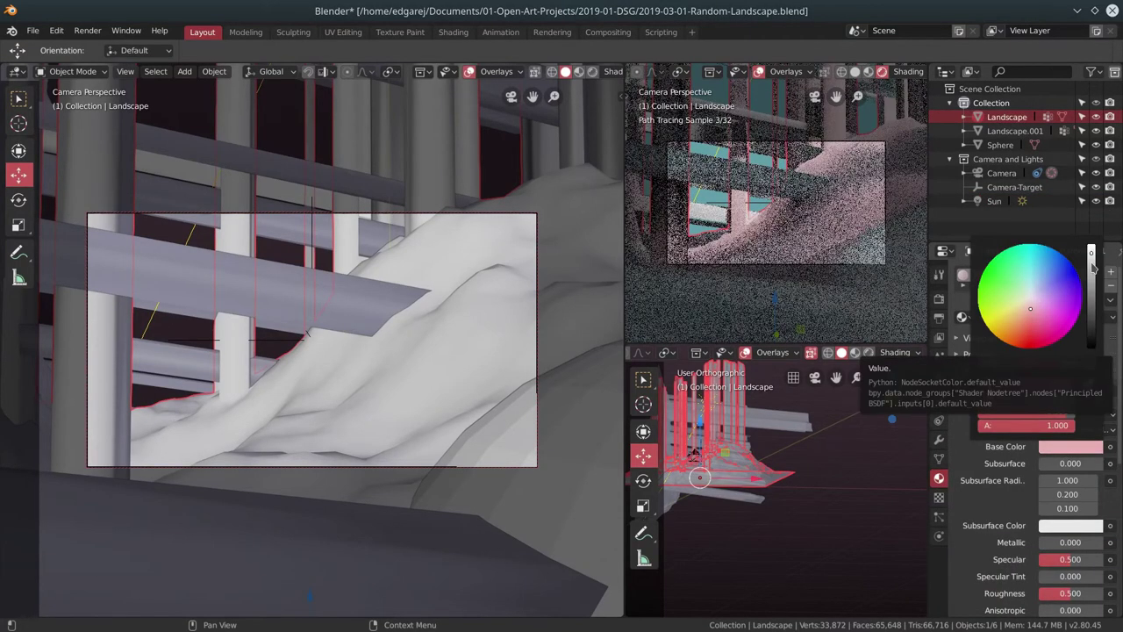
{"action": "left_click", "coordinate": [32, 29]}
{"action": "left_click", "coordinate": [50, 141]}
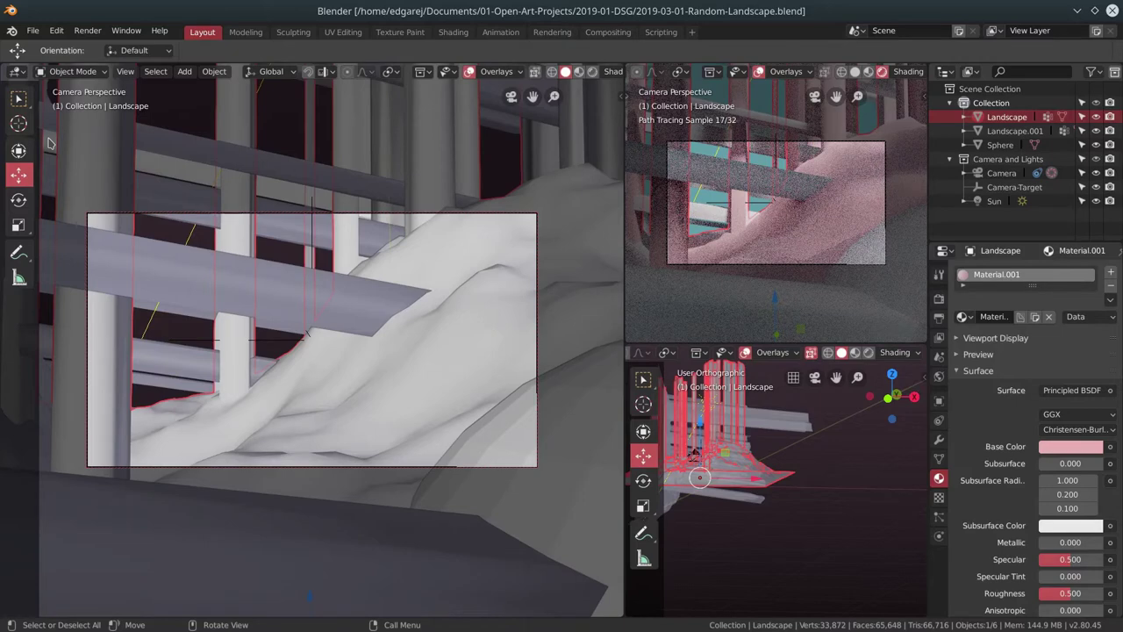
- Give Landscape.001 a new material with a light purple base color, and save the file
{"action": "left_click", "coordinate": [1015, 131]}
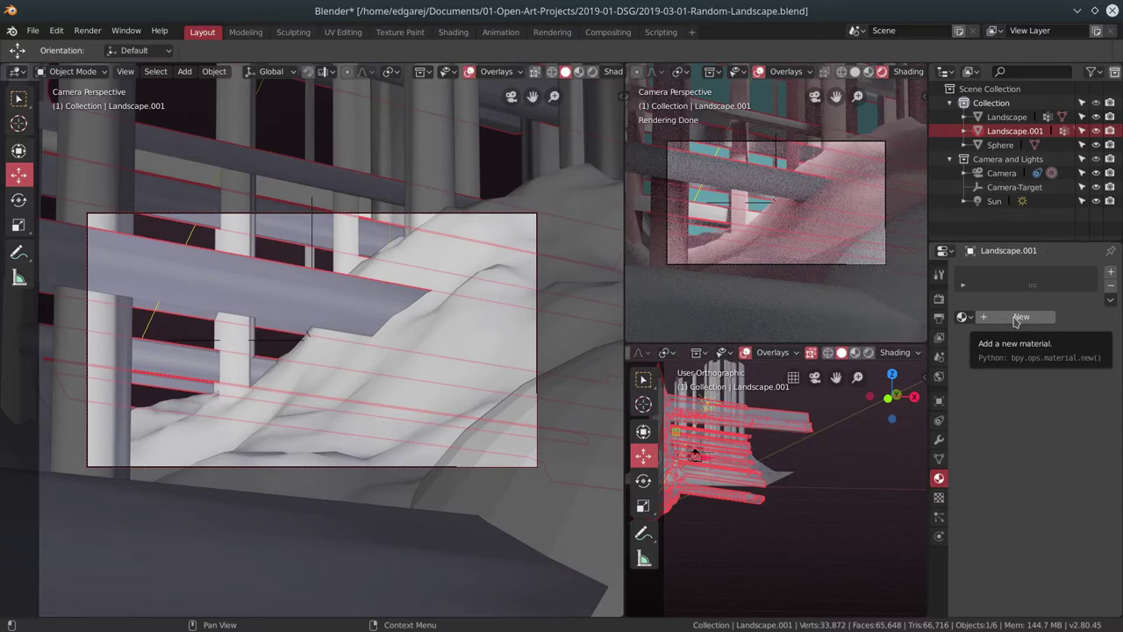
{"action": "left_click", "coordinate": [1016, 319]}
{"action": "left_click", "coordinate": [1070, 447]}
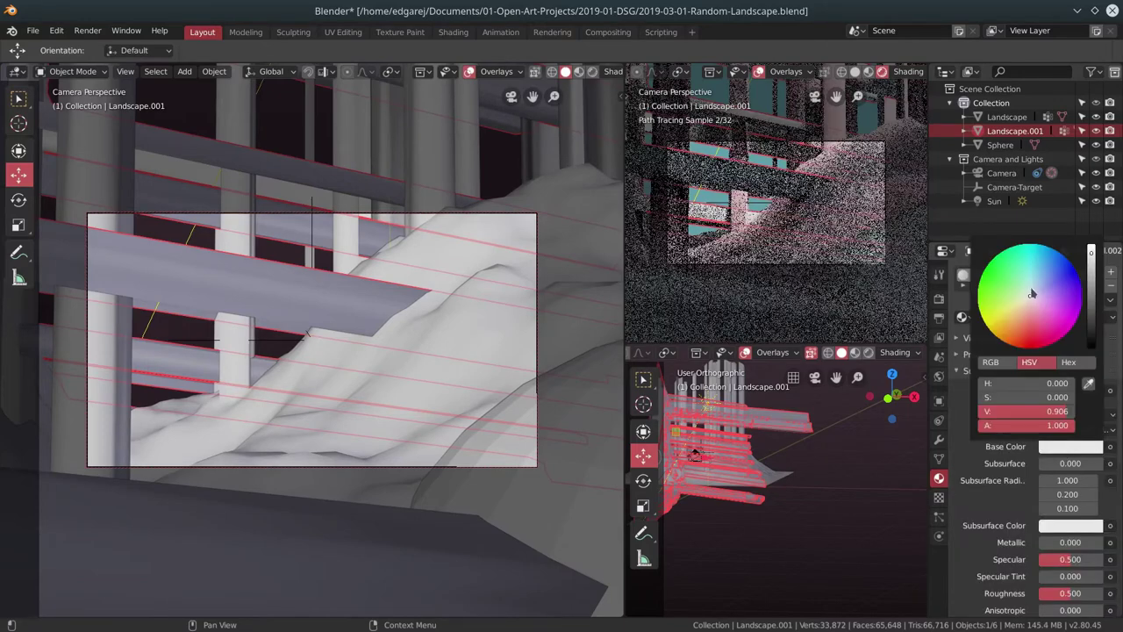
{"action": "left_click", "coordinate": [1028, 286]}
{"action": "left_click", "coordinate": [1050, 293]}
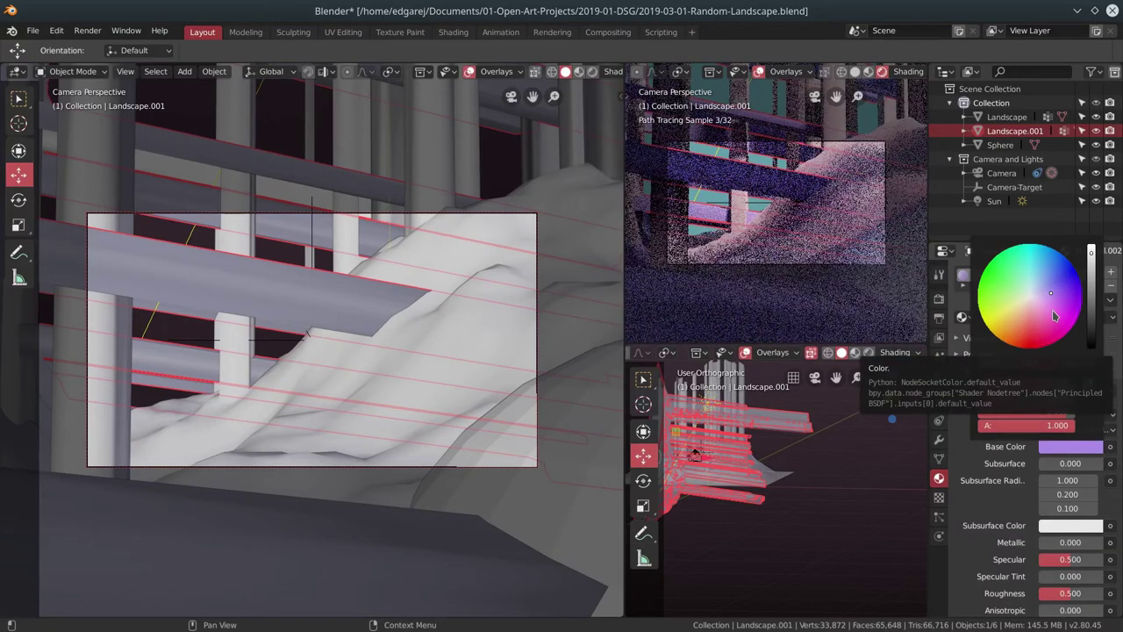
{"action": "left_click", "coordinate": [32, 30]}
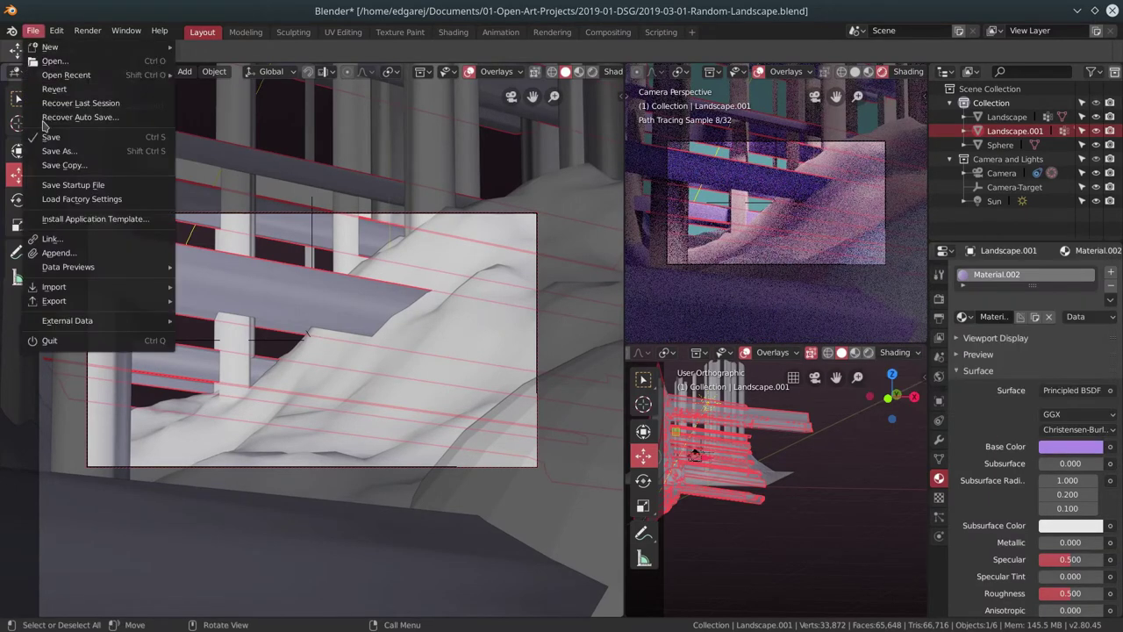
{"action": "left_click", "coordinate": [48, 143]}
- Join the three 3D viewports into one large area showing the solid-shaded camera view
{"action": "right_click", "coordinate": [770, 343]}
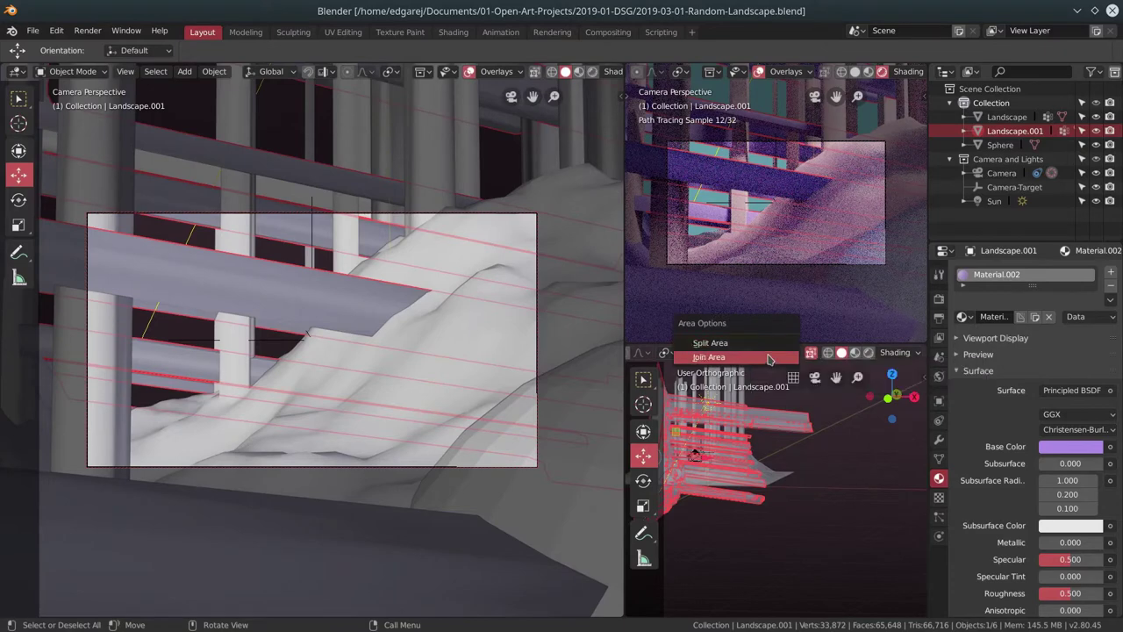
{"action": "left_click", "coordinate": [720, 358]}
{"action": "left_click", "coordinate": [774, 307]}
{"action": "right_click", "coordinate": [630, 307]}
{"action": "left_click", "coordinate": [614, 304]}
{"action": "left_click", "coordinate": [715, 313]}
- Save the file and render the camera view as a still image
{"action": "left_click", "coordinate": [33, 30]}
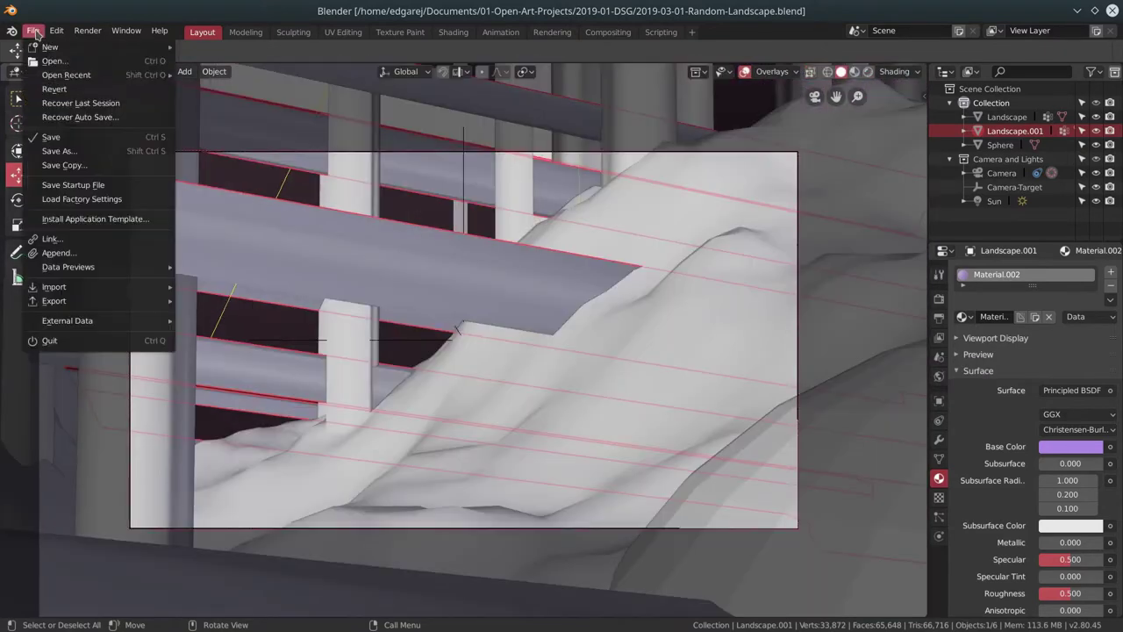
{"action": "left_click", "coordinate": [61, 136]}
{"action": "left_click", "coordinate": [87, 30]}
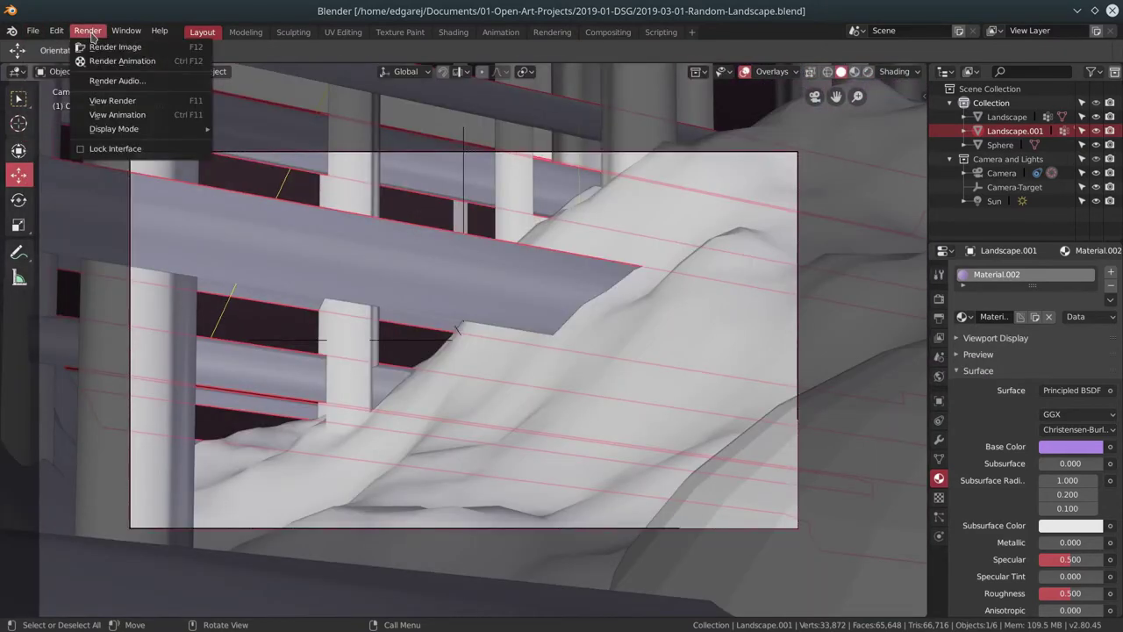
{"action": "left_click", "coordinate": [94, 48]}
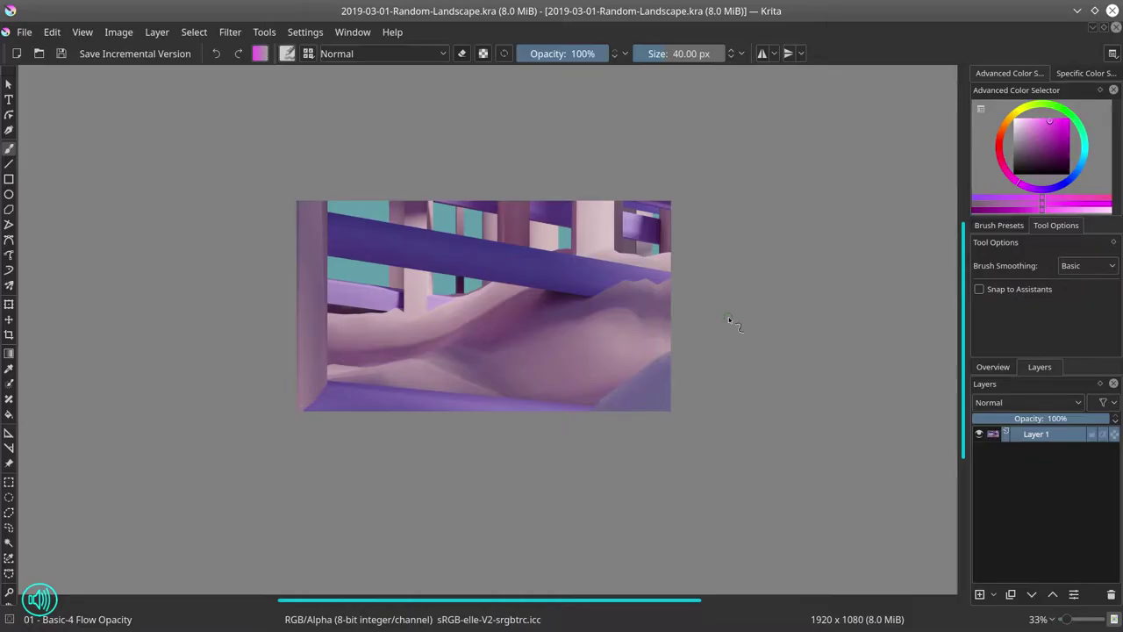
- Add a paint layer above the render, fill it with dark gray, and lower its opacity to 67%
{"action": "left_click", "coordinate": [979, 595]}
{"action": "left_click", "coordinate": [1014, 155]}
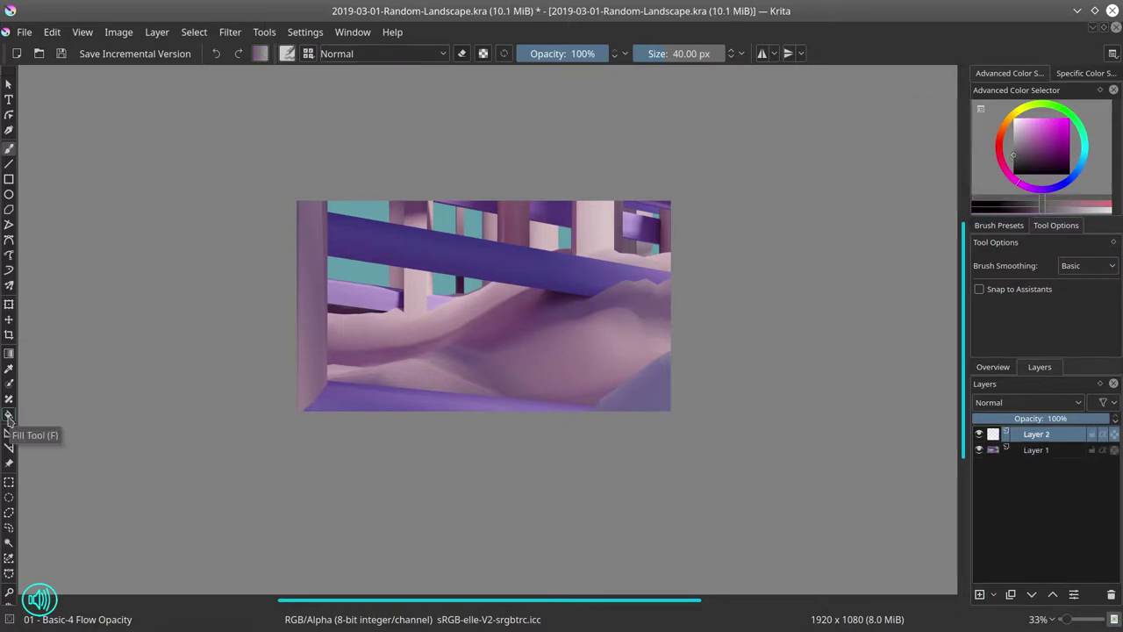
{"action": "left_click", "coordinate": [9, 416]}
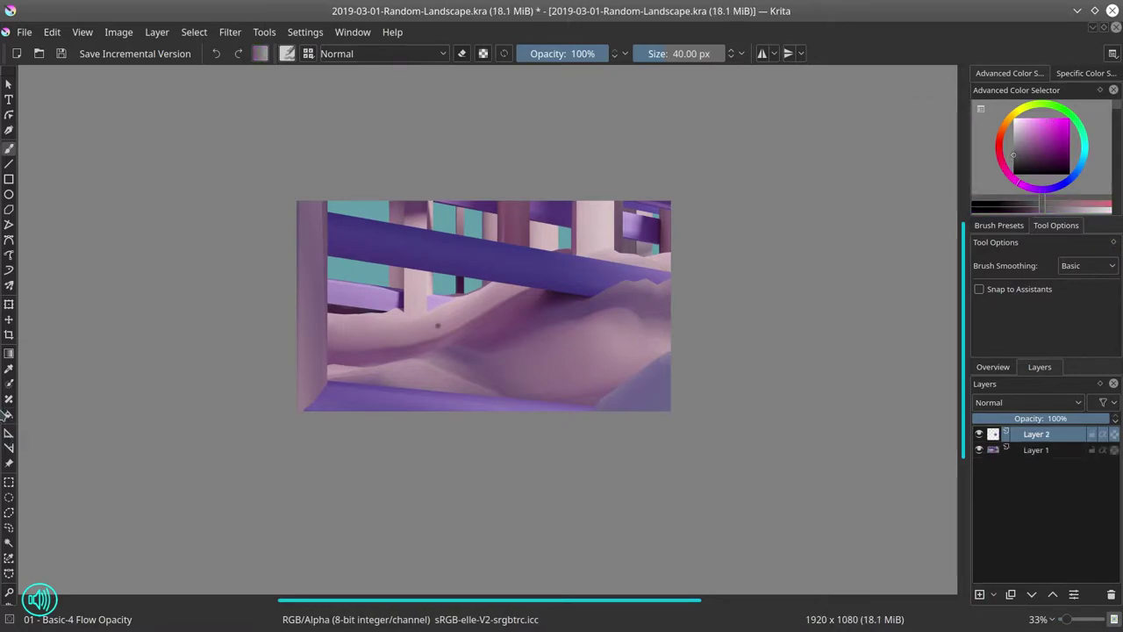
{"action": "left_click", "coordinate": [488, 368]}
{"action": "left_click", "coordinate": [1019, 418]}
{"action": "left_click_drag", "start_coordinate": [1020, 419], "coordinate": [1063, 419]}
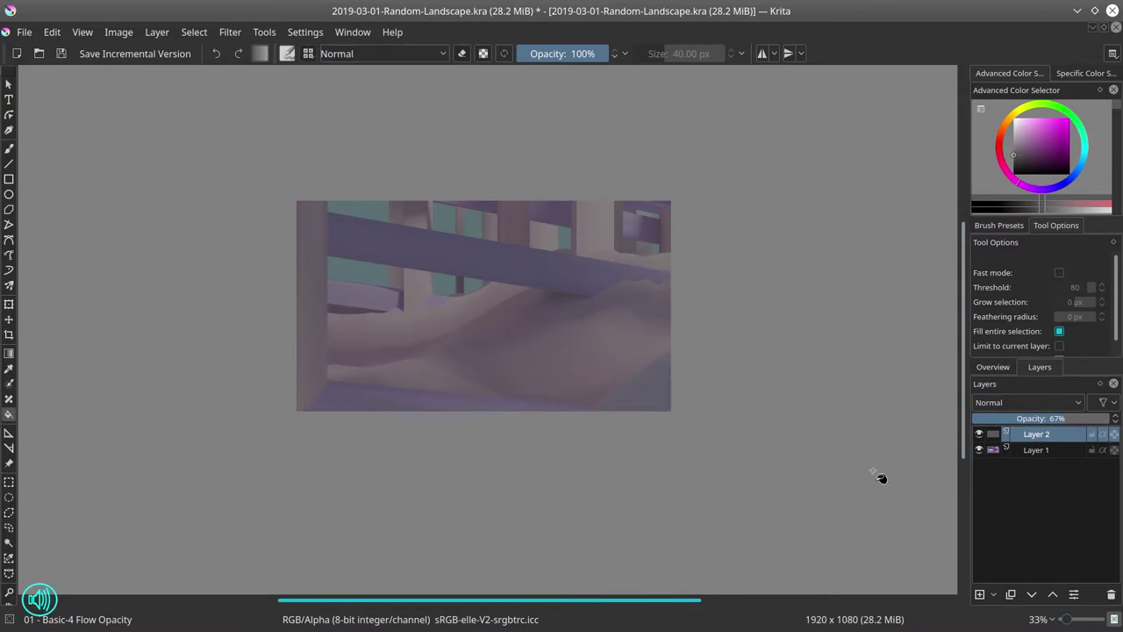
{"action": "mouse_move", "coordinate": [737, 16]}
{"action": "left_click", "coordinate": [783, 17]}
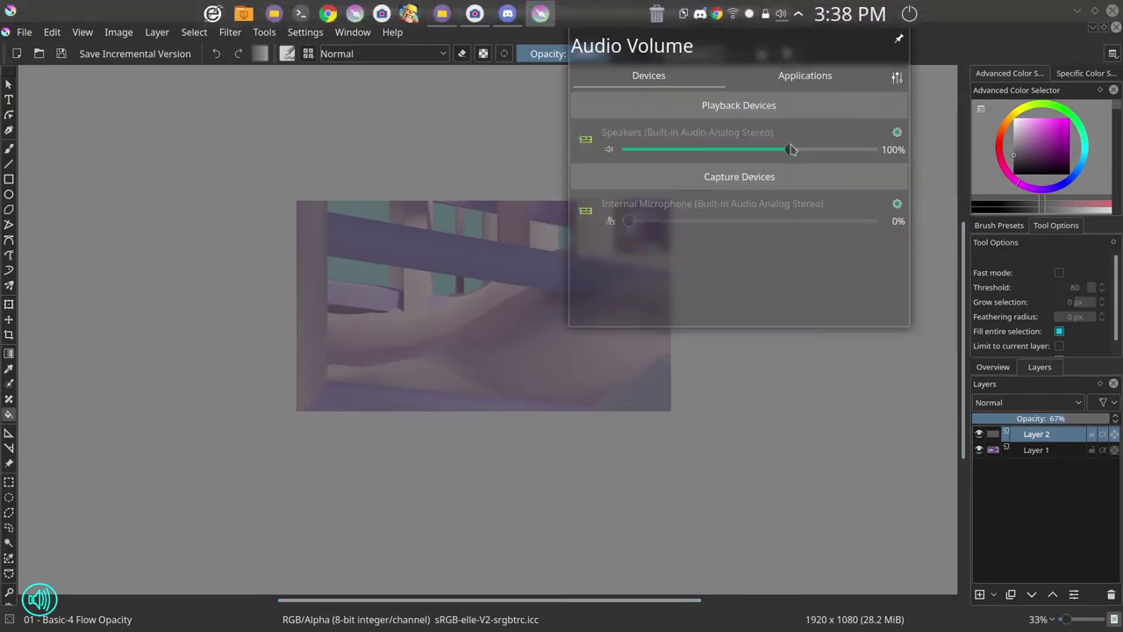
{"action": "left_click", "coordinate": [784, 19]}
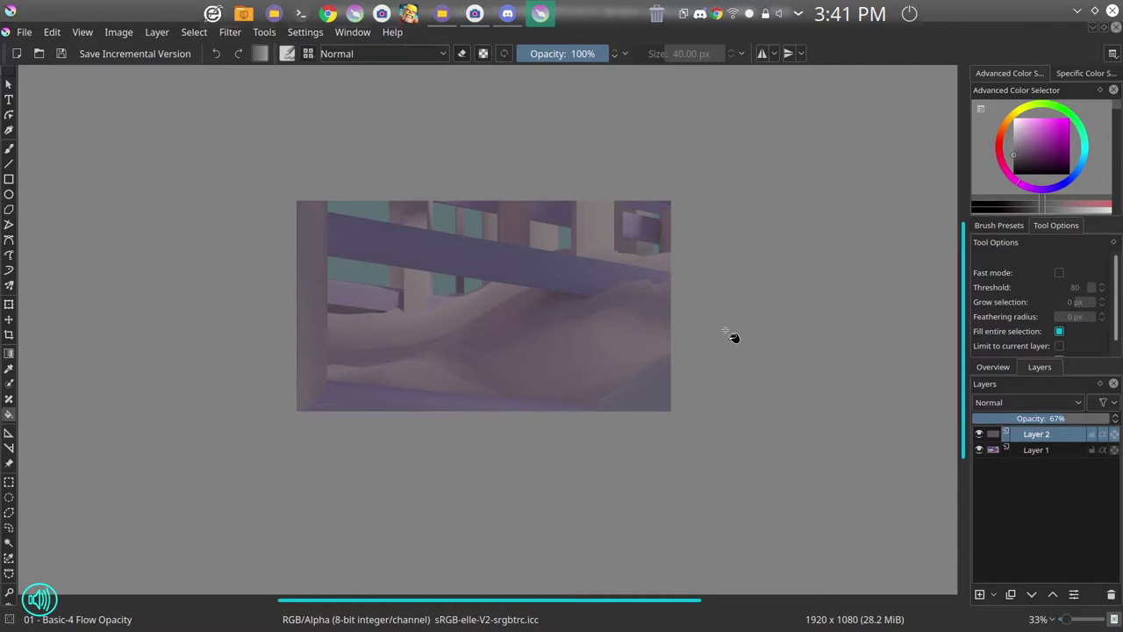
- Switch to Discord, dismiss the voice disconnection notice, and return to Krita
{"action": "left_click", "coordinate": [513, 16]}
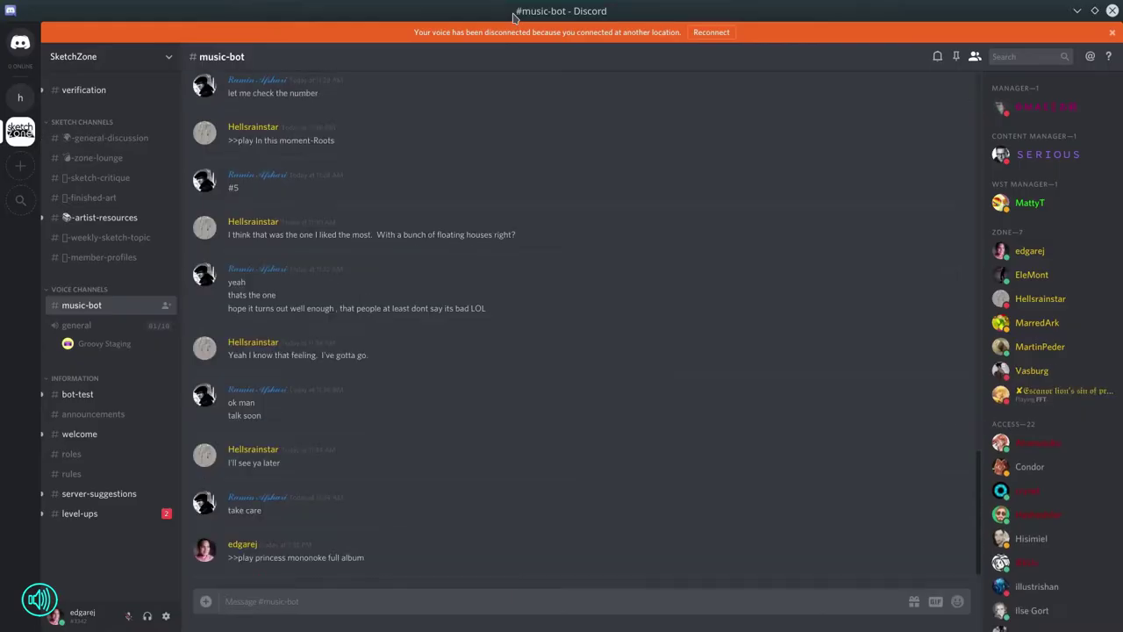
{"action": "left_click", "coordinate": [1112, 33]}
{"action": "left_click", "coordinate": [1078, 13]}
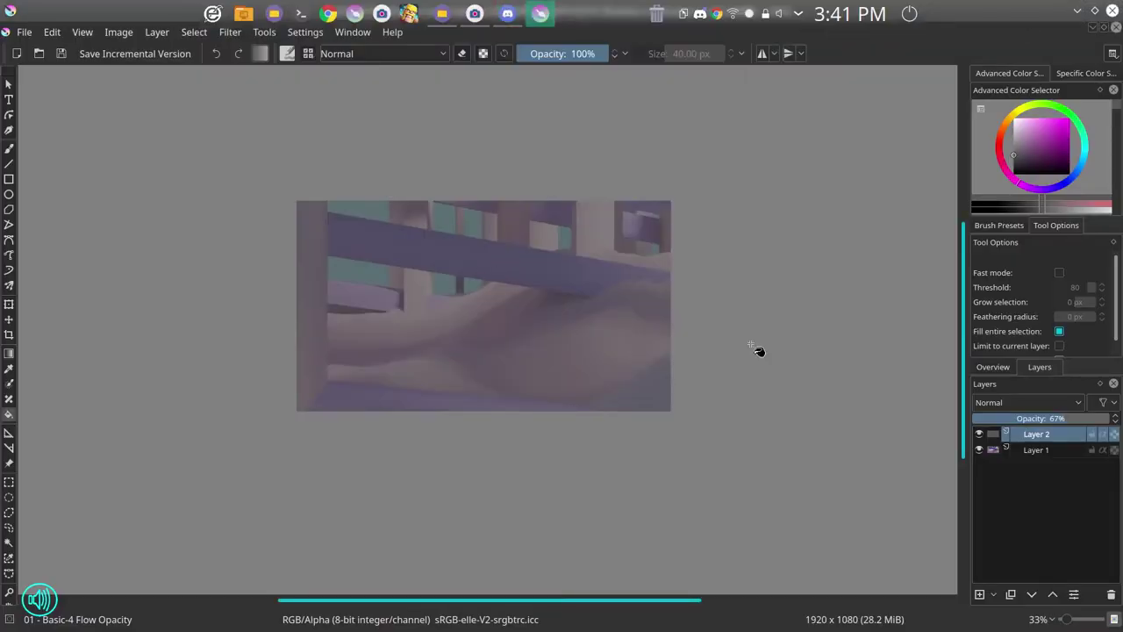
{"action": "left_click", "coordinate": [475, 15]}
{"action": "left_click", "coordinate": [475, 15]}
- Add another layer at the top, fill it with black, and rename it "value check"
{"action": "left_click", "coordinate": [979, 595]}
{"action": "left_click", "coordinate": [1016, 174]}
{"action": "left_click", "coordinate": [627, 351]}
{"action": "double_click", "coordinate": [1039, 434]}
{"action": "type", "text": "value check"}
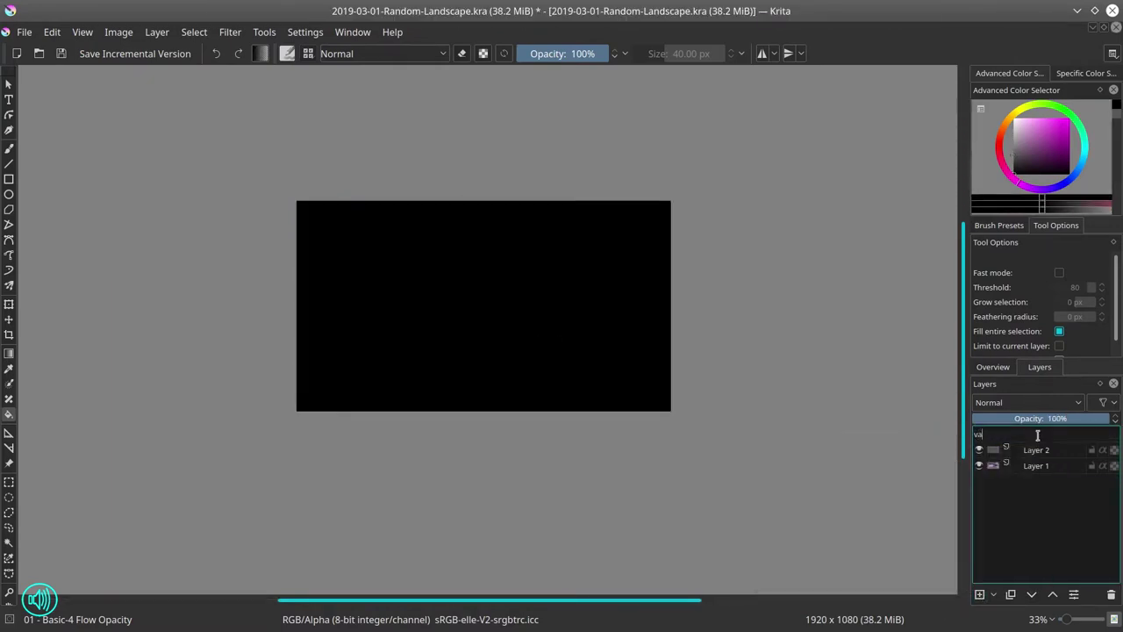
{"action": "key", "text": "Return"}
- Lock the value check layer and change its blending mode so the image displays in grayscale
{"action": "left_click", "coordinate": [1091, 434]}
{"action": "left_click", "coordinate": [1028, 403]}
{"action": "left_click", "coordinate": [992, 144]}
- Add a new paint layer above Layer 2 and set the brush size to 5.32 px
{"action": "left_click", "coordinate": [1048, 452]}
{"action": "key", "text": "Insert"}
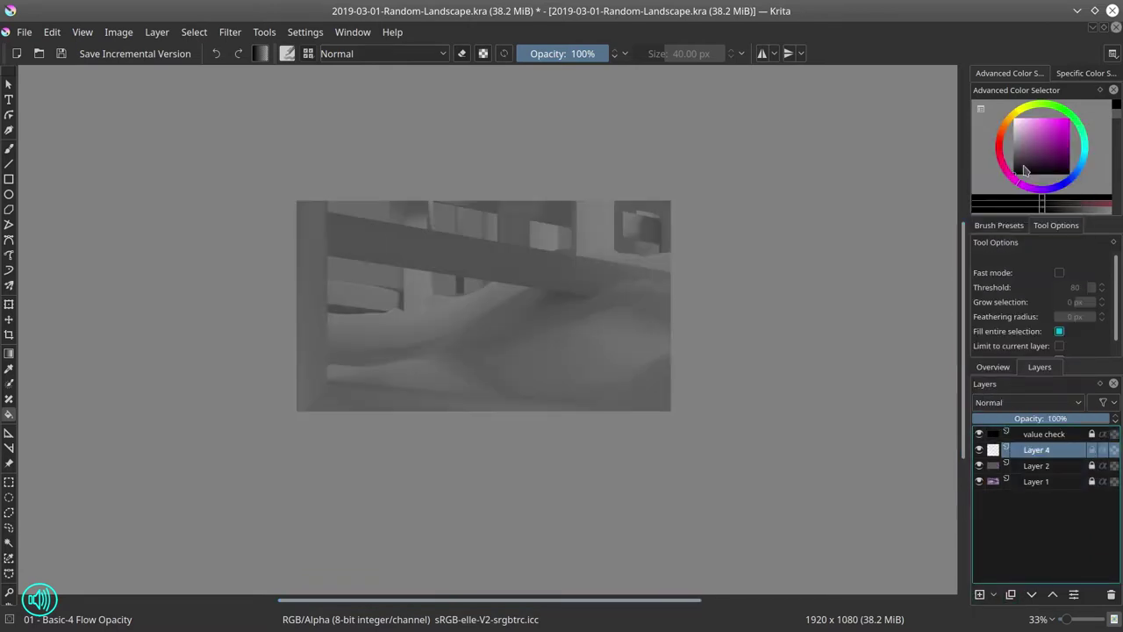
{"action": "key", "text": "b"}
{"action": "left_click_drag", "start_coordinate": [532, 362], "coordinate": [502, 340]}
- Apply Scale Image To New Size with a width of 1920 px
{"action": "left_click", "coordinate": [119, 32]}
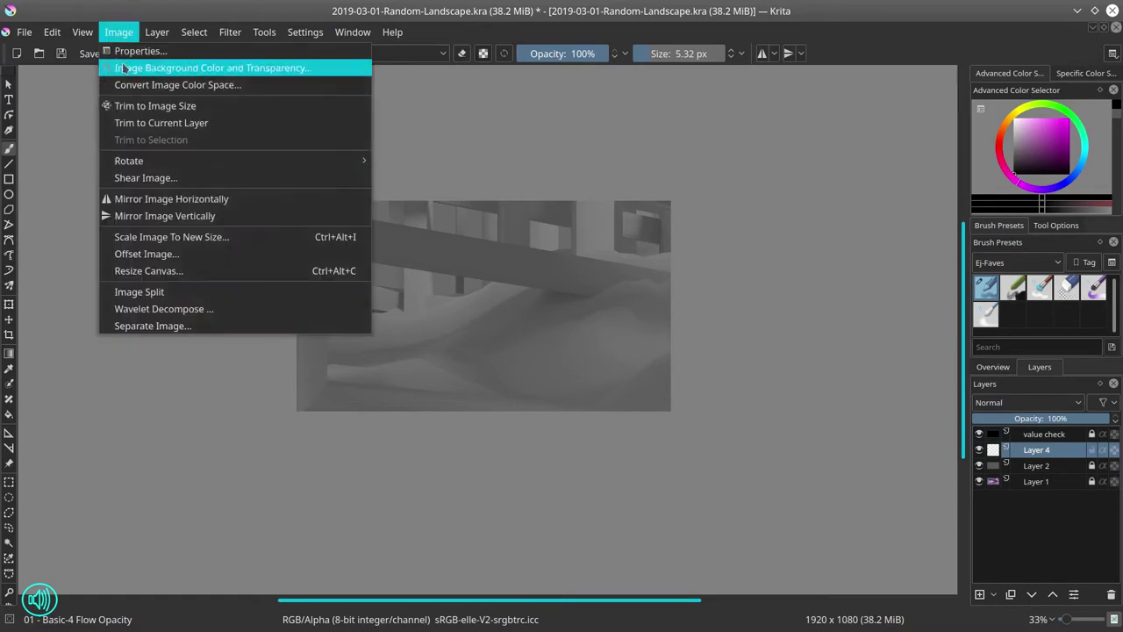
{"action": "left_click", "coordinate": [176, 233]}
{"action": "double_click", "coordinate": [523, 189]}
{"action": "type", "text": "1920"}
{"action": "left_click", "coordinate": [616, 441]}
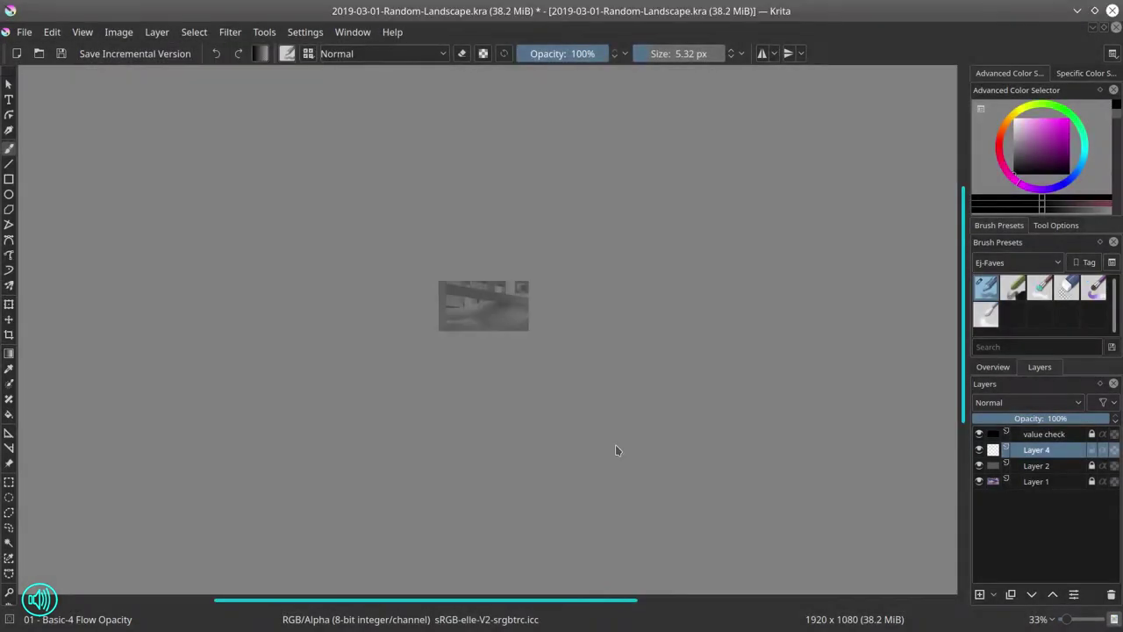
- Title the document "Sketchzone Fantasy Landscape", set its license to CC-BY-SA 4.0, and save the file
{"action": "left_click", "coordinate": [25, 32]}
{"action": "left_click", "coordinate": [87, 314]}
{"action": "left_click", "coordinate": [444, 171]}
{"action": "type", "text": "Sketch of a Fantasy Landscape"}
{"action": "left_click", "coordinate": [452, 247]}
{"action": "type", "text": "c"}
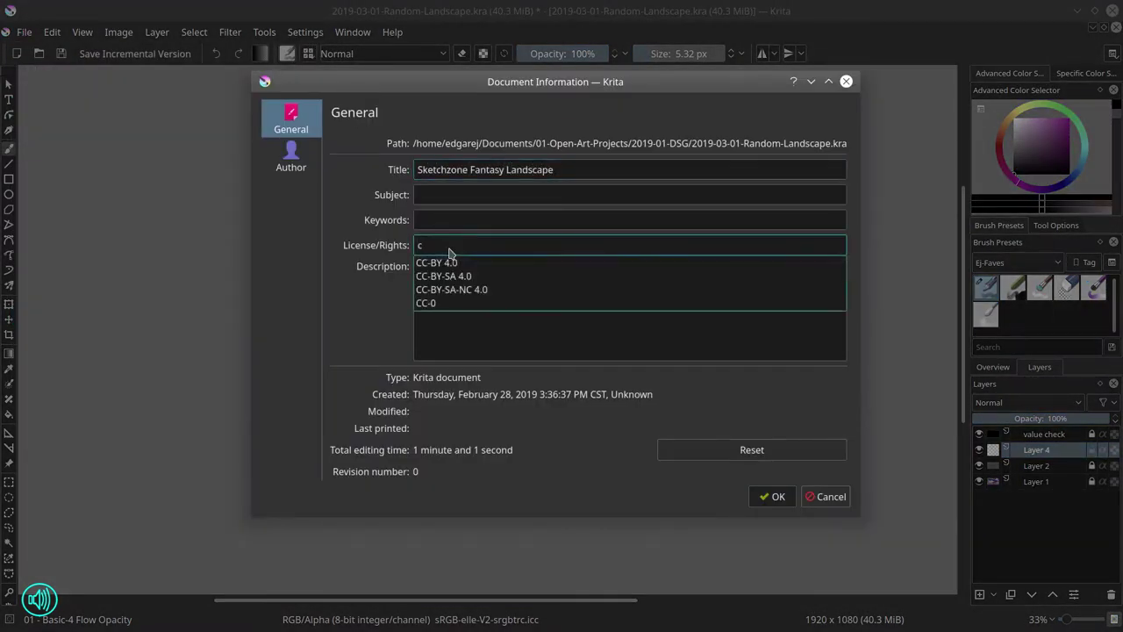
{"action": "left_click", "coordinate": [451, 276]}
{"action": "left_click", "coordinate": [772, 497]}
{"action": "left_click", "coordinate": [62, 53]}
- Sketch a standing figure on the central dune and a rider on a large tusked creature beside it
{"action": "key", "text": "2"}
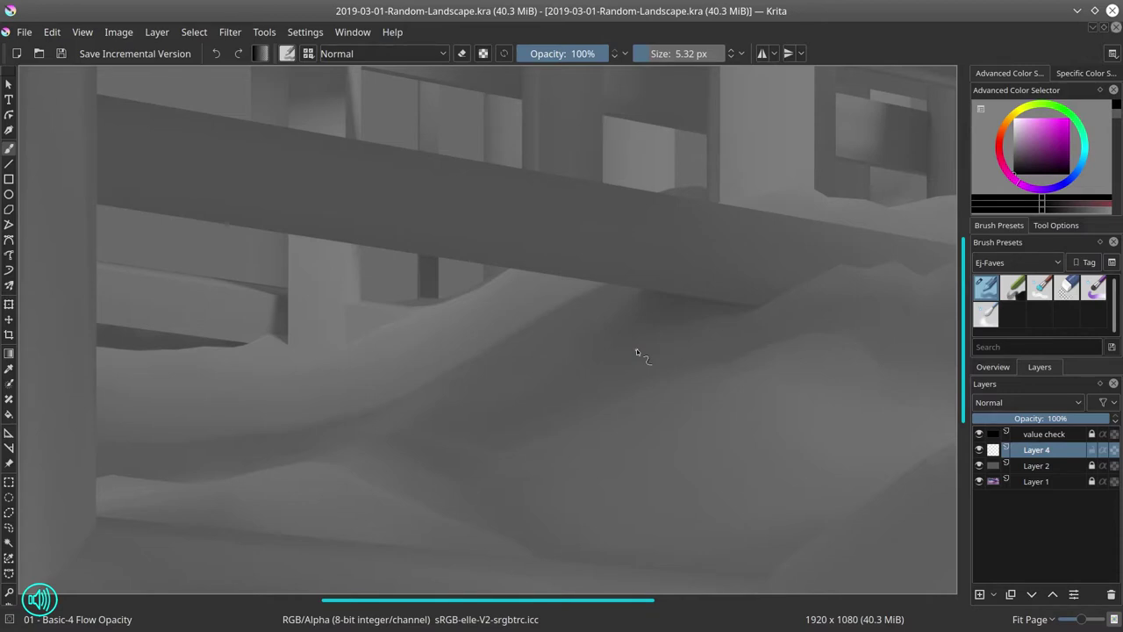
{"action": "scroll", "coordinate": [637, 391], "scroll_direction": "down", "scroll_amount": 1}
{"action": "mouse_move", "coordinate": [631, 391]}
{"action": "left_mouse_down"}
{"action": "mouse_move", "coordinate": [562, 348]}
{"action": "mouse_move", "coordinate": [569, 328]}
{"action": "mouse_move", "coordinate": [554, 348]}
{"action": "mouse_move", "coordinate": [561, 421]}
{"action": "left_mouse_up"}
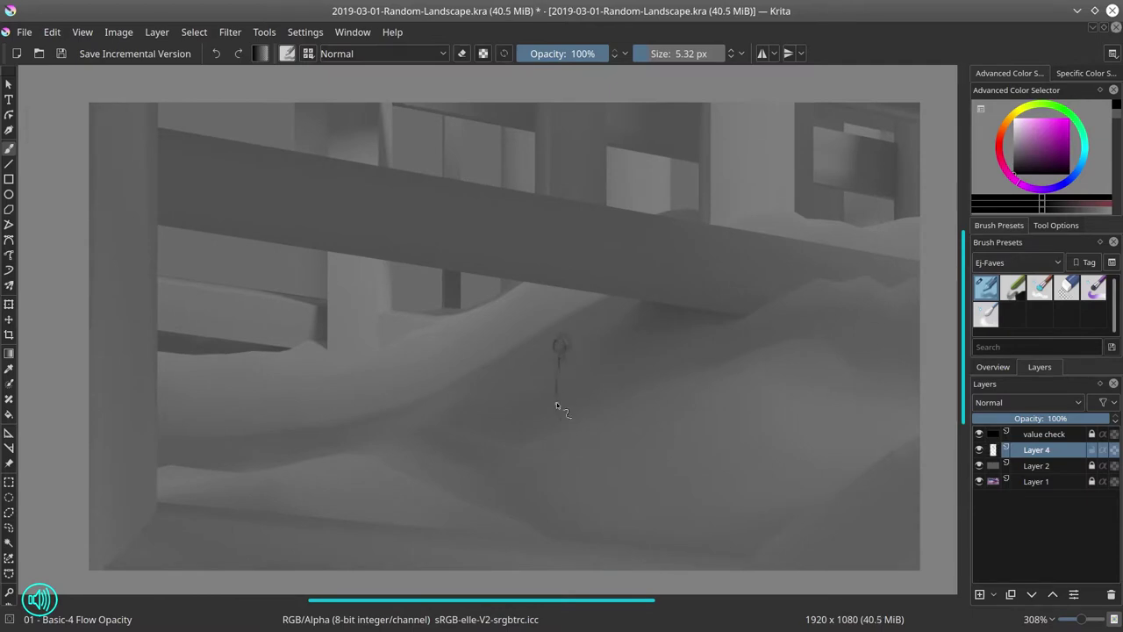
{"action": "mouse_move", "coordinate": [559, 340]}
{"action": "left_mouse_down"}
{"action": "mouse_move", "coordinate": [573, 378]}
{"action": "mouse_move", "coordinate": [556, 391]}
{"action": "left_mouse_up"}
{"action": "mouse_move", "coordinate": [631, 377]}
{"action": "left_mouse_down"}
{"action": "mouse_move", "coordinate": [624, 316]}
{"action": "mouse_move", "coordinate": [636, 364]}
{"action": "mouse_move", "coordinate": [659, 362]}
{"action": "mouse_move", "coordinate": [635, 349]}
{"action": "mouse_move", "coordinate": [653, 341]}
{"action": "mouse_move", "coordinate": [664, 359]}
{"action": "mouse_move", "coordinate": [665, 348]}
{"action": "mouse_move", "coordinate": [624, 324]}
{"action": "mouse_move", "coordinate": [668, 363]}
{"action": "mouse_move", "coordinate": [692, 339]}
{"action": "mouse_move", "coordinate": [664, 325]}
{"action": "mouse_move", "coordinate": [677, 383]}
{"action": "mouse_move", "coordinate": [687, 366]}
{"action": "mouse_move", "coordinate": [680, 375]}
{"action": "mouse_move", "coordinate": [681, 354]}
{"action": "mouse_move", "coordinate": [664, 364]}
{"action": "mouse_move", "coordinate": [672, 423]}
{"action": "mouse_move", "coordinate": [673, 382]}
{"action": "mouse_move", "coordinate": [677, 395]}
{"action": "mouse_move", "coordinate": [558, 432]}
{"action": "mouse_move", "coordinate": [700, 309]}
{"action": "mouse_move", "coordinate": [706, 298]}
{"action": "mouse_move", "coordinate": [696, 296]}
{"action": "mouse_move", "coordinate": [688, 345]}
{"action": "mouse_move", "coordinate": [691, 326]}
{"action": "left_mouse_up"}
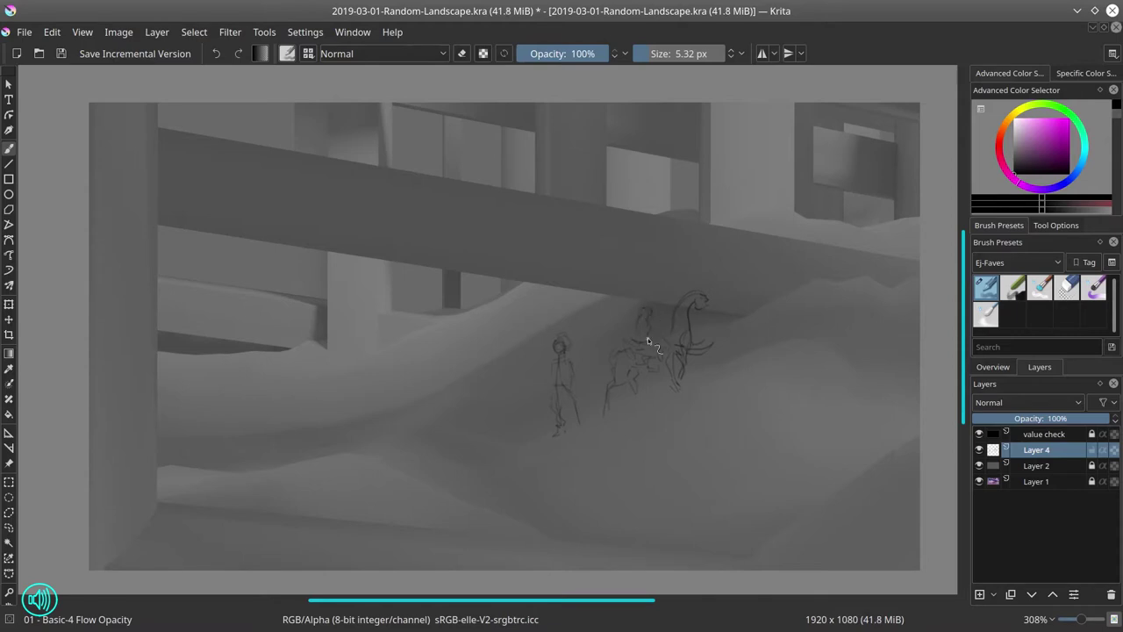
- Sketch carved ornament and broken edges on the lower half of the left foreground pillar
{"action": "left_click_drag", "start_coordinate": [122, 307], "coordinate": [140, 348]}
{"action": "mouse_move", "coordinate": [132, 367]}
{"action": "left_mouse_down"}
{"action": "mouse_move", "coordinate": [156, 358]}
{"action": "mouse_move", "coordinate": [153, 416]}
{"action": "left_mouse_up"}
{"action": "mouse_move", "coordinate": [133, 395]}
{"action": "left_mouse_down"}
{"action": "mouse_move", "coordinate": [169, 392]}
{"action": "mouse_move", "coordinate": [145, 458]}
{"action": "left_mouse_up"}
{"action": "left_click_drag", "start_coordinate": [156, 474], "coordinate": [159, 519]}
{"action": "left_click_drag", "start_coordinate": [94, 507], "coordinate": [159, 537]}
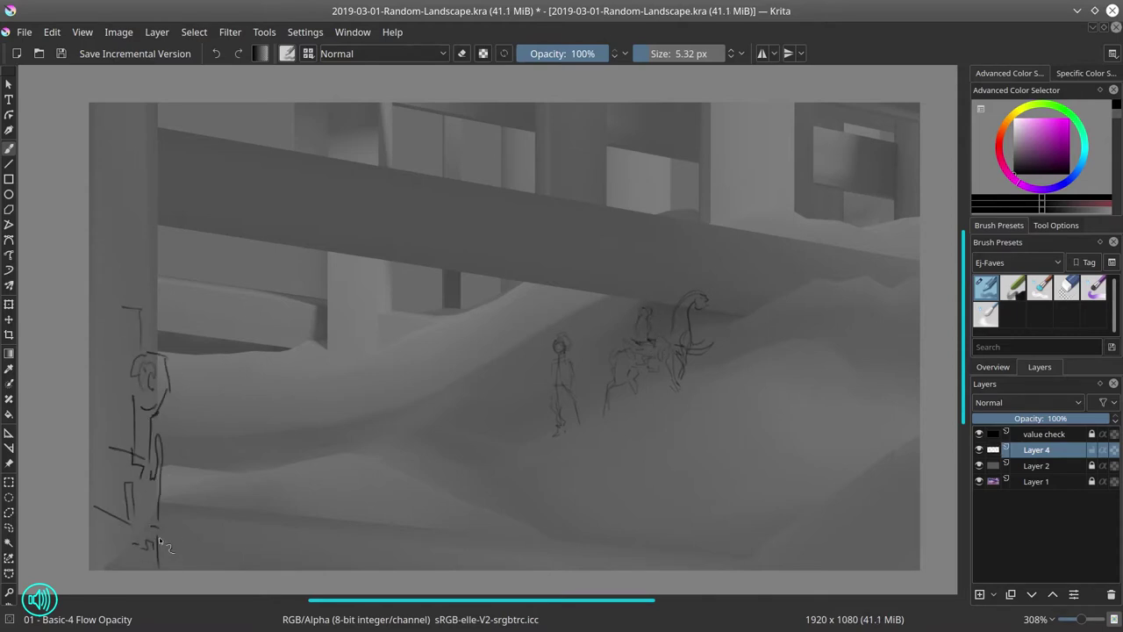
- Sketch angular carvings and chipped edges on the upper half of the left foreground pillar
{"action": "left_click_drag", "start_coordinate": [101, 232], "coordinate": [140, 277]}
{"action": "left_click_drag", "start_coordinate": [128, 206], "coordinate": [158, 343]}
{"action": "left_click_drag", "start_coordinate": [185, 261], "coordinate": [160, 360]}
{"action": "left_click_drag", "start_coordinate": [157, 248], "coordinate": [150, 166]}
{"action": "left_click_drag", "start_coordinate": [115, 104], "coordinate": [145, 124]}
{"action": "left_click_drag", "start_coordinate": [112, 139], "coordinate": [124, 149]}
{"action": "mouse_move", "coordinate": [111, 159]}
{"action": "left_mouse_down"}
{"action": "mouse_move", "coordinate": [123, 174]}
{"action": "mouse_move", "coordinate": [89, 188]}
{"action": "left_mouse_up"}
{"action": "left_click_drag", "start_coordinate": [168, 104], "coordinate": [159, 132]}
- Outline the short pale column beneath the big beam with jagged edges and carved details
{"action": "left_click_drag", "start_coordinate": [329, 253], "coordinate": [353, 307]}
{"action": "mouse_move", "coordinate": [364, 264]}
{"action": "left_mouse_down"}
{"action": "mouse_move", "coordinate": [370, 282]}
{"action": "mouse_move", "coordinate": [328, 332]}
{"action": "mouse_move", "coordinate": [337, 316]}
{"action": "left_mouse_up"}
{"action": "left_click_drag", "start_coordinate": [333, 318], "coordinate": [328, 358]}
{"action": "left_click_drag", "start_coordinate": [379, 271], "coordinate": [383, 307]}
{"action": "left_click_drag", "start_coordinate": [326, 246], "coordinate": [330, 279]}
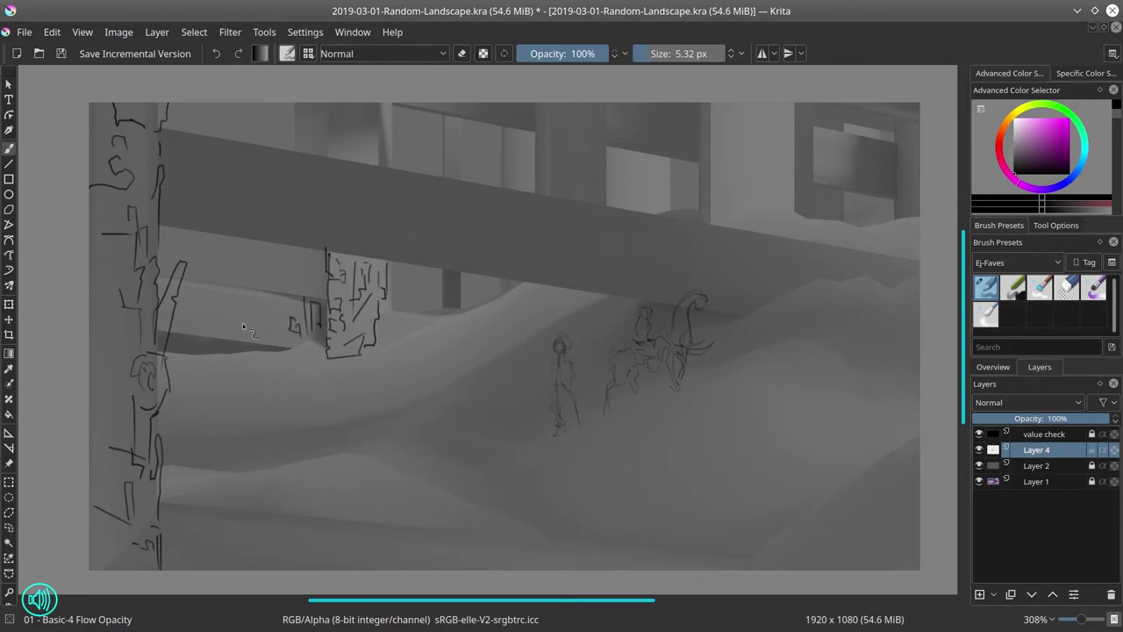
- Sketch rough edges and block patterns on the low beam between the foreground pillar and the short column
{"action": "left_click_drag", "start_coordinate": [220, 335], "coordinate": [263, 340]}
{"action": "left_click_drag", "start_coordinate": [265, 339], "coordinate": [279, 342]}
{"action": "left_click_drag", "start_coordinate": [282, 333], "coordinate": [293, 345]}
{"action": "left_click_drag", "start_coordinate": [219, 301], "coordinate": [219, 336]}
{"action": "mouse_move", "coordinate": [240, 291]}
{"action": "left_mouse_down"}
{"action": "mouse_move", "coordinate": [290, 302]}
{"action": "mouse_move", "coordinate": [230, 310]}
{"action": "left_mouse_up"}
{"action": "mouse_move", "coordinate": [186, 279]}
{"action": "left_mouse_down"}
{"action": "mouse_move", "coordinate": [219, 287]}
{"action": "mouse_move", "coordinate": [195, 293]}
{"action": "mouse_move", "coordinate": [212, 329]}
{"action": "left_mouse_up"}
{"action": "left_click_drag", "start_coordinate": [200, 303], "coordinate": [201, 323]}
{"action": "left_click_drag", "start_coordinate": [196, 330], "coordinate": [210, 336]}
- Draw the lower-right dune contour and add grass tufts below the figures and beside the short column
{"action": "left_click_drag", "start_coordinate": [555, 435], "coordinate": [557, 449]}
{"action": "left_click_drag", "start_coordinate": [656, 566], "coordinate": [885, 430]}
{"action": "left_click_drag", "start_coordinate": [651, 386], "coordinate": [657, 406]}
{"action": "left_click_drag", "start_coordinate": [667, 388], "coordinate": [673, 404]}
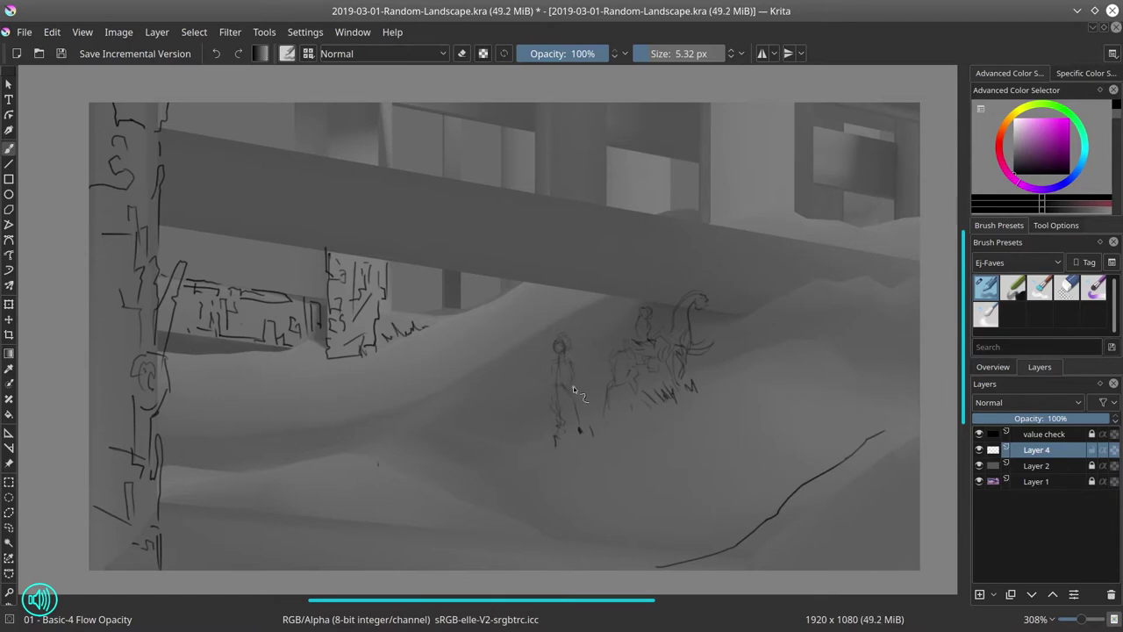
{"action": "left_click_drag", "start_coordinate": [448, 337], "coordinate": [432, 312]}
{"action": "mouse_move", "coordinate": [418, 320]}
{"action": "left_mouse_down"}
{"action": "mouse_move", "coordinate": [383, 307]}
{"action": "mouse_move", "coordinate": [428, 324]}
{"action": "left_mouse_up"}
- Start the big diagonal beam's carvings with lower-edge and panel lines above the short column
{"action": "left_click_drag", "start_coordinate": [294, 246], "coordinate": [372, 255]}
{"action": "left_click_drag", "start_coordinate": [368, 225], "coordinate": [368, 253]}
{"action": "left_click_drag", "start_coordinate": [371, 206], "coordinate": [377, 251]}
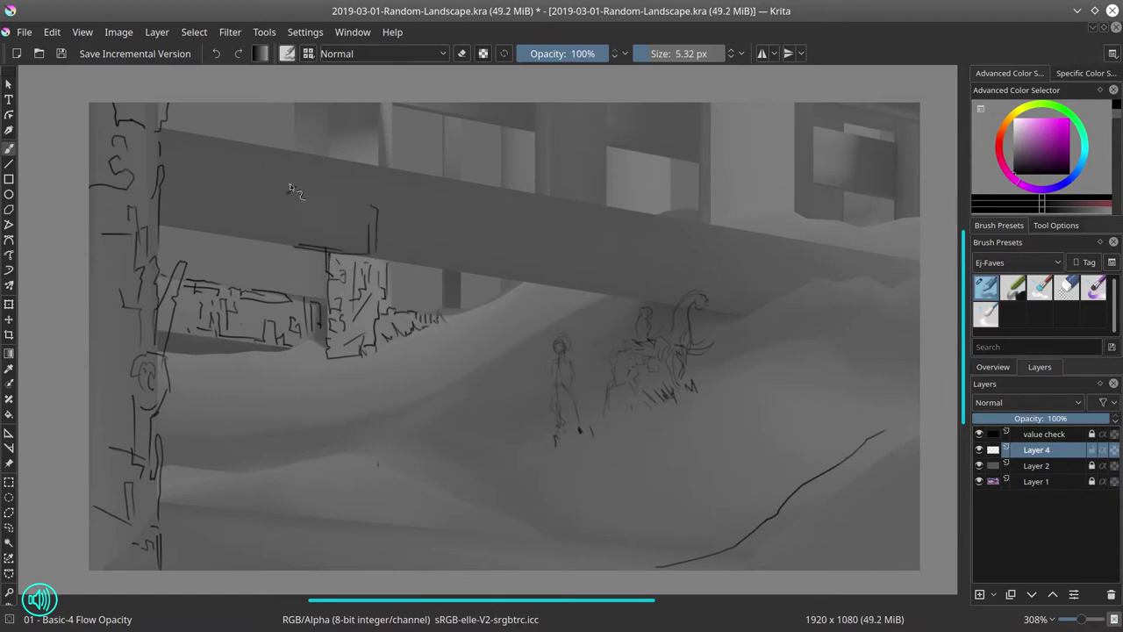
{"action": "left_click_drag", "start_coordinate": [291, 186], "coordinate": [293, 210]}
{"action": "left_click_drag", "start_coordinate": [292, 210], "coordinate": [288, 234]}
- Draw the foreground dune ridge with grass tufts, plus a short grass line at the standing figure's feet
{"action": "left_click_drag", "start_coordinate": [309, 458], "coordinate": [330, 439]}
{"action": "left_click_drag", "start_coordinate": [331, 452], "coordinate": [361, 450]}
{"action": "left_click_drag", "start_coordinate": [369, 460], "coordinate": [450, 499]}
{"action": "left_click_drag", "start_coordinate": [464, 473], "coordinate": [524, 527]}
{"action": "left_click_drag", "start_coordinate": [299, 460], "coordinate": [192, 483]}
{"action": "left_click_drag", "start_coordinate": [516, 527], "coordinate": [567, 554]}
{"action": "left_click_drag", "start_coordinate": [542, 452], "coordinate": [511, 465]}
- Sketch round and angular carvings and a protruding post on the big beam above the short column
{"action": "left_click_drag", "start_coordinate": [326, 179], "coordinate": [326, 228]}
{"action": "mouse_move", "coordinate": [334, 194]}
{"action": "left_mouse_down"}
{"action": "mouse_move", "coordinate": [334, 232]}
{"action": "mouse_move", "coordinate": [340, 219]}
{"action": "left_mouse_up"}
{"action": "left_click_drag", "start_coordinate": [344, 175], "coordinate": [349, 186]}
{"action": "left_click_drag", "start_coordinate": [360, 186], "coordinate": [357, 217]}
{"action": "left_click_drag", "start_coordinate": [289, 218], "coordinate": [282, 240]}
{"action": "left_click_drag", "start_coordinate": [283, 243], "coordinate": [267, 268]}
{"action": "mouse_move", "coordinate": [294, 244]}
{"action": "left_mouse_down"}
{"action": "mouse_move", "coordinate": [274, 270]}
{"action": "mouse_move", "coordinate": [301, 247]}
{"action": "left_mouse_up"}
{"action": "left_click_drag", "start_coordinate": [247, 179], "coordinate": [248, 238]}
{"action": "mouse_move", "coordinate": [250, 215]}
{"action": "left_mouse_down"}
{"action": "mouse_move", "coordinate": [280, 215]}
{"action": "mouse_move", "coordinate": [273, 243]}
{"action": "left_mouse_up"}
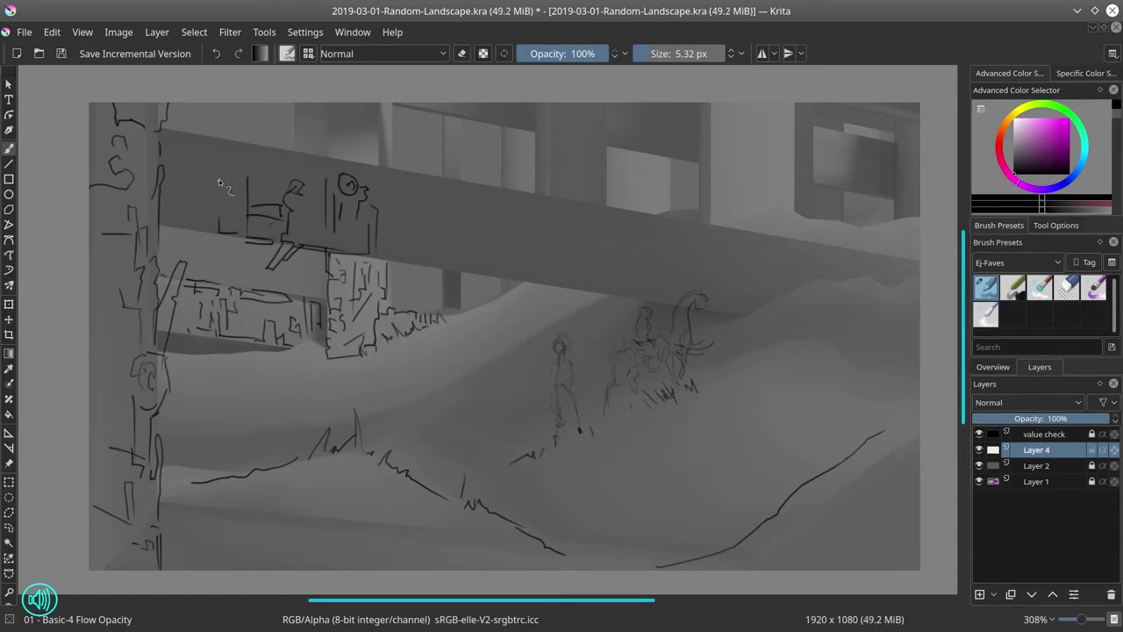
- Add carved lines to the big beam's left end and draw its notched upper edge
{"action": "left_click_drag", "start_coordinate": [218, 180], "coordinate": [218, 231]}
{"action": "left_click_drag", "start_coordinate": [235, 185], "coordinate": [240, 208]}
{"action": "mouse_move", "coordinate": [199, 165]}
{"action": "left_mouse_down"}
{"action": "mouse_move", "coordinate": [195, 200]}
{"action": "mouse_move", "coordinate": [215, 233]}
{"action": "left_mouse_up"}
{"action": "mouse_move", "coordinate": [163, 130]}
{"action": "left_mouse_down"}
{"action": "mouse_move", "coordinate": [360, 161]}
{"action": "mouse_move", "coordinate": [379, 204]}
{"action": "left_mouse_up"}
- Sketch diagonal bands, a circular emblem, and hanging spikes on the big beam to the right of the round carvings
{"action": "mouse_move", "coordinate": [402, 165]}
{"action": "left_mouse_down"}
{"action": "mouse_move", "coordinate": [419, 174]}
{"action": "mouse_move", "coordinate": [405, 216]}
{"action": "mouse_move", "coordinate": [433, 235]}
{"action": "mouse_move", "coordinate": [437, 225]}
{"action": "left_mouse_up"}
{"action": "left_click_drag", "start_coordinate": [435, 175], "coordinate": [475, 198]}
{"action": "left_click_drag", "start_coordinate": [414, 245], "coordinate": [416, 264]}
{"action": "left_click_drag", "start_coordinate": [421, 267], "coordinate": [425, 292]}
{"action": "mouse_move", "coordinate": [430, 267]}
{"action": "left_mouse_down"}
{"action": "mouse_move", "coordinate": [426, 291]}
{"action": "mouse_move", "coordinate": [438, 266]}
{"action": "left_mouse_up"}
{"action": "left_click_drag", "start_coordinate": [478, 229], "coordinate": [479, 245]}
{"action": "left_click_drag", "start_coordinate": [462, 228], "coordinate": [472, 252]}
- Hide the value check layer, briefly comparing the image without the gray Layer 2
{"action": "left_click", "coordinate": [979, 466]}
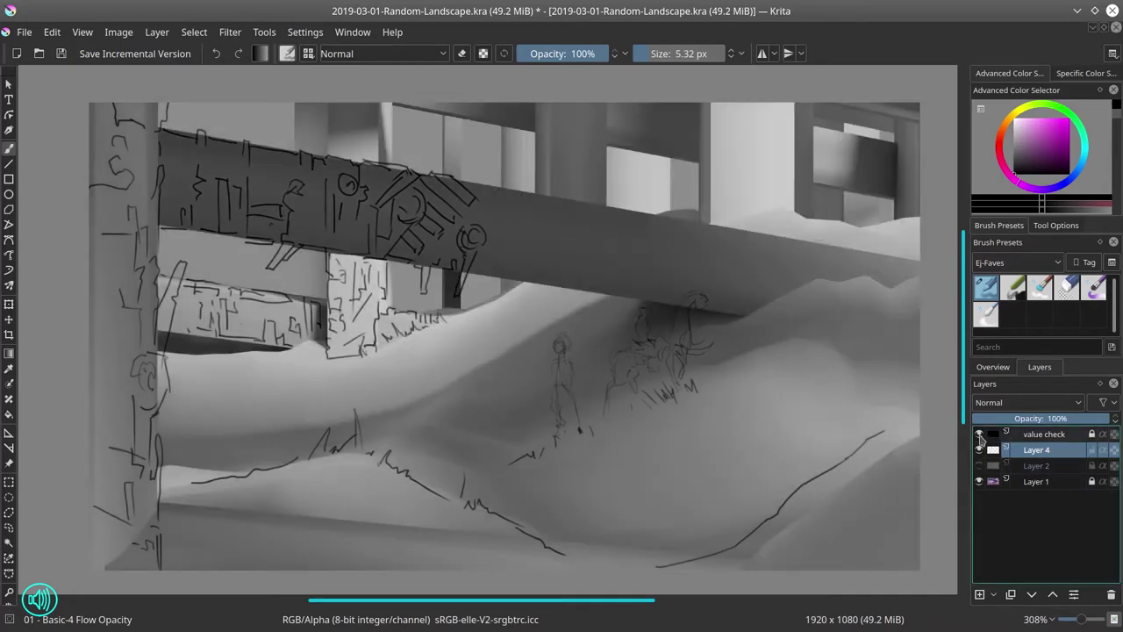
{"action": "left_click", "coordinate": [980, 434]}
{"action": "left_click", "coordinate": [980, 466]}
- Extend the carvings and edge lines along the big beam's middle section, undoing the last stroke
{"action": "left_click_drag", "start_coordinate": [500, 186], "coordinate": [504, 231]}
{"action": "mouse_move", "coordinate": [498, 247]}
{"action": "left_mouse_down"}
{"action": "mouse_move", "coordinate": [491, 278]}
{"action": "mouse_move", "coordinate": [527, 274]}
{"action": "left_mouse_up"}
{"action": "left_click_drag", "start_coordinate": [559, 211], "coordinate": [546, 231]}
{"action": "mouse_move", "coordinate": [524, 221]}
{"action": "left_mouse_down"}
{"action": "mouse_move", "coordinate": [537, 237]}
{"action": "mouse_move", "coordinate": [523, 214]}
{"action": "left_mouse_up"}
{"action": "mouse_move", "coordinate": [505, 186]}
{"action": "left_mouse_down"}
{"action": "mouse_move", "coordinate": [546, 195]}
{"action": "mouse_move", "coordinate": [581, 232]}
{"action": "left_mouse_up"}
{"action": "left_click_drag", "start_coordinate": [575, 248], "coordinate": [570, 288]}
{"action": "mouse_move", "coordinate": [570, 290]}
{"action": "left_mouse_down"}
{"action": "mouse_move", "coordinate": [587, 313]}
{"action": "mouse_move", "coordinate": [618, 265]}
{"action": "mouse_move", "coordinate": [672, 306]}
{"action": "left_mouse_up"}
{"action": "key", "text": "ctrl+z"}
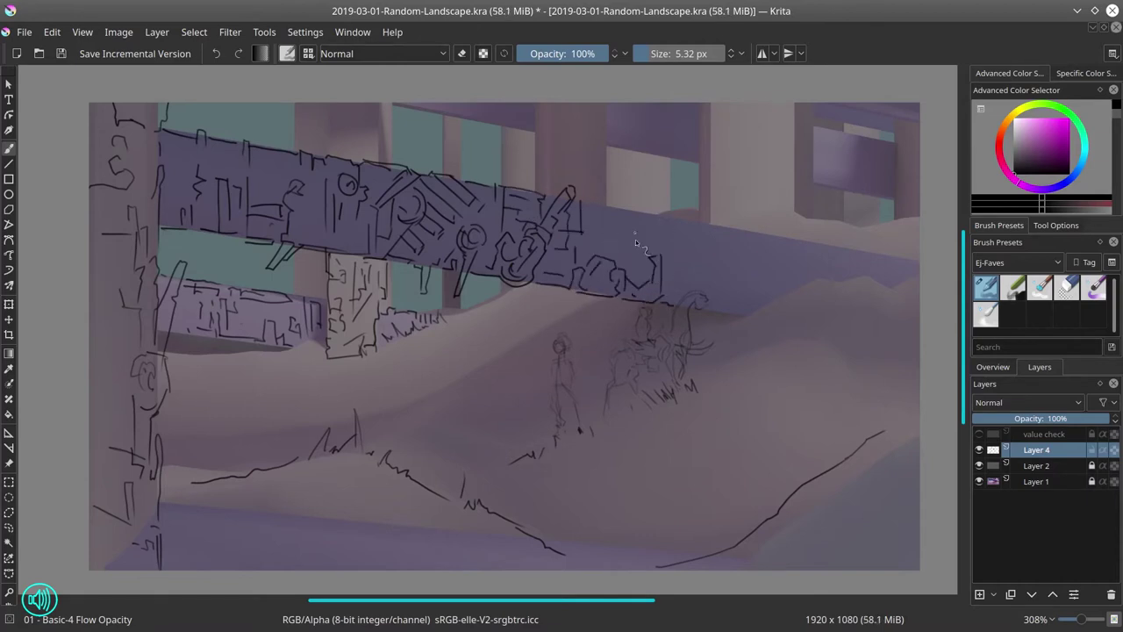
- Sketch angular carvings and the upper edge on the big beam above the mounted rider
{"action": "left_click_drag", "start_coordinate": [616, 224], "coordinate": [587, 256]}
{"action": "left_click_drag", "start_coordinate": [621, 253], "coordinate": [637, 262]}
{"action": "mouse_move", "coordinate": [634, 211]}
{"action": "left_mouse_down"}
{"action": "mouse_move", "coordinate": [635, 245]}
{"action": "mouse_move", "coordinate": [677, 218]}
{"action": "left_mouse_up"}
{"action": "left_click_drag", "start_coordinate": [672, 220], "coordinate": [667, 273]}
{"action": "mouse_move", "coordinate": [677, 217]}
{"action": "left_mouse_down"}
{"action": "mouse_move", "coordinate": [707, 237]}
{"action": "mouse_move", "coordinate": [698, 287]}
{"action": "left_mouse_up"}
{"action": "left_click_drag", "start_coordinate": [707, 249], "coordinate": [720, 247]}
- Draw grass where the dune meets the big beam's lower right edge and add a curved crack above it
{"action": "left_click_drag", "start_coordinate": [684, 306], "coordinate": [740, 313]}
{"action": "mouse_move", "coordinate": [733, 332]}
{"action": "left_mouse_down"}
{"action": "mouse_move", "coordinate": [818, 265]}
{"action": "mouse_move", "coordinate": [826, 282]}
{"action": "left_mouse_up"}
{"action": "mouse_move", "coordinate": [712, 225]}
{"action": "left_mouse_down"}
{"action": "mouse_move", "coordinate": [762, 234]}
{"action": "mouse_move", "coordinate": [757, 266]}
{"action": "left_mouse_up"}
{"action": "mouse_move", "coordinate": [757, 267]}
{"action": "left_mouse_down"}
{"action": "mouse_move", "coordinate": [741, 288]}
{"action": "mouse_move", "coordinate": [758, 281]}
{"action": "left_mouse_up"}
- Outline the big beam's chipped right end and draw grass along the dune behind it
{"action": "left_click_drag", "start_coordinate": [762, 230], "coordinate": [839, 253]}
{"action": "mouse_move", "coordinate": [839, 255]}
{"action": "left_mouse_down"}
{"action": "mouse_move", "coordinate": [838, 279]}
{"action": "mouse_move", "coordinate": [902, 263]}
{"action": "left_mouse_up"}
{"action": "mouse_move", "coordinate": [891, 267]}
{"action": "left_mouse_down"}
{"action": "mouse_move", "coordinate": [913, 288]}
{"action": "mouse_move", "coordinate": [918, 263]}
{"action": "left_mouse_up"}
{"action": "mouse_move", "coordinate": [730, 218]}
{"action": "left_mouse_down"}
{"action": "mouse_move", "coordinate": [780, 203]}
{"action": "mouse_move", "coordinate": [869, 230]}
{"action": "mouse_move", "coordinate": [904, 219]}
{"action": "left_mouse_up"}
- Outline the tall pale pillar behind the beam's right side and fill it with angular carvings
{"action": "mouse_move", "coordinate": [700, 183]}
{"action": "left_mouse_down"}
{"action": "mouse_move", "coordinate": [700, 217]}
{"action": "mouse_move", "coordinate": [711, 188]}
{"action": "left_mouse_up"}
{"action": "mouse_move", "coordinate": [712, 185]}
{"action": "left_mouse_down"}
{"action": "mouse_move", "coordinate": [714, 210]}
{"action": "mouse_move", "coordinate": [710, 140]}
{"action": "left_mouse_up"}
{"action": "left_click_drag", "start_coordinate": [713, 142], "coordinate": [717, 212]}
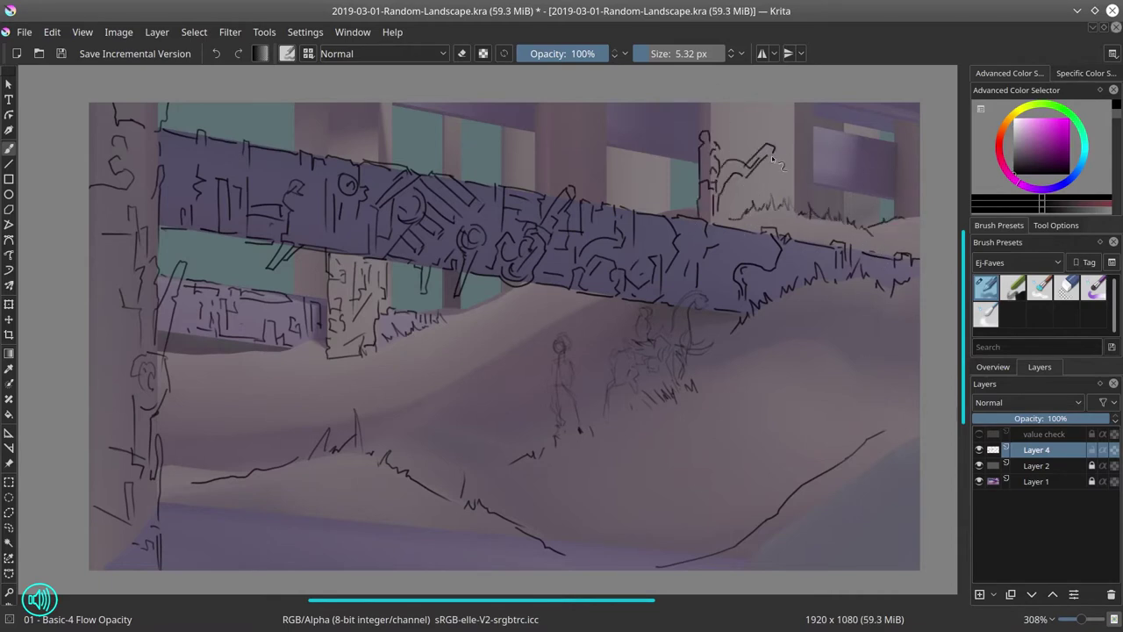
{"action": "left_click_drag", "start_coordinate": [721, 146], "coordinate": [730, 157]}
{"action": "mouse_move", "coordinate": [702, 136]}
{"action": "left_mouse_down"}
{"action": "mouse_move", "coordinate": [706, 104]}
{"action": "mouse_move", "coordinate": [715, 137]}
{"action": "left_mouse_up"}
{"action": "left_click_drag", "start_coordinate": [726, 123], "coordinate": [720, 137]}
{"action": "mouse_move", "coordinate": [756, 132]}
{"action": "left_mouse_down"}
{"action": "mouse_move", "coordinate": [745, 145]}
{"action": "mouse_move", "coordinate": [755, 142]}
{"action": "left_mouse_up"}
- Finish the tall pale pillar's top and right edge, and sketch carvings on the crossbeam beside it
{"action": "mouse_move", "coordinate": [742, 105]}
{"action": "left_mouse_down"}
{"action": "mouse_move", "coordinate": [744, 124]}
{"action": "mouse_move", "coordinate": [726, 114]}
{"action": "mouse_move", "coordinate": [794, 150]}
{"action": "left_mouse_up"}
{"action": "mouse_move", "coordinate": [786, 116]}
{"action": "left_mouse_down"}
{"action": "mouse_move", "coordinate": [795, 110]}
{"action": "mouse_move", "coordinate": [812, 180]}
{"action": "left_mouse_up"}
{"action": "mouse_move", "coordinate": [853, 135]}
{"action": "left_mouse_down"}
{"action": "mouse_move", "coordinate": [834, 185]}
{"action": "mouse_move", "coordinate": [892, 198]}
{"action": "left_mouse_up"}
{"action": "mouse_move", "coordinate": [878, 145]}
{"action": "left_mouse_down"}
{"action": "mouse_move", "coordinate": [887, 156]}
{"action": "mouse_move", "coordinate": [896, 142]}
{"action": "left_mouse_up"}
{"action": "mouse_move", "coordinate": [897, 120]}
{"action": "left_mouse_down"}
{"action": "mouse_move", "coordinate": [899, 187]}
{"action": "mouse_move", "coordinate": [908, 140]}
{"action": "left_mouse_up"}
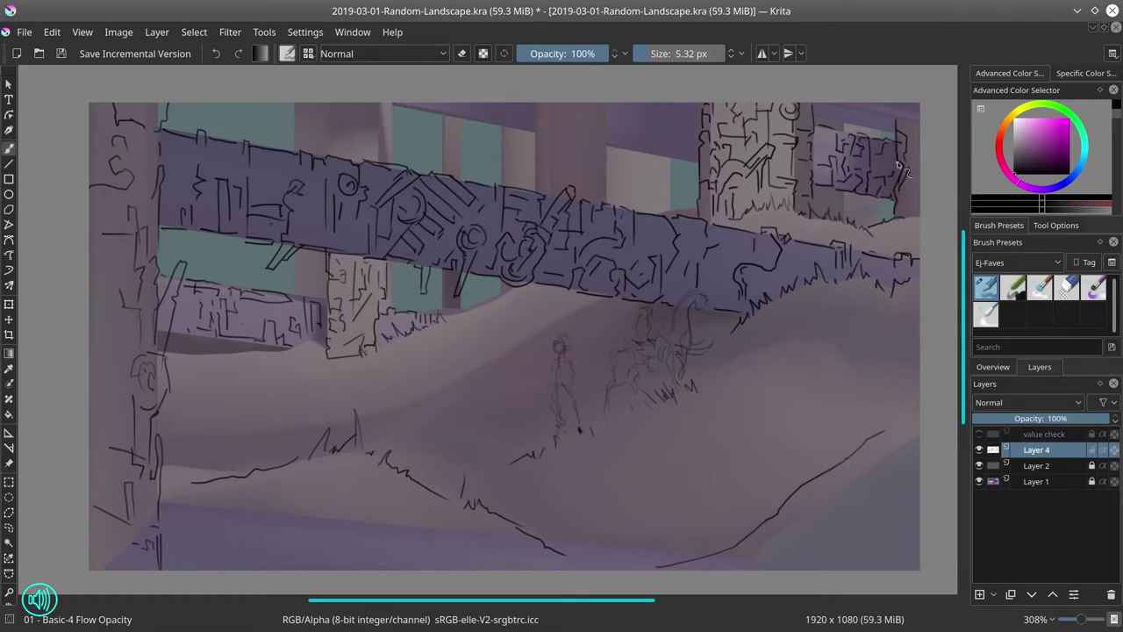
- Add broken edges and detail lines to the far-right post and the crossbeams around it
{"action": "left_click_drag", "start_coordinate": [899, 178], "coordinate": [908, 159]}
{"action": "left_click_drag", "start_coordinate": [908, 159], "coordinate": [919, 163]}
{"action": "left_click_drag", "start_coordinate": [826, 202], "coordinate": [868, 205]}
{"action": "left_click_drag", "start_coordinate": [818, 117], "coordinate": [914, 109]}
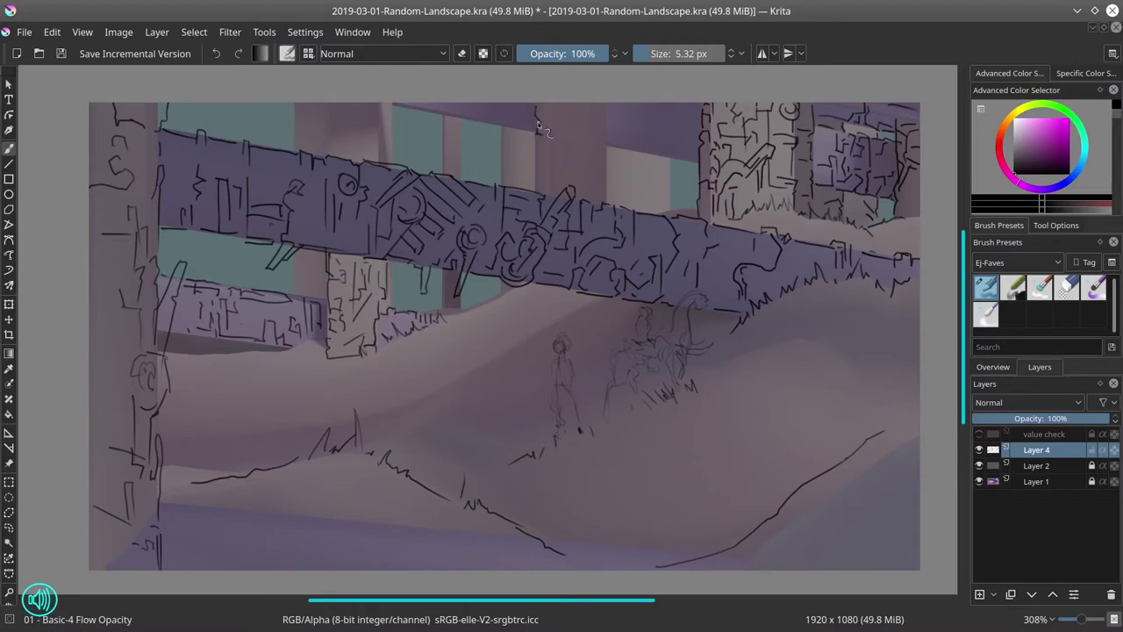
- Outline the brown pillar behind the beam's middle with broken edges and fill it with angular carvings
{"action": "mouse_move", "coordinate": [538, 125]}
{"action": "left_mouse_down"}
{"action": "mouse_move", "coordinate": [550, 183]}
{"action": "mouse_move", "coordinate": [573, 136]}
{"action": "left_mouse_up"}
{"action": "mouse_move", "coordinate": [574, 145]}
{"action": "left_mouse_down"}
{"action": "mouse_move", "coordinate": [554, 171]}
{"action": "mouse_move", "coordinate": [566, 147]}
{"action": "mouse_move", "coordinate": [587, 182]}
{"action": "left_mouse_up"}
{"action": "left_click_drag", "start_coordinate": [604, 162], "coordinate": [606, 205]}
{"action": "left_click_drag", "start_coordinate": [583, 135], "coordinate": [589, 142]}
{"action": "left_click_drag", "start_coordinate": [589, 136], "coordinate": [627, 121]}
{"action": "left_click_drag", "start_coordinate": [573, 143], "coordinate": [600, 166]}
{"action": "left_click_drag", "start_coordinate": [606, 137], "coordinate": [601, 158]}
{"action": "left_click_drag", "start_coordinate": [553, 109], "coordinate": [568, 117]}
{"action": "left_click_drag", "start_coordinate": [573, 114], "coordinate": [586, 132]}
- Sketch broken edges and carvings on the upper crossbeam between the brown and tall pale pillars, and on the pale block beneath it
{"action": "mouse_move", "coordinate": [581, 103]}
{"action": "left_mouse_down"}
{"action": "mouse_move", "coordinate": [645, 153]}
{"action": "mouse_move", "coordinate": [615, 104]}
{"action": "mouse_move", "coordinate": [699, 162]}
{"action": "left_mouse_up"}
{"action": "left_click_drag", "start_coordinate": [688, 142], "coordinate": [699, 153]}
{"action": "left_click_drag", "start_coordinate": [684, 105], "coordinate": [682, 130]}
{"action": "left_click_drag", "start_coordinate": [681, 128], "coordinate": [695, 117]}
{"action": "left_click_drag", "start_coordinate": [665, 110], "coordinate": [679, 109]}
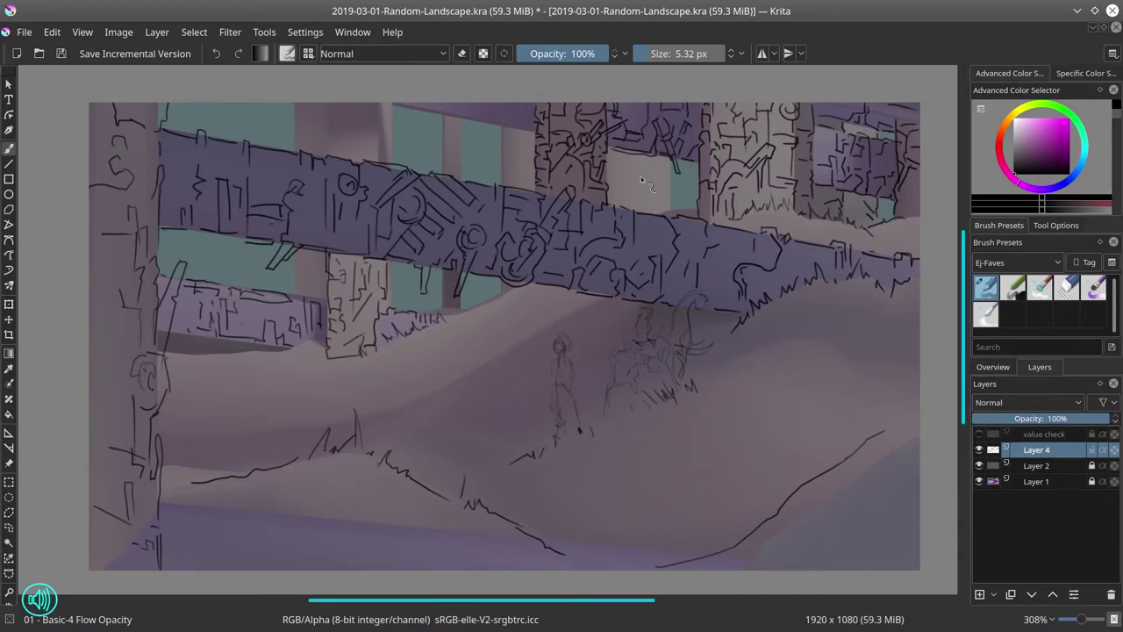
{"action": "mouse_move", "coordinate": [640, 194]}
{"action": "left_mouse_down"}
{"action": "mouse_move", "coordinate": [656, 211]}
{"action": "mouse_move", "coordinate": [690, 208]}
{"action": "left_mouse_up"}
{"action": "mouse_move", "coordinate": [652, 174]}
{"action": "left_mouse_down"}
{"action": "mouse_move", "coordinate": [662, 184]}
{"action": "mouse_move", "coordinate": [662, 169]}
{"action": "mouse_move", "coordinate": [625, 171]}
{"action": "left_mouse_up"}
- Add chipped edges and details to the thin post and short crossbeam behind the beam, including the post's lower part
{"action": "mouse_move", "coordinate": [499, 105]}
{"action": "left_mouse_down"}
{"action": "mouse_move", "coordinate": [484, 134]}
{"action": "mouse_move", "coordinate": [419, 110]}
{"action": "left_mouse_up"}
{"action": "left_click_drag", "start_coordinate": [434, 107], "coordinate": [443, 139]}
{"action": "left_click_drag", "start_coordinate": [443, 138], "coordinate": [444, 170]}
{"action": "left_click_drag", "start_coordinate": [459, 121], "coordinate": [460, 180]}
{"action": "left_click_drag", "start_coordinate": [453, 281], "coordinate": [447, 304]}
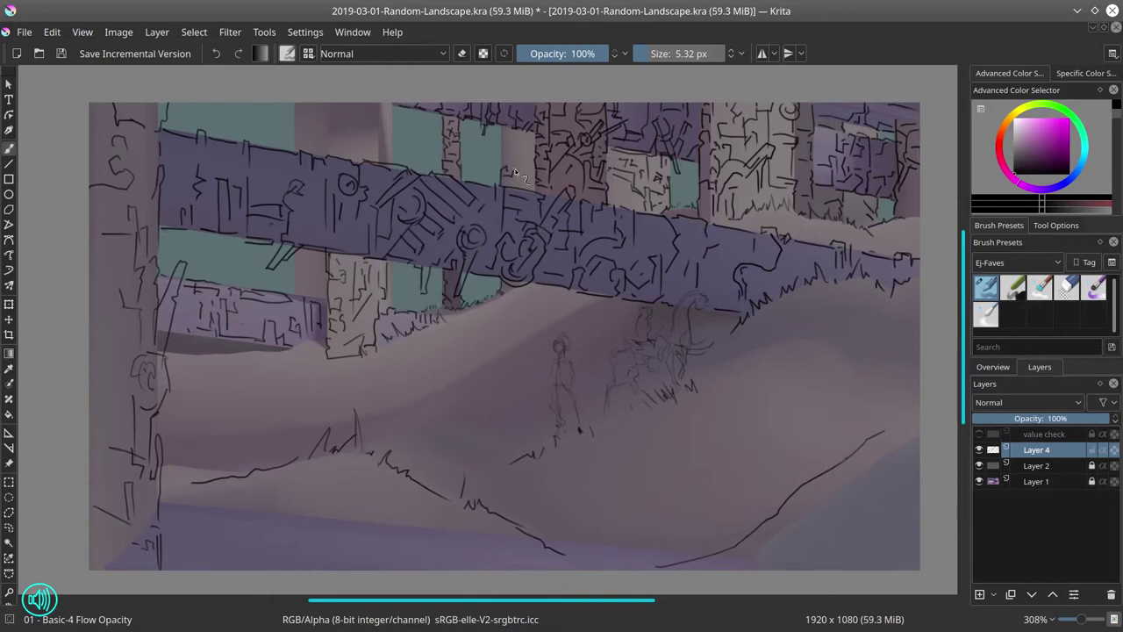
- Carve details into the narrow pale block beside the brown pillar and the wide column behind the beam's left half
{"action": "left_click_drag", "start_coordinate": [528, 169], "coordinate": [531, 175]}
{"action": "left_click_drag", "start_coordinate": [527, 158], "coordinate": [532, 180]}
{"action": "mouse_move", "coordinate": [374, 141]}
{"action": "left_mouse_down"}
{"action": "mouse_move", "coordinate": [391, 143]}
{"action": "mouse_move", "coordinate": [383, 103]}
{"action": "mouse_move", "coordinate": [365, 116]}
{"action": "left_mouse_up"}
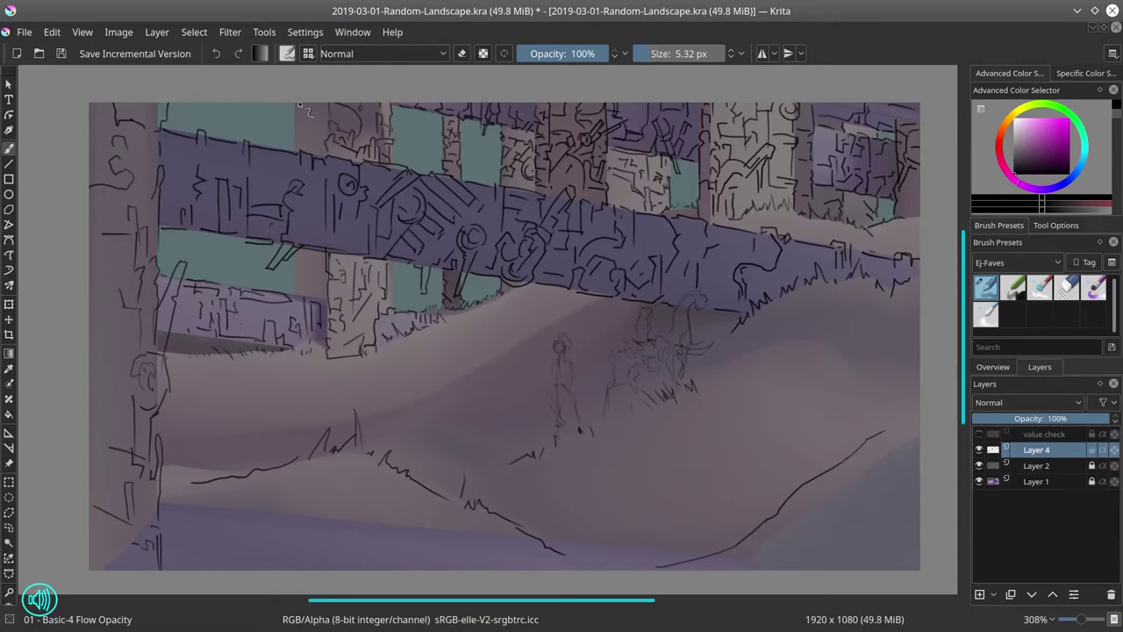
{"action": "mouse_move", "coordinate": [295, 104]}
{"action": "left_mouse_down"}
{"action": "mouse_move", "coordinate": [307, 127]}
{"action": "mouse_move", "coordinate": [295, 156]}
{"action": "left_mouse_up"}
{"action": "left_click_drag", "start_coordinate": [295, 255], "coordinate": [324, 273]}
{"action": "left_click_drag", "start_coordinate": [325, 283], "coordinate": [315, 297]}
{"action": "left_click_drag", "start_coordinate": [296, 275], "coordinate": [297, 294]}
- Fade the rough sketches of the walking figure and the mounted rider with the circle eraser at 49% opacity
{"action": "left_click_drag", "start_coordinate": [585, 430], "coordinate": [576, 383]}
{"action": "left_click", "coordinate": [1067, 292]}
{"action": "left_click", "coordinate": [562, 51]}
{"action": "left_click_drag", "start_coordinate": [476, 255], "coordinate": [476, 376]}
{"action": "left_click_drag", "start_coordinate": [667, 347], "coordinate": [840, 131]}
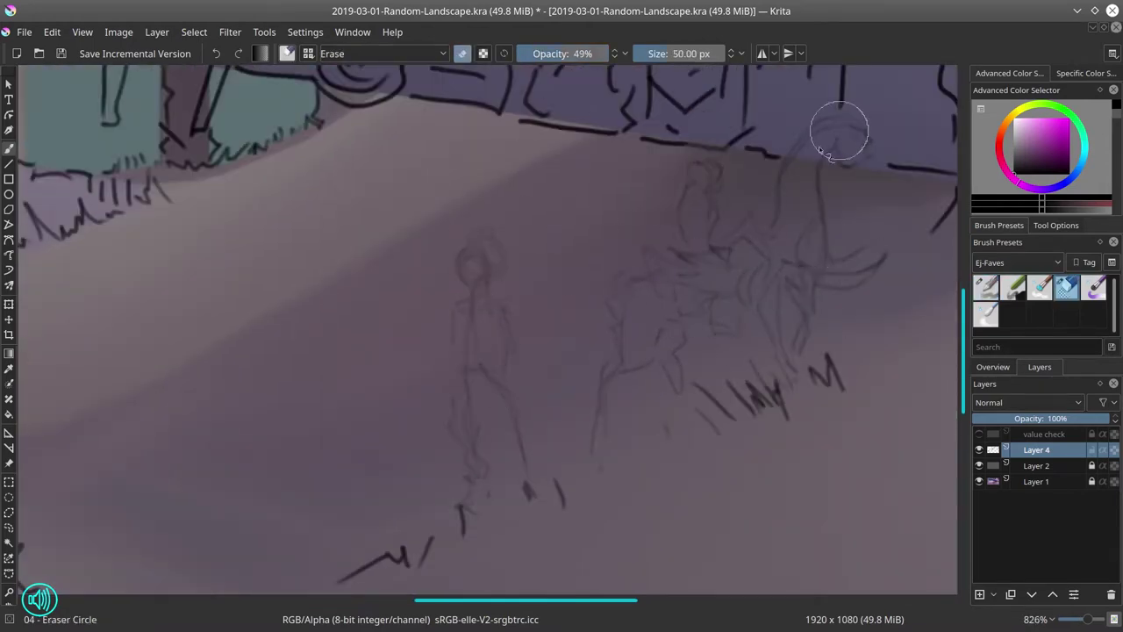
- Draw the standing figure's face, hair and neck in clean thin lines over the faded sketch
{"action": "key", "text": "/"}
{"action": "mouse_move", "coordinate": [457, 265]}
{"action": "left_mouse_down"}
{"action": "mouse_move", "coordinate": [482, 269]}
{"action": "mouse_move", "coordinate": [458, 267]}
{"action": "mouse_move", "coordinate": [488, 245]}
{"action": "mouse_move", "coordinate": [498, 272]}
{"action": "left_mouse_up"}
{"action": "left_click_drag", "start_coordinate": [446, 238], "coordinate": [469, 233]}
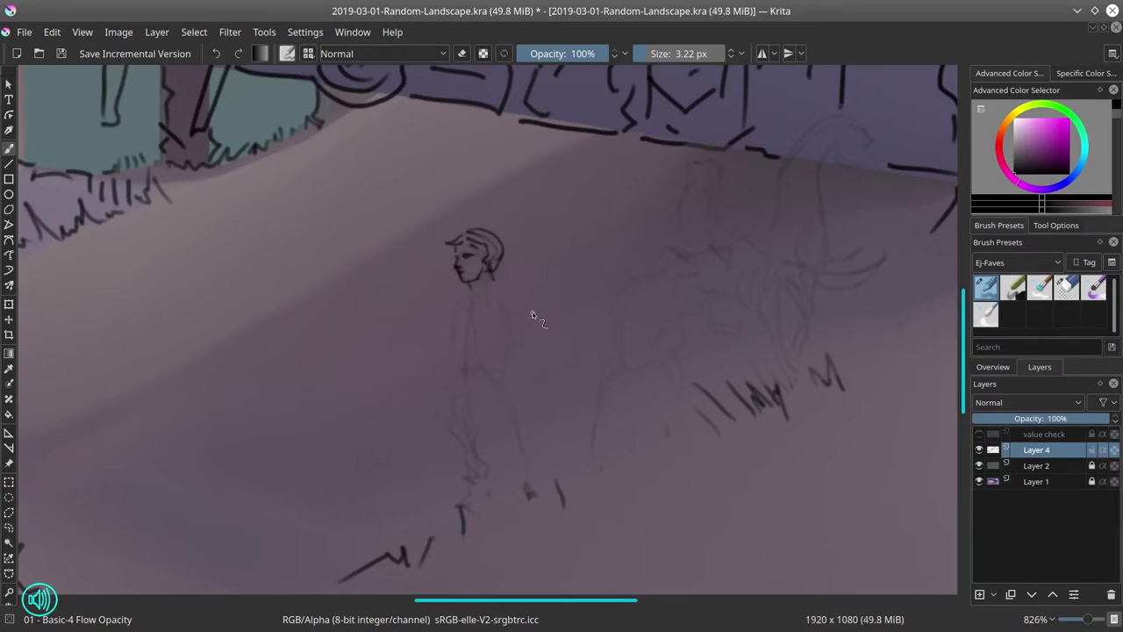
{"action": "left_click_drag", "start_coordinate": [462, 290], "coordinate": [474, 295]}
{"action": "mouse_move", "coordinate": [478, 296]}
{"action": "left_mouse_down"}
{"action": "mouse_move", "coordinate": [503, 281]}
{"action": "mouse_move", "coordinate": [480, 265]}
{"action": "left_mouse_up"}
- Select the standing figure's head, resize and reposition it with Transform, then deselect and save the document
{"action": "key", "text": "l"}
{"action": "left_click", "coordinate": [529, 233]}
{"action": "left_click", "coordinate": [464, 201]}
{"action": "double_click", "coordinate": [487, 311]}
{"action": "key", "text": "t"}
{"action": "key", "text": "ctrl+t"}
{"action": "left_click_drag", "start_coordinate": [411, 199], "coordinate": [428, 217]}
{"action": "mouse_move", "coordinate": [503, 289]}
{"action": "left_mouse_down"}
{"action": "mouse_move", "coordinate": [496, 283]}
{"action": "mouse_move", "coordinate": [450, 325]}
{"action": "mouse_move", "coordinate": [498, 287]}
{"action": "mouse_move", "coordinate": [475, 309]}
{"action": "left_mouse_up"}
{"action": "key", "text": "Return"}
{"action": "left_click", "coordinate": [194, 33]}
{"action": "left_click", "coordinate": [211, 67]}
{"action": "left_click", "coordinate": [62, 53]}
- Draw the standing figure's shirt, chest, bent arm and hand holding an object at the waist
{"action": "key", "text": "b"}
{"action": "mouse_move", "coordinate": [452, 337]}
{"action": "left_mouse_down"}
{"action": "mouse_move", "coordinate": [461, 347]}
{"action": "mouse_move", "coordinate": [486, 337]}
{"action": "left_mouse_up"}
{"action": "left_click_drag", "start_coordinate": [444, 343], "coordinate": [453, 356]}
{"action": "left_click_drag", "start_coordinate": [451, 292], "coordinate": [447, 321]}
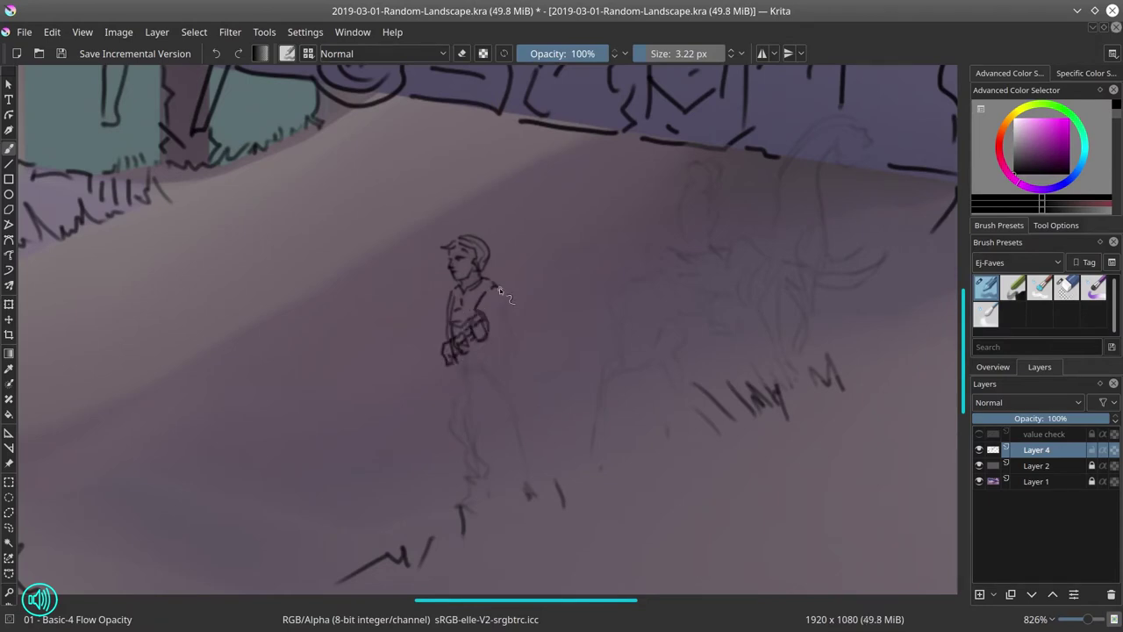
- Draw the standing figure's hanging arm, waistline, trousers and boots down to the grass
{"action": "left_click_drag", "start_coordinate": [498, 291], "coordinate": [506, 314]}
{"action": "left_click_drag", "start_coordinate": [457, 370], "coordinate": [497, 365]}
{"action": "left_click_drag", "start_coordinate": [490, 313], "coordinate": [498, 360]}
{"action": "mouse_move", "coordinate": [501, 291]}
{"action": "left_mouse_down"}
{"action": "mouse_move", "coordinate": [515, 370]}
{"action": "mouse_move", "coordinate": [447, 387]}
{"action": "mouse_move", "coordinate": [453, 438]}
{"action": "left_mouse_up"}
{"action": "left_click_drag", "start_coordinate": [453, 440], "coordinate": [466, 433]}
{"action": "mouse_move", "coordinate": [492, 391]}
{"action": "left_mouse_down"}
{"action": "mouse_move", "coordinate": [471, 425]}
{"action": "mouse_move", "coordinate": [501, 422]}
{"action": "left_mouse_up"}
{"action": "left_click_drag", "start_coordinate": [511, 389], "coordinate": [521, 418]}
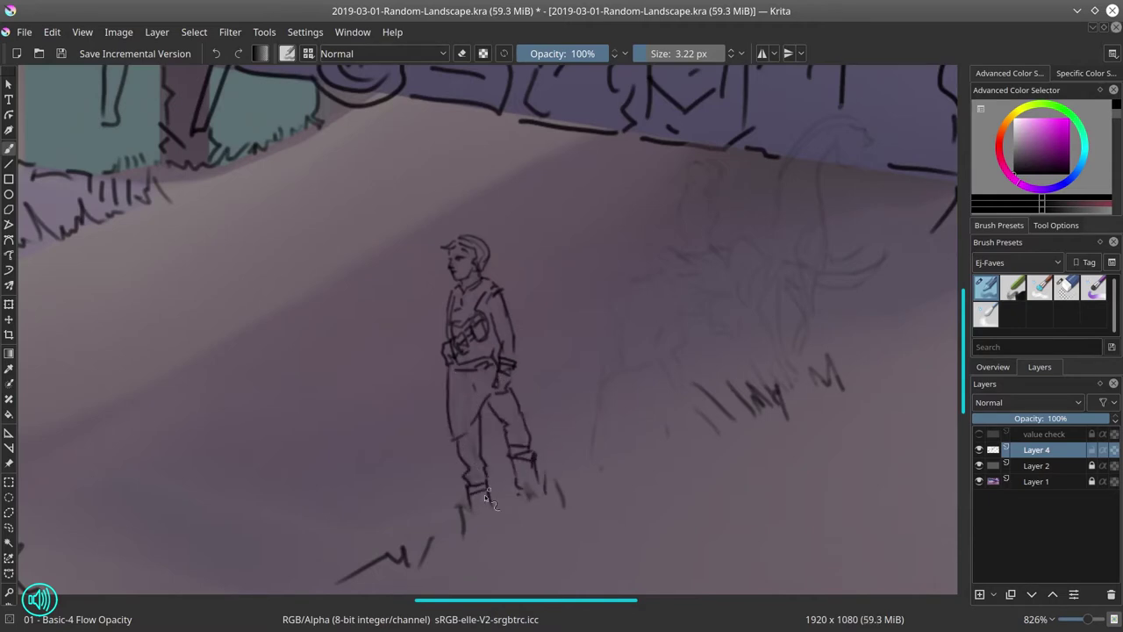
- Draw the mount's front legs, long neck and crested head, and the ponytailed rider's head and torso
{"action": "scroll", "coordinate": [491, 575], "scroll_direction": "right", "scroll_amount": 5}
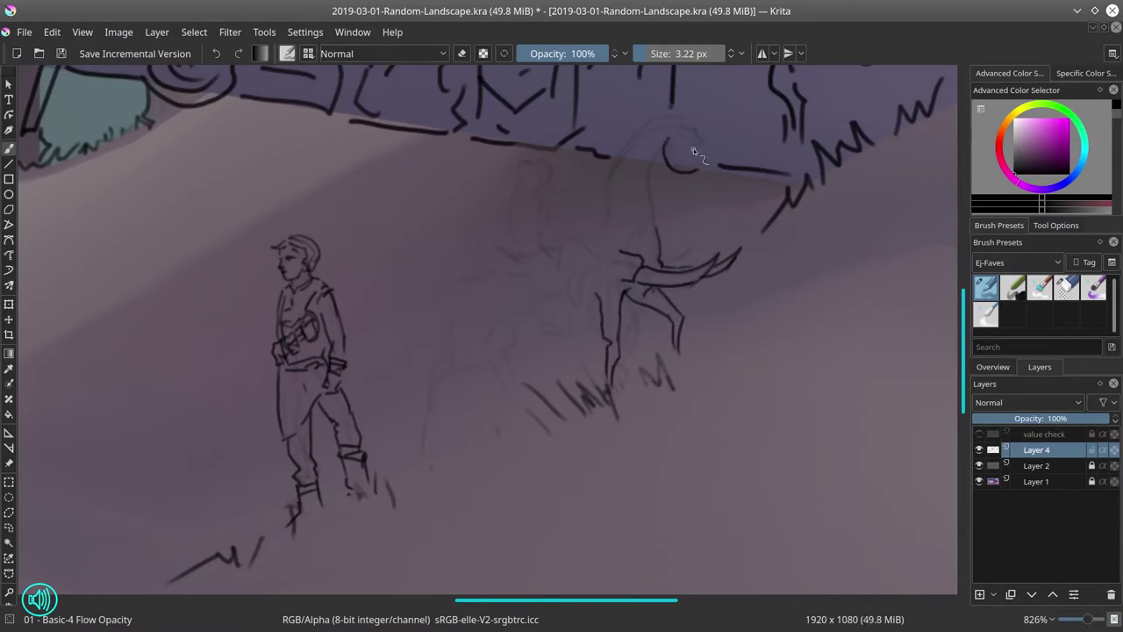
{"action": "left_click_drag", "start_coordinate": [706, 154], "coordinate": [709, 169]}
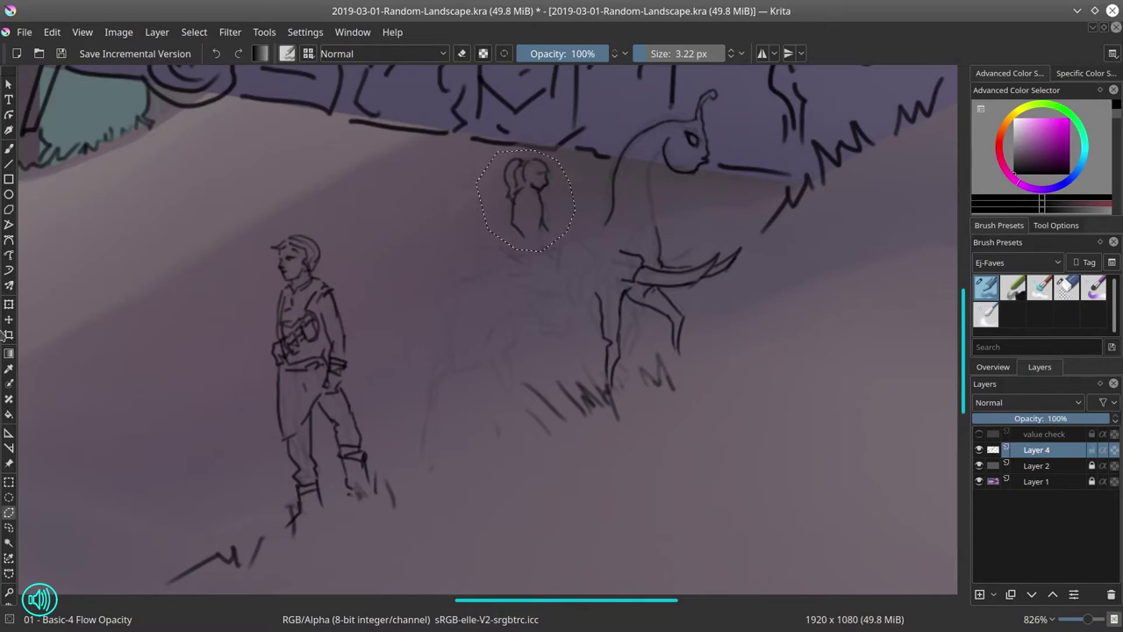
- Move the selected rider's head and torso slightly down towards the mount's back, then deselect
{"action": "left_click", "coordinate": [9, 320]}
{"action": "left_click_drag", "start_coordinate": [536, 218], "coordinate": [536, 230]}
{"action": "left_click", "coordinate": [194, 33]}
{"action": "left_click", "coordinate": [203, 68]}
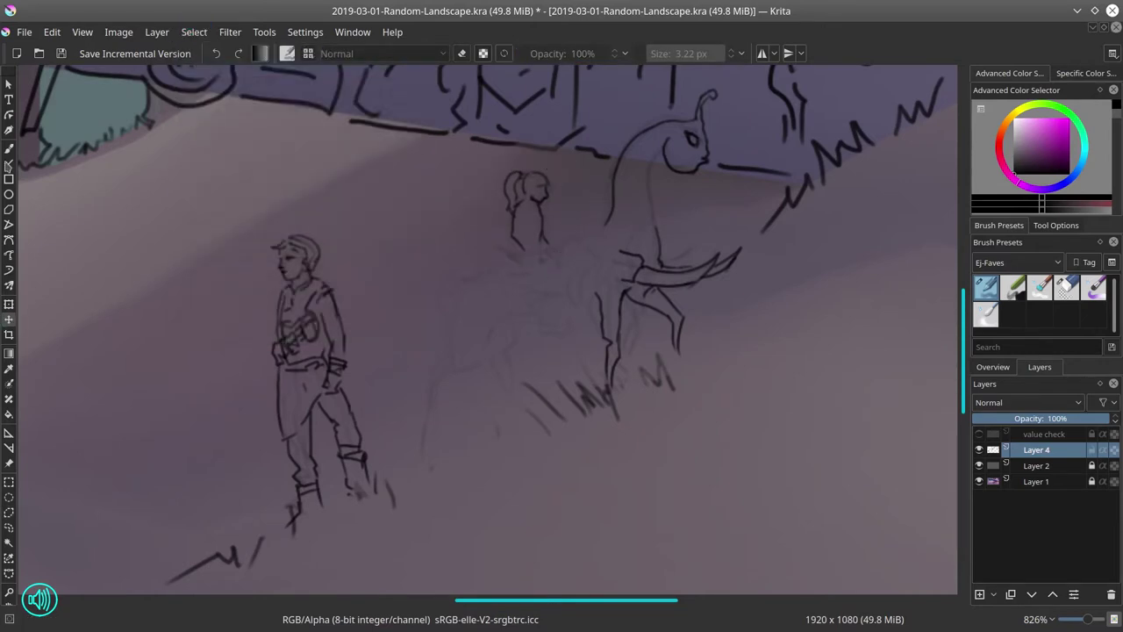
- Complete the rider's leg, the saddle gear, and the mount's body, hind legs and tail
{"action": "key", "text": "b"}
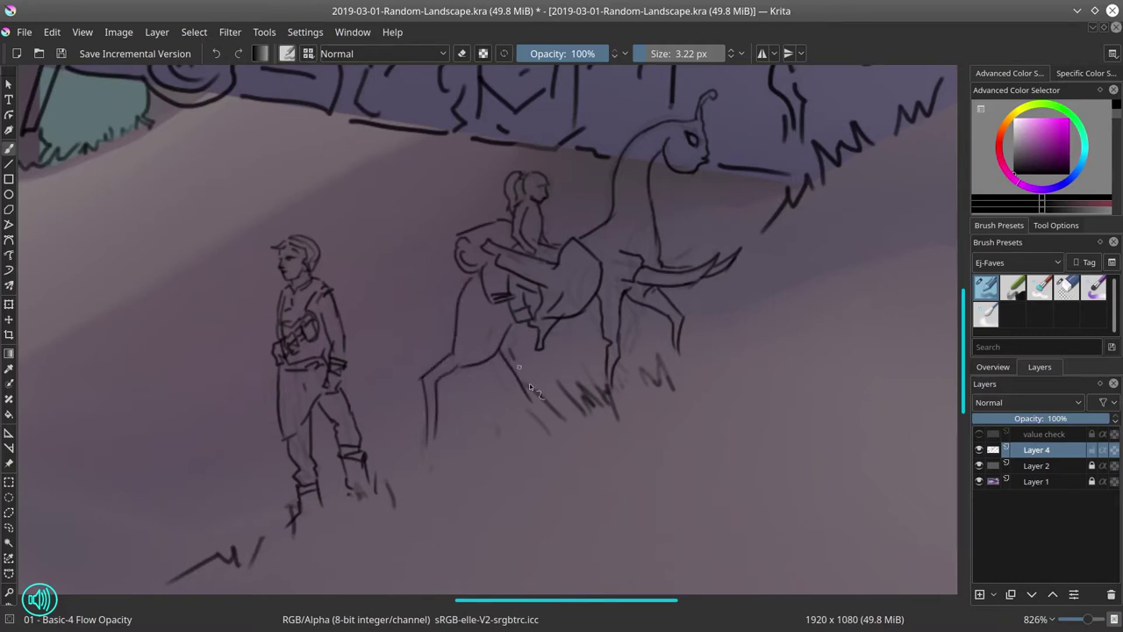
{"action": "left_click_drag", "start_coordinate": [470, 275], "coordinate": [442, 322]}
{"action": "left_click_drag", "start_coordinate": [475, 368], "coordinate": [455, 413]}
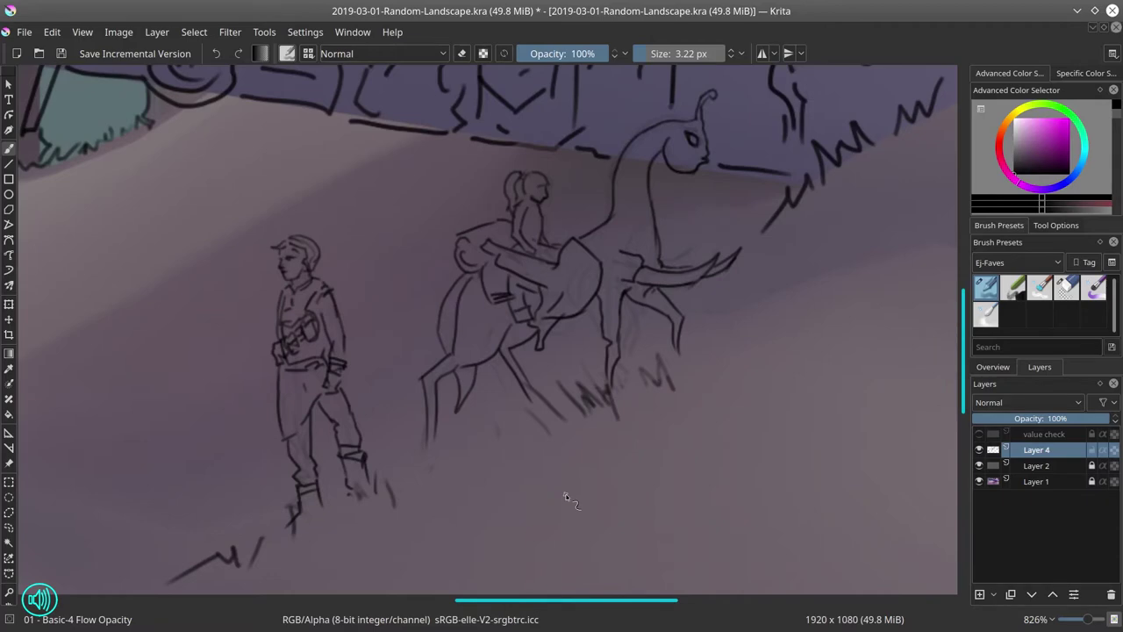
- Mirror the image horizontally, select the standing figure's upper body, adjust it with Transform, and deselect
{"action": "left_click", "coordinate": [118, 32]}
{"action": "left_click", "coordinate": [158, 201]}
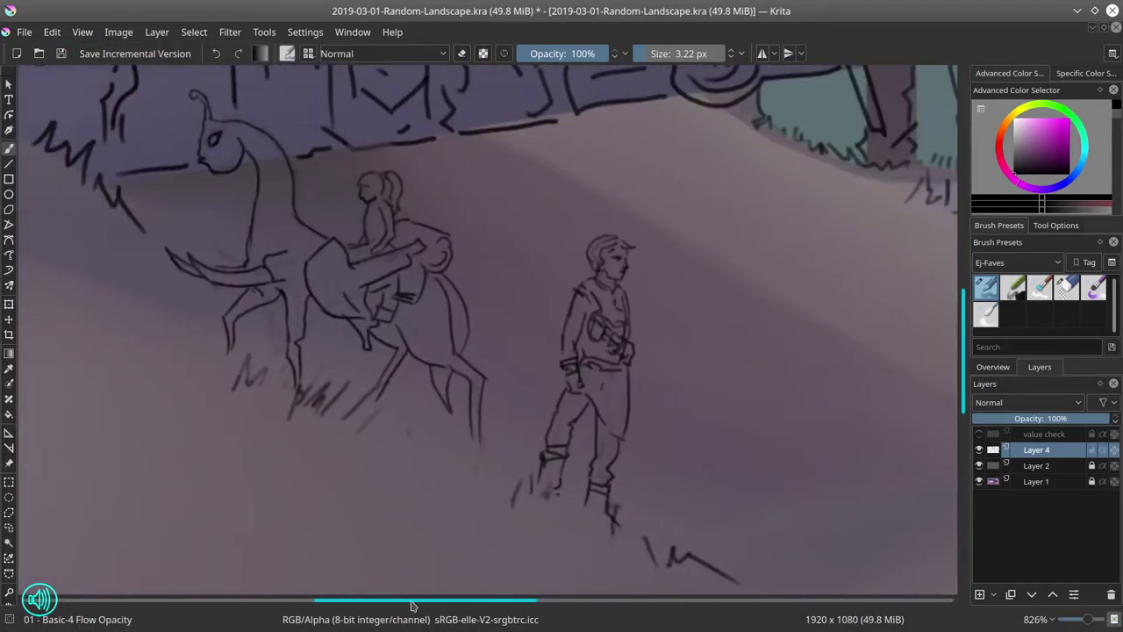
{"action": "left_click_drag", "start_coordinate": [656, 263], "coordinate": [526, 373]}
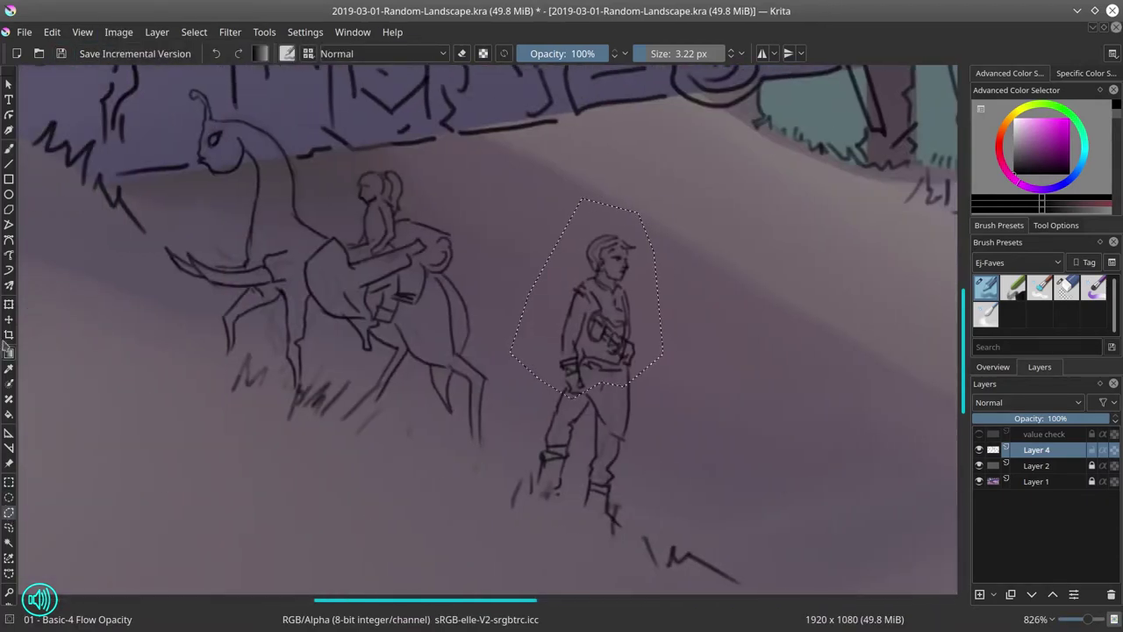
{"action": "key", "text": "ctrl+t"}
{"action": "left_click", "coordinate": [193, 33]}
{"action": "left_click", "coordinate": [207, 67]}
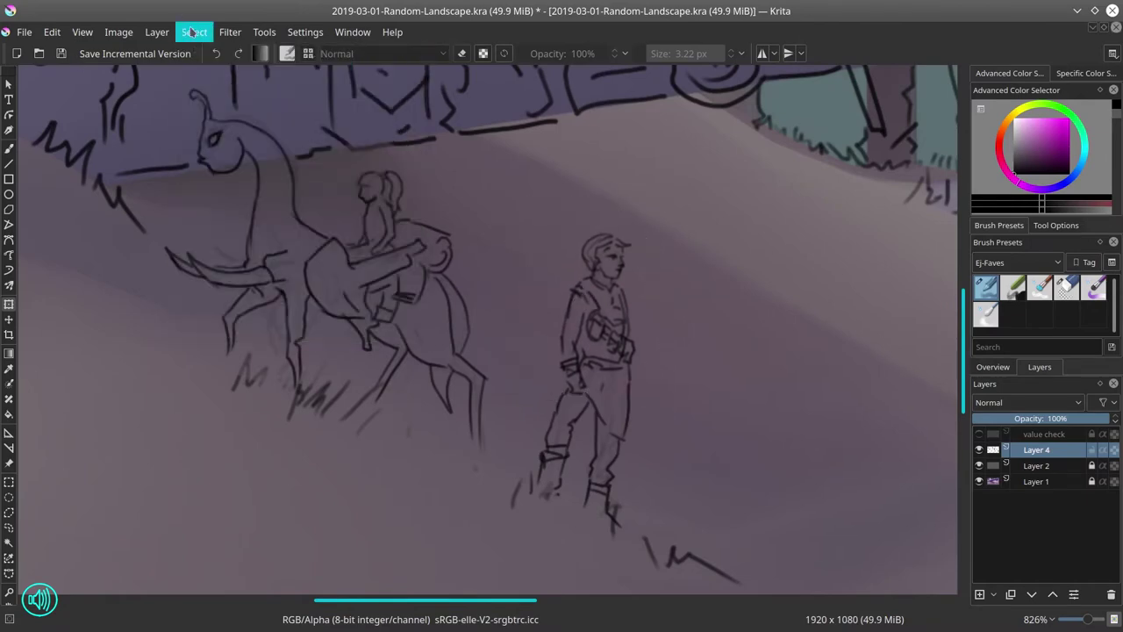
- Mirror the image horizontally back to its original orientation and save the document
{"action": "scroll", "coordinate": [576, 386], "scroll_direction": "down", "scroll_amount": 5}
{"action": "left_click", "coordinate": [118, 31]}
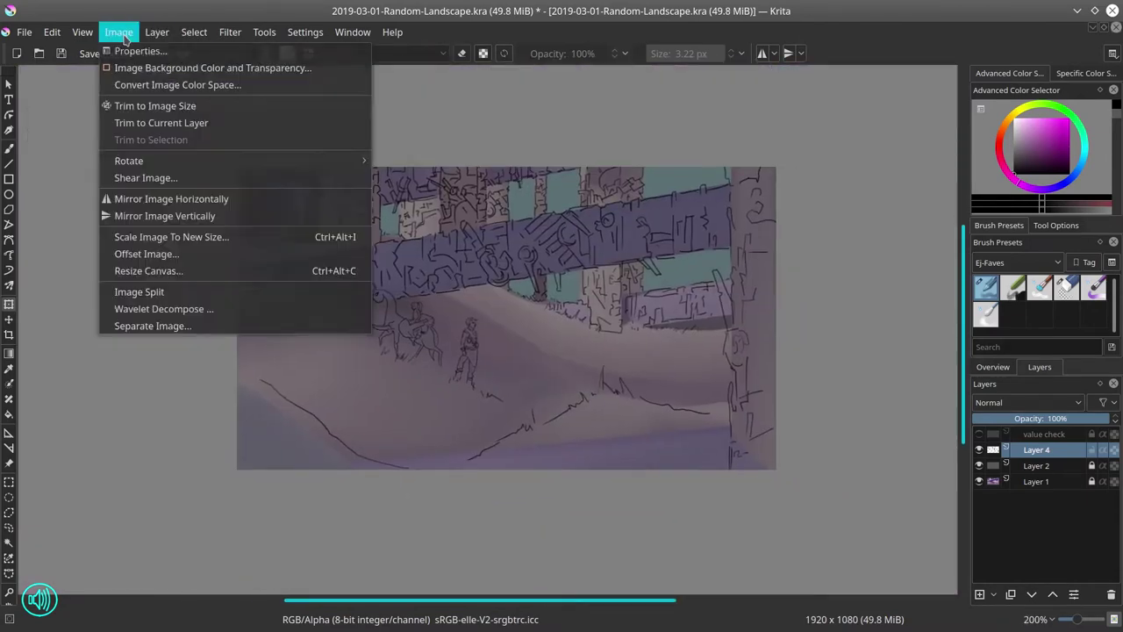
{"action": "left_click", "coordinate": [180, 201]}
{"action": "left_click", "coordinate": [33, 32]}
{"action": "left_click", "coordinate": [40, 106]}
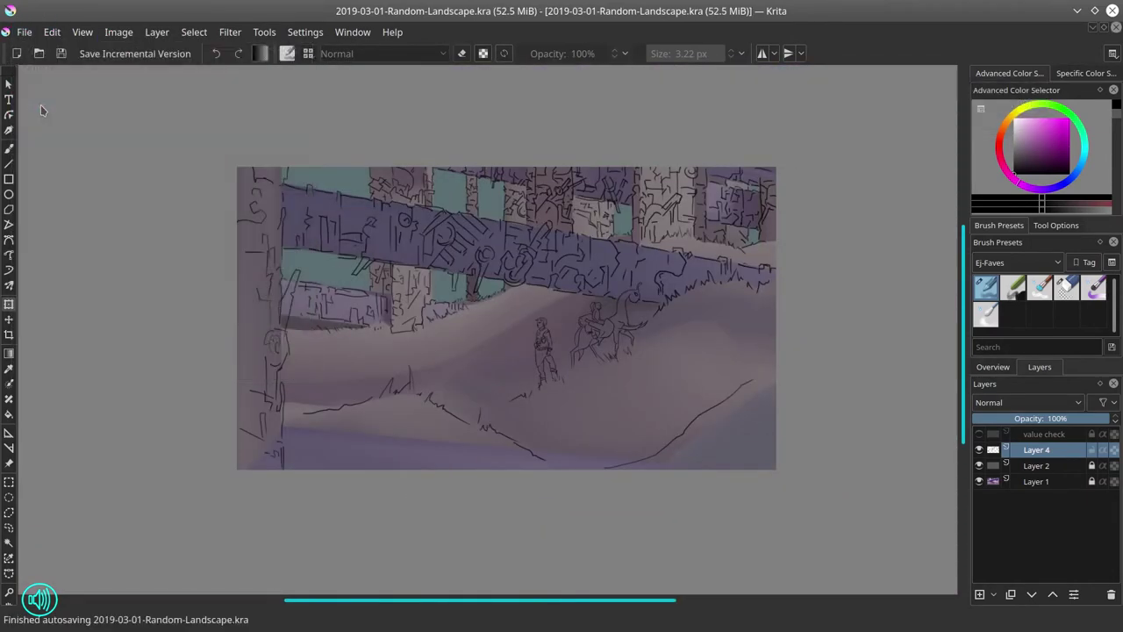
- Strengthen the line art by duplicating Layer 4 and merging the copy with it
{"action": "right_click", "coordinate": [1011, 454]}
{"action": "left_click", "coordinate": [1018, 233]}
{"action": "left_click", "coordinate": [1058, 468], "text": "shift"}
{"action": "right_click", "coordinate": [1057, 468]}
{"action": "left_click", "coordinate": [1035, 376]}
- Unlock Layer 1, duplicate it together with the merged line art layer, and save the document
{"action": "left_click", "coordinate": [1092, 482]}
{"action": "left_click", "coordinate": [1053, 482], "text": "ctrl"}
{"action": "right_click", "coordinate": [1053, 482]}
{"action": "left_click", "coordinate": [1033, 373]}
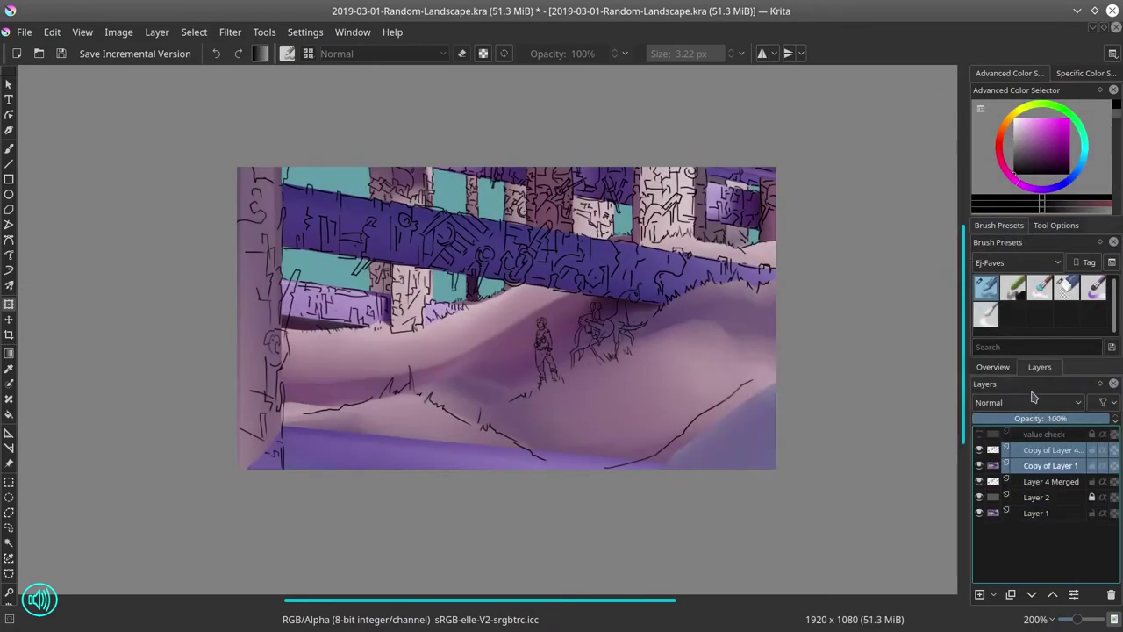
{"action": "key", "text": "b"}
{"action": "key", "text": "ctrl+s"}
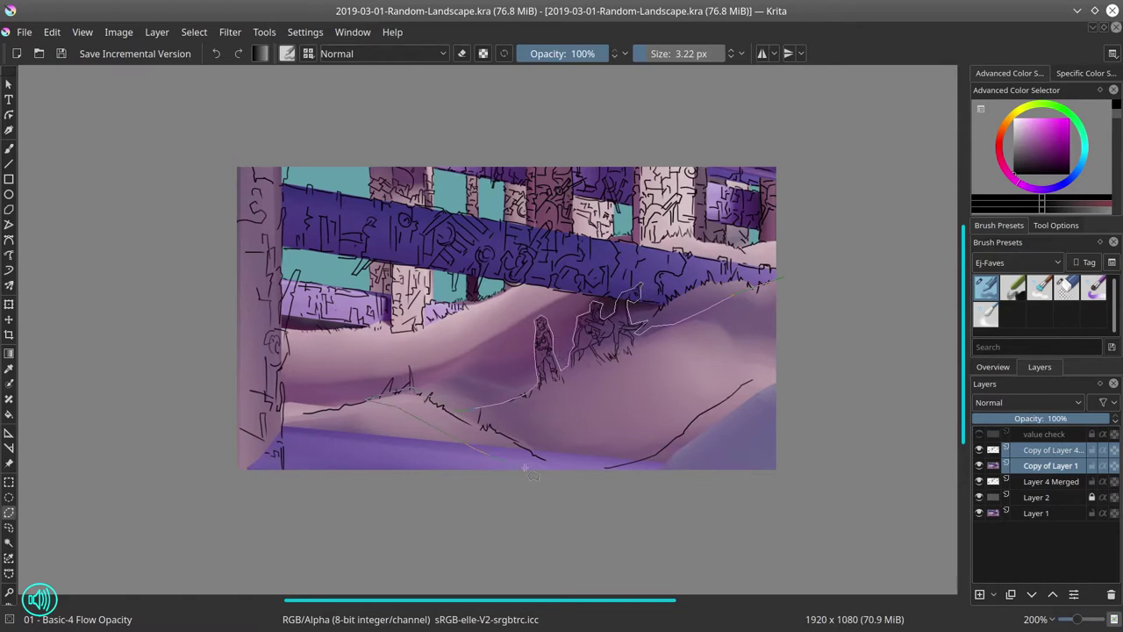
- Select the lit dunes, figures, pillars and sky gaps with the Polygonal Selection tool set to add to the selection
{"action": "left_click_drag", "start_coordinate": [601, 398], "coordinate": [840, 307]}
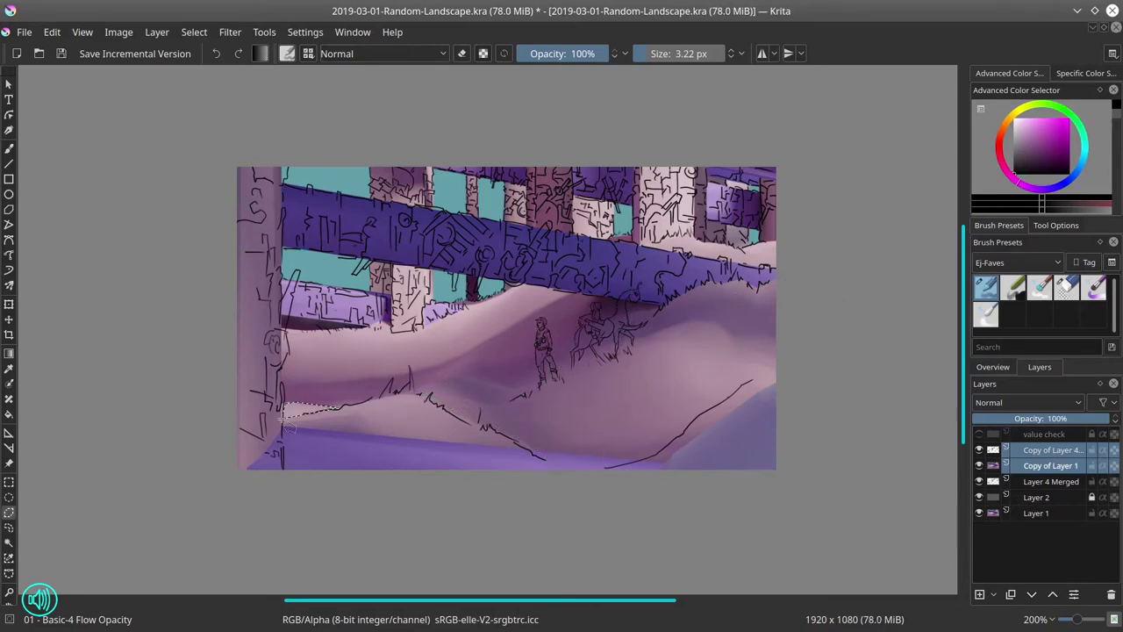
{"action": "key", "text": "ctrl+z"}
{"action": "left_click", "coordinate": [1055, 226]}
{"action": "left_click", "coordinate": [1045, 293]}
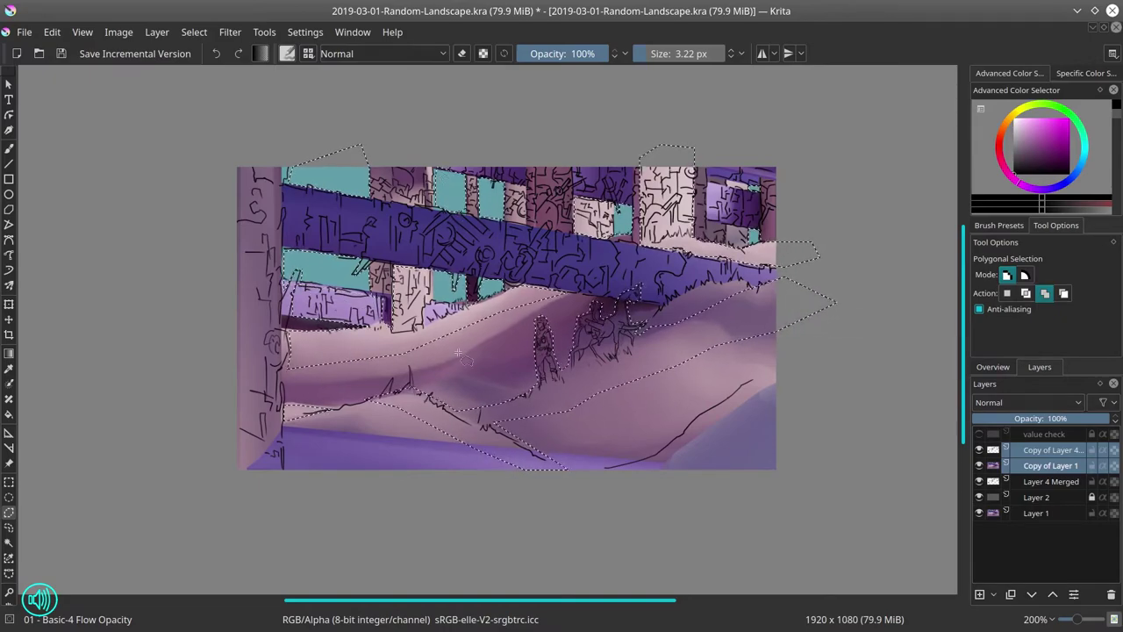
- Fill the selected lit areas with a light mauve color on a new layer
{"action": "left_click", "coordinate": [1025, 138]}
{"action": "key", "text": "f"}
{"action": "left_click", "coordinate": [979, 595]}
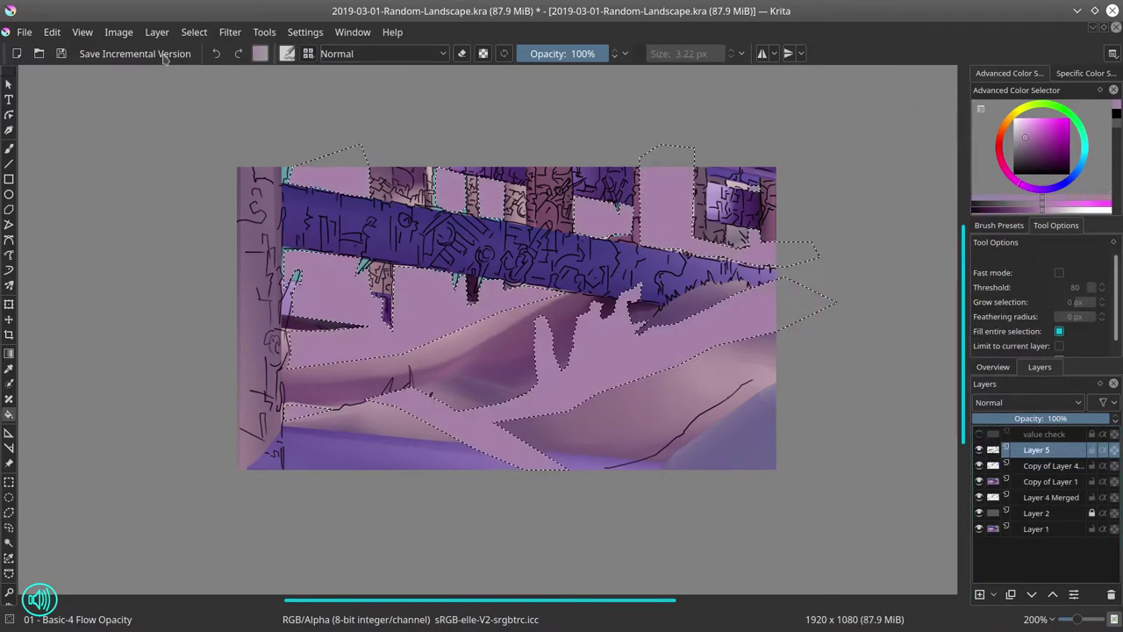
- Group Layer 5 with the two copied layers as "originals" and replace Layer 2 with a new empty layer
{"action": "left_click", "coordinate": [1045, 481], "text": "shift"}
{"action": "right_click", "coordinate": [1035, 482]}
{"action": "left_click", "coordinate": [869, 435]}
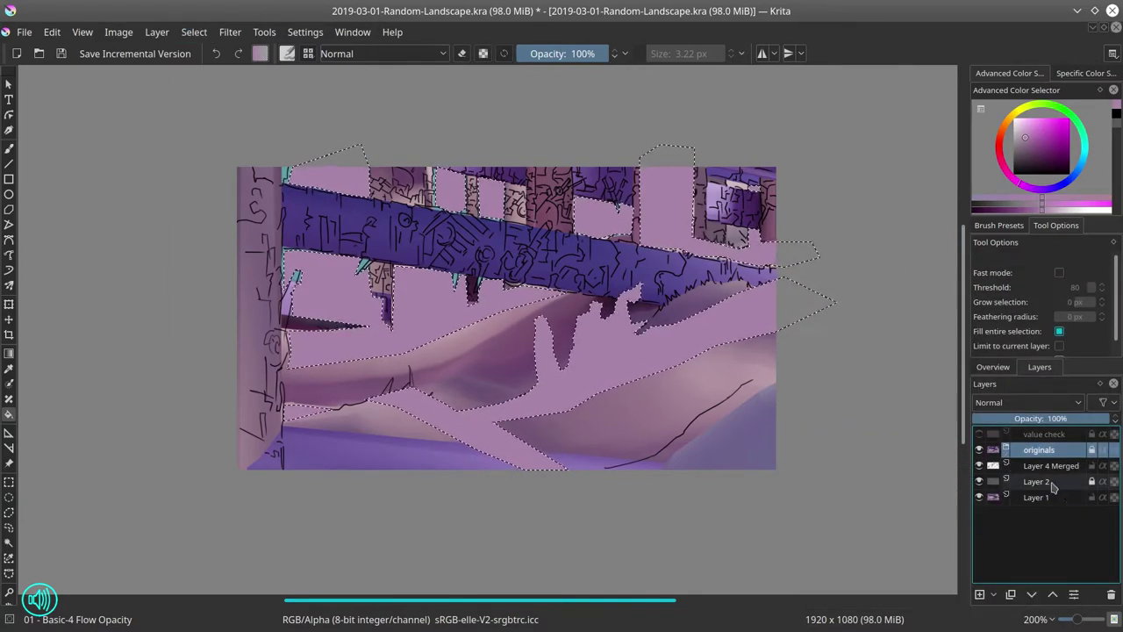
{"action": "left_click", "coordinate": [1057, 481]}
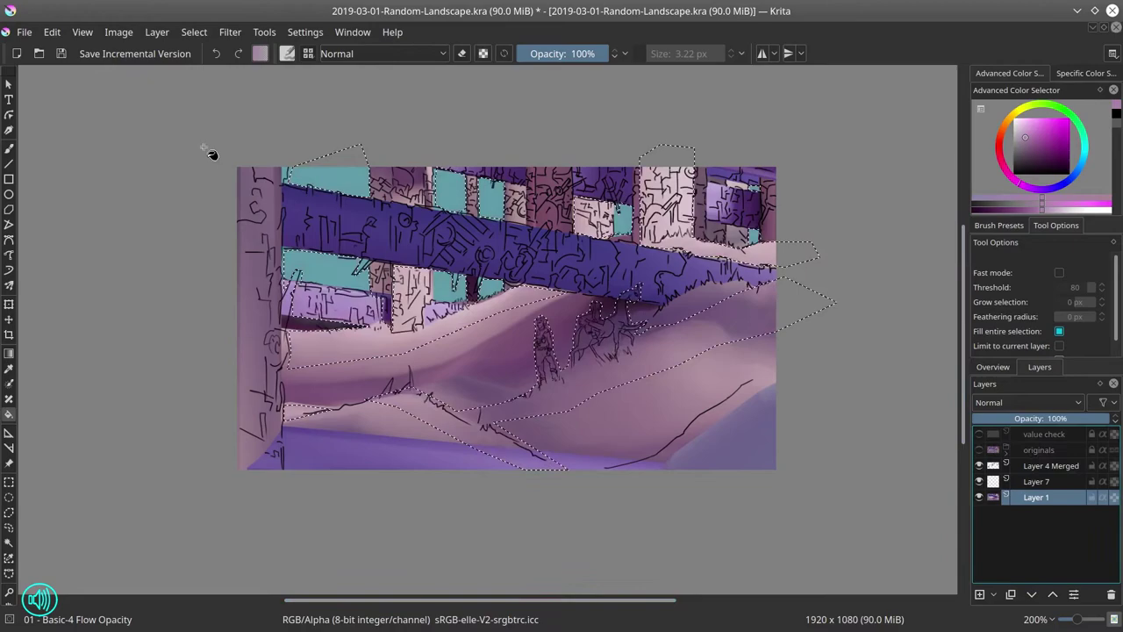
- Try to brighten the selected lit areas of Layer 1 with Color Adjustment curves
{"action": "left_click", "coordinate": [230, 31]}
{"action": "mouse_move", "coordinate": [243, 72]}
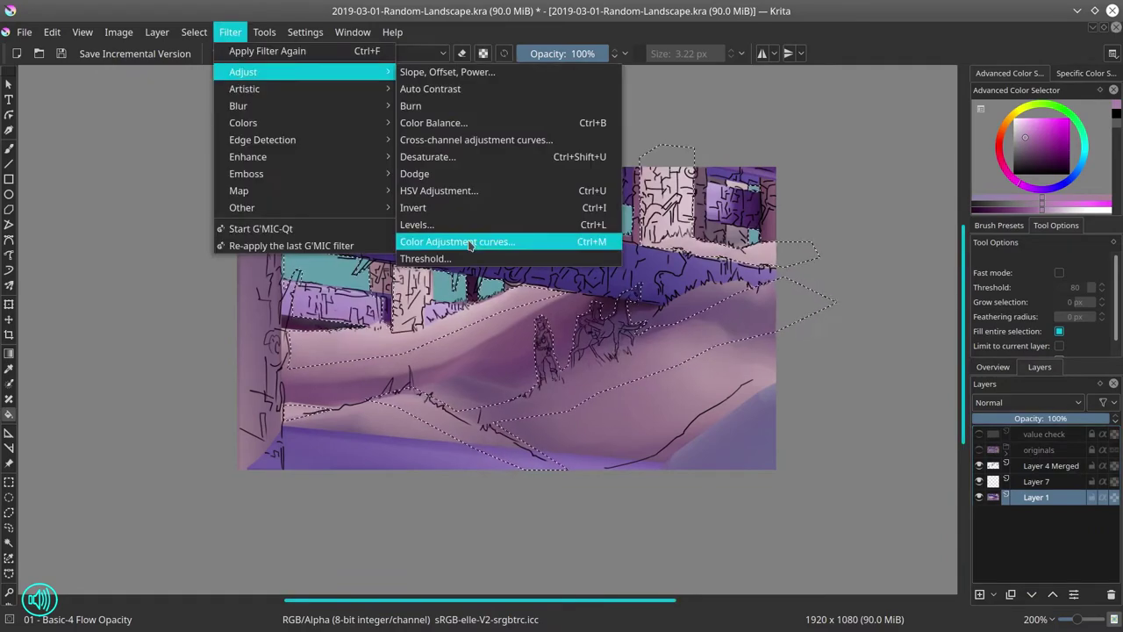
{"action": "left_click", "coordinate": [470, 245]}
{"action": "left_click_drag", "start_coordinate": [216, 275], "coordinate": [215, 251]}
{"action": "left_click", "coordinate": [242, 450]}
- Invert the selection, then undo the inversion and the curves adjustment
{"action": "left_click", "coordinate": [194, 32]}
{"action": "left_click", "coordinate": [220, 103]}
{"action": "left_click", "coordinate": [229, 32]}
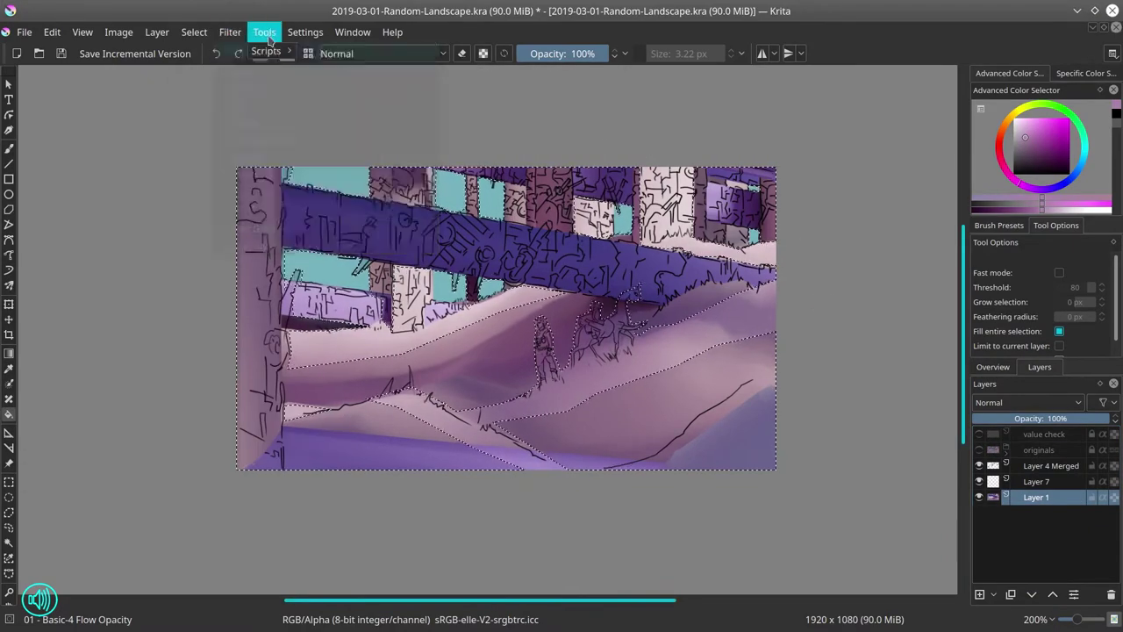
{"action": "left_click", "coordinate": [231, 35]}
{"action": "left_click", "coordinate": [53, 33]}
{"action": "left_click", "coordinate": [59, 51]}
{"action": "left_click", "coordinate": [53, 33]}
{"action": "left_click", "coordinate": [58, 51]}
- Duplicate Layer 1, clear the selection, and move the copy into the "originals" group
{"action": "right_click", "coordinate": [1039, 499]}
{"action": "left_click", "coordinate": [965, 280]}
{"action": "left_click", "coordinate": [194, 32]}
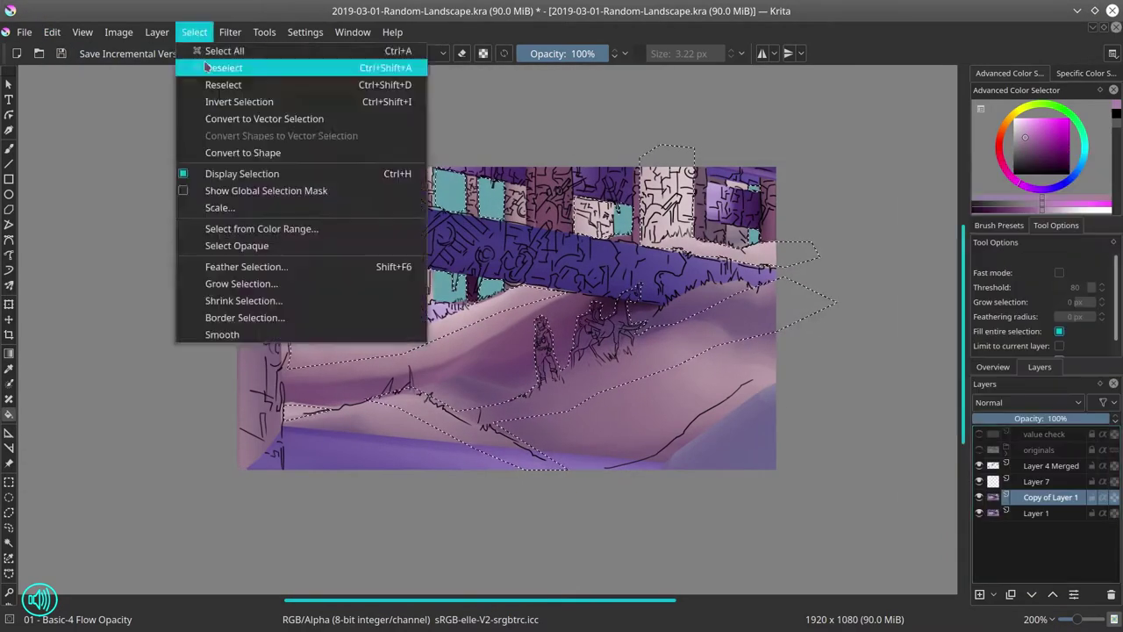
{"action": "left_click", "coordinate": [208, 67]}
{"action": "left_click_drag", "start_coordinate": [1055, 499], "coordinate": [1054, 451]}
{"action": "left_click", "coordinate": [1053, 482]}
{"action": "left_click", "coordinate": [1053, 595]}
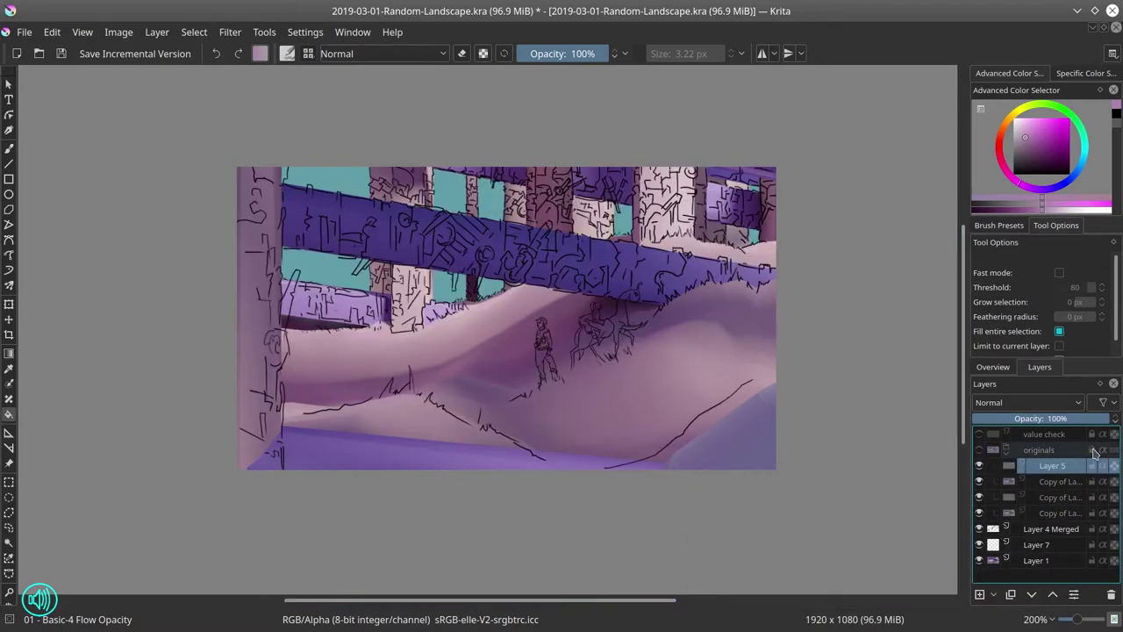
{"action": "left_click", "coordinate": [1006, 452]}
- Restore the lit-area selection on Layer 1 and brighten it with Color Adjustment curves
{"action": "left_click", "coordinate": [1041, 499]}
{"action": "left_click", "coordinate": [194, 32]}
{"action": "left_click", "coordinate": [211, 87]}
{"action": "left_click", "coordinate": [230, 33]}
{"action": "mouse_move", "coordinate": [246, 71]}
{"action": "left_click", "coordinate": [494, 243]}
{"action": "mouse_move", "coordinate": [199, 283]}
{"action": "left_mouse_down"}
{"action": "mouse_move", "coordinate": [197, 266]}
{"action": "mouse_move", "coordinate": [210, 291]}
{"action": "left_mouse_up"}
{"action": "left_click", "coordinate": [242, 449]}
- Invert the selection, darken the shadow areas of Layer 1 with Color Adjustment curves, and deselect
{"action": "left_click", "coordinate": [194, 33]}
{"action": "left_click", "coordinate": [214, 103]}
{"action": "left_click", "coordinate": [230, 33]}
{"action": "left_click", "coordinate": [493, 243]}
{"action": "left_click", "coordinate": [241, 449]}
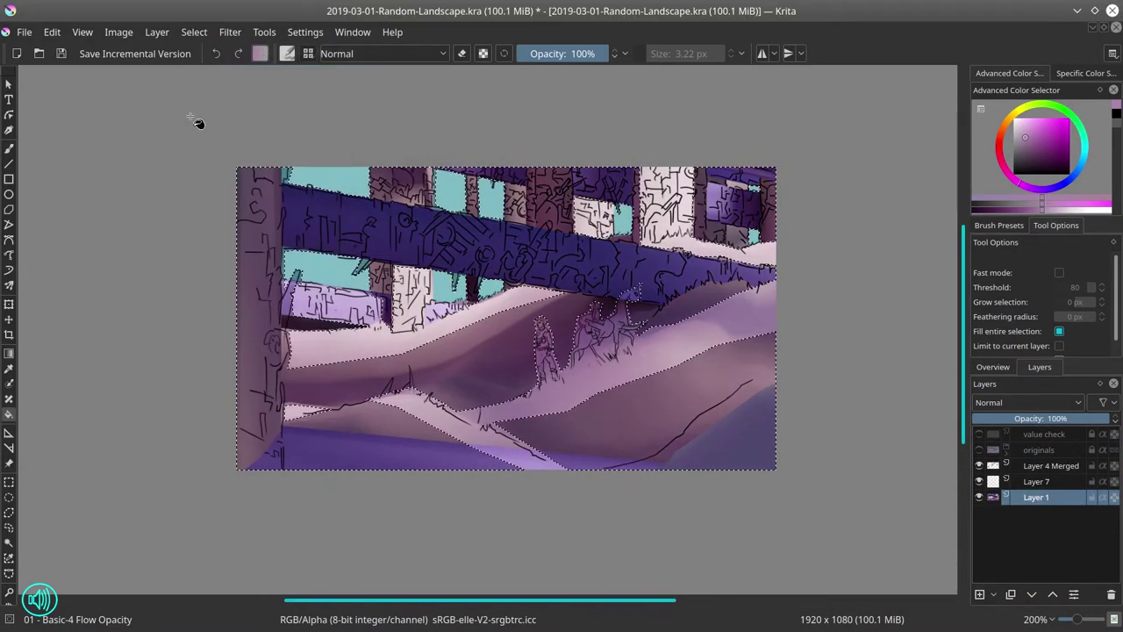
{"action": "left_click", "coordinate": [194, 32]}
{"action": "left_click", "coordinate": [190, 68]}
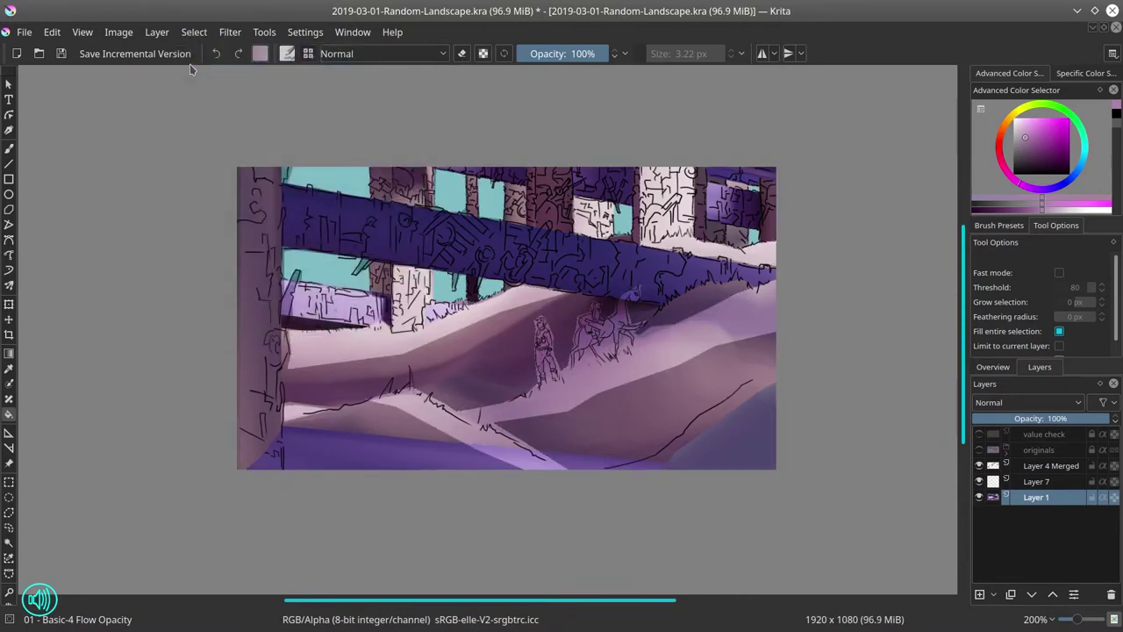
- Darken the large foreground pillar with the Chalk Details brush in Multiply blending mode
{"action": "left_click", "coordinate": [998, 225]}
{"action": "left_click", "coordinate": [9, 150]}
{"action": "left_click", "coordinate": [1013, 288]}
{"action": "left_click", "coordinate": [382, 54]}
{"action": "left_click", "coordinate": [355, 167]}
{"action": "left_click_drag", "start_coordinate": [254, 206], "coordinate": [369, 207]}
{"action": "left_click_drag", "start_coordinate": [256, 176], "coordinate": [255, 522]}
{"action": "left_click_drag", "start_coordinate": [260, 326], "coordinate": [258, 461]}
{"action": "left_click_drag", "start_coordinate": [285, 286], "coordinate": [277, 390]}
{"action": "left_click_drag", "start_coordinate": [278, 373], "coordinate": [278, 463]}
{"action": "left_click_drag", "start_coordinate": [248, 281], "coordinate": [249, 460]}
{"action": "left_click_drag", "start_coordinate": [260, 237], "coordinate": [254, 180]}
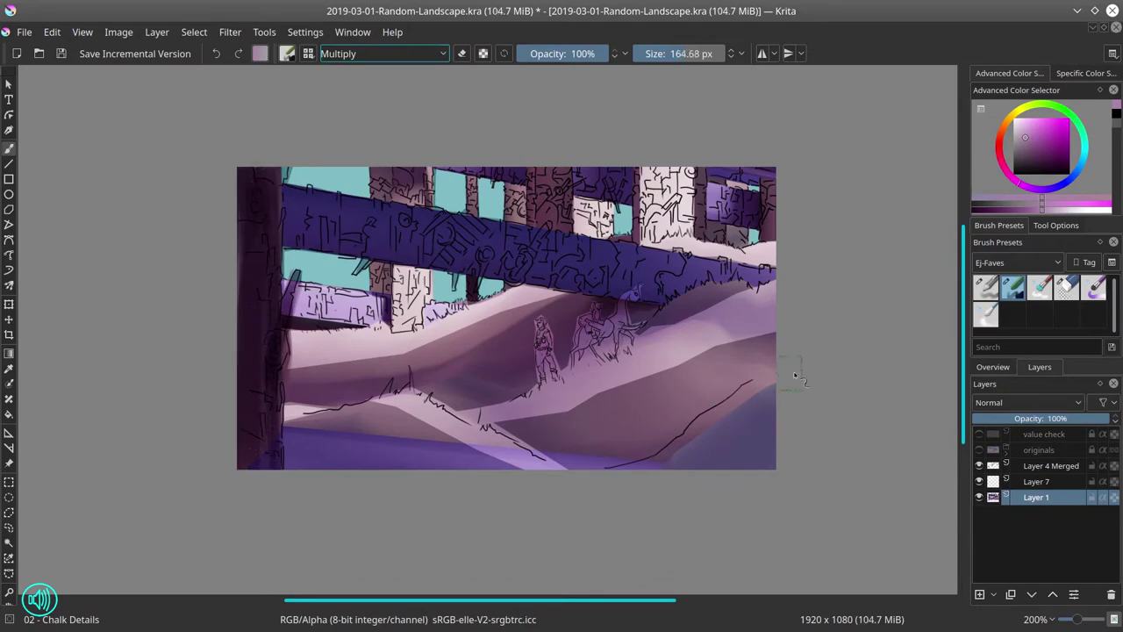
- Darken the lower-right foreground dune with Multiply chalk strokes, adding grassy tufts along its crest
{"action": "left_click_drag", "start_coordinate": [772, 390], "coordinate": [654, 465]}
{"action": "mouse_move", "coordinate": [667, 461]}
{"action": "left_mouse_down"}
{"action": "mouse_move", "coordinate": [739, 430]}
{"action": "mouse_move", "coordinate": [694, 430]}
{"action": "left_mouse_up"}
{"action": "left_click_drag", "start_coordinate": [638, 464], "coordinate": [763, 369]}
{"action": "left_click_drag", "start_coordinate": [620, 466], "coordinate": [619, 449]}
{"action": "mouse_move", "coordinate": [610, 491]}
{"action": "left_mouse_down"}
{"action": "mouse_move", "coordinate": [641, 491]}
{"action": "mouse_move", "coordinate": [761, 403]}
{"action": "left_mouse_up"}
{"action": "left_click_drag", "start_coordinate": [711, 461], "coordinate": [776, 430]}
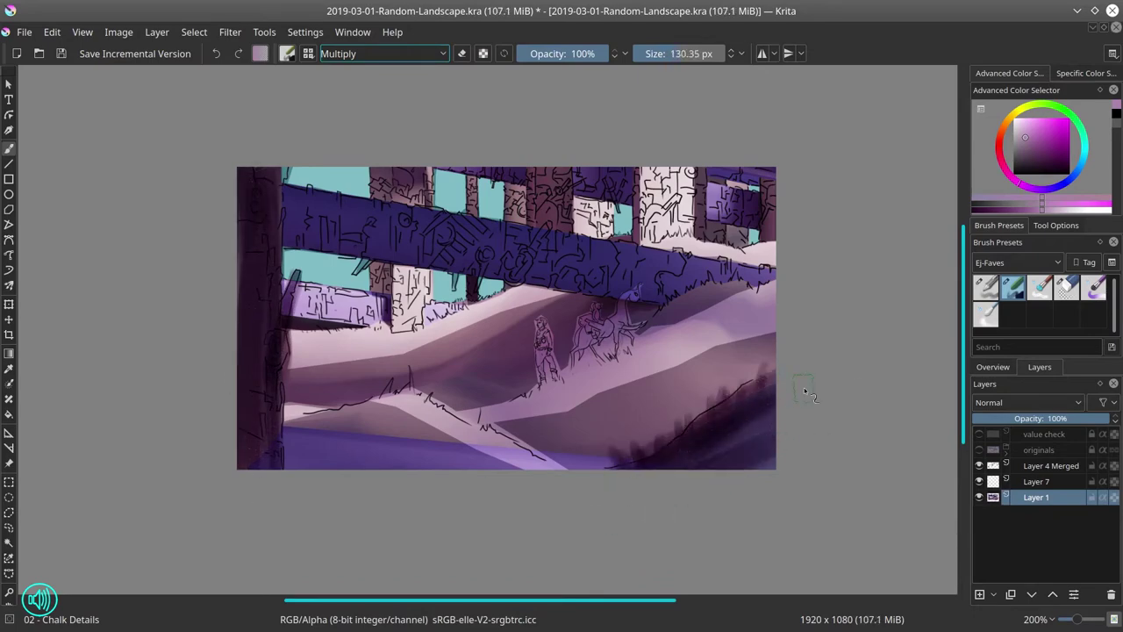
- Make Layer 7 the active layer and save the document
{"action": "left_click", "coordinate": [993, 367]}
{"action": "left_click", "coordinate": [1040, 367]}
{"action": "left_click", "coordinate": [1037, 482]}
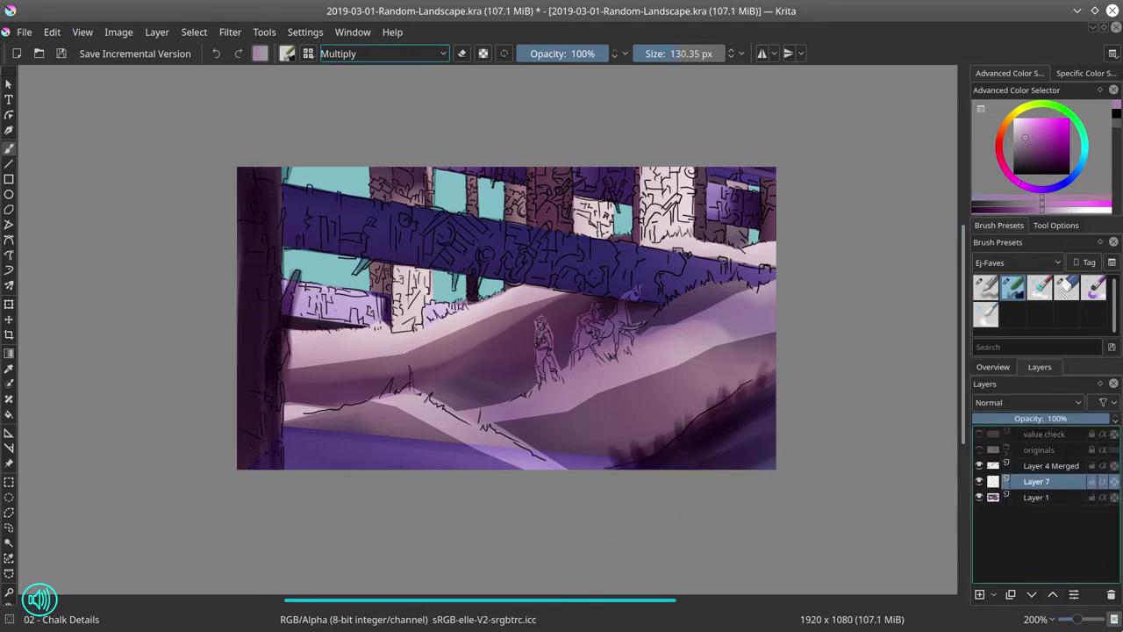
{"action": "left_click", "coordinate": [24, 32]}
{"action": "left_click", "coordinate": [37, 107]}
- Return the brush to Normal blending and choose the Stamp Grass Patch preset from the Nature-Speed-Paint set
{"action": "left_click", "coordinate": [383, 54]}
{"action": "left_click", "coordinate": [342, 155]}
{"action": "left_click", "coordinate": [1018, 262]}
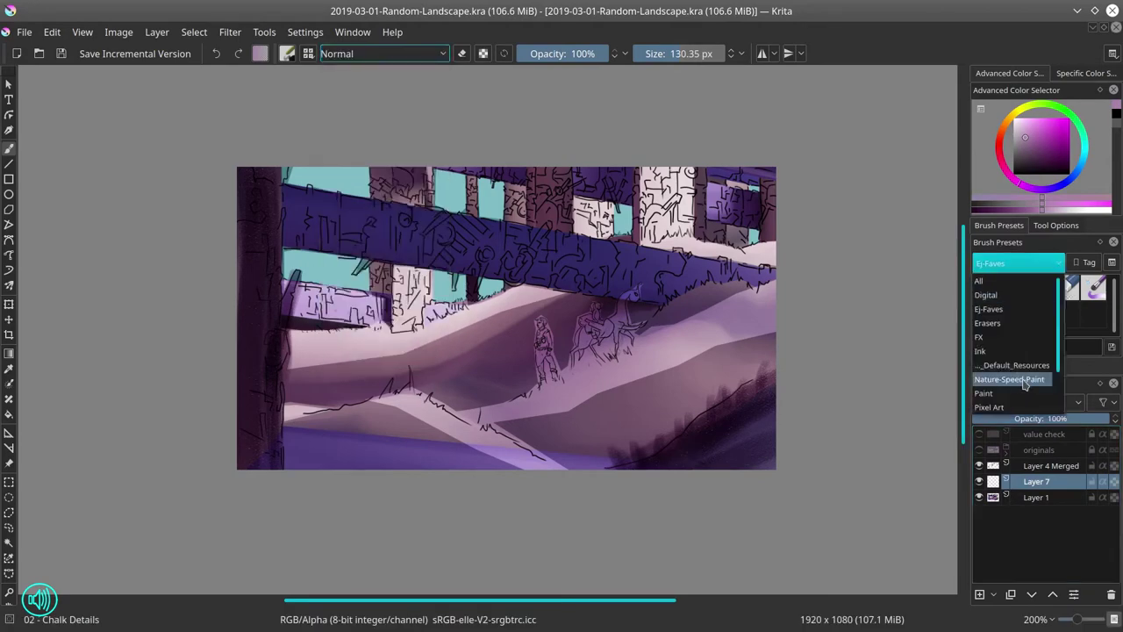
{"action": "left_click", "coordinate": [1015, 381]}
{"action": "left_click", "coordinate": [985, 314]}
{"action": "scroll", "coordinate": [568, 399], "scroll_direction": "down", "scroll_amount": 3}
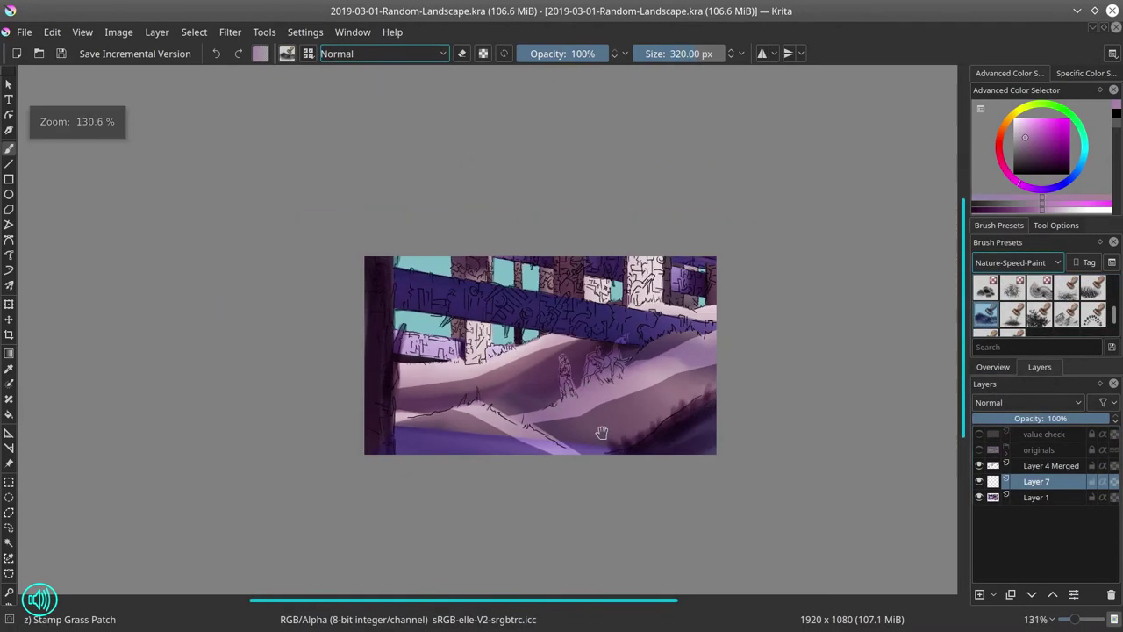
{"action": "left_click", "coordinate": [287, 53]}
{"action": "mouse_move", "coordinate": [637, 163]}
{"action": "left_mouse_down"}
{"action": "mouse_move", "coordinate": [638, 191]}
{"action": "mouse_move", "coordinate": [638, 160]}
{"action": "left_mouse_up"}
{"action": "left_click_drag", "start_coordinate": [496, 378], "coordinate": [570, 360]}
{"action": "key", "text": "ctrl+z"}
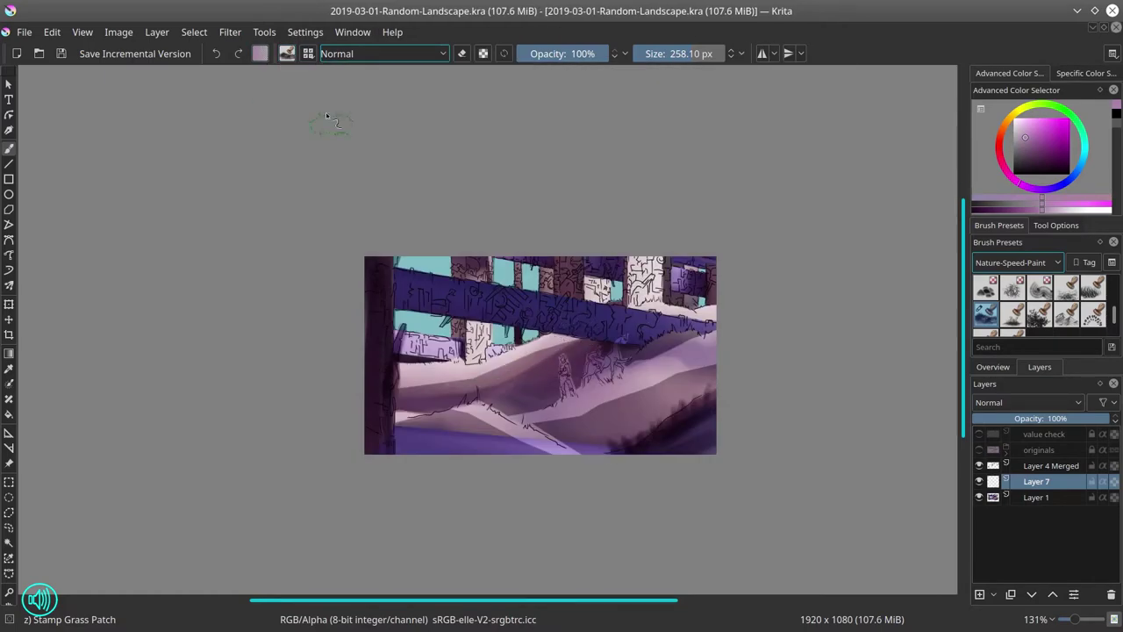
{"action": "left_click", "coordinate": [287, 54]}
{"action": "left_click_drag", "start_coordinate": [523, 276], "coordinate": [523, 218]}
{"action": "left_click_drag", "start_coordinate": [638, 160], "coordinate": [639, 186]}
{"action": "left_click", "coordinate": [287, 54]}
{"action": "left_click_drag", "start_coordinate": [504, 351], "coordinate": [570, 343]}
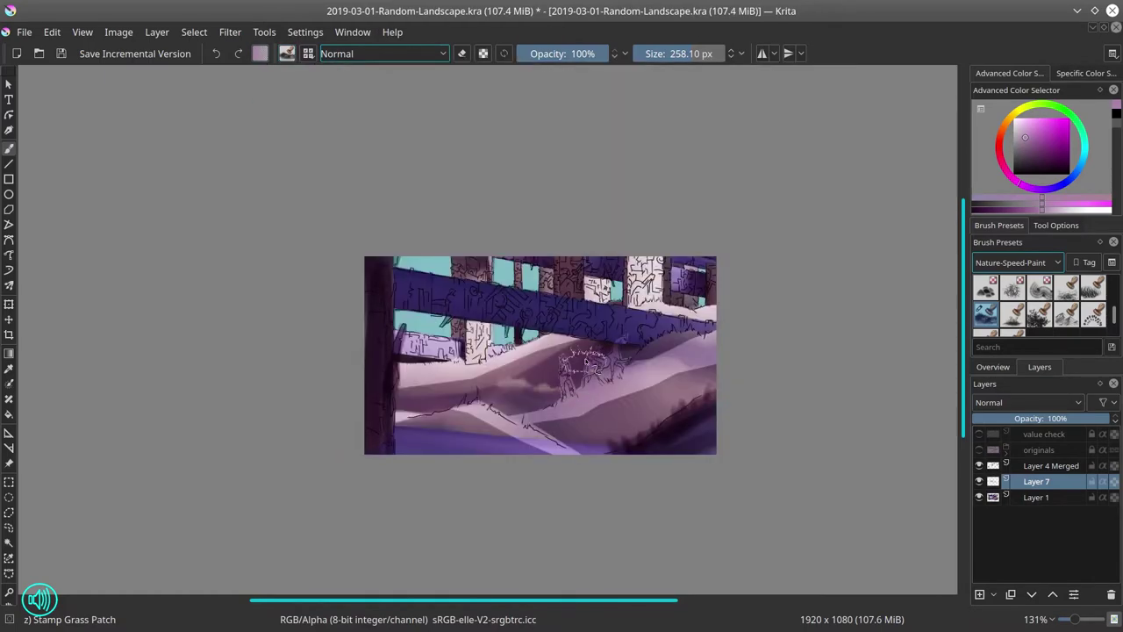
{"action": "key", "text": "ctrl+z"}
- Shift the grass patch brush's hue curve to give green strokes and paint grass patches across the lit foreground dunes with a saturated magenta
{"action": "left_click", "coordinate": [287, 54]}
{"action": "left_click_drag", "start_coordinate": [523, 218], "coordinate": [523, 276]}
{"action": "left_click_drag", "start_coordinate": [638, 189], "coordinate": [638, 257]}
{"action": "left_click", "coordinate": [287, 53]}
{"action": "left_click_drag", "start_coordinate": [579, 417], "coordinate": [657, 401]}
{"action": "left_click", "coordinate": [1050, 138]}
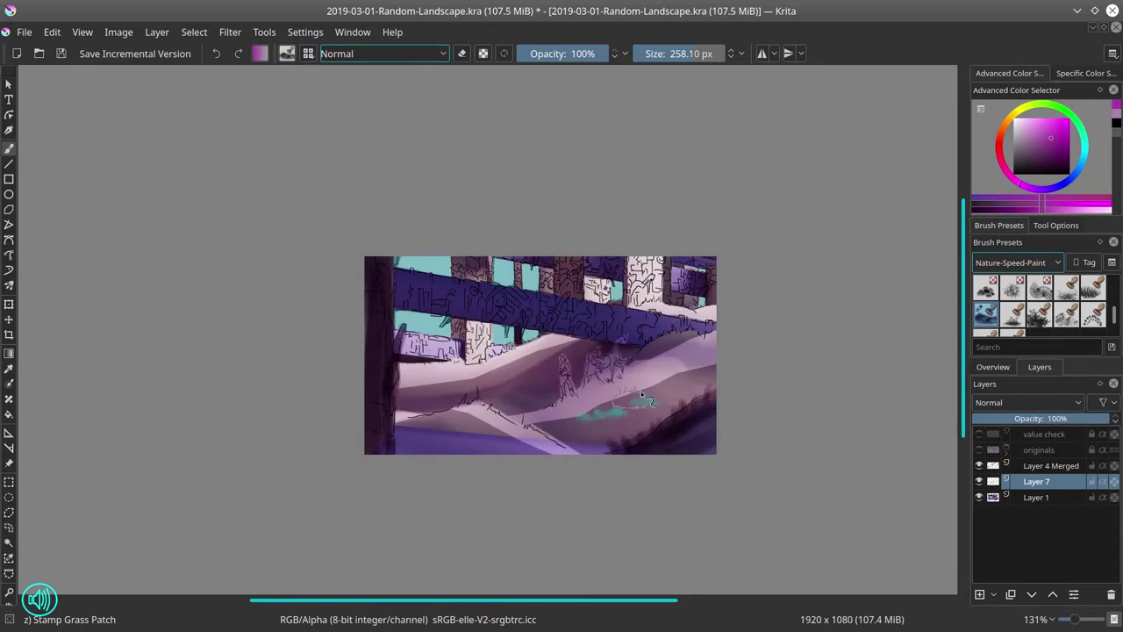
{"action": "left_click_drag", "start_coordinate": [605, 425], "coordinate": [619, 436]}
{"action": "mouse_move", "coordinate": [562, 417]}
{"action": "left_mouse_down"}
{"action": "mouse_move", "coordinate": [627, 408]}
{"action": "mouse_move", "coordinate": [645, 387]}
{"action": "left_mouse_up"}
{"action": "left_click_drag", "start_coordinate": [474, 406], "coordinate": [539, 439]}
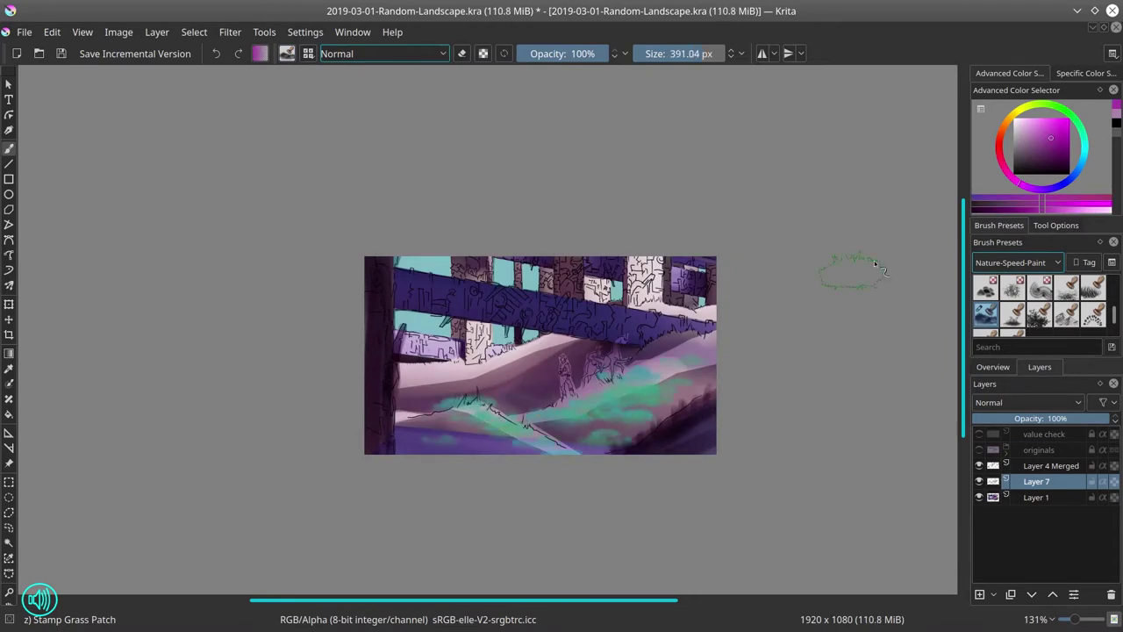
- Paint dark green grass patches over the lower-right and middle shadowed dunes, and brighter ones along the distant lit dunes
{"action": "left_click", "coordinate": [1052, 156]}
{"action": "left_click_drag", "start_coordinate": [662, 438], "coordinate": [712, 405]}
{"action": "left_click", "coordinate": [1048, 165]}
{"action": "mouse_move", "coordinate": [750, 394]}
{"action": "left_mouse_down", "text": "shift"}
{"action": "mouse_move", "coordinate": [705, 489]}
{"action": "mouse_move", "coordinate": [827, 436]}
{"action": "mouse_move", "coordinate": [840, 384]}
{"action": "left_mouse_up", "text": "shift"}
{"action": "mouse_move", "coordinate": [596, 386]}
{"action": "left_mouse_down", "text": "shift"}
{"action": "mouse_move", "coordinate": [544, 390]}
{"action": "mouse_move", "coordinate": [597, 377]}
{"action": "left_mouse_up", "text": "shift"}
{"action": "mouse_move", "coordinate": [558, 369]}
{"action": "left_mouse_down"}
{"action": "mouse_move", "coordinate": [534, 385]}
{"action": "mouse_move", "coordinate": [443, 400]}
{"action": "mouse_move", "coordinate": [531, 381]}
{"action": "left_mouse_up"}
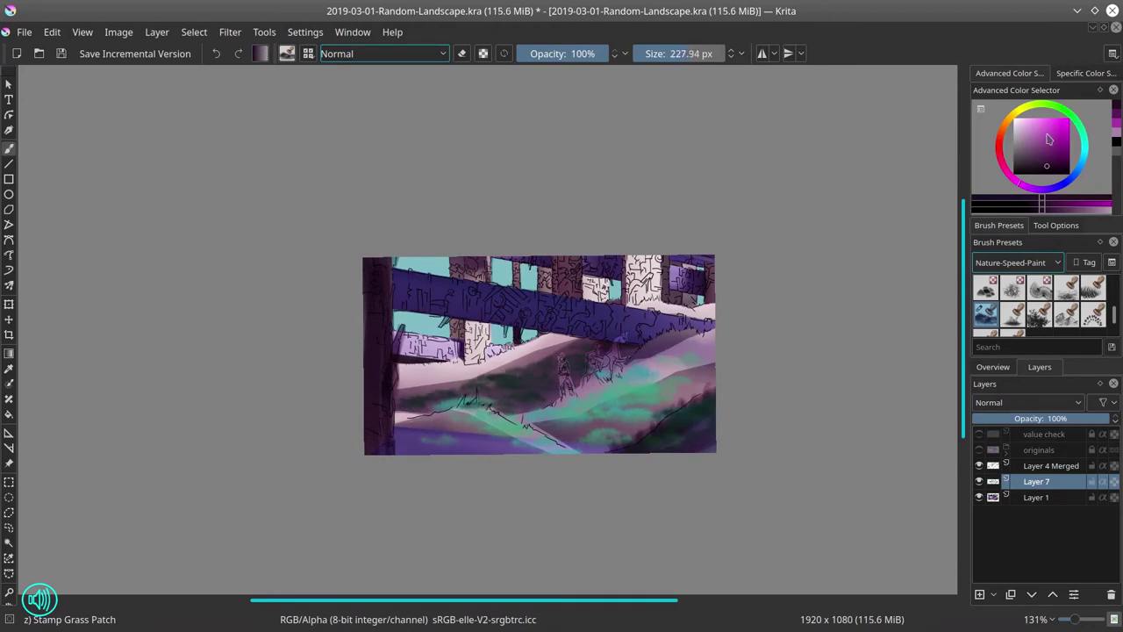
{"action": "left_click", "coordinate": [1049, 139]}
{"action": "mouse_move", "coordinate": [424, 379]}
{"action": "left_mouse_down"}
{"action": "mouse_move", "coordinate": [518, 367]}
{"action": "mouse_move", "coordinate": [684, 309]}
{"action": "mouse_move", "coordinate": [711, 314]}
{"action": "left_mouse_up"}
- Switch to the Stamp Grass brush, adjust its color curve, and stamp dark green blades over the lower-right foreground dune
{"action": "left_click", "coordinate": [1093, 291]}
{"action": "left_click", "coordinate": [287, 54]}
{"action": "left_click_drag", "start_coordinate": [641, 158], "coordinate": [640, 215]}
{"action": "left_click", "coordinate": [1048, 162]}
{"action": "left_click_drag", "start_coordinate": [614, 394], "coordinate": [708, 394]}
{"action": "left_click", "coordinate": [1047, 165]}
{"action": "left_click_drag", "start_coordinate": [664, 427], "coordinate": [695, 432]}
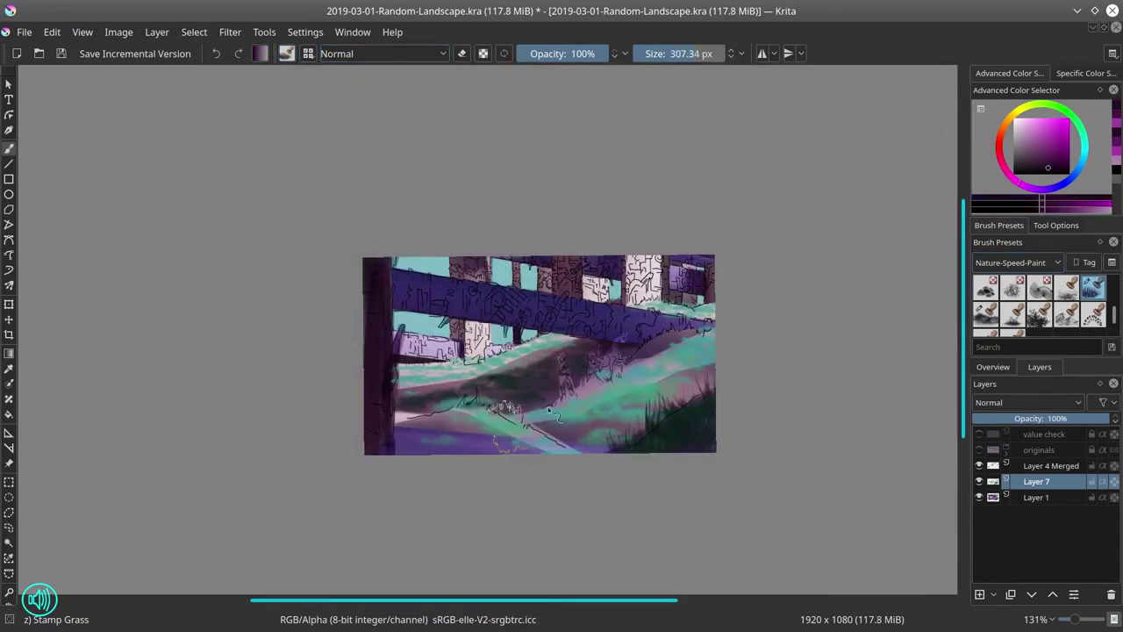
- Stamp dark grass blades over the left foreground dune and along the crest at the fallen beam's right end
{"action": "left_click_drag", "start_coordinate": [474, 406], "coordinate": [406, 435]}
{"action": "mouse_move", "coordinate": [474, 443]}
{"action": "left_mouse_down"}
{"action": "mouse_move", "coordinate": [457, 443]}
{"action": "mouse_move", "coordinate": [516, 443]}
{"action": "mouse_move", "coordinate": [506, 414]}
{"action": "left_mouse_up"}
{"action": "left_click", "coordinate": [1048, 138]}
{"action": "left_click", "coordinate": [1048, 163]}
{"action": "left_click_drag", "start_coordinate": [668, 337], "coordinate": [689, 324]}
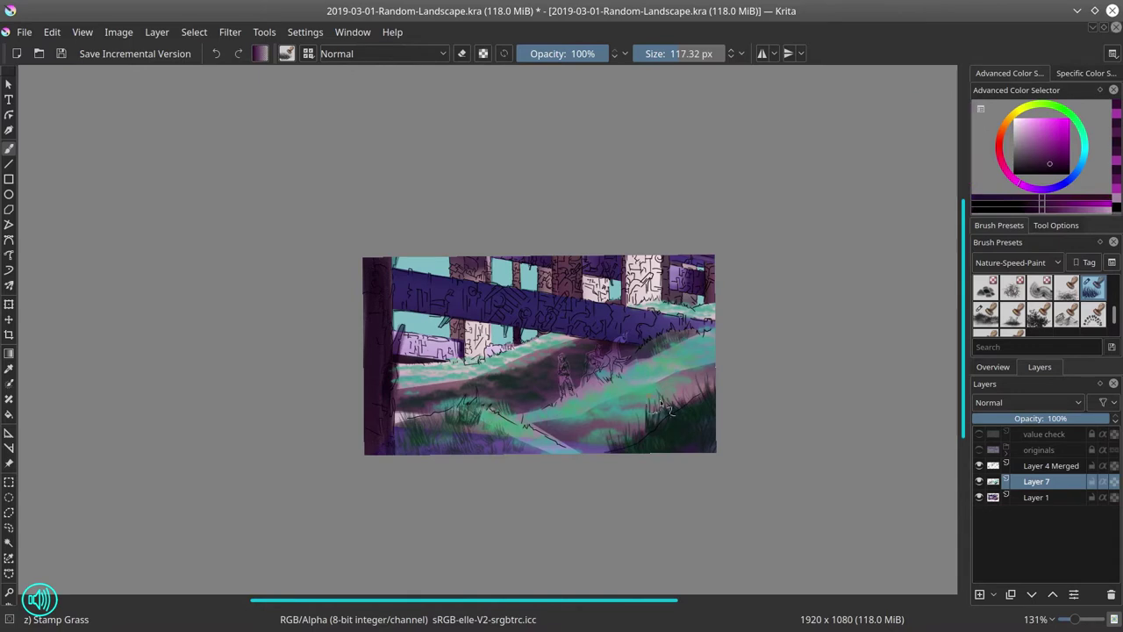
- Add smaller grass blades in varied shades along the left edge of the lower-right dune
{"action": "left_click_drag", "start_coordinate": [634, 413], "coordinate": [650, 412]}
{"action": "left_click", "coordinate": [1046, 149]}
{"action": "left_click_drag", "start_coordinate": [654, 409], "coordinate": [636, 416]}
{"action": "left_click", "coordinate": [1045, 163]}
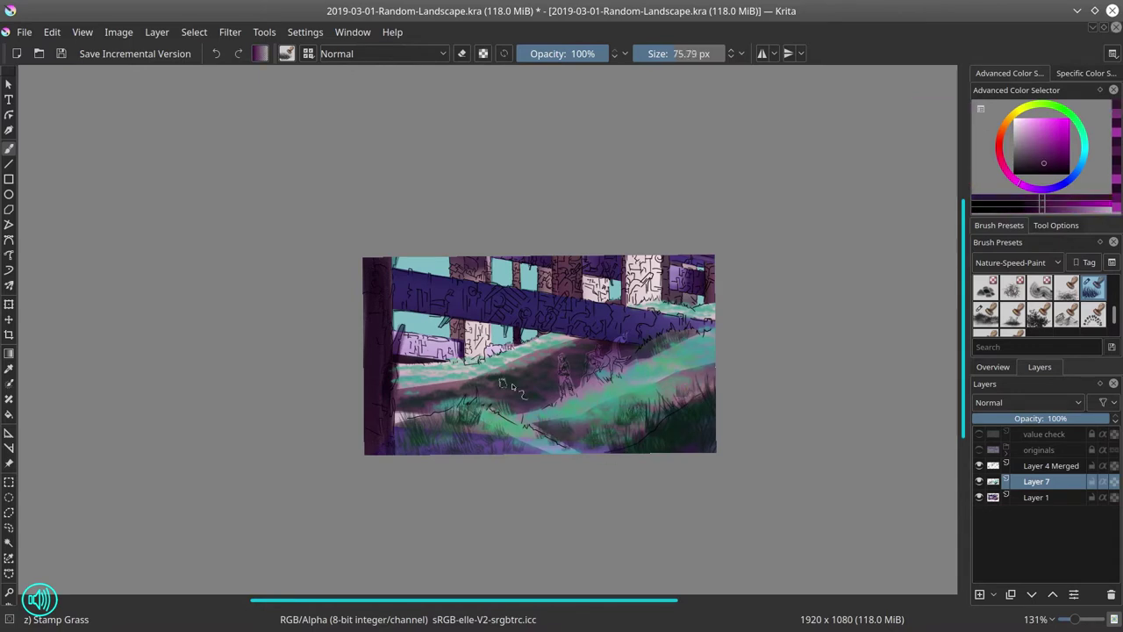
- Try the Stamp Stylised Tree brush in Overlay blending with a brighter magenta
{"action": "left_click", "coordinate": [1045, 130]}
{"action": "key", "text": "bracketleft"}
{"action": "key", "text": "bracketleft"}
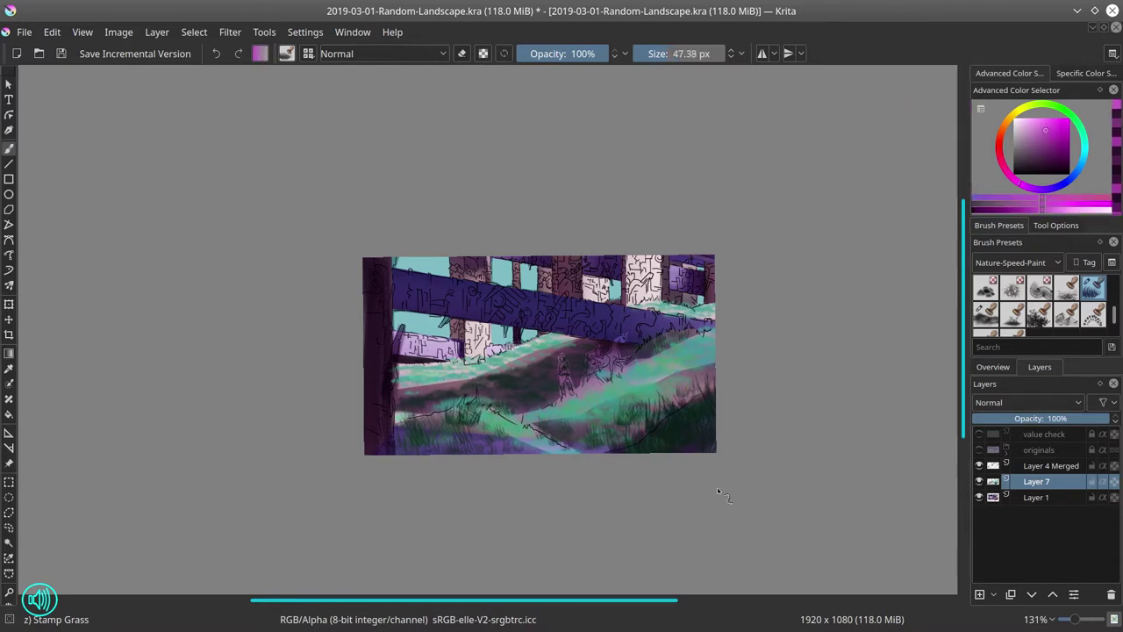
{"action": "left_click", "coordinate": [1093, 313]}
{"action": "key", "text": "alt+shift+o"}
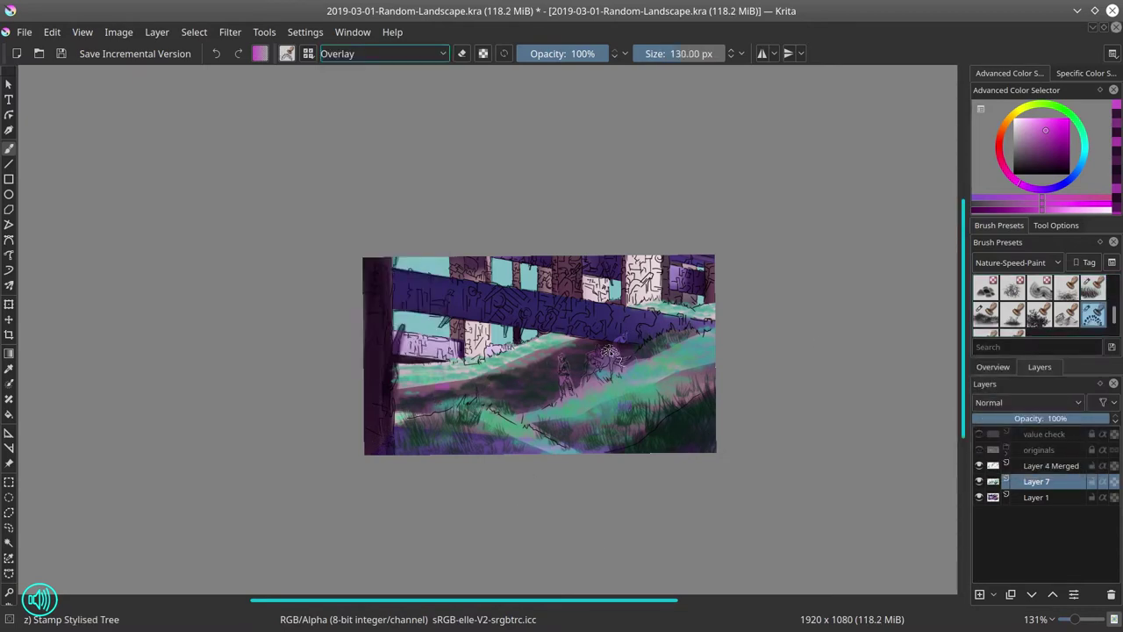
- Choose the Shapes Mecha brush in Normal blending and texture the large foreground pillar and fallen beam with colors sampled from the painting
{"action": "scroll", "coordinate": [1040, 307], "scroll_direction": "up", "scroll_amount": 8}
{"action": "left_click", "coordinate": [1040, 288]}
{"action": "left_click", "coordinate": [338, 55]}
{"action": "left_click", "coordinate": [287, 53]}
{"action": "left_click", "coordinate": [342, 59]}
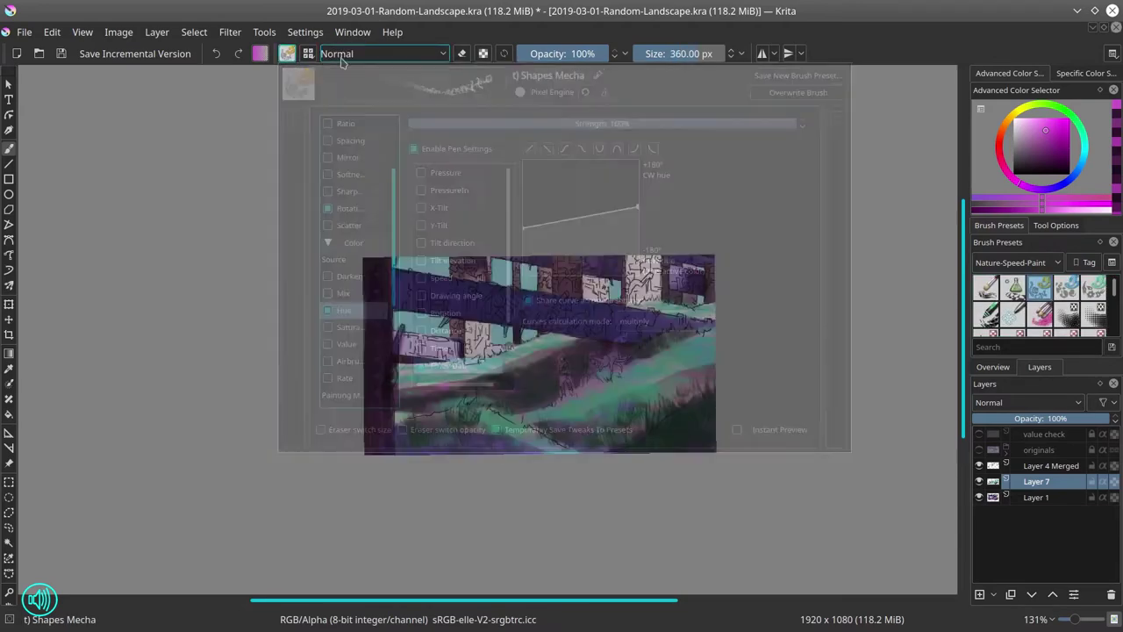
{"action": "left_click", "coordinate": [379, 307], "text": "ctrl"}
{"action": "left_click_drag", "start_coordinate": [375, 291], "coordinate": [391, 423]}
{"action": "left_click", "coordinate": [421, 292], "text": "ctrl"}
{"action": "left_click_drag", "start_coordinate": [375, 272], "coordinate": [375, 384]}
{"action": "left_click_drag", "start_coordinate": [536, 309], "coordinate": [628, 335]}
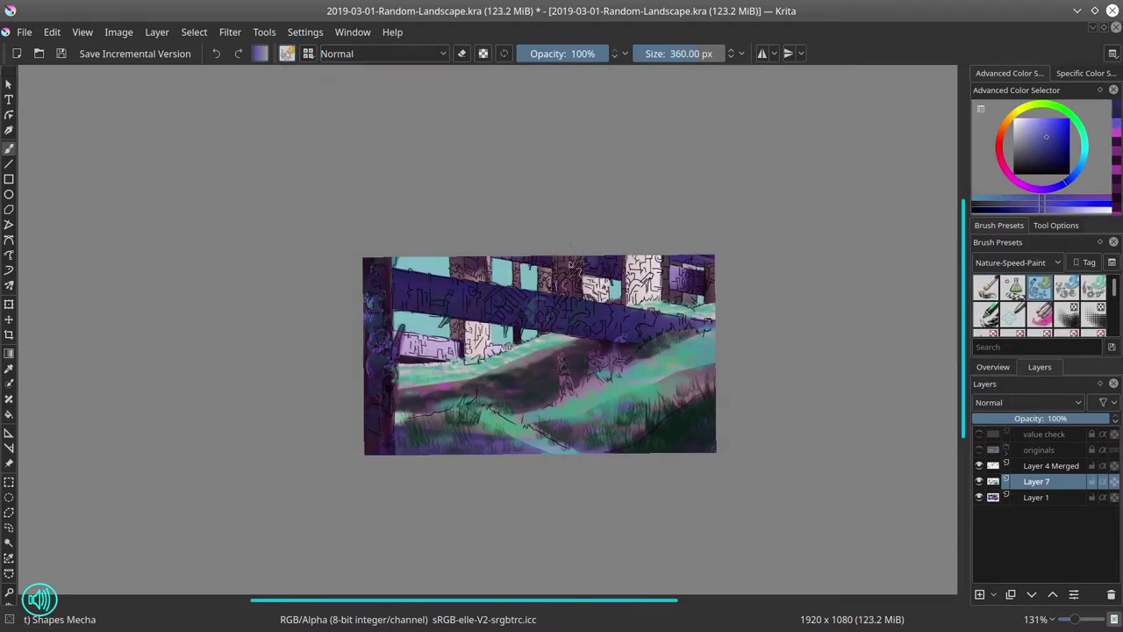
- Paint Shapes Mecha texture over the background pillars and along the fallen beam using sampled blue and violet tones
{"action": "left_click_drag", "start_coordinate": [570, 265], "coordinate": [569, 286]}
{"action": "left_click", "coordinate": [684, 279], "text": "ctrl"}
{"action": "mouse_move", "coordinate": [643, 264]}
{"action": "left_mouse_down"}
{"action": "mouse_move", "coordinate": [644, 293]}
{"action": "mouse_move", "coordinate": [599, 295]}
{"action": "left_mouse_up"}
{"action": "left_click", "coordinate": [491, 303], "text": "ctrl"}
{"action": "left_click_drag", "start_coordinate": [477, 330], "coordinate": [472, 355]}
{"action": "left_click", "coordinate": [430, 345], "text": "ctrl"}
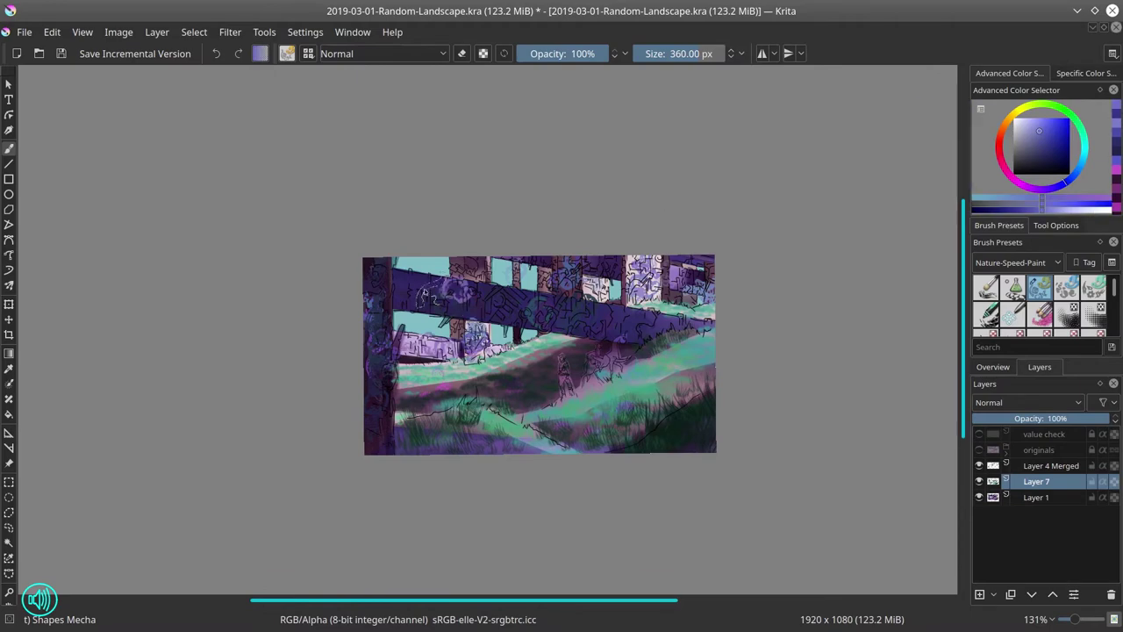
{"action": "left_click_drag", "start_coordinate": [425, 293], "coordinate": [416, 288]}
{"action": "left_click", "coordinate": [465, 298], "text": "ctrl"}
{"action": "left_click_drag", "start_coordinate": [517, 320], "coordinate": [401, 305]}
- Restore the previous selection and adjust that part of Layer 7 with Color Adjustment curves
{"action": "left_click", "coordinate": [194, 33]}
{"action": "left_click", "coordinate": [220, 92]}
{"action": "left_click", "coordinate": [230, 32]}
{"action": "mouse_move", "coordinate": [263, 94]}
{"action": "left_click", "coordinate": [492, 133]}
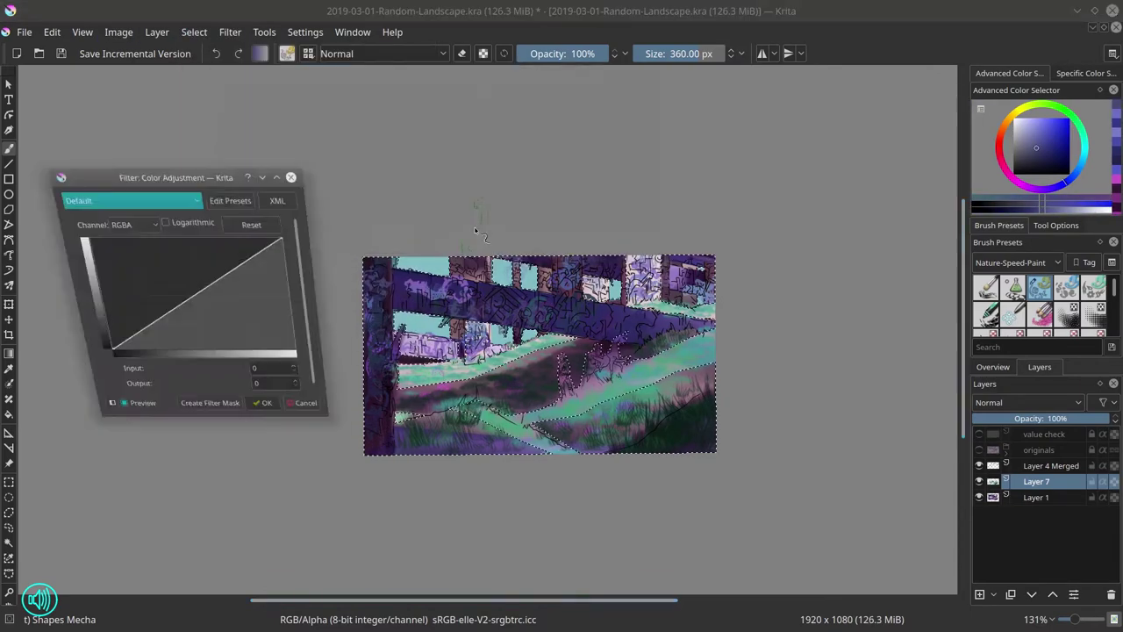
{"action": "mouse_move", "coordinate": [175, 297]}
{"action": "left_mouse_down"}
{"action": "mouse_move", "coordinate": [186, 314]}
{"action": "mouse_move", "coordinate": [177, 285]}
{"action": "left_mouse_up"}
{"action": "left_click", "coordinate": [240, 452]}
- Invert the selection and adjust the opposite areas of Layer 7 with Color Adjustment curves
{"action": "left_click", "coordinate": [194, 32]}
{"action": "left_click", "coordinate": [221, 103]}
{"action": "left_click", "coordinate": [230, 33]}
{"action": "left_click", "coordinate": [491, 133]}
{"action": "left_click", "coordinate": [250, 451]}
- Mirror the image horizontally and clear the selection
{"action": "left_click", "coordinate": [119, 32]}
{"action": "left_click", "coordinate": [201, 199]}
{"action": "left_click", "coordinate": [194, 32]}
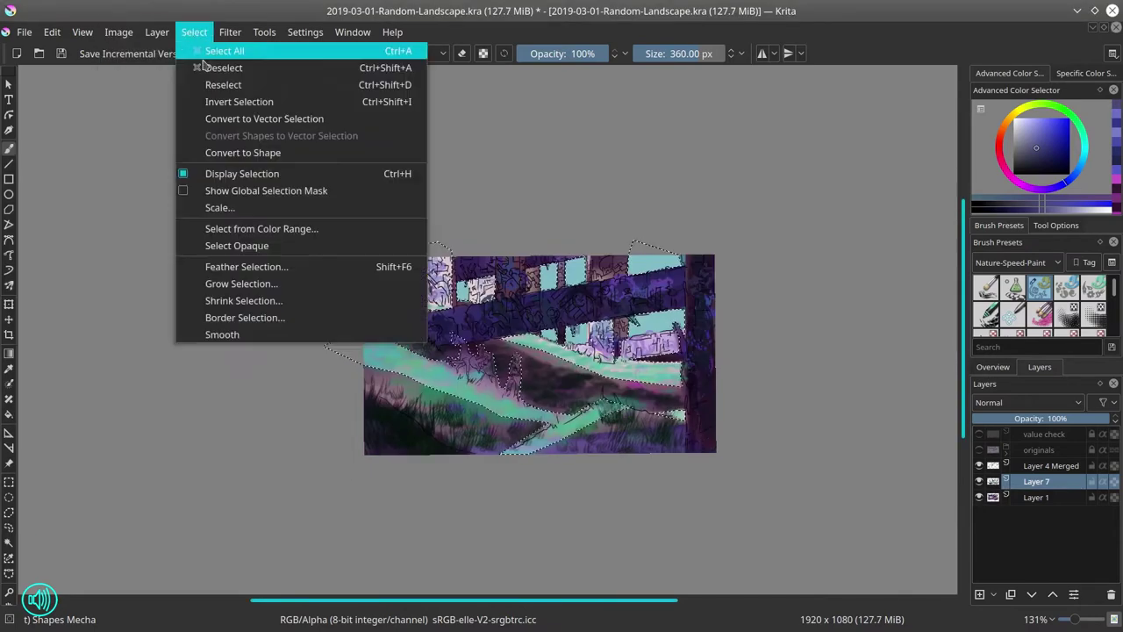
{"action": "left_click", "coordinate": [205, 67]}
- Import the orange flower texture from the Nature reference pictures as a new layer
{"action": "left_click", "coordinate": [156, 32]}
{"action": "mouse_move", "coordinate": [188, 121]}
{"action": "left_click", "coordinate": [387, 176]}
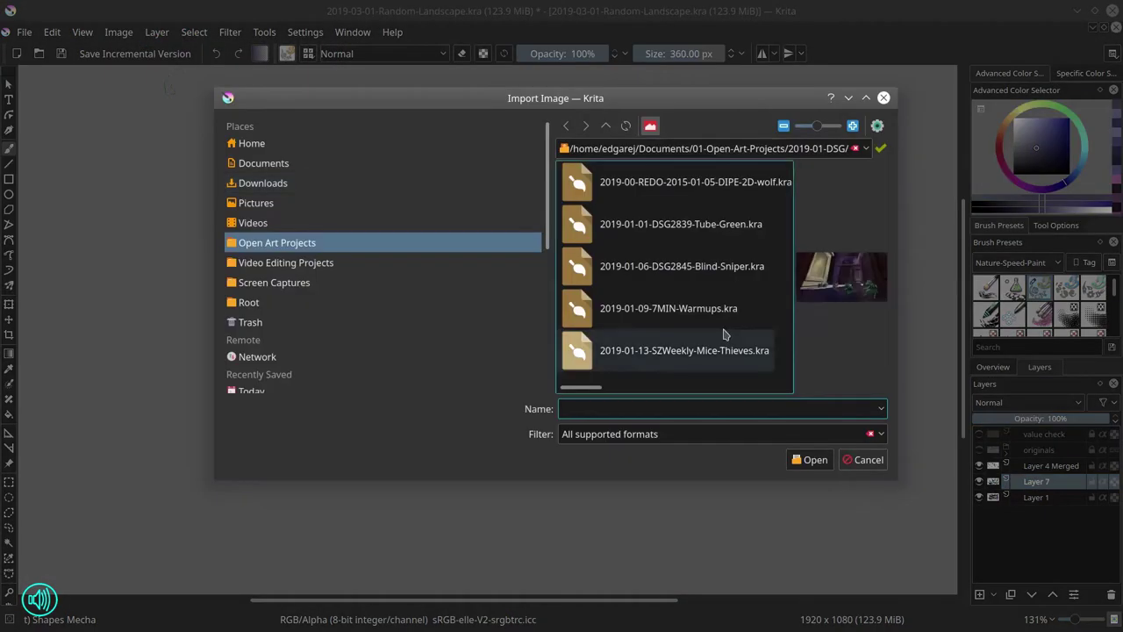
{"action": "left_click", "coordinate": [684, 225]}
{"action": "left_click", "coordinate": [651, 266]}
{"action": "left_click_drag", "start_coordinate": [628, 389], "coordinate": [672, 389]}
{"action": "left_click", "coordinate": [672, 354]}
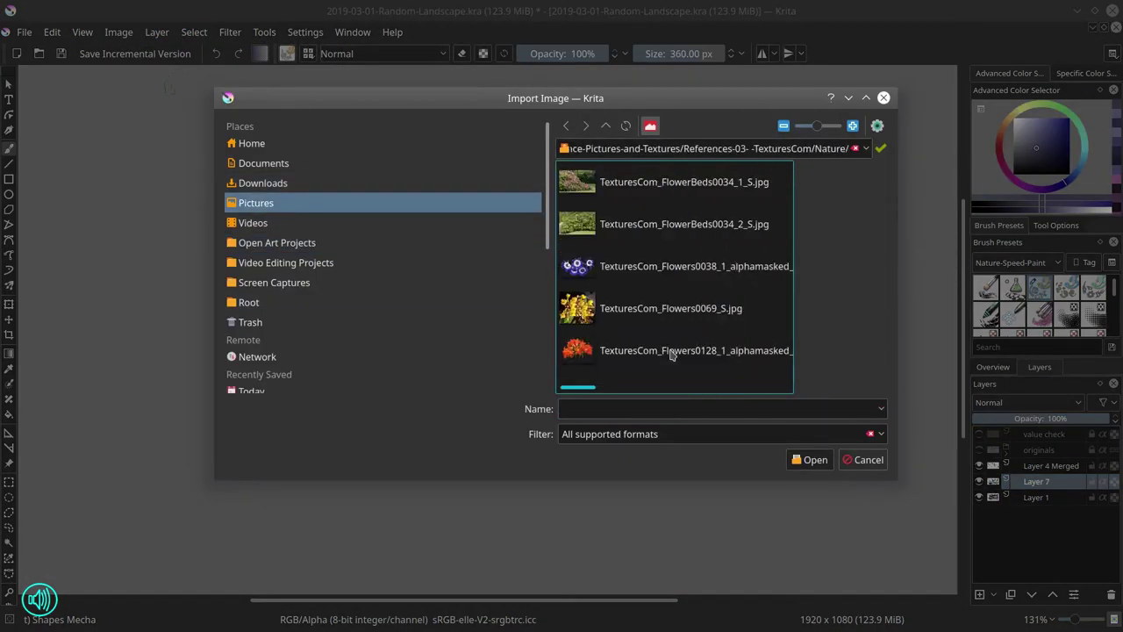
{"action": "left_click_drag", "start_coordinate": [584, 387], "coordinate": [690, 490]}
{"action": "left_click", "coordinate": [628, 354]}
{"action": "left_click", "coordinate": [797, 460]}
- Set the orange flower layer to 71% opacity and transform it to spread over the lower part of the scene
{"action": "left_click", "coordinate": [1071, 419]}
{"action": "left_click", "coordinate": [8, 305]}
{"action": "left_click_drag", "start_coordinate": [616, 462], "coordinate": [602, 479]}
{"action": "key", "text": "Return"}
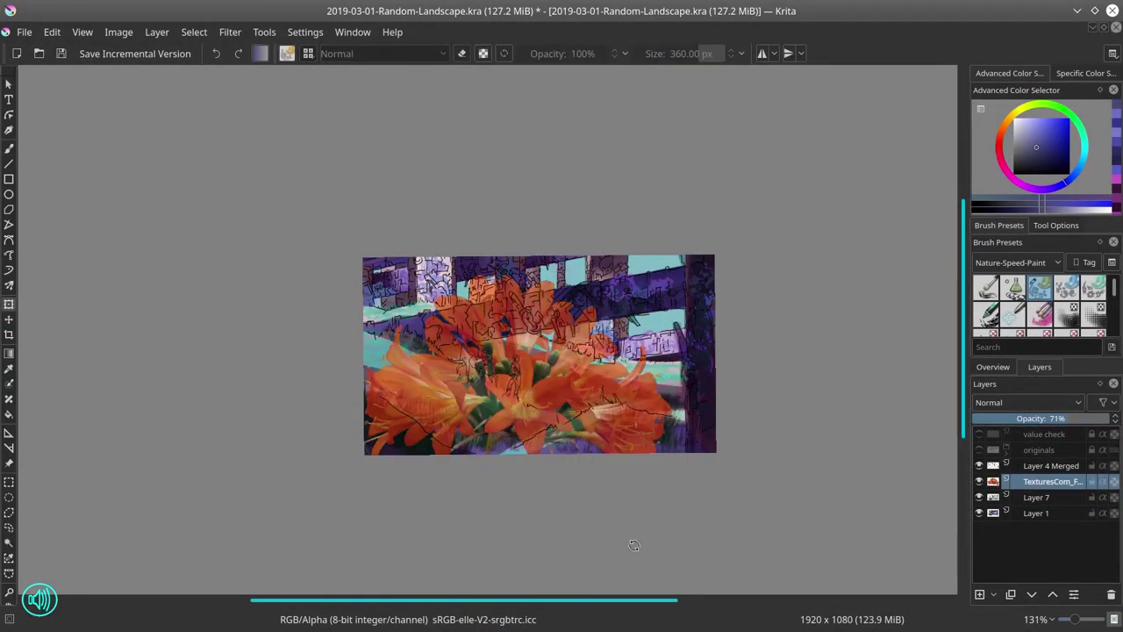
- Import the yellow flower texture as another new layer
{"action": "left_click", "coordinate": [157, 33]}
{"action": "mouse_move", "coordinate": [195, 126]}
{"action": "mouse_move", "coordinate": [423, 199]}
{"action": "left_click", "coordinate": [535, 195]}
{"action": "left_click", "coordinate": [799, 459]}
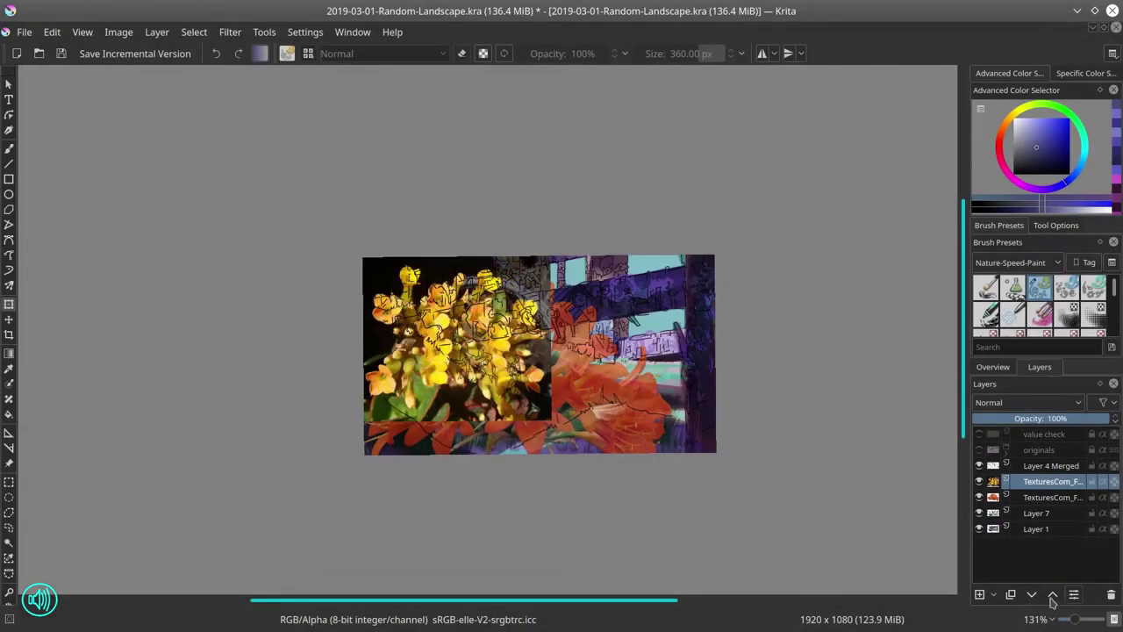
- Enlarge the yellow flower layer to cover the canvas, placed beneath the orange flower layer
{"action": "left_click_drag", "start_coordinate": [552, 421], "coordinate": [742, 589]}
{"action": "left_click_drag", "start_coordinate": [364, 257], "coordinate": [331, 123]}
{"action": "left_click_drag", "start_coordinate": [620, 437], "coordinate": [638, 414]}
{"action": "key", "text": "Return"}
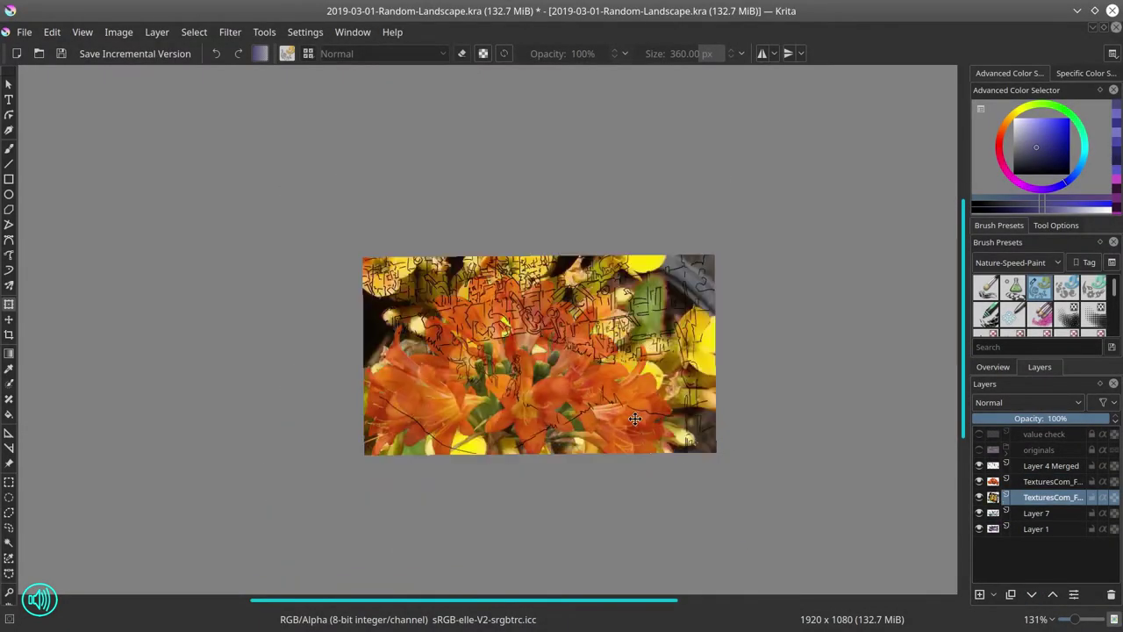
- Merge the orange flower layer with the yellow flower layer below it
{"action": "left_click", "coordinate": [1046, 482]}
{"action": "right_click", "coordinate": [1046, 483]}
{"action": "left_click", "coordinate": [1010, 283]}
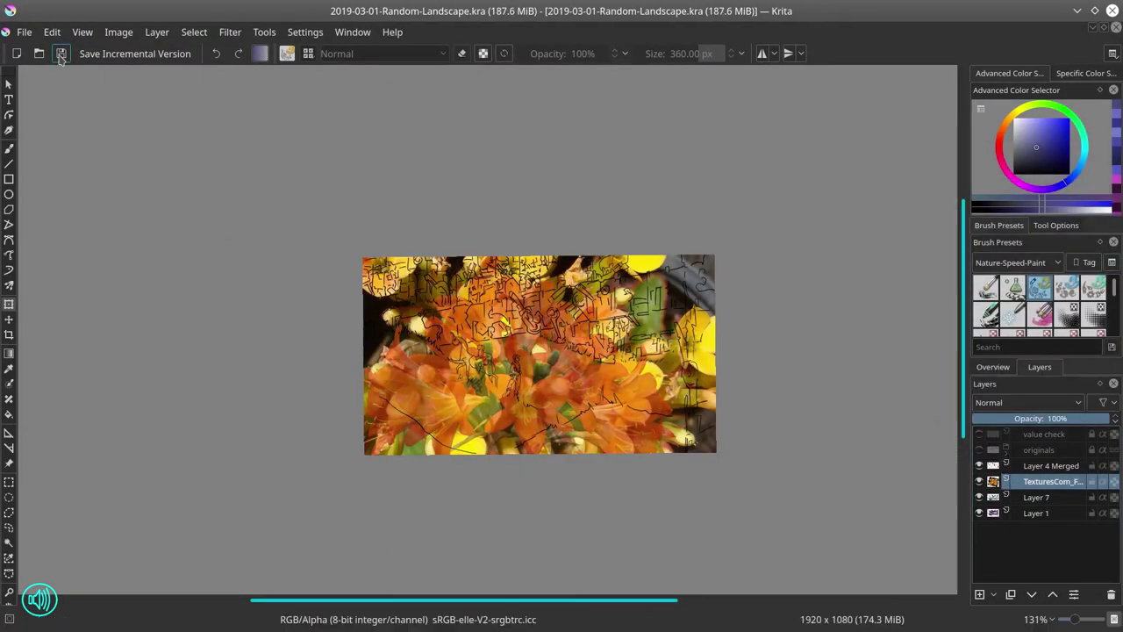
- Lighten the flower layer's lit areas and darken its shadow areas with filter adjustments on the restored selection and its inverse
{"action": "left_click", "coordinate": [194, 32]}
{"action": "left_click", "coordinate": [196, 81]}
{"action": "left_click", "coordinate": [230, 32]}
{"action": "mouse_move", "coordinate": [244, 72]}
{"action": "left_click", "coordinate": [491, 107]}
{"action": "left_click_drag", "start_coordinate": [167, 302], "coordinate": [194, 330]}
{"action": "left_click", "coordinate": [242, 450]}
{"action": "left_click", "coordinate": [194, 32]}
{"action": "left_click", "coordinate": [218, 103]}
{"action": "left_click", "coordinate": [230, 32]}
{"action": "left_click", "coordinate": [502, 242]}
{"action": "left_click", "coordinate": [243, 450]}
- Set the flower layer to 53% opacity, move it below Layer 7, and clear the selection
{"action": "left_click", "coordinate": [1045, 419]}
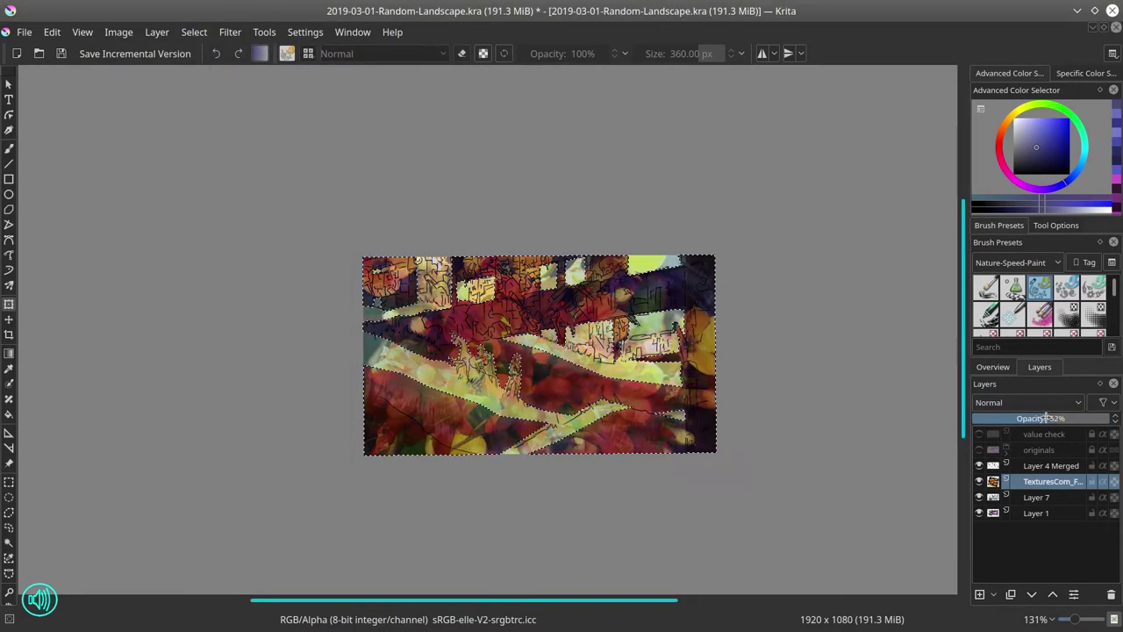
{"action": "left_click", "coordinate": [1032, 595]}
{"action": "left_click", "coordinate": [194, 31]}
{"action": "left_click", "coordinate": [194, 67]}
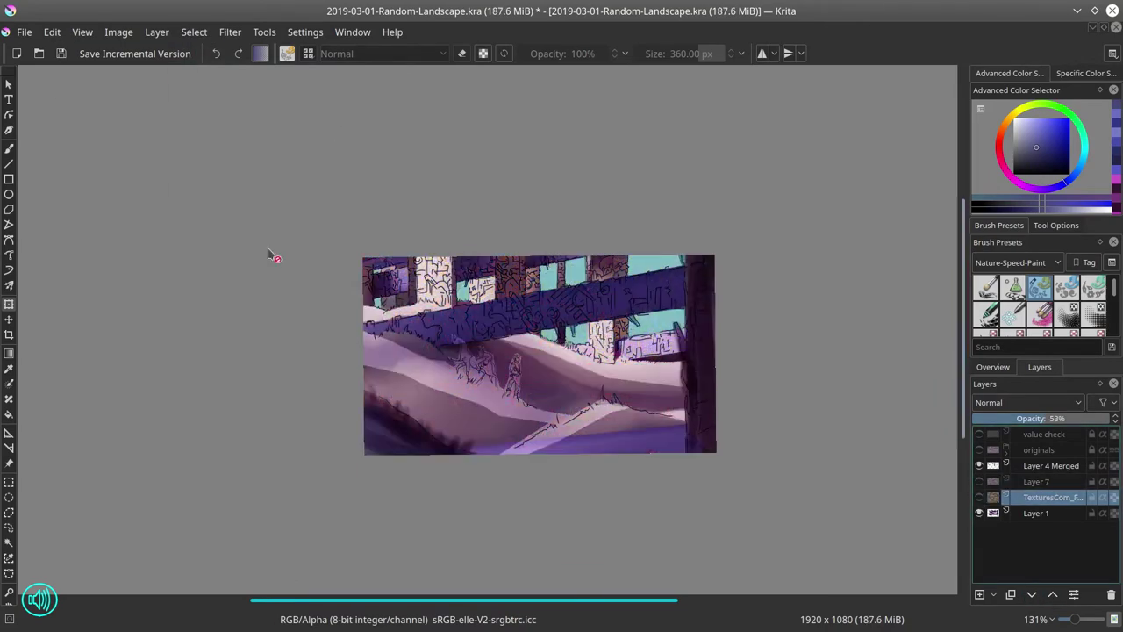
- Outline the turquoise sky gaps between the pillars above the fallen beam with the polygonal selection, starting from the far-left gaps
{"action": "key", "text": "plus"}
{"action": "key", "text": "plus"}
{"action": "key", "text": "plus"}
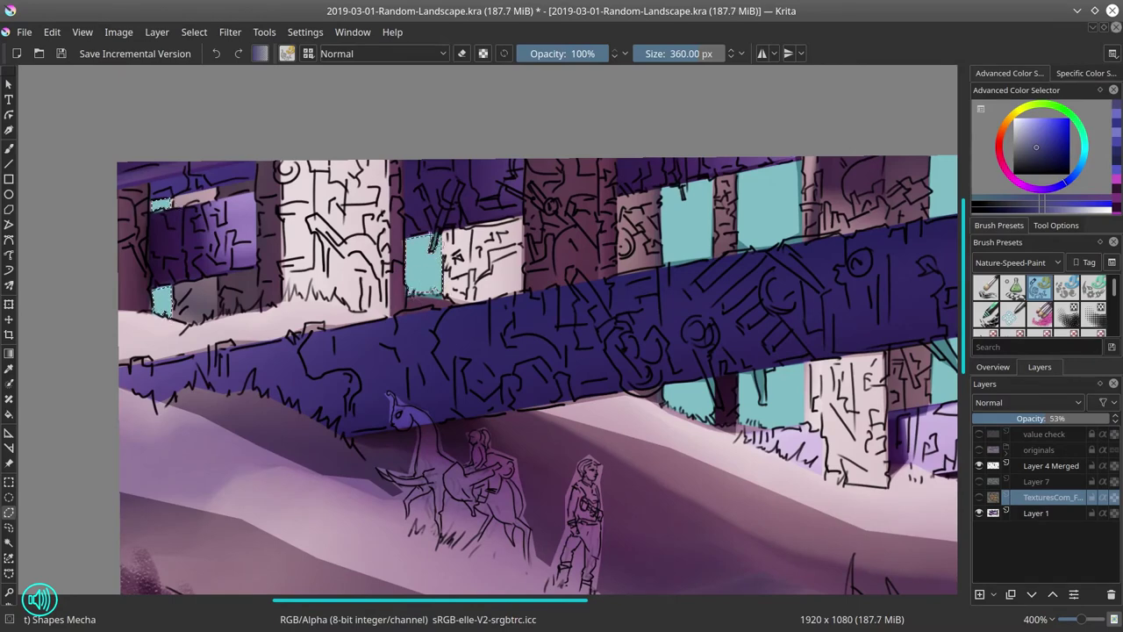
{"action": "left_click_drag", "start_coordinate": [668, 263], "coordinate": [491, 269]}
{"action": "left_click", "coordinate": [491, 272]}
{"action": "left_click", "coordinate": [485, 195]}
{"action": "left_click", "coordinate": [536, 187]}
{"action": "left_click", "coordinate": [535, 261]}
{"action": "double_click", "coordinate": [492, 272]}
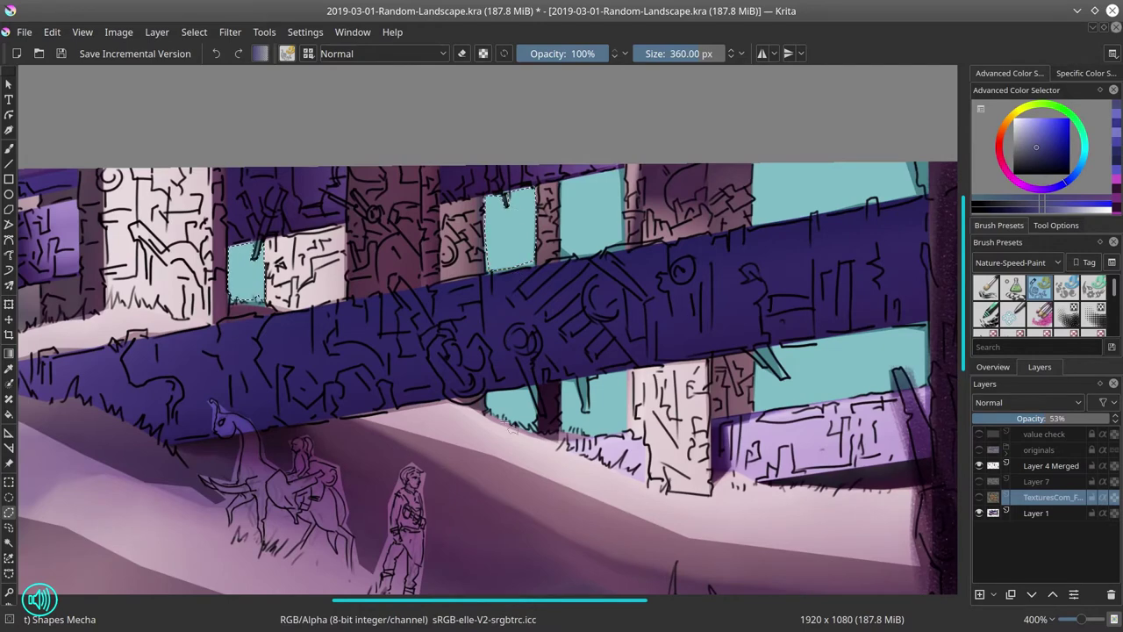
- Add the sky gaps beneath the fallen beam and the next gap above it to the selection
{"action": "left_click_drag", "start_coordinate": [512, 428], "coordinate": [497, 389]}
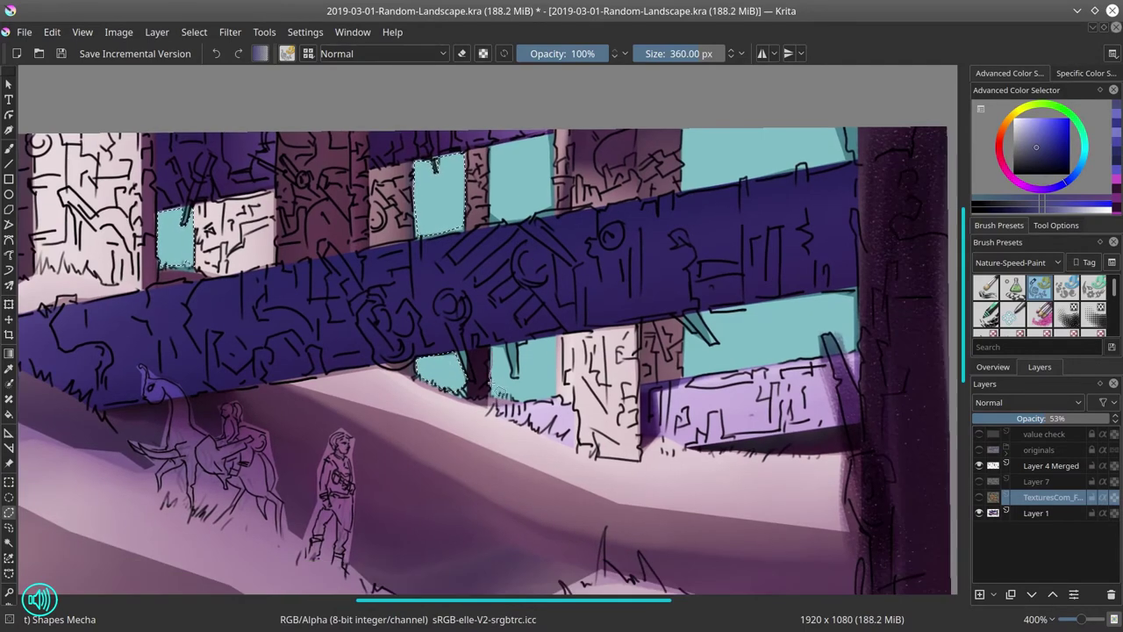
{"action": "left_click", "coordinate": [514, 373], "text": "shift"}
{"action": "double_click", "coordinate": [548, 133]}
{"action": "left_click_drag", "start_coordinate": [520, 190], "coordinate": [355, 209]}
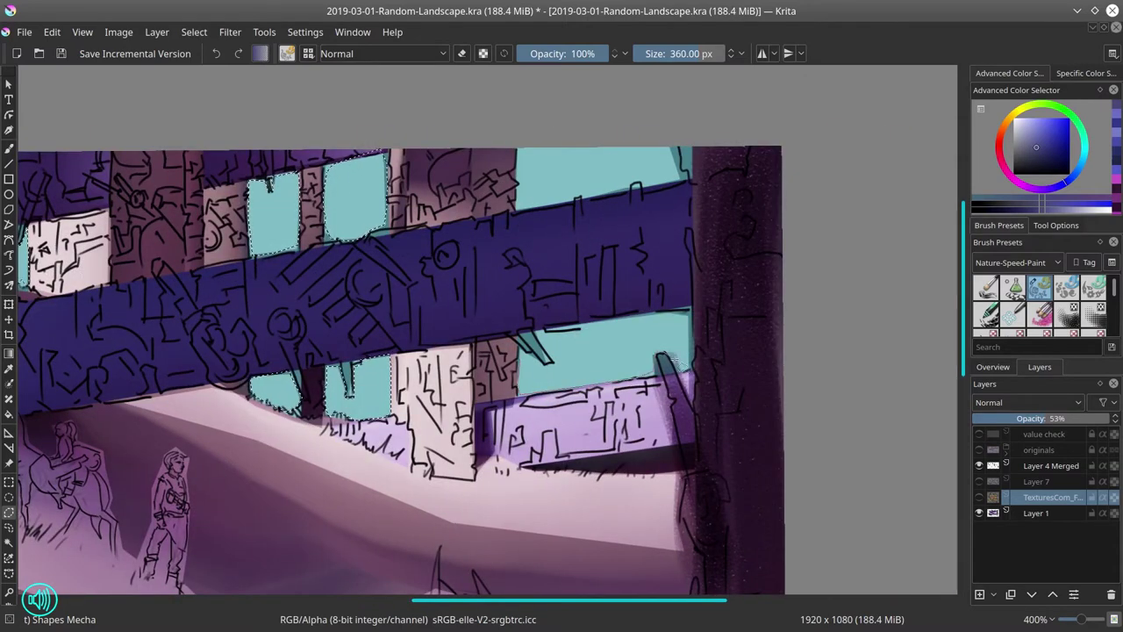
{"action": "double_click", "coordinate": [519, 340]}
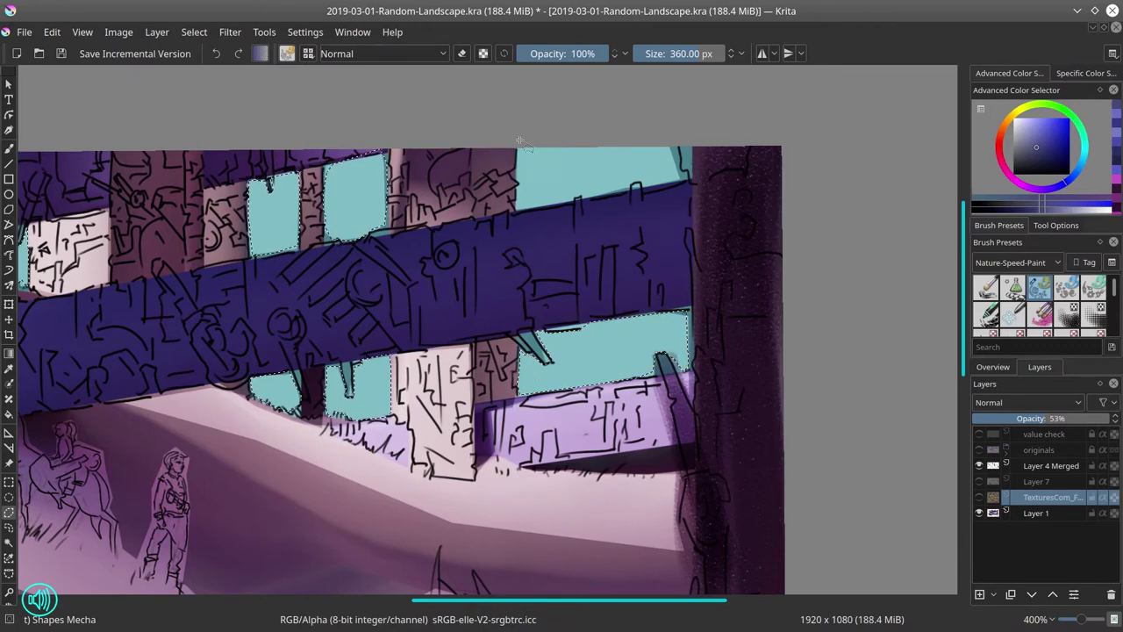
- Add the large sky gap above the beam beside the dark foreground pillar to the selection
{"action": "left_click", "coordinate": [518, 147]}
{"action": "left_click", "coordinate": [518, 210]}
{"action": "left_click", "coordinate": [630, 188]}
{"action": "left_click", "coordinate": [682, 180]}
{"action": "scroll", "coordinate": [361, 295], "scroll_direction": "down", "scroll_amount": 4}
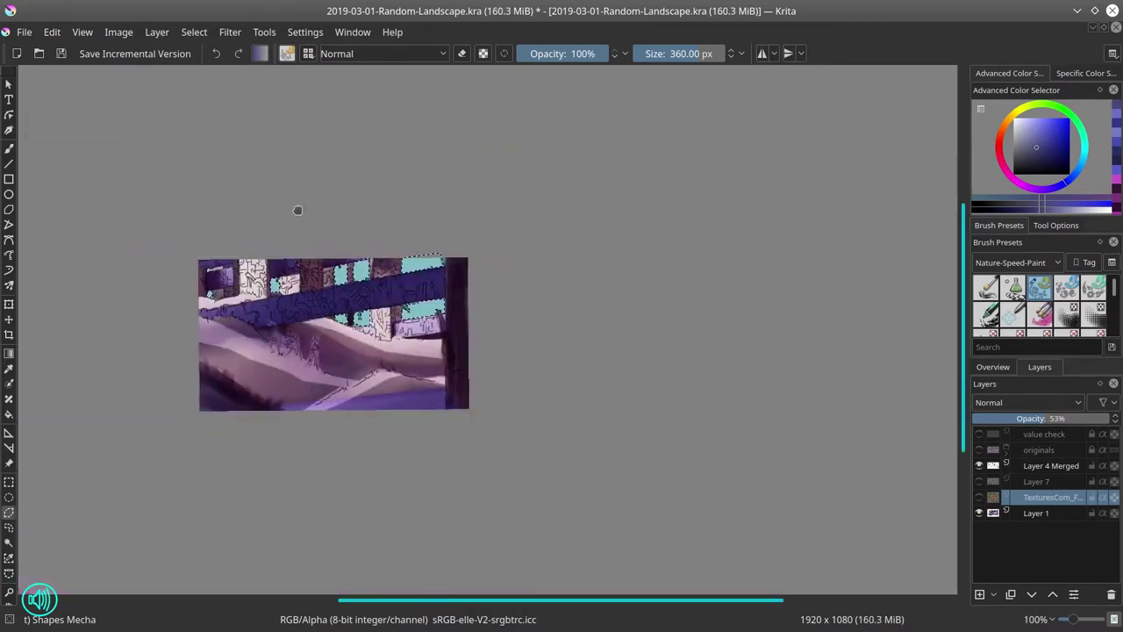
- Copy the selected sky gaps, paste them as a new layer, and move that layer above Layer 7
{"action": "left_click", "coordinate": [52, 32]}
{"action": "left_click", "coordinate": [100, 156]}
{"action": "left_click", "coordinate": [52, 33]}
{"action": "left_click", "coordinate": [66, 172]}
{"action": "left_click", "coordinate": [1054, 595]}
- Show Layer 7 and the flower layer, set the pasted sky layer's opacity to 88%, and save the file
{"action": "left_click", "coordinate": [980, 498]}
{"action": "left_click", "coordinate": [979, 513]}
{"action": "left_click_drag", "start_coordinate": [1085, 418], "coordinate": [1092, 418]}
{"action": "left_click", "coordinate": [61, 54]}
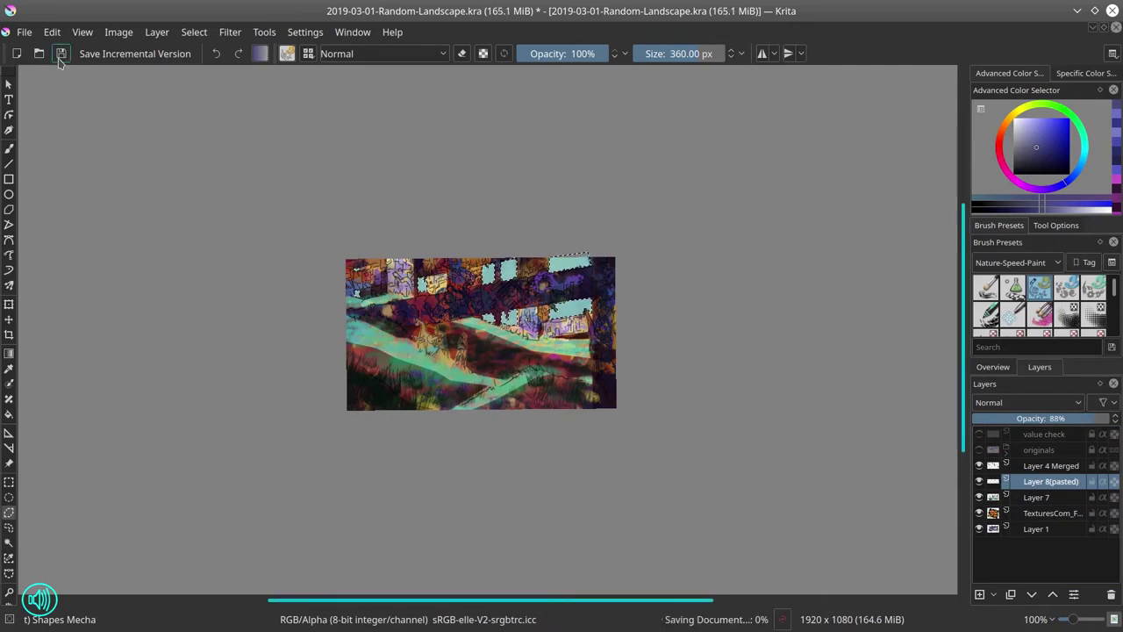
- Duplicate the Layer 4 Merged line art twice, merge the three copies into one layer, and clear the selection
{"action": "right_click", "coordinate": [1042, 467]}
{"action": "left_click", "coordinate": [988, 249]}
{"action": "right_click", "coordinate": [1041, 468]}
{"action": "left_click", "coordinate": [991, 249]}
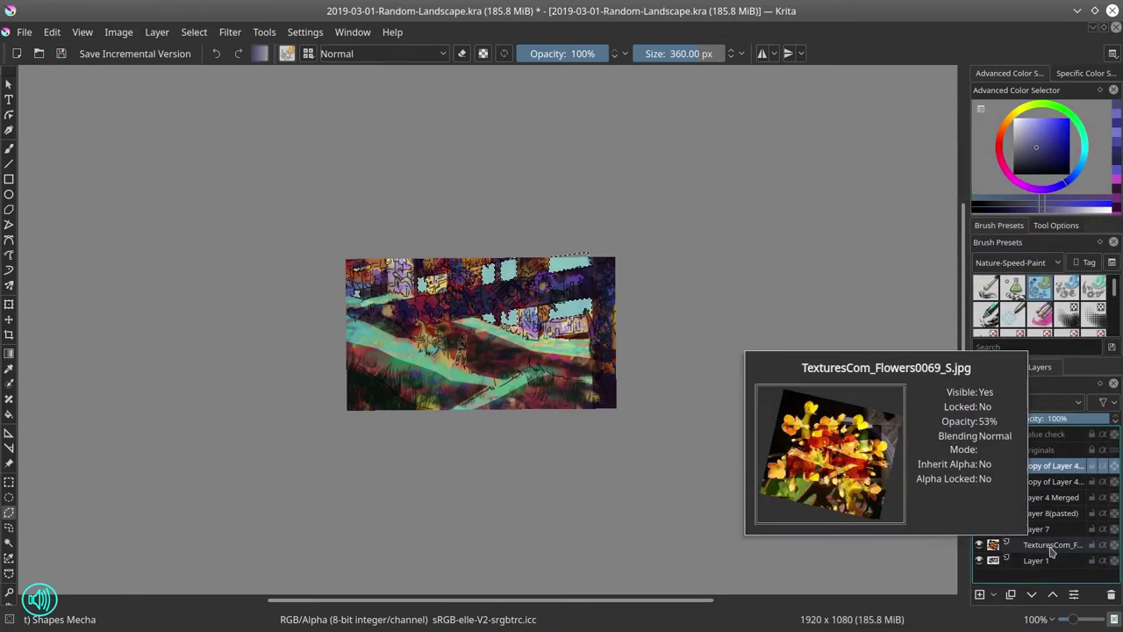
{"action": "left_click", "coordinate": [1053, 500], "text": "shift"}
{"action": "right_click", "coordinate": [1053, 500]}
{"action": "left_click", "coordinate": [1034, 413]}
{"action": "left_click", "coordinate": [194, 32]}
{"action": "left_click", "coordinate": [209, 68]}
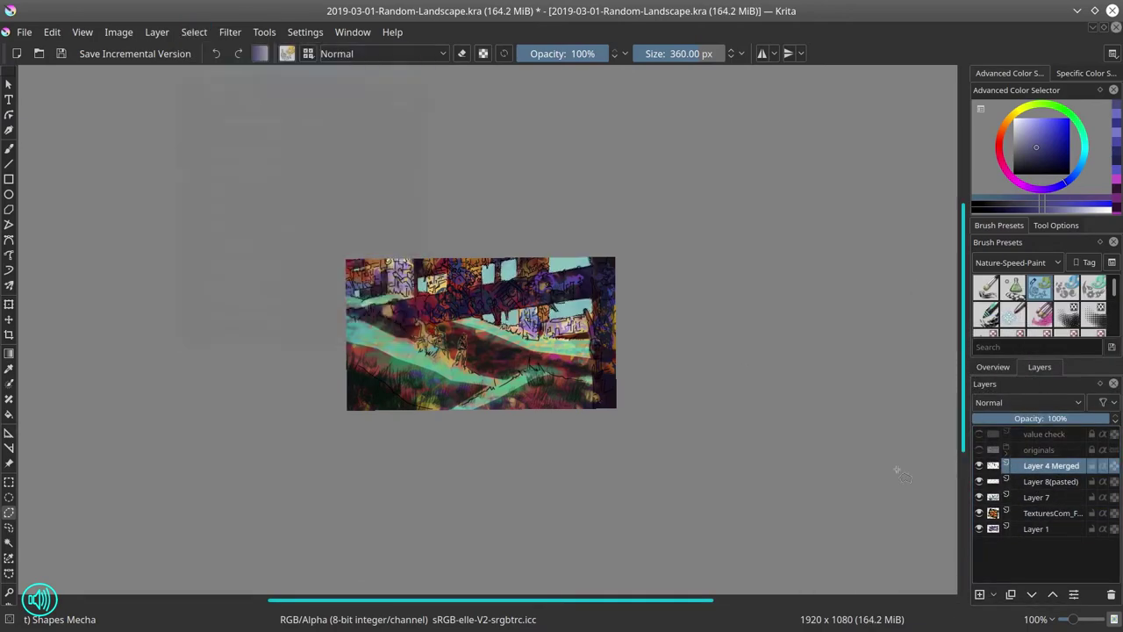
- With the flower layer active, sample the turquoise sky as brush colour and choose the Chalk Details preset from the Ej-Faves tag
{"action": "left_click", "coordinate": [980, 498]}
{"action": "left_click", "coordinate": [979, 497]}
{"action": "left_click", "coordinate": [1051, 514]}
{"action": "key", "text": "b"}
{"action": "left_click", "coordinate": [566, 263], "text": "ctrl"}
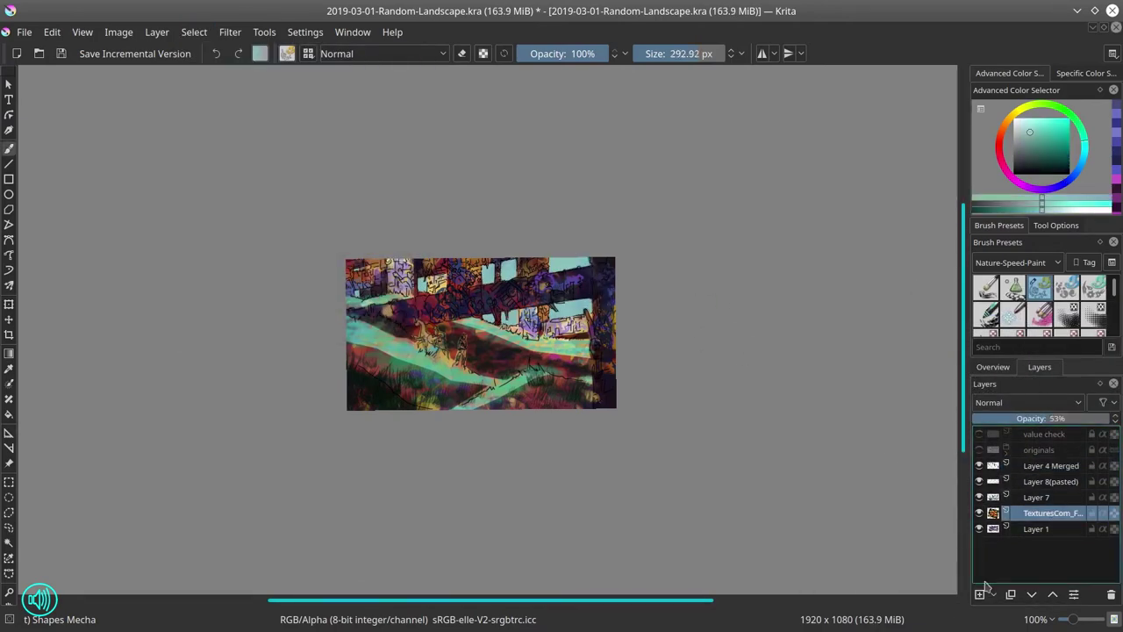
{"action": "left_click", "coordinate": [1018, 262]}
{"action": "left_click", "coordinate": [1003, 304]}
{"action": "left_click", "coordinate": [1013, 288]}
- Add a paint layer above the flower layer and hide the flower photo, Layer 7 and the line art
{"action": "left_click", "coordinate": [980, 595]}
{"action": "left_click", "coordinate": [979, 528]}
{"action": "left_click", "coordinate": [980, 497]}
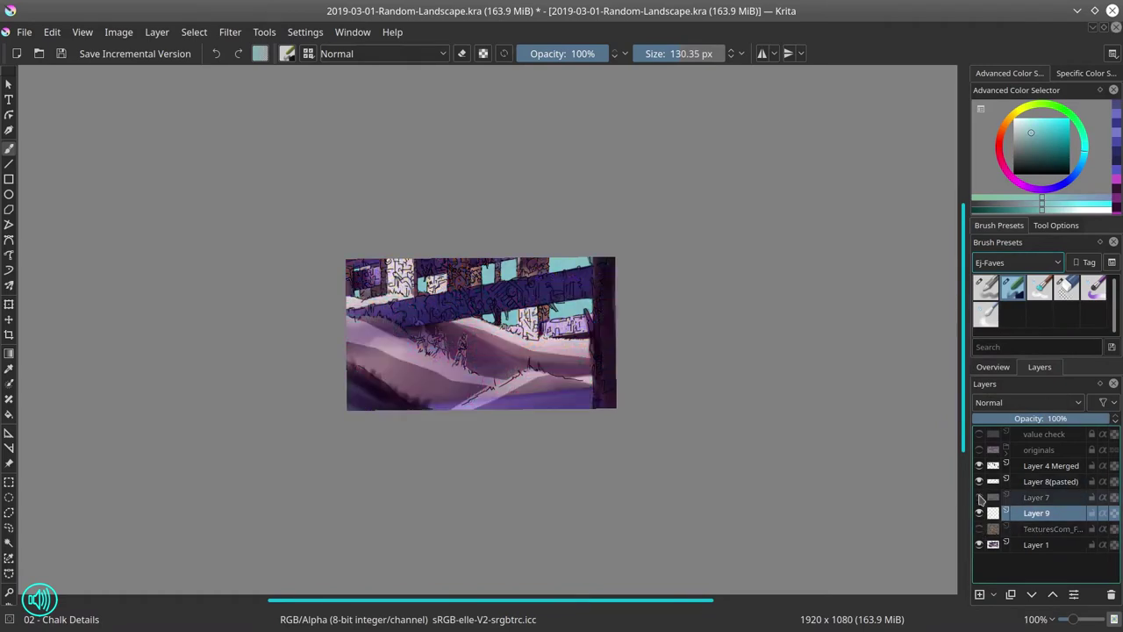
{"action": "left_click", "coordinate": [980, 465]}
- Brush turquoise haze over the distant pillars above and below the fallen beam, including the dark blocks on the far left
{"action": "left_click_drag", "start_coordinate": [443, 280], "coordinate": [426, 263]}
{"action": "mouse_move", "coordinate": [460, 269]}
{"action": "left_mouse_down"}
{"action": "mouse_move", "coordinate": [459, 286]}
{"action": "mouse_move", "coordinate": [499, 303]}
{"action": "left_mouse_up"}
{"action": "left_click_drag", "start_coordinate": [527, 262], "coordinate": [535, 279]}
{"action": "left_click_drag", "start_coordinate": [504, 314], "coordinate": [504, 326]}
{"action": "left_click_drag", "start_coordinate": [504, 265], "coordinate": [503, 281]}
{"action": "mouse_move", "coordinate": [525, 309]}
{"action": "left_mouse_down"}
{"action": "mouse_move", "coordinate": [531, 328]}
{"action": "mouse_move", "coordinate": [577, 328]}
{"action": "left_mouse_up"}
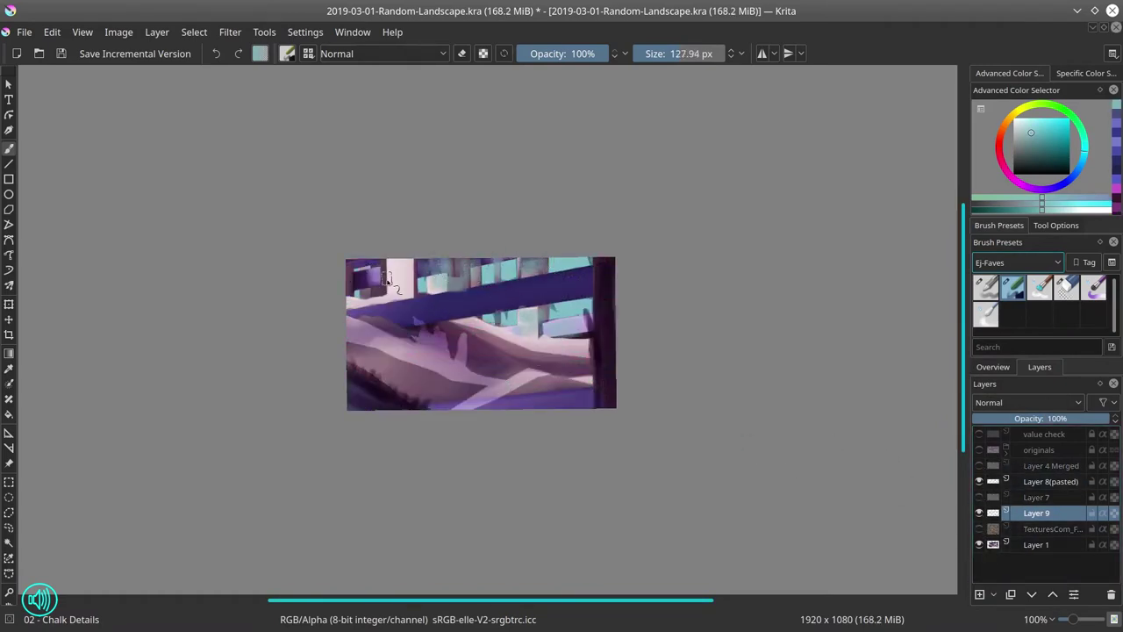
{"action": "left_click_drag", "start_coordinate": [381, 267], "coordinate": [379, 287]}
{"action": "left_click_drag", "start_coordinate": [373, 268], "coordinate": [361, 291]}
{"action": "left_click_drag", "start_coordinate": [358, 263], "coordinate": [377, 274]}
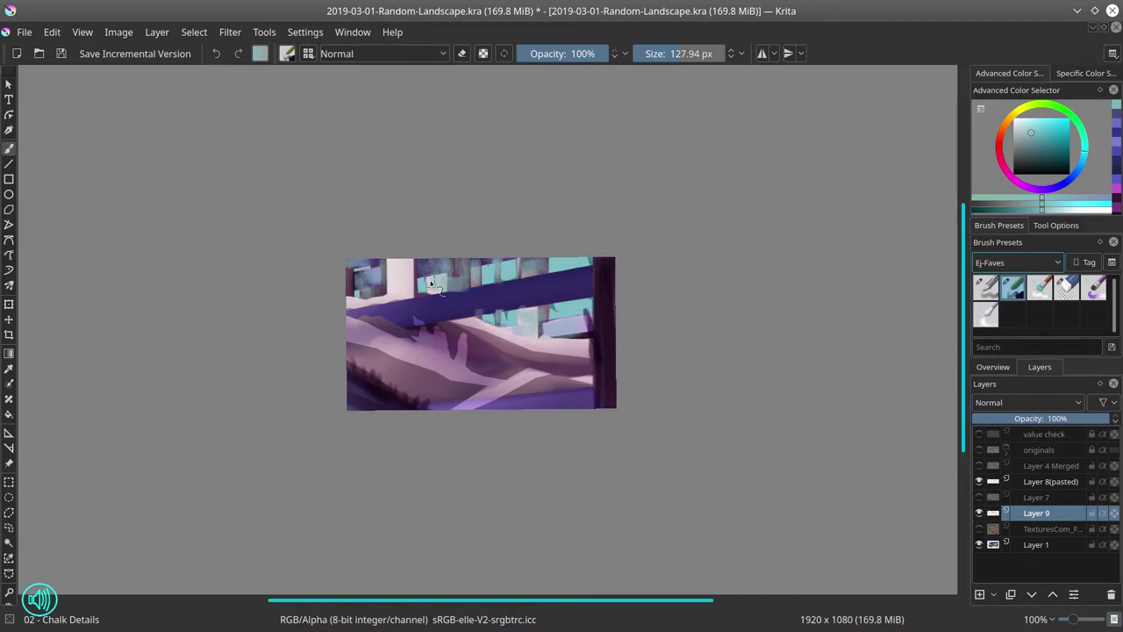
- Show the flower, Layer 7 and line art layers again and brush more turquoise haze over the right-hand distant pillars
{"action": "left_click", "coordinate": [979, 529]}
{"action": "left_click", "coordinate": [979, 498]}
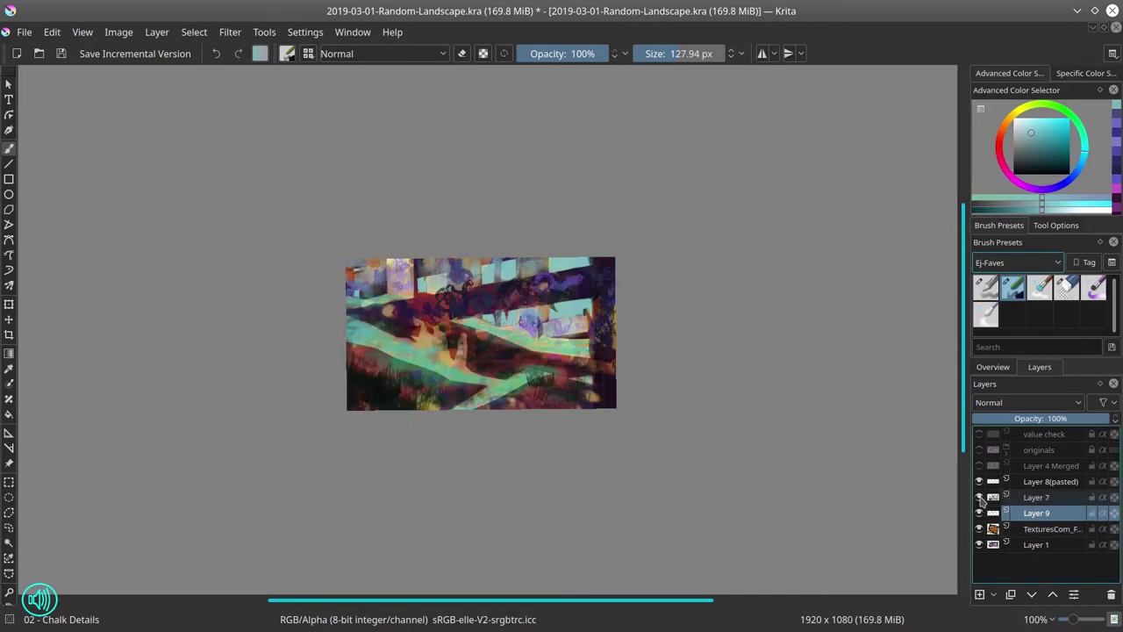
{"action": "left_click", "coordinate": [980, 466]}
{"action": "key", "text": "bracketright"}
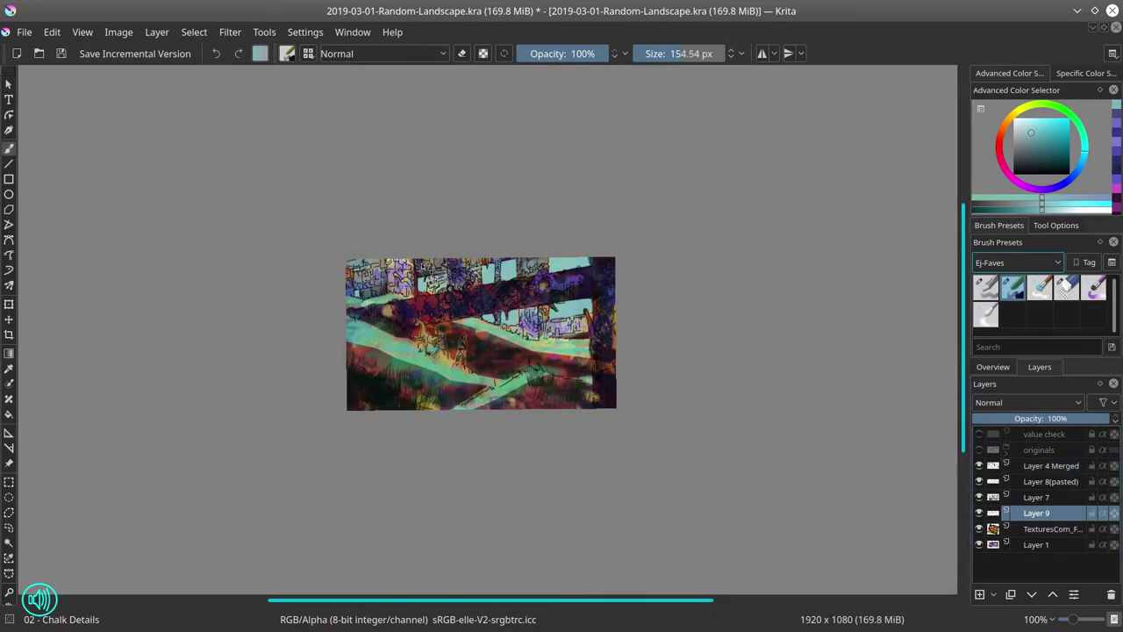
{"action": "left_click_drag", "start_coordinate": [540, 263], "coordinate": [551, 272]}
{"action": "mouse_move", "coordinate": [541, 327]}
{"action": "left_mouse_down"}
{"action": "mouse_move", "coordinate": [590, 331]}
{"action": "mouse_move", "coordinate": [574, 319]}
{"action": "left_mouse_up"}
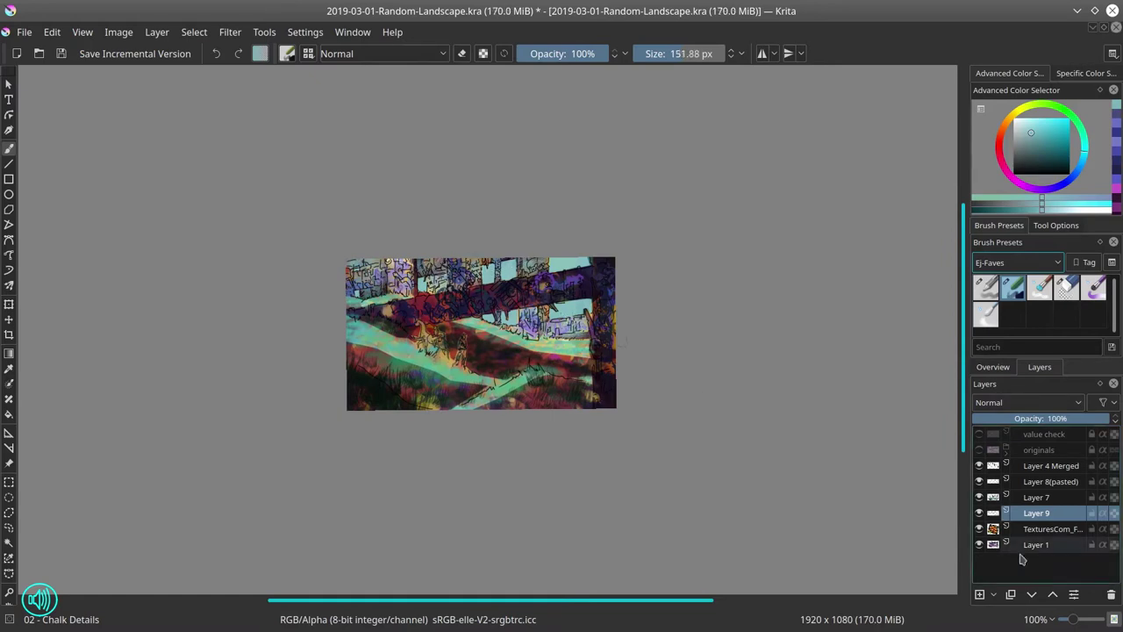
- Move Layer 9 above Layer 7, hide both and the flower layer, and add a new paint layer in Multiply mode
{"action": "left_click", "coordinate": [1053, 595]}
{"action": "left_click", "coordinate": [979, 497]}
{"action": "left_click", "coordinate": [980, 513]}
{"action": "left_click", "coordinate": [979, 529]}
{"action": "left_click", "coordinate": [979, 595]}
{"action": "left_click", "coordinate": [1079, 403]}
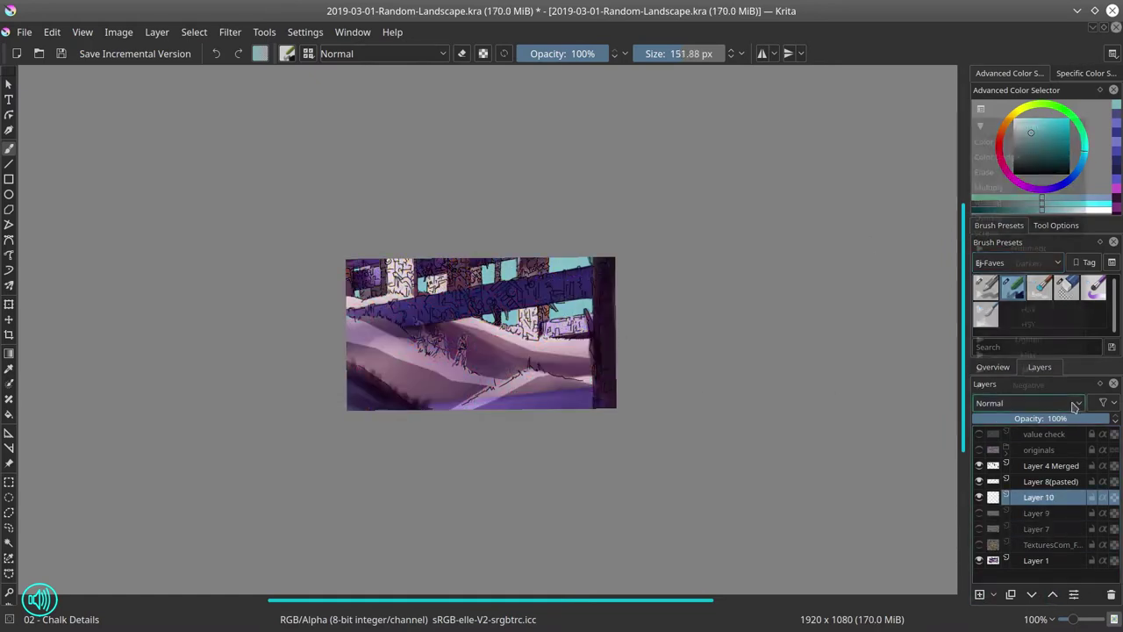
{"action": "left_click", "coordinate": [1009, 263]}
- Shade the distant pillars with turquoise on the Multiply layer, then show Layer 9, Layer 7 and the flower layer
{"action": "left_click_drag", "start_coordinate": [362, 283], "coordinate": [376, 291]}
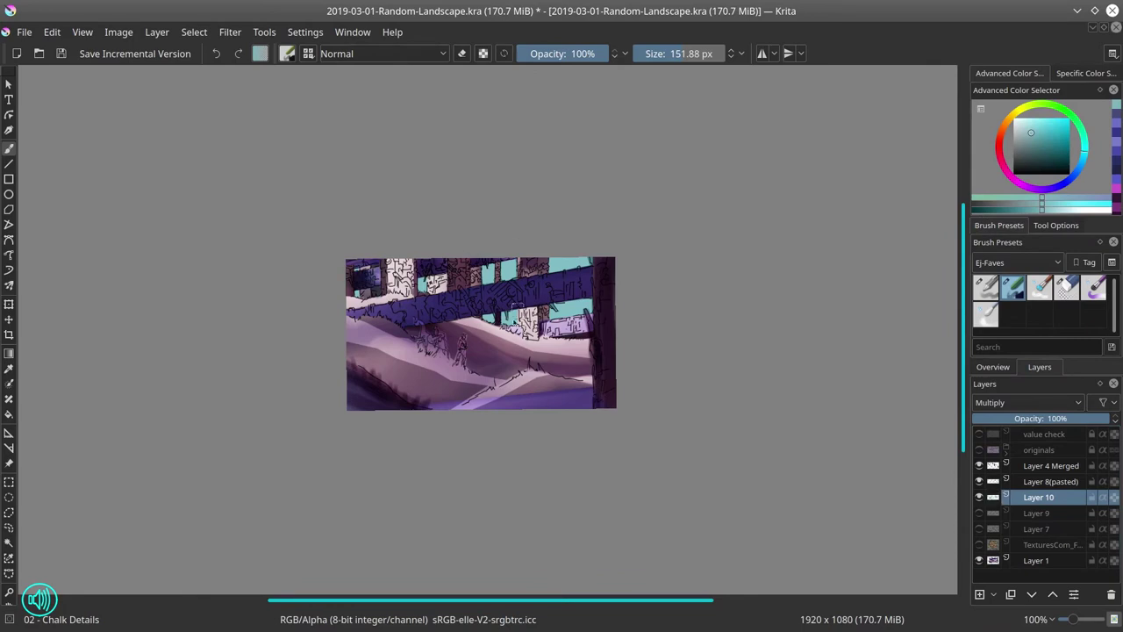
{"action": "key", "text": "bracketleft"}
{"action": "mouse_move", "coordinate": [500, 262]}
{"action": "left_mouse_down"}
{"action": "mouse_move", "coordinate": [499, 274]}
{"action": "mouse_move", "coordinate": [525, 273]}
{"action": "left_mouse_up"}
{"action": "mouse_move", "coordinate": [545, 307]}
{"action": "left_mouse_down"}
{"action": "mouse_move", "coordinate": [544, 335]}
{"action": "mouse_move", "coordinate": [588, 331]}
{"action": "left_mouse_up"}
{"action": "key", "text": "bracketleft"}
{"action": "left_click", "coordinate": [979, 513]}
{"action": "left_click", "coordinate": [980, 530]}
{"action": "left_click", "coordinate": [980, 545]}
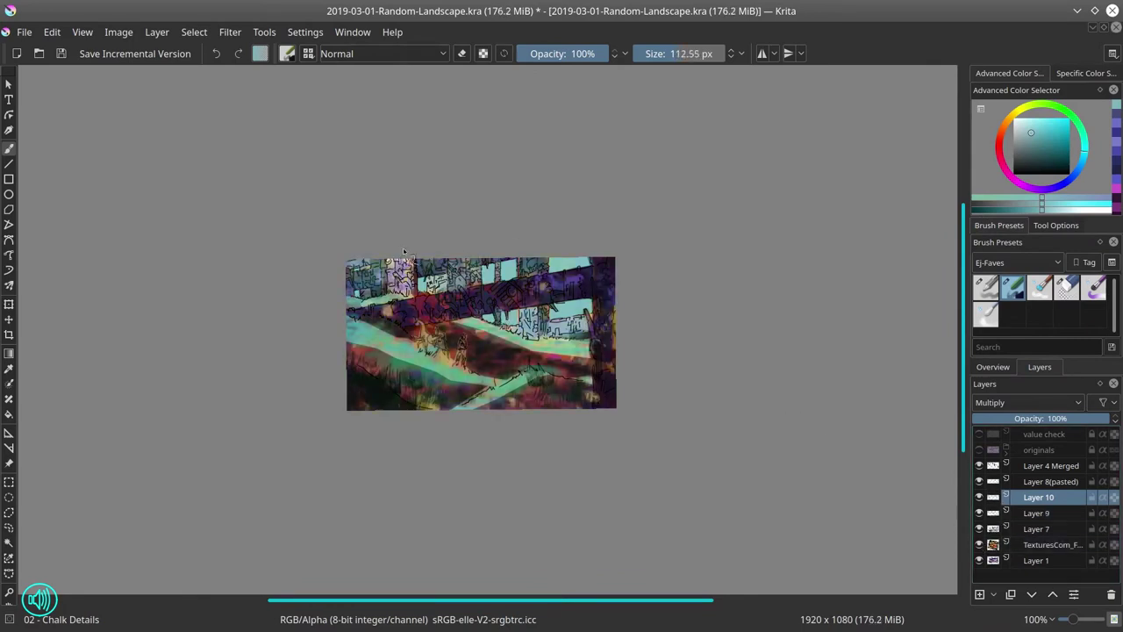
- Choose a darker teal and deepen the shadows on the distant pillars and blocks, shrinking the brush to about 89 px
{"action": "left_click", "coordinate": [1033, 153]}
{"action": "left_click_drag", "start_coordinate": [423, 262], "coordinate": [449, 278]}
{"action": "mouse_move", "coordinate": [353, 263]}
{"action": "left_mouse_down"}
{"action": "mouse_move", "coordinate": [358, 288]}
{"action": "mouse_move", "coordinate": [362, 267]}
{"action": "left_mouse_up"}
{"action": "left_click_drag", "start_coordinate": [430, 279], "coordinate": [446, 297]}
{"action": "key", "text": "bracketleft"}
{"action": "mouse_move", "coordinate": [493, 261]}
{"action": "left_mouse_down"}
{"action": "mouse_move", "coordinate": [502, 329]}
{"action": "mouse_move", "coordinate": [546, 332]}
{"action": "left_mouse_up"}
{"action": "key", "text": "bracketleft"}
{"action": "left_click_drag", "start_coordinate": [560, 333], "coordinate": [588, 337]}
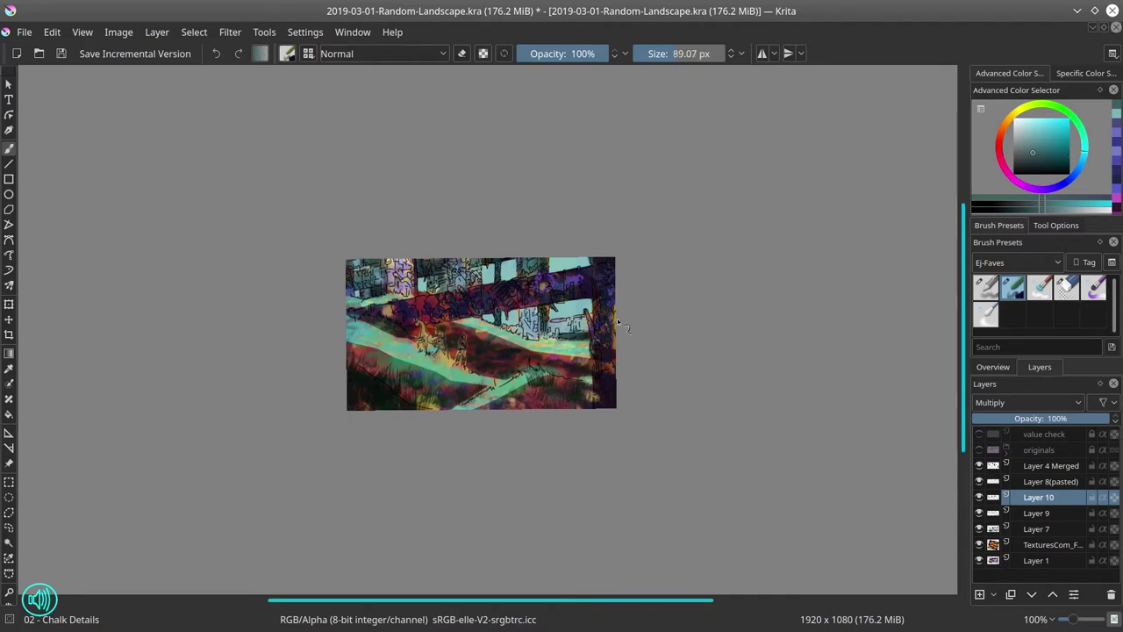
- Choose a still darker teal and enlarge the brush to about 100 px for shading on the Multiply layer
{"action": "left_click", "coordinate": [1033, 164]}
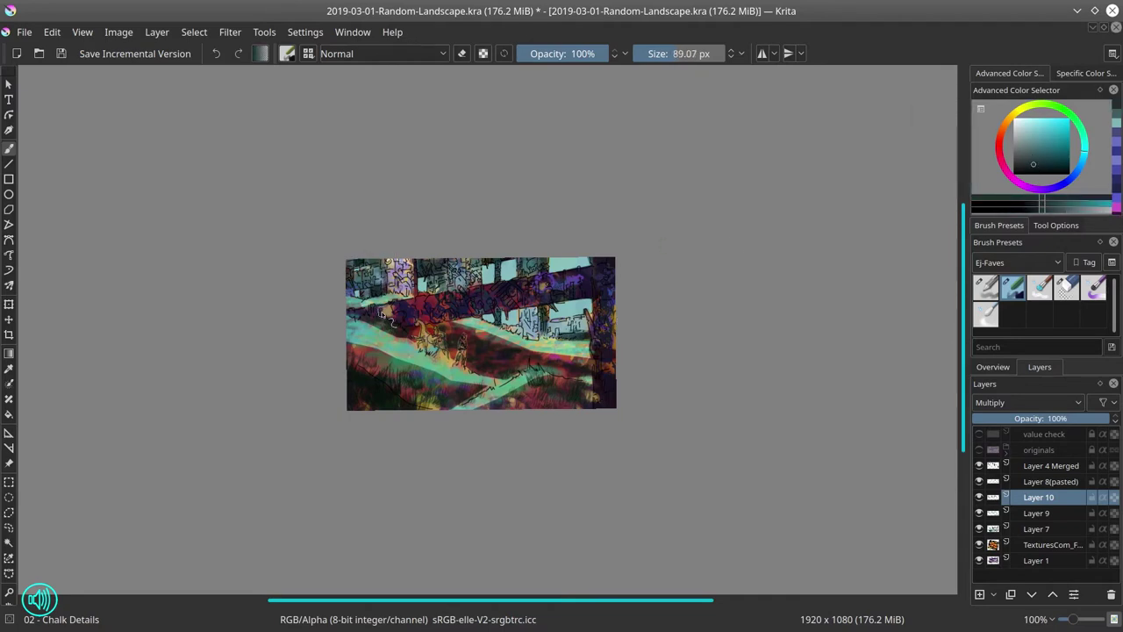
{"action": "key", "text": "bracketright"}
{"action": "key", "text": "bracketright"}
{"action": "key", "text": "bracketright"}
{"action": "key", "text": "bracketright"}
{"action": "key", "text": "bracketright"}
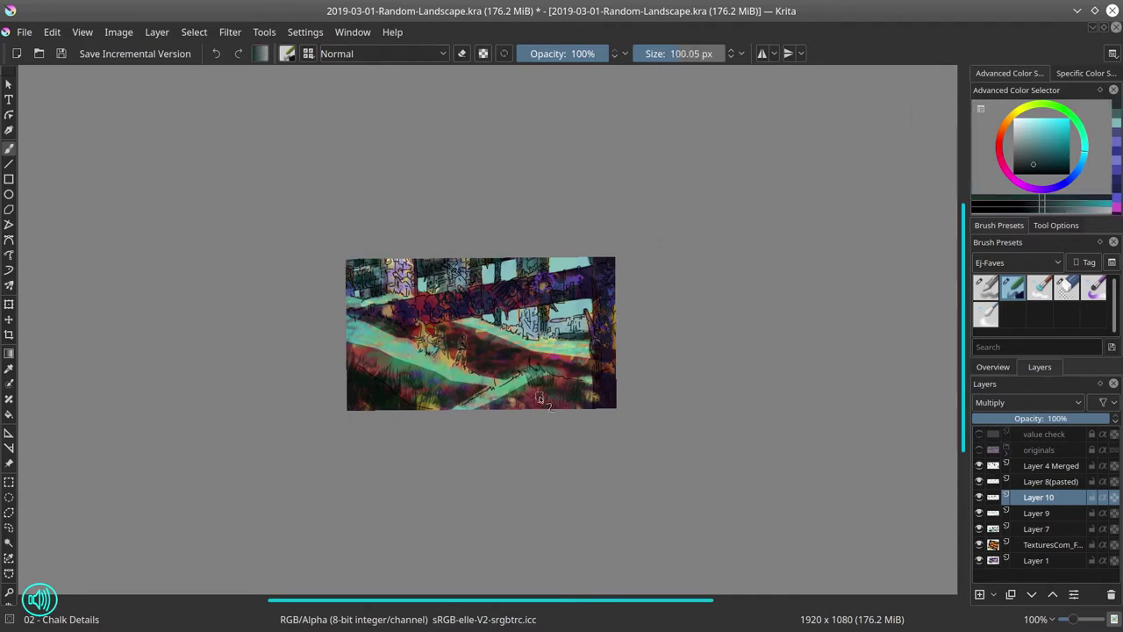
- Set Layer 10's opacity to 80%
{"action": "left_click", "coordinate": [1088, 418]}
{"action": "left_click_drag", "start_coordinate": [1088, 418], "coordinate": [1083, 417]}
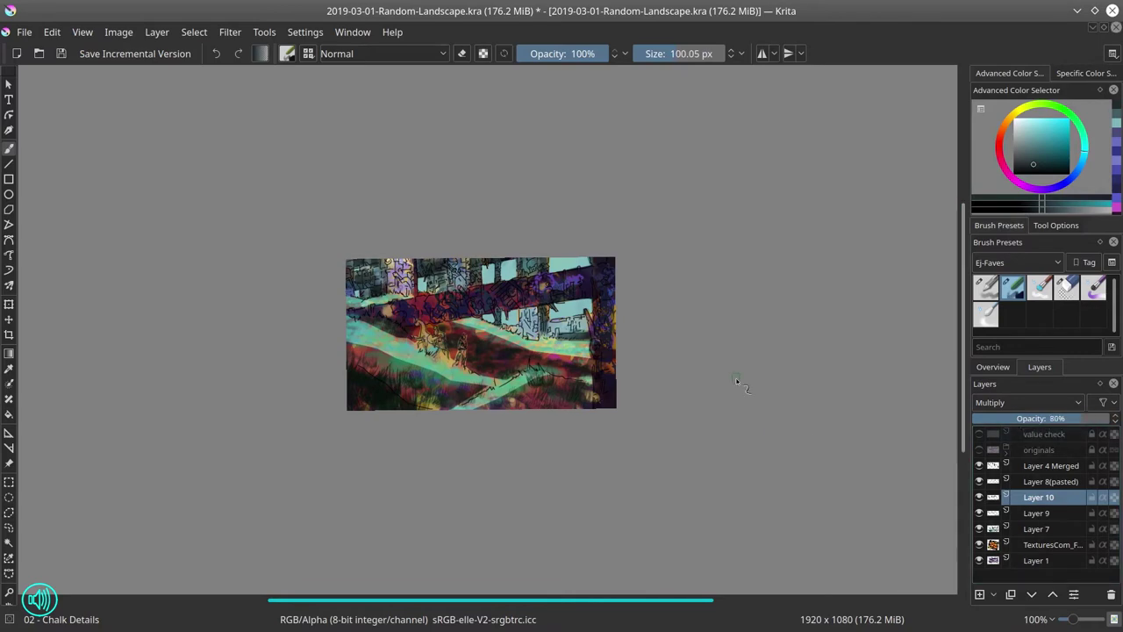
- On the TexturesCom layer, outline the dark red hill in the middle of the landscape with a polygonal selection
{"action": "left_click", "coordinate": [1052, 545]}
{"action": "left_click", "coordinate": [9, 513]}
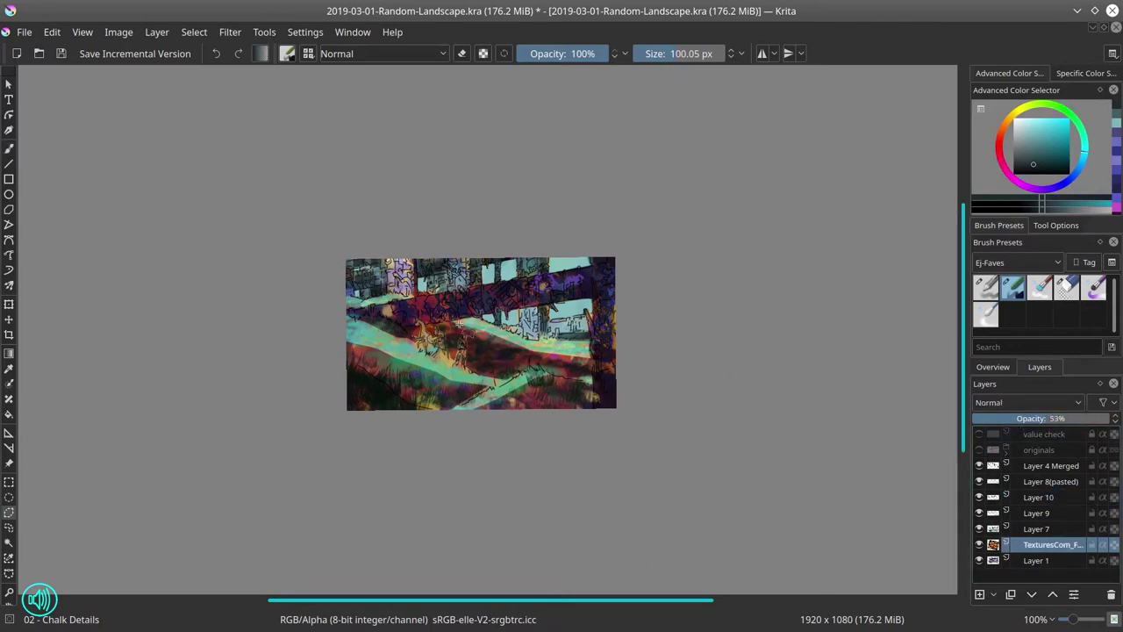
{"action": "left_click", "coordinate": [472, 371]}
{"action": "left_click", "coordinate": [505, 378]}
{"action": "left_click", "coordinate": [532, 370]}
{"action": "left_click", "coordinate": [572, 377]}
{"action": "left_click", "coordinate": [591, 373]}
{"action": "left_click", "coordinate": [592, 358]}
{"action": "left_click", "coordinate": [530, 350]}
{"action": "double_click", "coordinate": [415, 335]}
- Add the foreground hill areas on both sides of the path to the polygonal selection, extending past the canvas edge
{"action": "left_click", "coordinate": [532, 372], "text": "shift"}
{"action": "left_click", "coordinate": [593, 382]}
{"action": "left_click", "coordinate": [599, 425]}
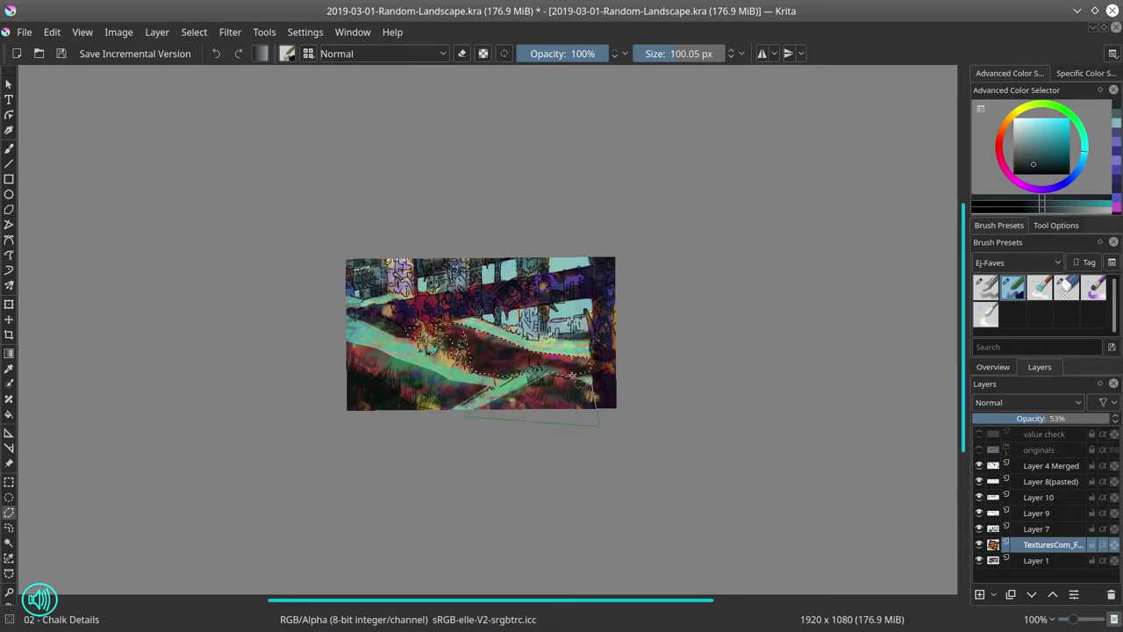
{"action": "double_click", "coordinate": [466, 416]}
{"action": "left_click", "coordinate": [494, 385], "text": "shift"}
{"action": "left_click", "coordinate": [347, 342]}
{"action": "left_click", "coordinate": [307, 350]}
{"action": "left_click", "coordinate": [323, 411]}
{"action": "left_click", "coordinate": [384, 429]}
{"action": "double_click", "coordinate": [434, 419]}
- Apply an HSV/HSL Adjustment with hue 102 and saturation -50 to the selected hills and clear the selection
{"action": "left_click", "coordinate": [230, 32]}
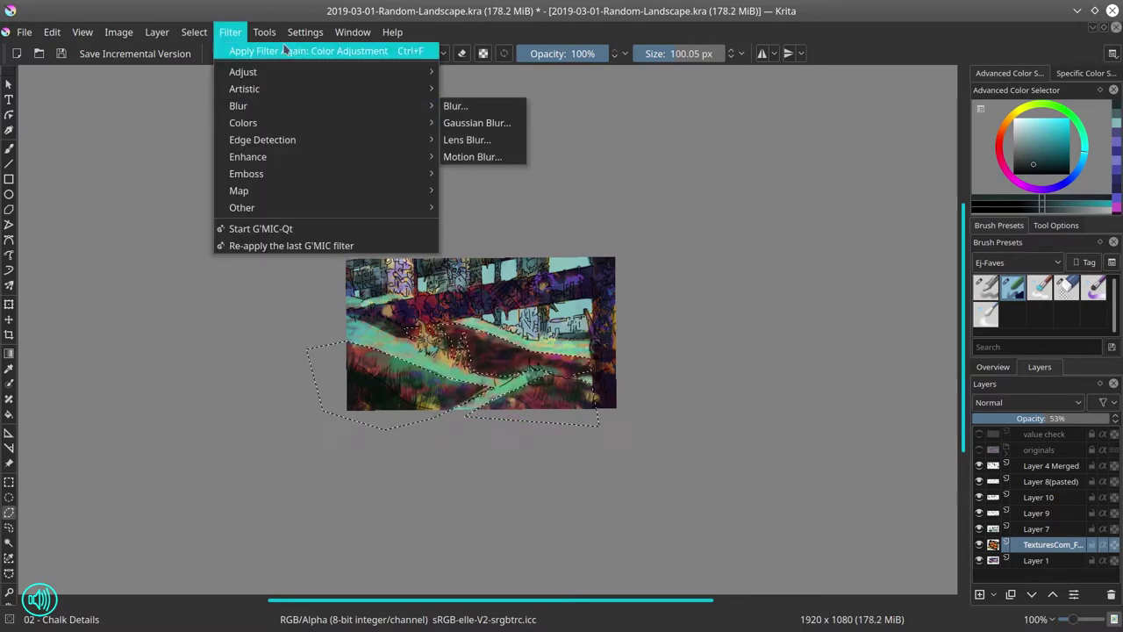
{"action": "mouse_move", "coordinate": [290, 72]}
{"action": "left_click", "coordinate": [482, 191]}
{"action": "left_click_drag", "start_coordinate": [176, 257], "coordinate": [132, 258]}
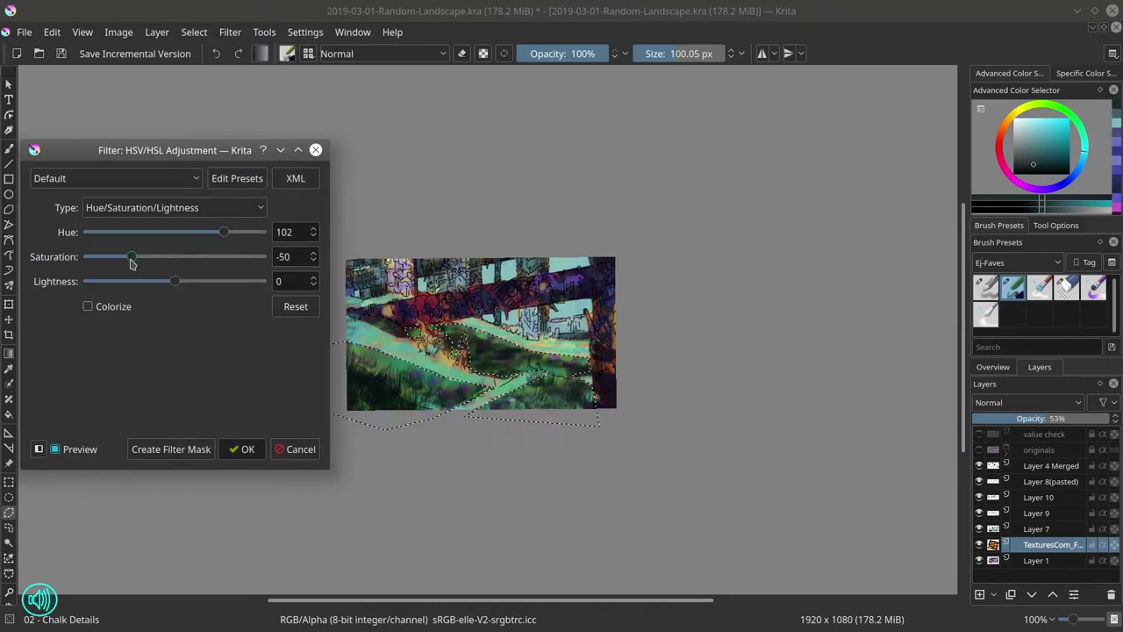
{"action": "left_click", "coordinate": [253, 451]}
{"action": "left_click", "coordinate": [194, 33]}
{"action": "left_click", "coordinate": [209, 70]}
- Add a new layer above Layer 10 and set its blending mode to Multiply
{"action": "left_click", "coordinate": [1050, 500]}
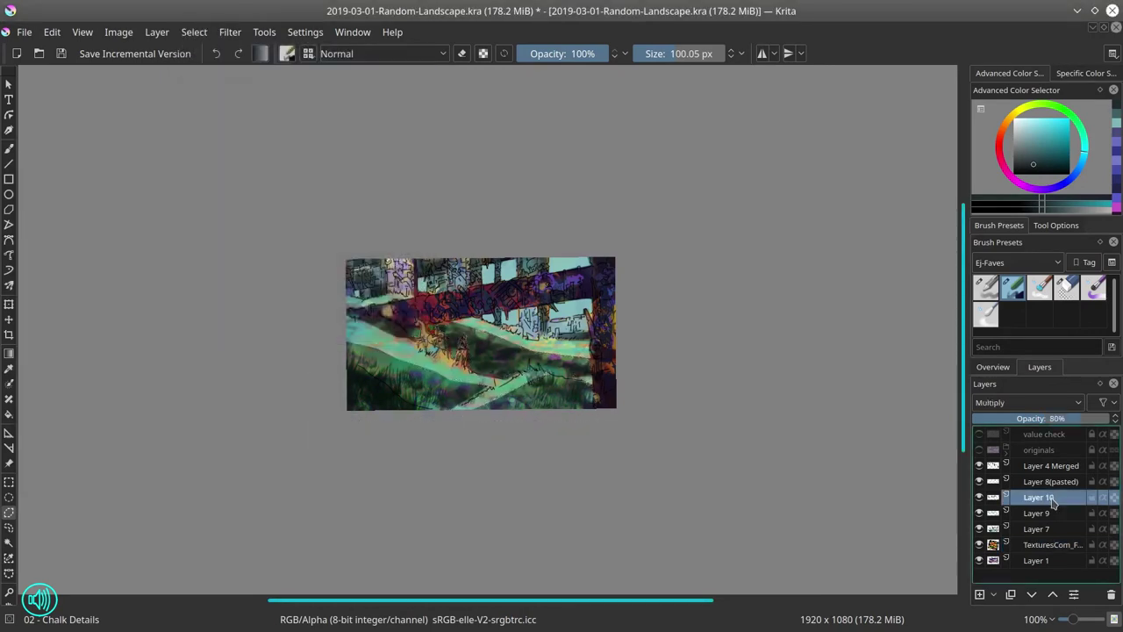
{"action": "left_click", "coordinate": [980, 595]}
{"action": "left_click", "coordinate": [1009, 403]}
{"action": "left_click", "coordinate": [989, 187]}
- Try to darken the vertical post with a broad chalk stroke about 260 px wide on the Multiply layer
{"action": "key", "text": "b"}
{"action": "left_click_drag", "start_coordinate": [639, 303], "coordinate": [720, 303]}
{"action": "left_click_drag", "start_coordinate": [608, 262], "coordinate": [606, 404]}
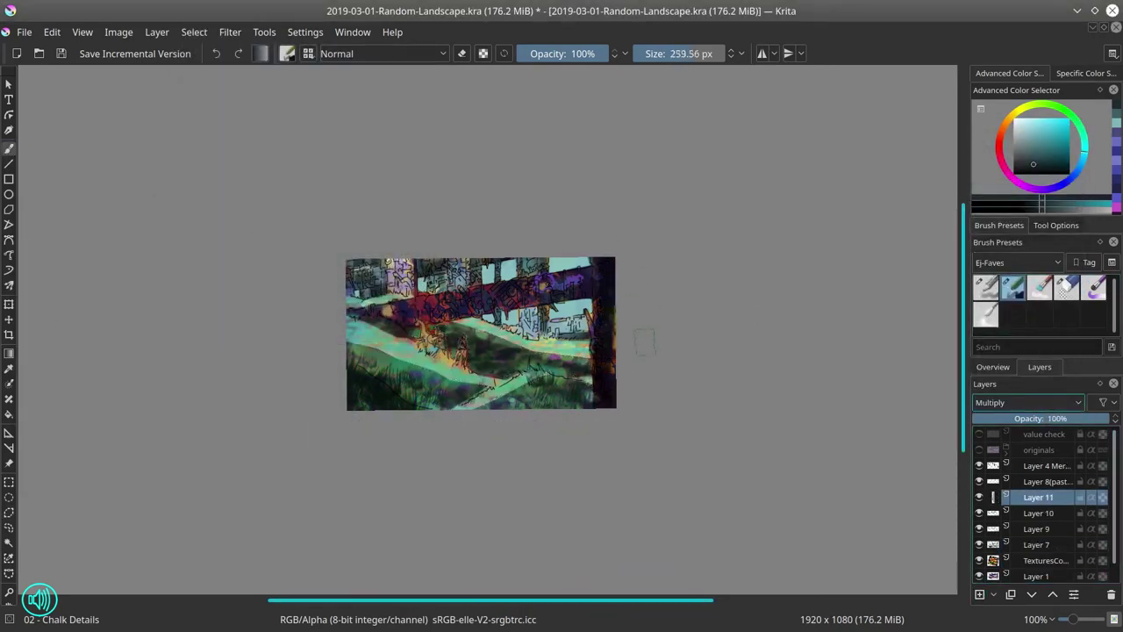
- Choose a slightly lighter dark teal as the painting colour and save the document
{"action": "left_click", "coordinate": [1038, 153]}
{"action": "left_click", "coordinate": [25, 31]}
{"action": "left_click", "coordinate": [39, 102]}
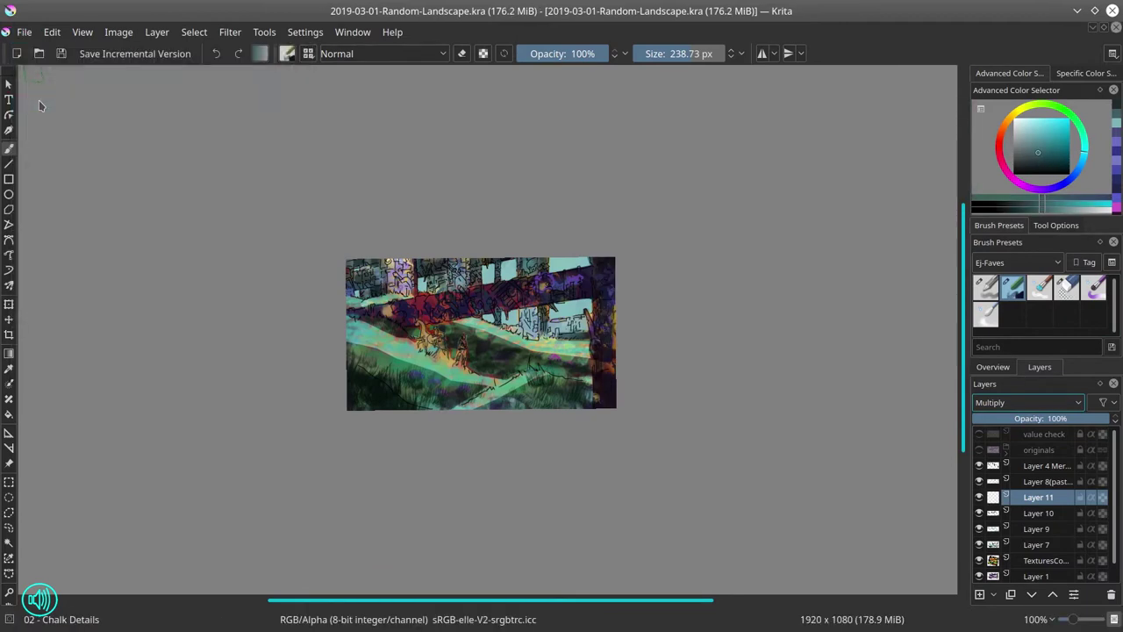
- Set Layer 9's opacity to 80% and mirror the canvas view horizontally
{"action": "left_click", "coordinate": [1037, 528]}
{"action": "left_click", "coordinate": [1094, 418]}
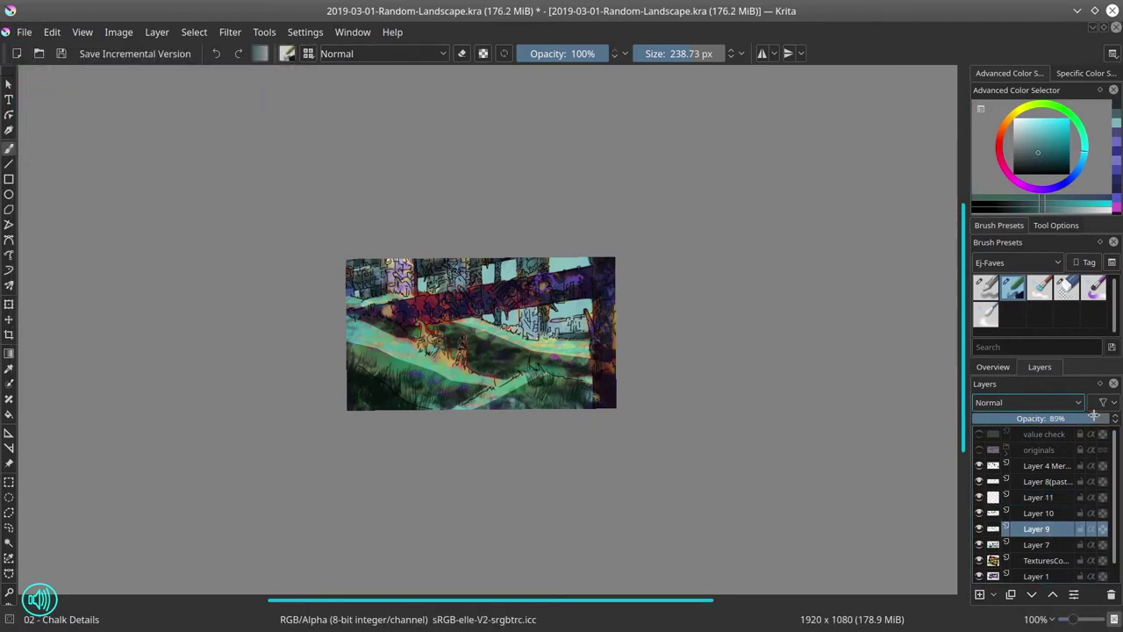
{"action": "key", "text": "m"}
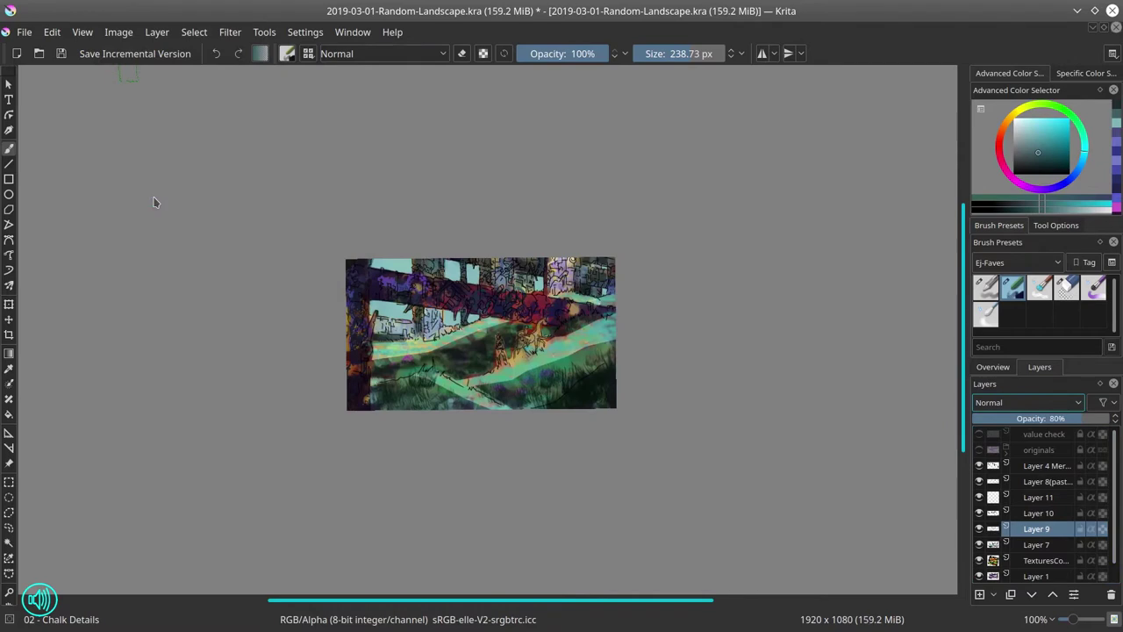
- On Layer 8(pasted), sample a pale sky colour, paint over the ruins behind the beam with a 95.28 px chalk brush, and save
{"action": "left_click", "coordinate": [1035, 482]}
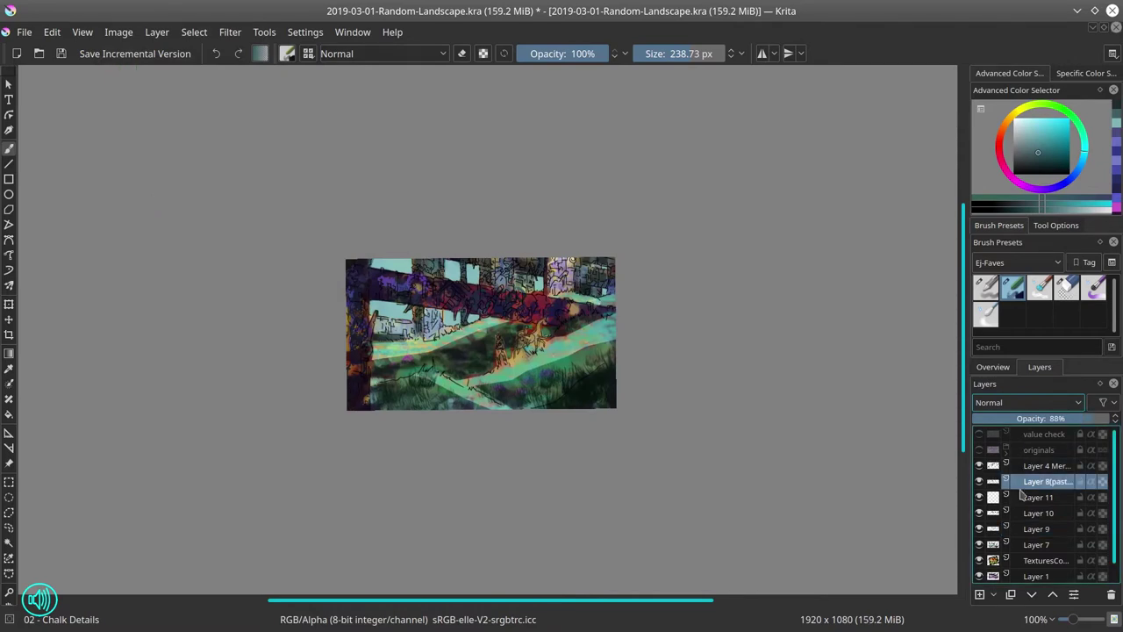
{"action": "left_click", "coordinate": [390, 313], "text": "ctrl"}
{"action": "left_click_drag", "start_coordinate": [417, 316], "coordinate": [393, 316]}
{"action": "mouse_move", "coordinate": [379, 309]}
{"action": "left_mouse_down"}
{"action": "mouse_move", "coordinate": [448, 318]}
{"action": "mouse_move", "coordinate": [538, 287]}
{"action": "mouse_move", "coordinate": [456, 326]}
{"action": "left_mouse_up"}
{"action": "key", "text": "ctrl+s"}
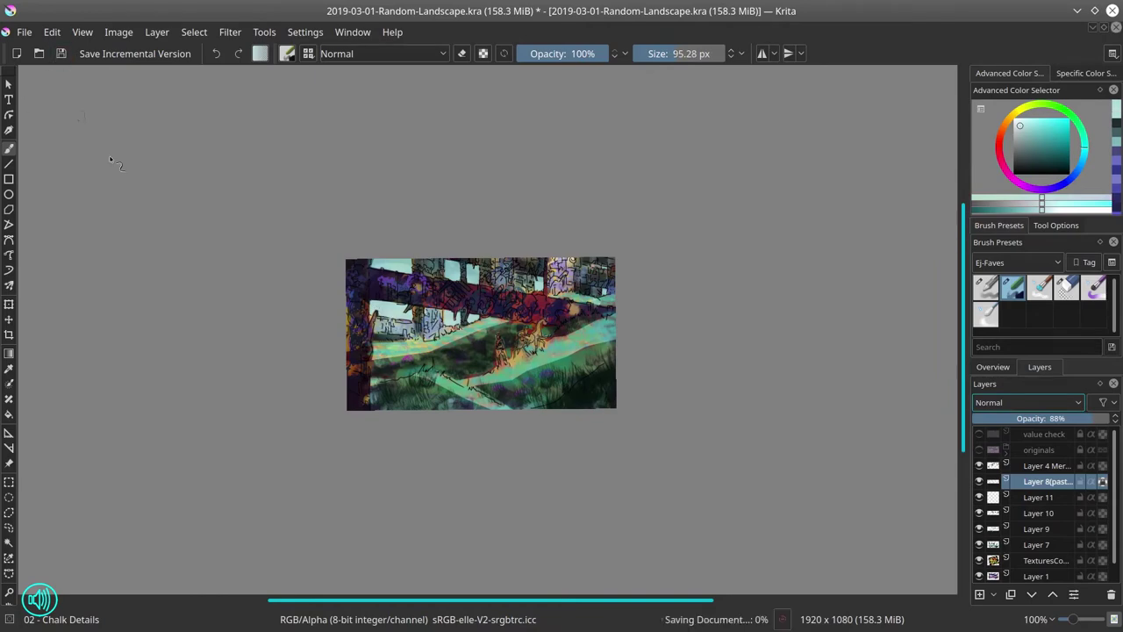
- Merge the visible painting layers into a single layer, keeping a hidden backup copy, and save the document
{"action": "right_click", "coordinate": [1116, 481]}
{"action": "left_click", "coordinate": [1001, 246]}
{"action": "right_click", "coordinate": [1117, 481]}
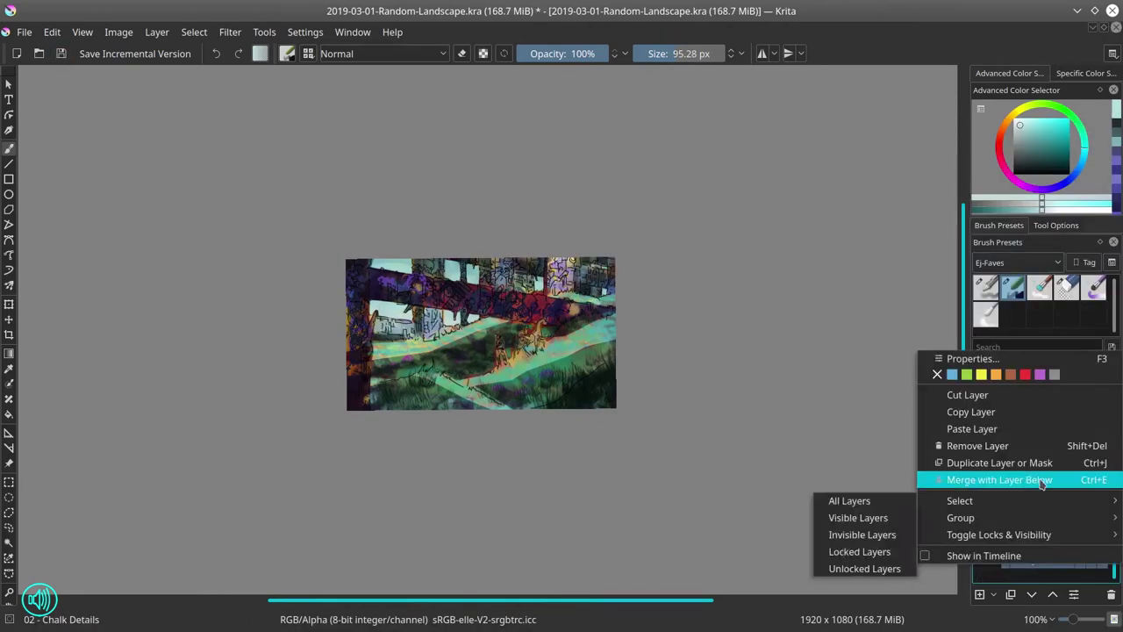
{"action": "left_click", "coordinate": [1010, 476]}
{"action": "key", "text": "ctrl+s"}
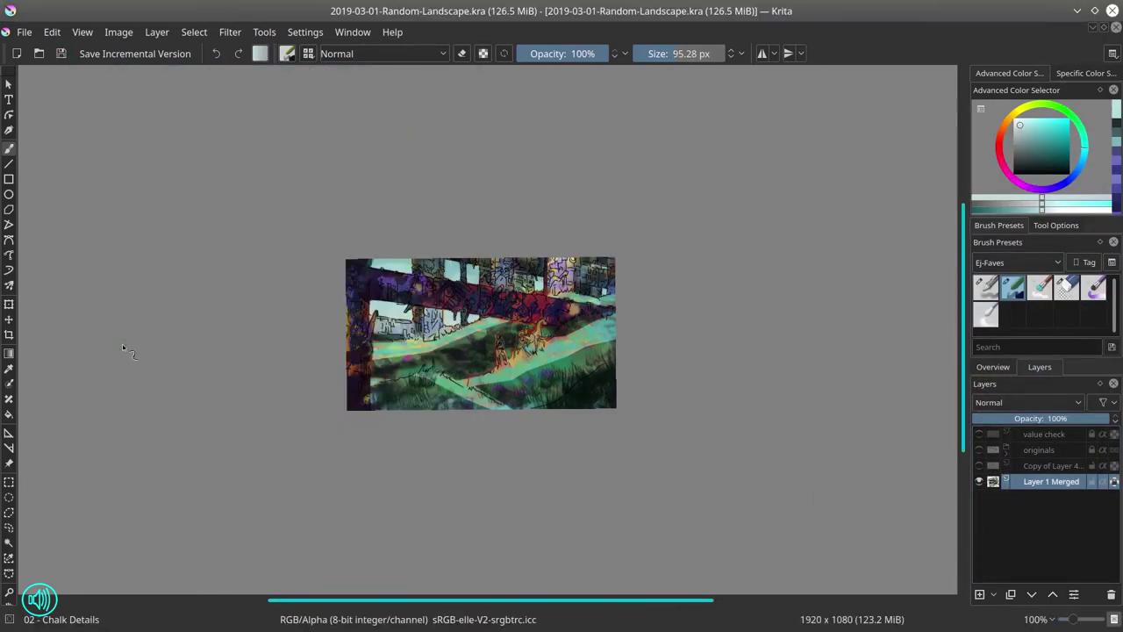
- With the Blender Textured Soft brush at 13.82 px, smudge the line art into the dark stone wall left of the bright purple tower
{"action": "left_click", "coordinate": [1041, 287]}
{"action": "left_click_drag", "start_coordinate": [503, 387], "coordinate": [586, 255]}
{"action": "left_click_drag", "start_coordinate": [586, 87], "coordinate": [485, 583]}
{"action": "left_click_drag", "start_coordinate": [527, 324], "coordinate": [481, 331]}
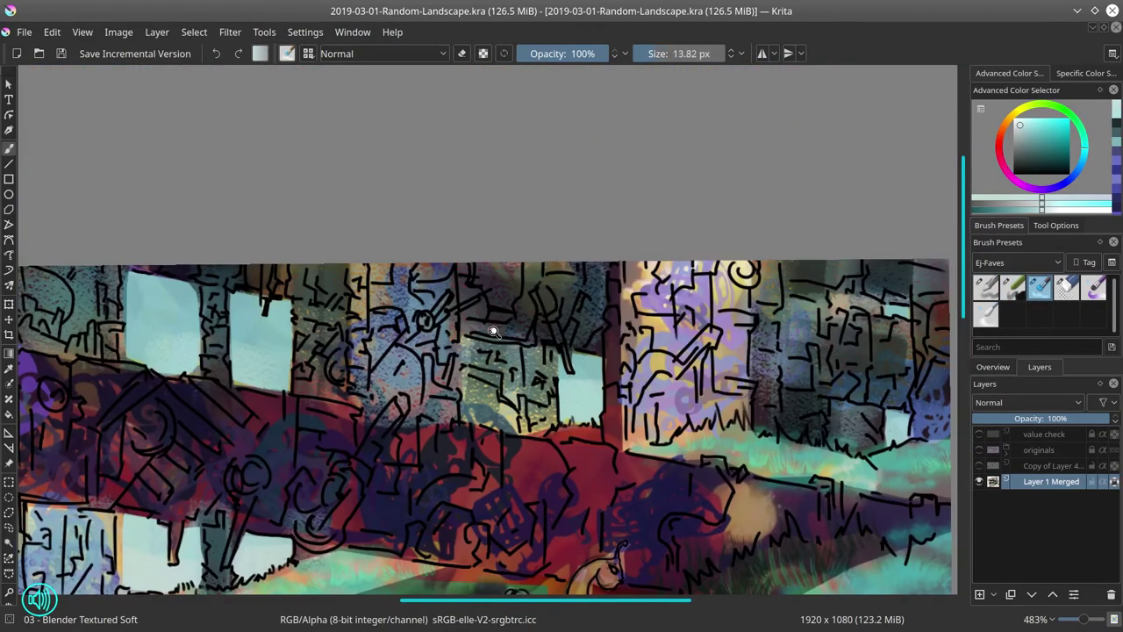
{"action": "scroll", "coordinate": [495, 330], "scroll_direction": "down", "scroll_amount": 3}
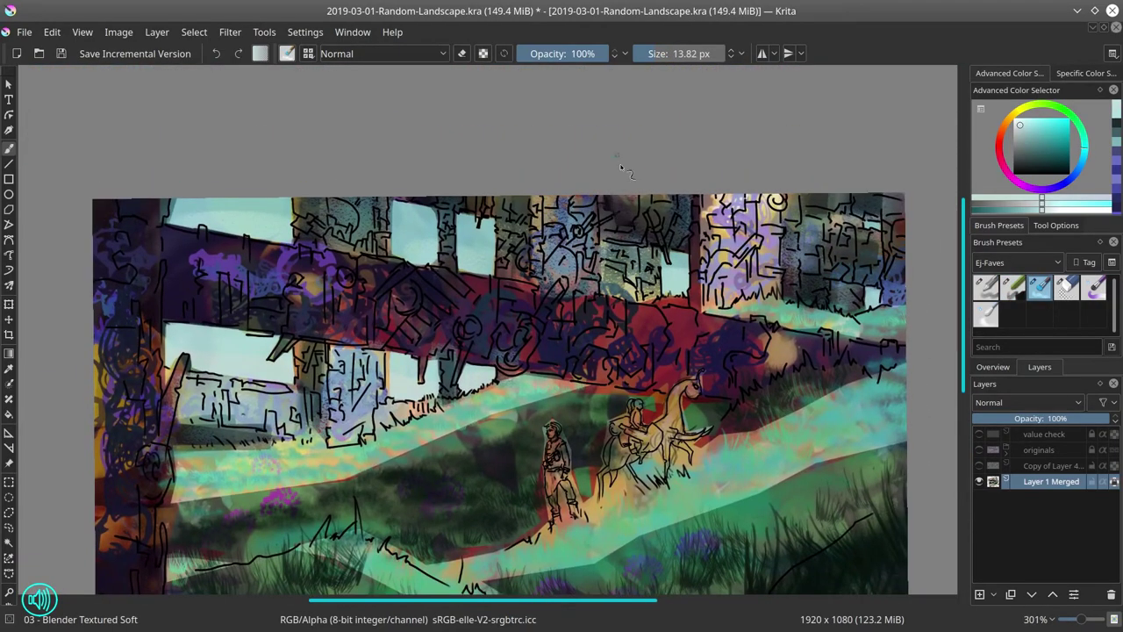
{"action": "mouse_move", "coordinate": [647, 234]}
{"action": "left_mouse_down"}
{"action": "mouse_move", "coordinate": [605, 231]}
{"action": "mouse_move", "coordinate": [646, 232]}
{"action": "mouse_move", "coordinate": [670, 249]}
{"action": "left_mouse_up"}
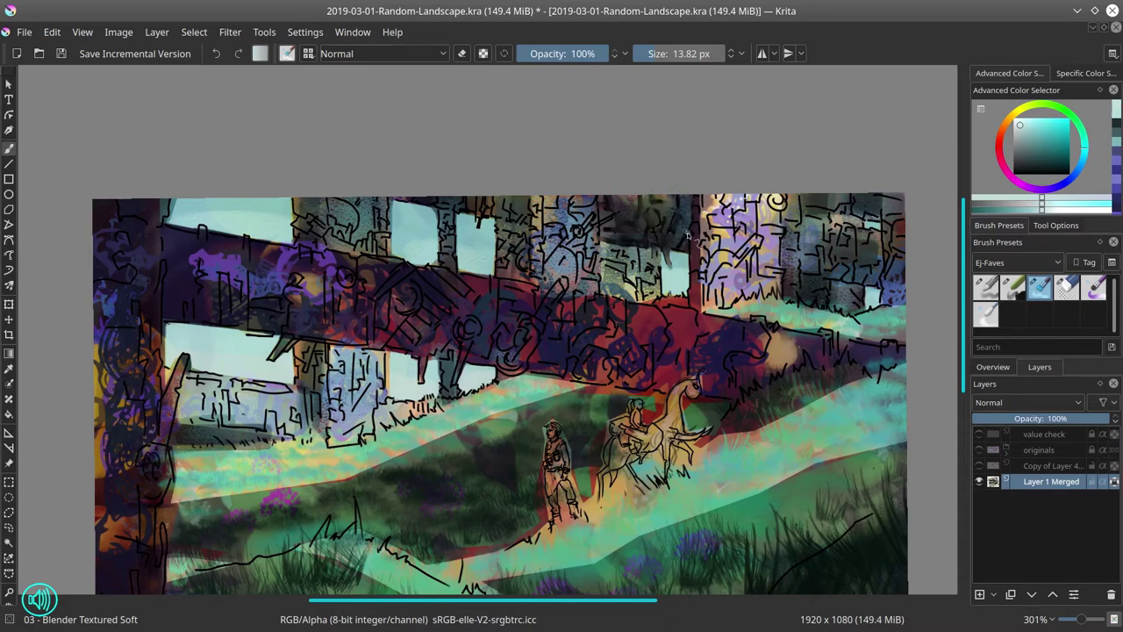
{"action": "mouse_move", "coordinate": [640, 279]}
{"action": "left_mouse_down"}
{"action": "mouse_move", "coordinate": [614, 269]}
{"action": "mouse_move", "coordinate": [627, 264]}
{"action": "mouse_move", "coordinate": [625, 283]}
{"action": "mouse_move", "coordinate": [618, 268]}
{"action": "left_mouse_up"}
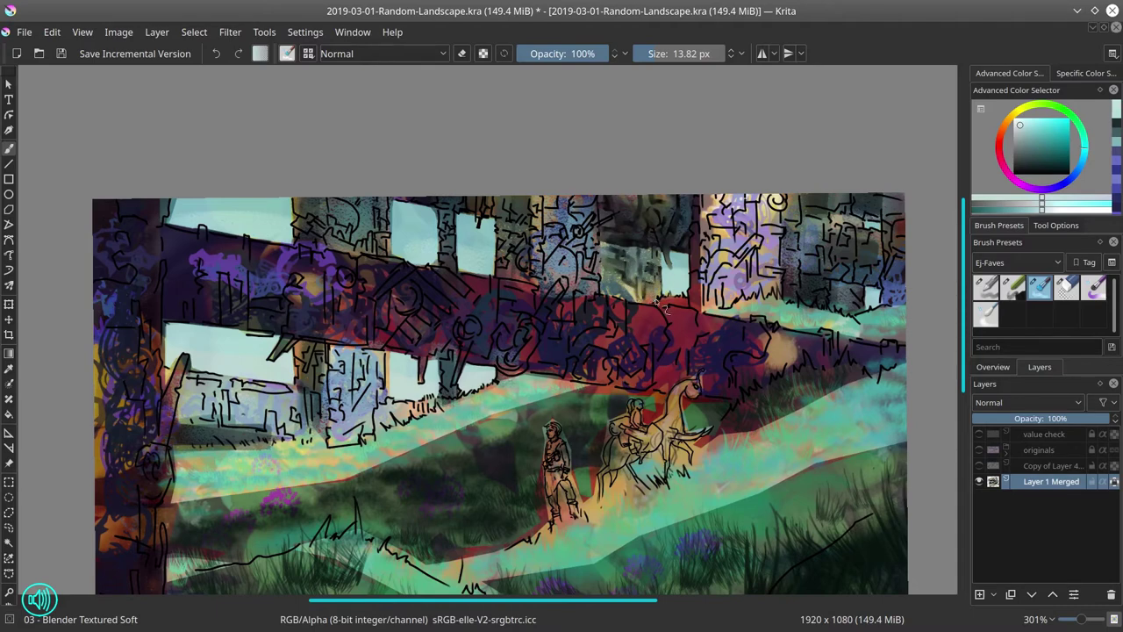
- Select the small patch below the dark stone wall and shift its hue to green with an HSV/HSL Adjustment
{"action": "key", "text": "l"}
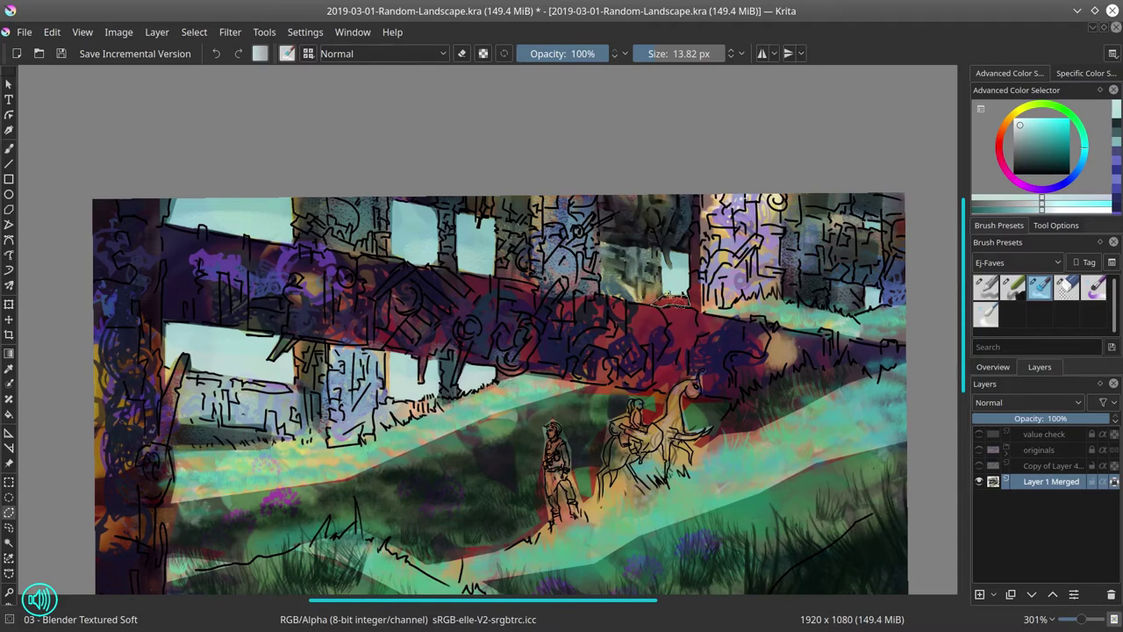
{"action": "left_click", "coordinate": [230, 32]}
{"action": "mouse_move", "coordinate": [272, 74]}
{"action": "left_click", "coordinate": [527, 193]}
{"action": "left_click_drag", "start_coordinate": [174, 233], "coordinate": [226, 233]}
{"action": "left_click", "coordinate": [241, 451]}
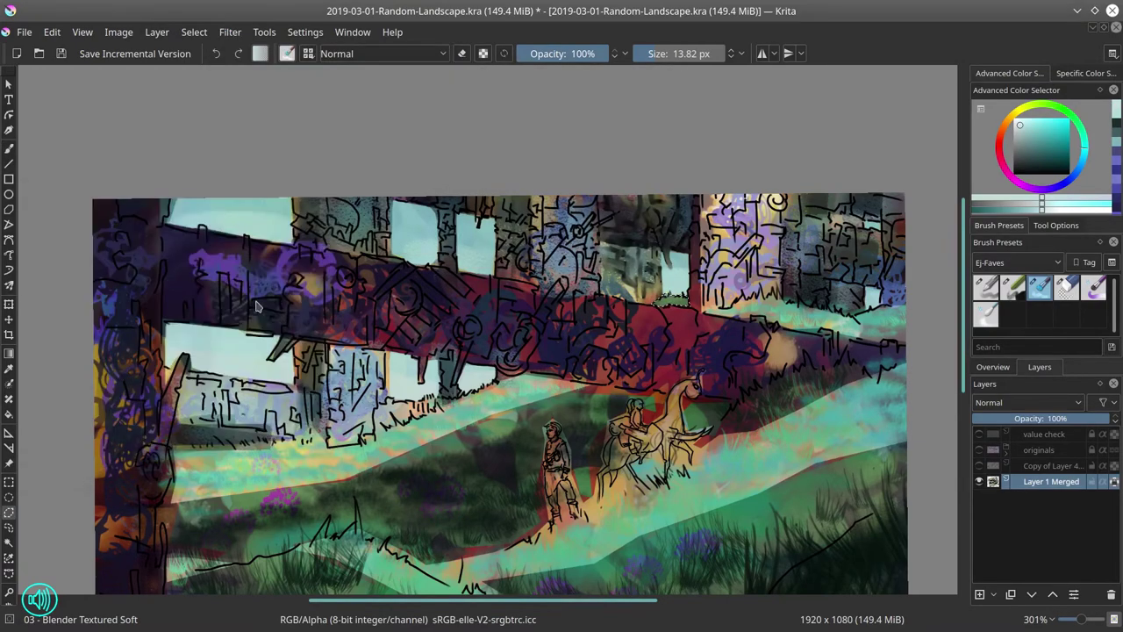
- Blend the line art into the bright purple tower and the pale green grass at its base with the brush
{"action": "key", "text": "b"}
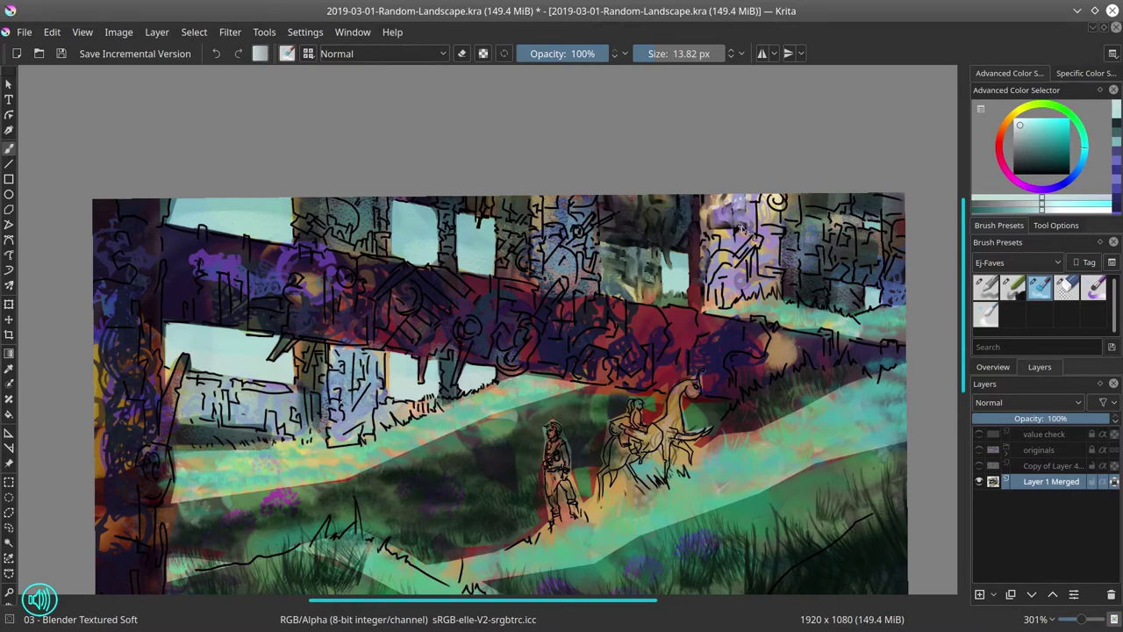
{"action": "mouse_move", "coordinate": [734, 260]}
{"action": "left_mouse_down"}
{"action": "mouse_move", "coordinate": [772, 248]}
{"action": "mouse_move", "coordinate": [751, 281]}
{"action": "mouse_move", "coordinate": [745, 268]}
{"action": "mouse_move", "coordinate": [758, 303]}
{"action": "mouse_move", "coordinate": [754, 256]}
{"action": "mouse_move", "coordinate": [769, 279]}
{"action": "mouse_move", "coordinate": [777, 272]}
{"action": "mouse_move", "coordinate": [779, 297]}
{"action": "mouse_move", "coordinate": [743, 300]}
{"action": "mouse_move", "coordinate": [731, 283]}
{"action": "mouse_move", "coordinate": [708, 313]}
{"action": "mouse_move", "coordinate": [747, 258]}
{"action": "left_mouse_up"}
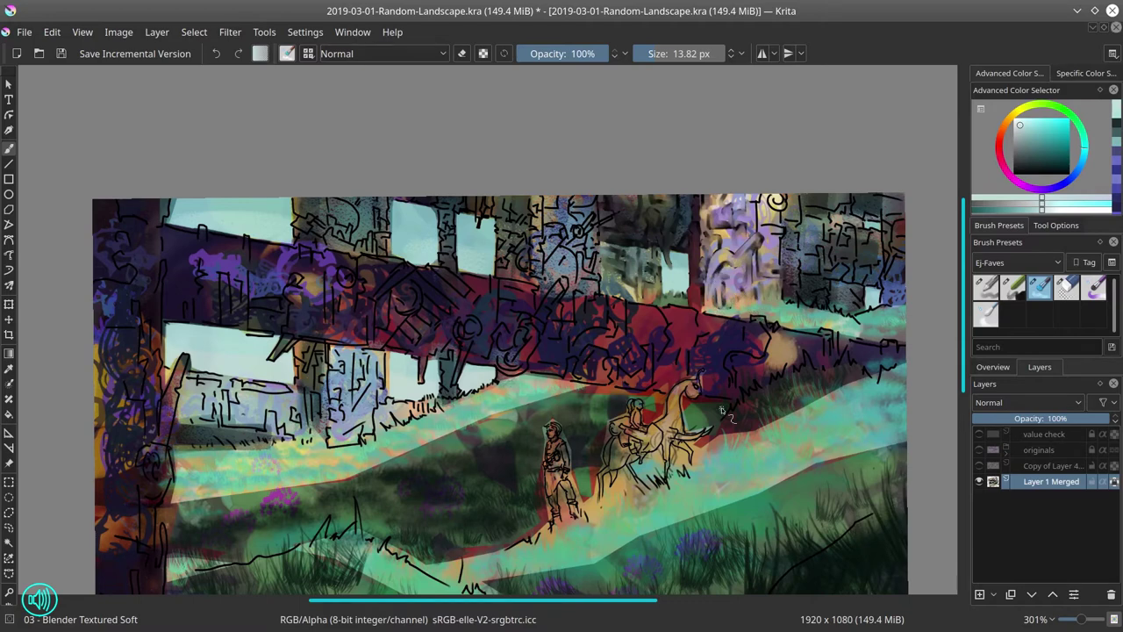
{"action": "mouse_move", "coordinate": [733, 260]}
{"action": "left_mouse_down"}
{"action": "mouse_move", "coordinate": [777, 200]}
{"action": "mouse_move", "coordinate": [785, 203]}
{"action": "mouse_move", "coordinate": [759, 216]}
{"action": "mouse_move", "coordinate": [757, 205]}
{"action": "mouse_move", "coordinate": [783, 232]}
{"action": "left_mouse_up"}
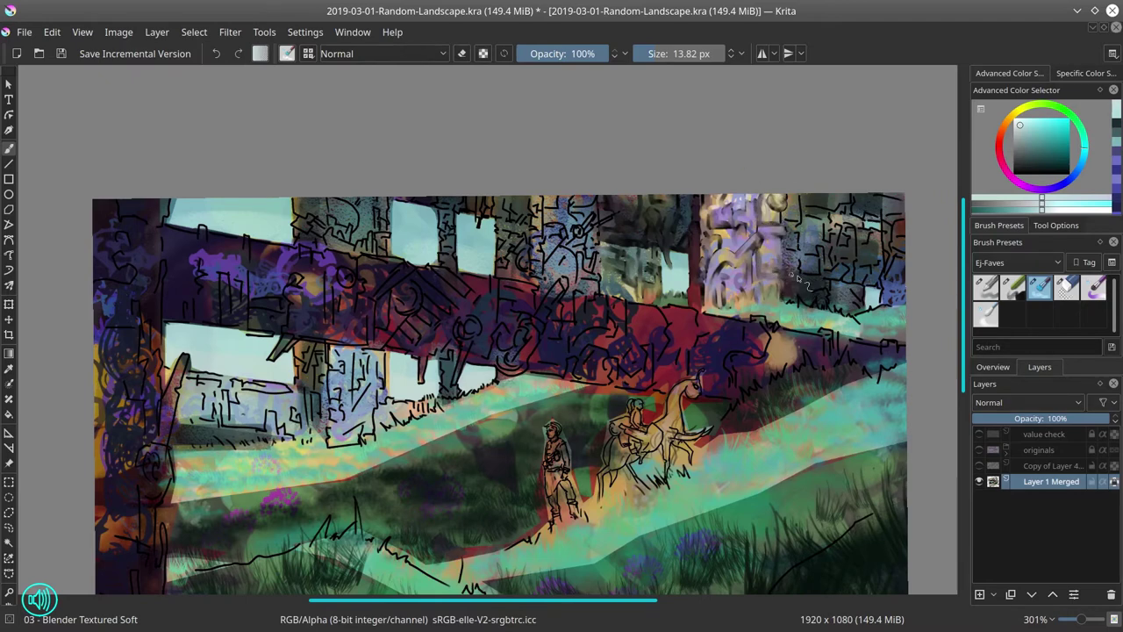
{"action": "mouse_move", "coordinate": [825, 312]}
{"action": "left_mouse_down"}
{"action": "mouse_move", "coordinate": [857, 324]}
{"action": "mouse_move", "coordinate": [864, 290]}
{"action": "left_mouse_up"}
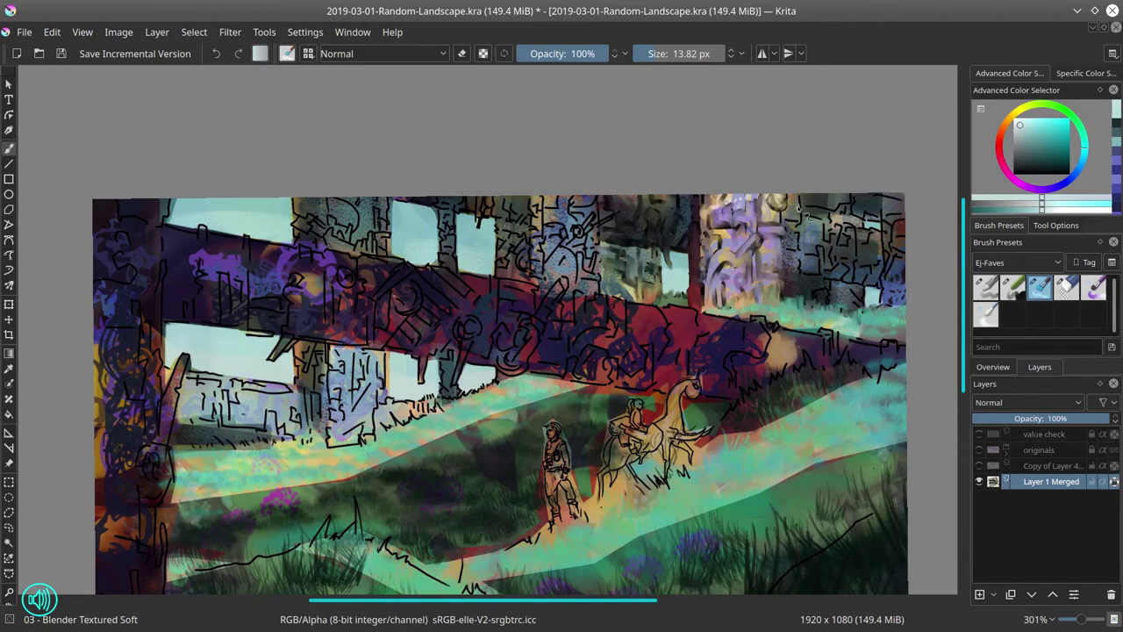
- Show the painting's overview, smudge the line art on the ruins right of the purple tower, and save the document
{"action": "left_click", "coordinate": [993, 368]}
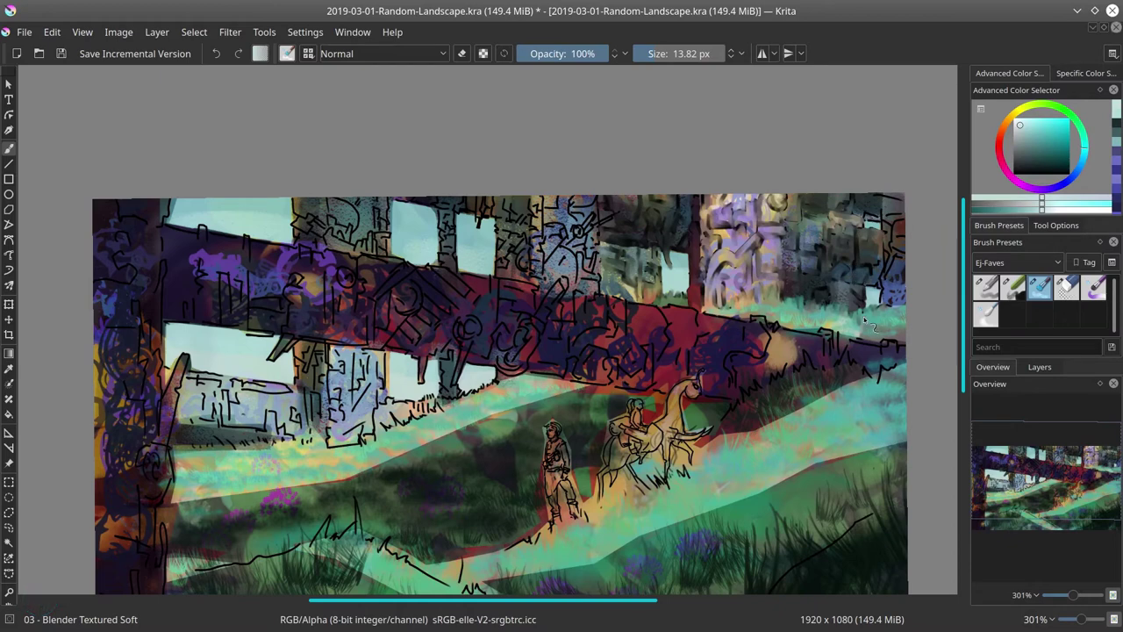
{"action": "left_click_drag", "start_coordinate": [864, 319], "coordinate": [883, 263]}
{"action": "mouse_move", "coordinate": [897, 213]}
{"action": "left_mouse_down"}
{"action": "mouse_move", "coordinate": [887, 254]}
{"action": "mouse_move", "coordinate": [894, 246]}
{"action": "left_mouse_up"}
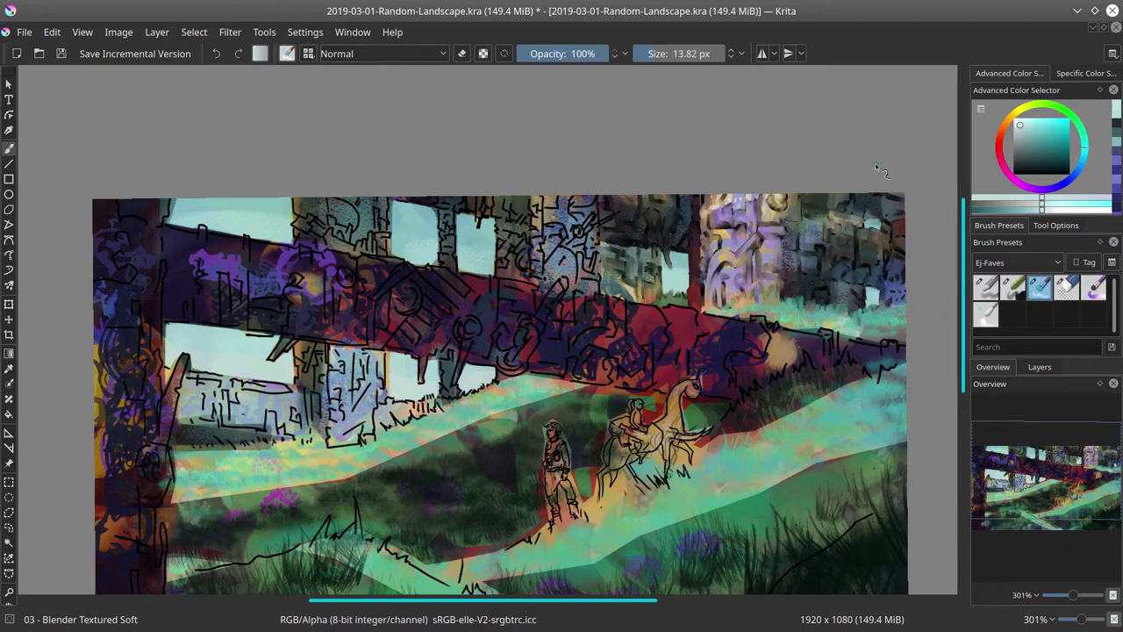
{"action": "left_click", "coordinate": [25, 33]}
{"action": "left_click", "coordinate": [39, 106]}
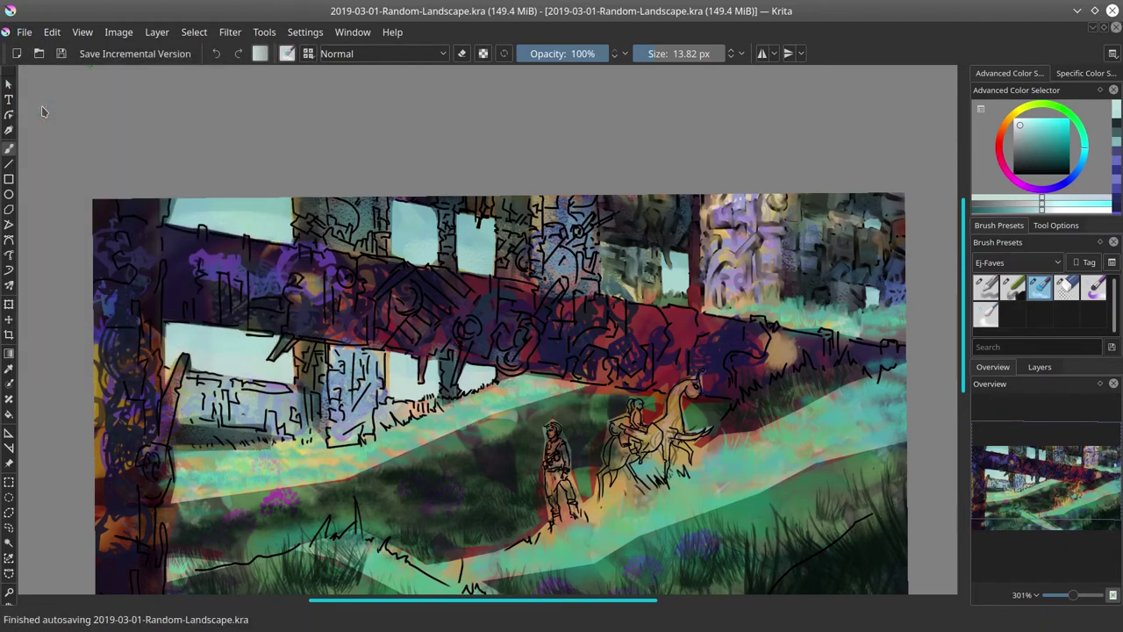
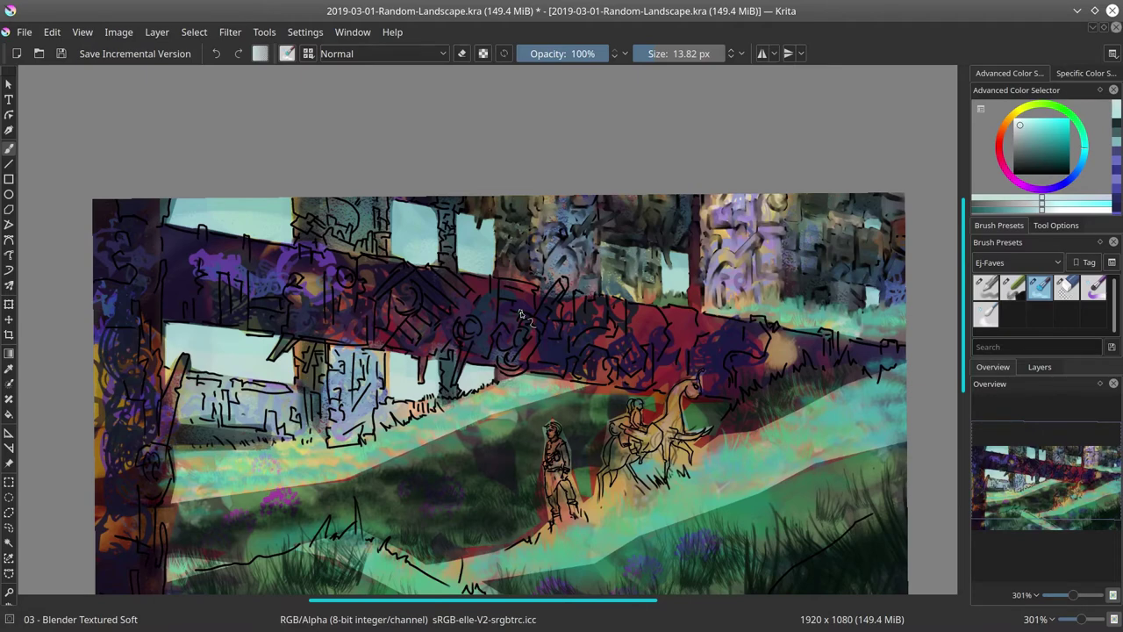
{"action": "left_click", "coordinate": [61, 54]}
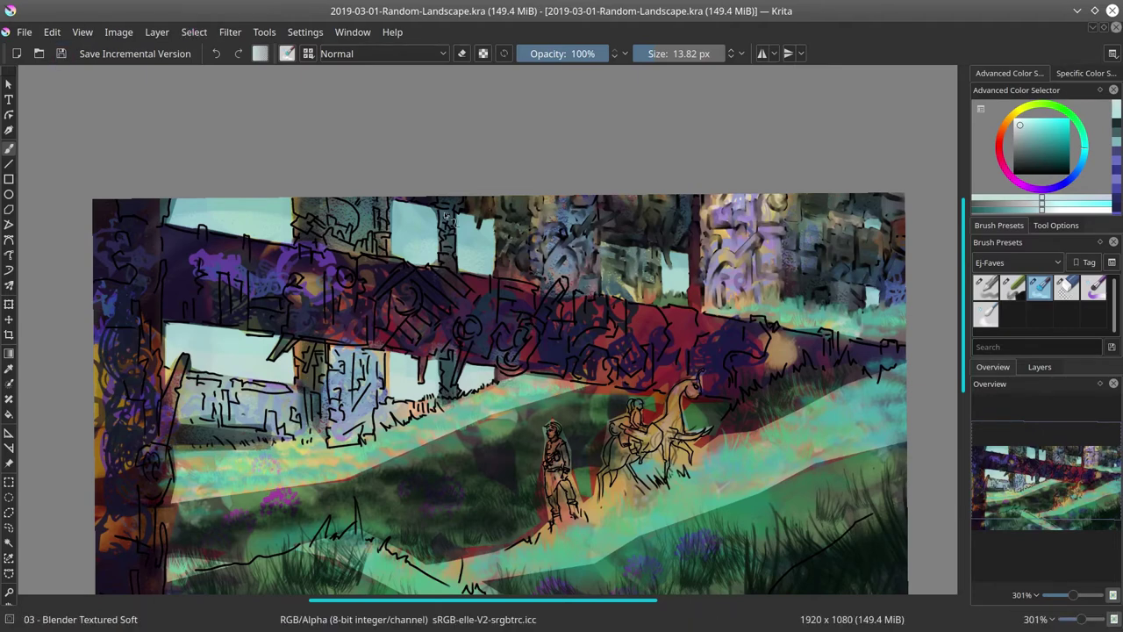
- Blend the line art into the narrow upper pillar, the bluish tower below the beam and the grass edge beside it
{"action": "left_click_drag", "start_coordinate": [446, 217], "coordinate": [452, 232]}
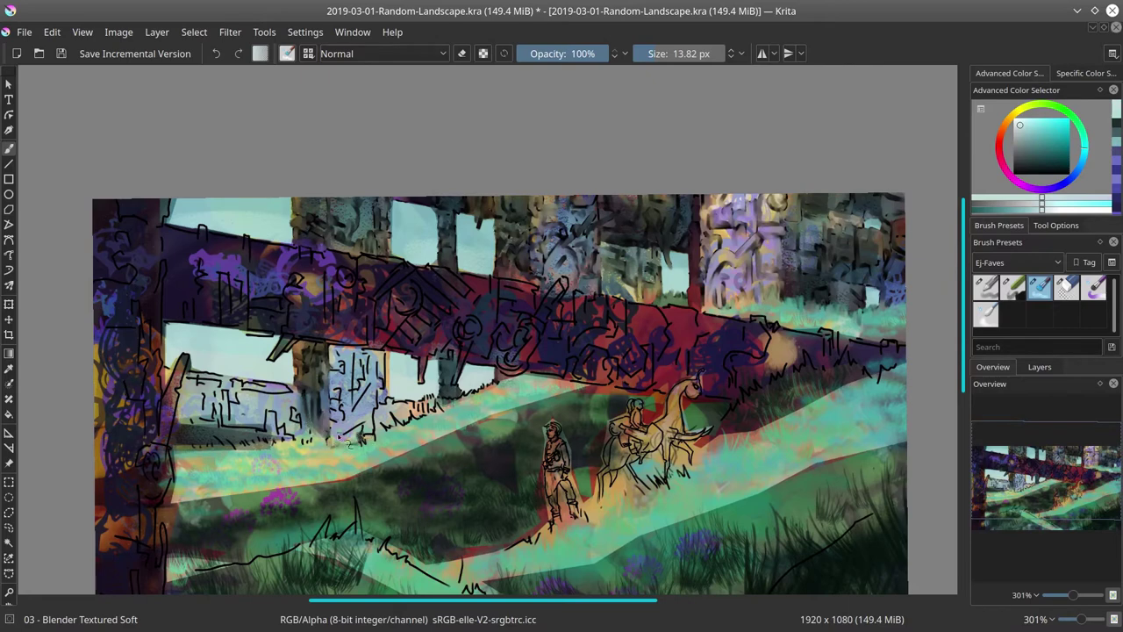
{"action": "mouse_move", "coordinate": [349, 443]}
{"action": "left_mouse_down"}
{"action": "mouse_move", "coordinate": [342, 380]}
{"action": "mouse_move", "coordinate": [351, 347]}
{"action": "mouse_move", "coordinate": [340, 355]}
{"action": "mouse_move", "coordinate": [359, 359]}
{"action": "mouse_move", "coordinate": [368, 381]}
{"action": "mouse_move", "coordinate": [356, 424]}
{"action": "mouse_move", "coordinate": [392, 374]}
{"action": "left_mouse_up"}
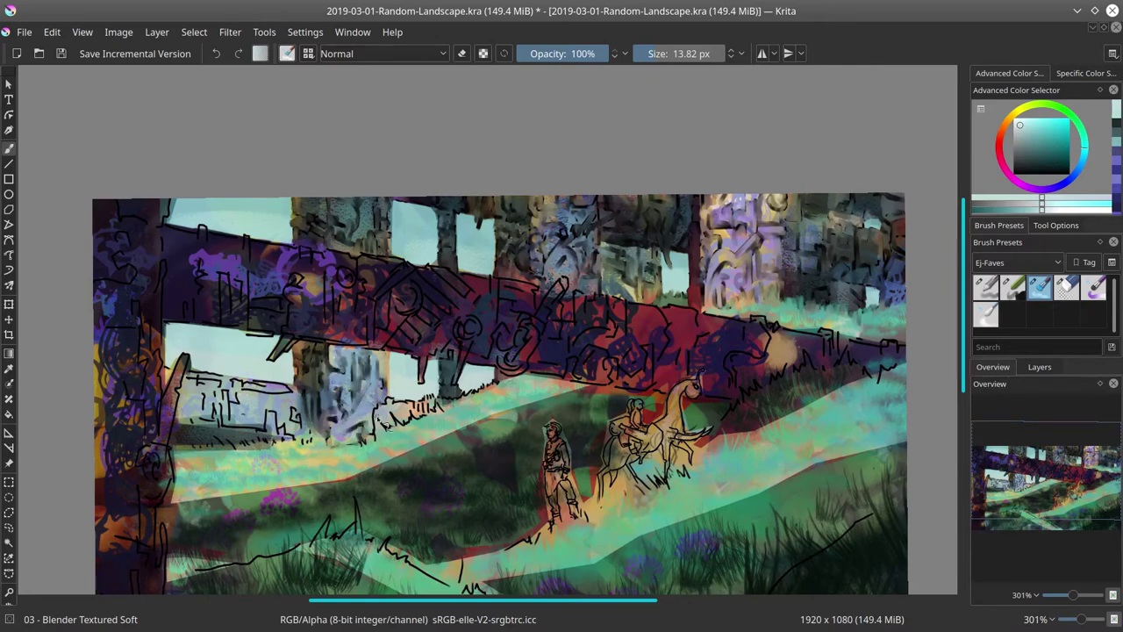
{"action": "mouse_move", "coordinate": [384, 423]}
{"action": "left_mouse_down"}
{"action": "mouse_move", "coordinate": [403, 405]}
{"action": "mouse_move", "coordinate": [391, 425]}
{"action": "mouse_move", "coordinate": [492, 386]}
{"action": "mouse_move", "coordinate": [478, 395]}
{"action": "left_mouse_up"}
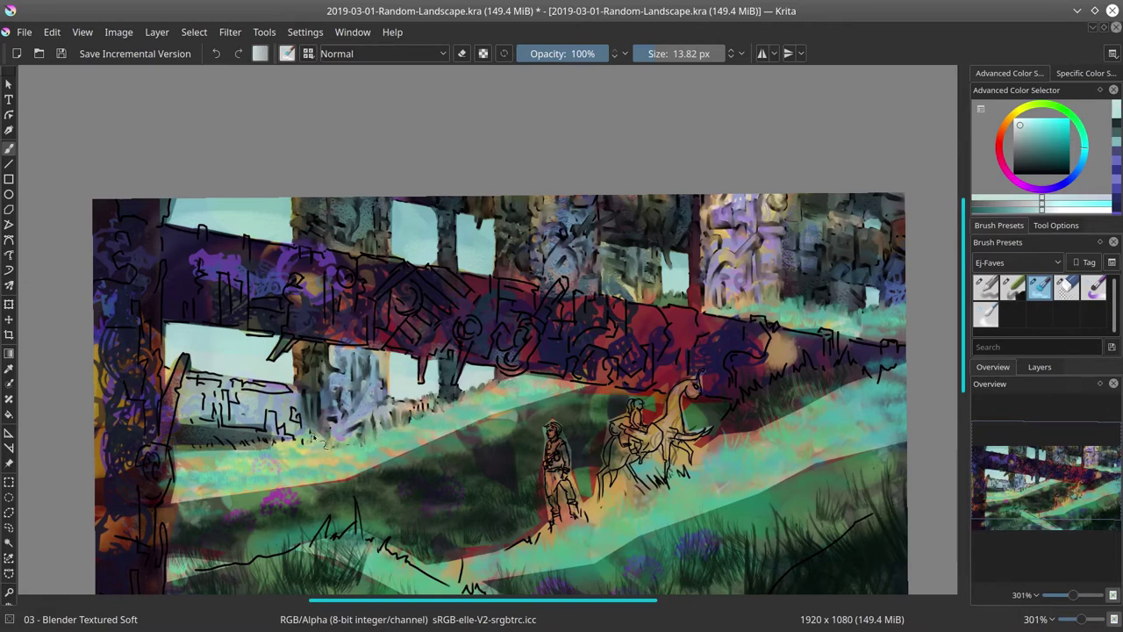
- Smudge the line art into the low stone wall and its grass edge between the post and the bluish tower
{"action": "mouse_move", "coordinate": [208, 431]}
{"action": "left_mouse_down"}
{"action": "mouse_move", "coordinate": [235, 451]}
{"action": "mouse_move", "coordinate": [269, 445]}
{"action": "mouse_move", "coordinate": [208, 443]}
{"action": "left_mouse_up"}
{"action": "mouse_move", "coordinate": [282, 432]}
{"action": "left_mouse_down"}
{"action": "mouse_move", "coordinate": [266, 418]}
{"action": "mouse_move", "coordinate": [221, 423]}
{"action": "mouse_move", "coordinate": [206, 397]}
{"action": "mouse_move", "coordinate": [207, 428]}
{"action": "mouse_move", "coordinate": [259, 388]}
{"action": "mouse_move", "coordinate": [292, 401]}
{"action": "mouse_move", "coordinate": [231, 430]}
{"action": "left_mouse_up"}
{"action": "left_click_drag", "start_coordinate": [292, 408], "coordinate": [299, 427]}
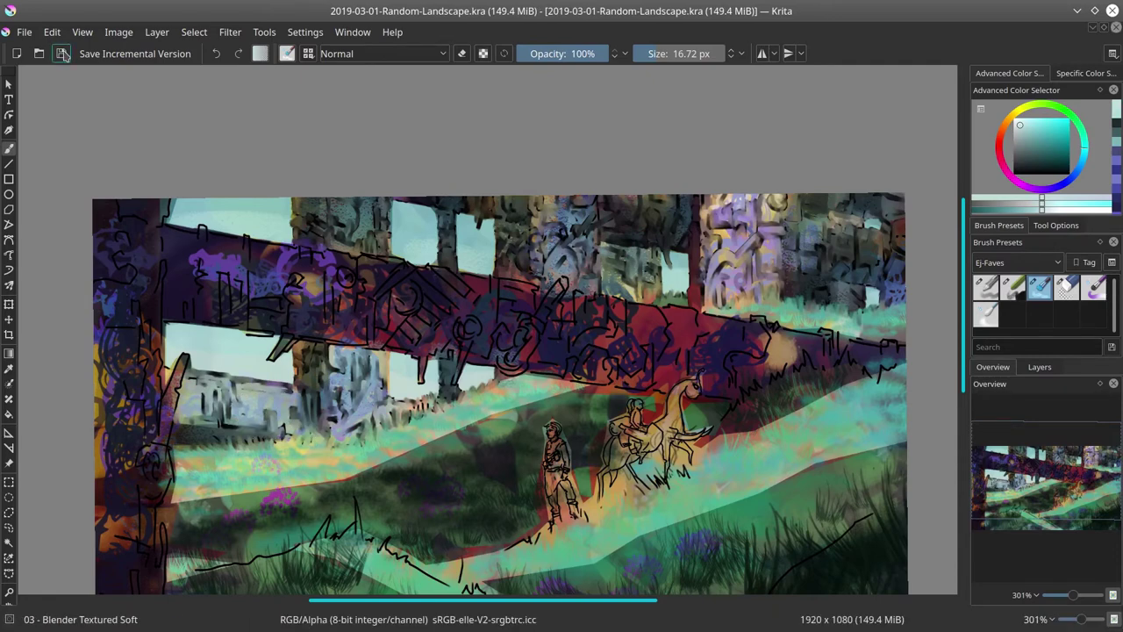
- Blend the line art into the purple end of the fallen beam nearest the dark post
{"action": "mouse_move", "coordinate": [206, 269]}
{"action": "left_mouse_down"}
{"action": "mouse_move", "coordinate": [208, 240]}
{"action": "mouse_move", "coordinate": [167, 229]}
{"action": "left_mouse_up"}
{"action": "mouse_move", "coordinate": [220, 277]}
{"action": "left_mouse_down"}
{"action": "mouse_move", "coordinate": [239, 308]}
{"action": "mouse_move", "coordinate": [207, 252]}
{"action": "mouse_move", "coordinate": [249, 268]}
{"action": "mouse_move", "coordinate": [198, 241]}
{"action": "mouse_move", "coordinate": [249, 321]}
{"action": "mouse_move", "coordinate": [300, 276]}
{"action": "mouse_move", "coordinate": [293, 306]}
{"action": "mouse_move", "coordinate": [247, 331]}
{"action": "mouse_move", "coordinate": [283, 337]}
{"action": "mouse_move", "coordinate": [295, 306]}
{"action": "left_mouse_up"}
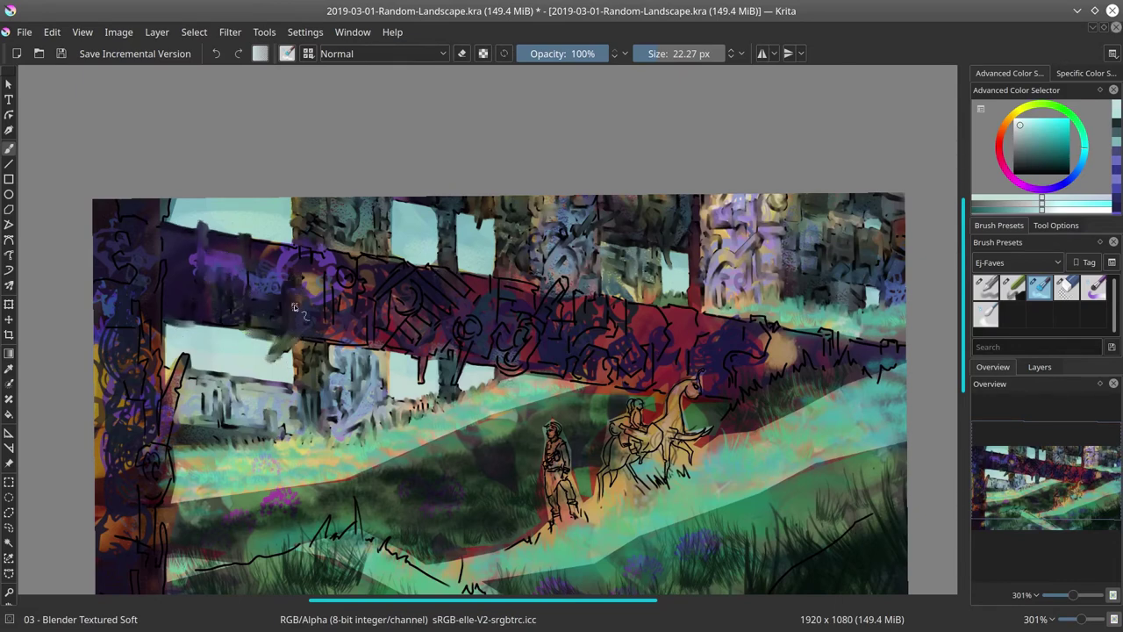
{"action": "left_click_drag", "start_coordinate": [309, 255], "coordinate": [263, 245]}
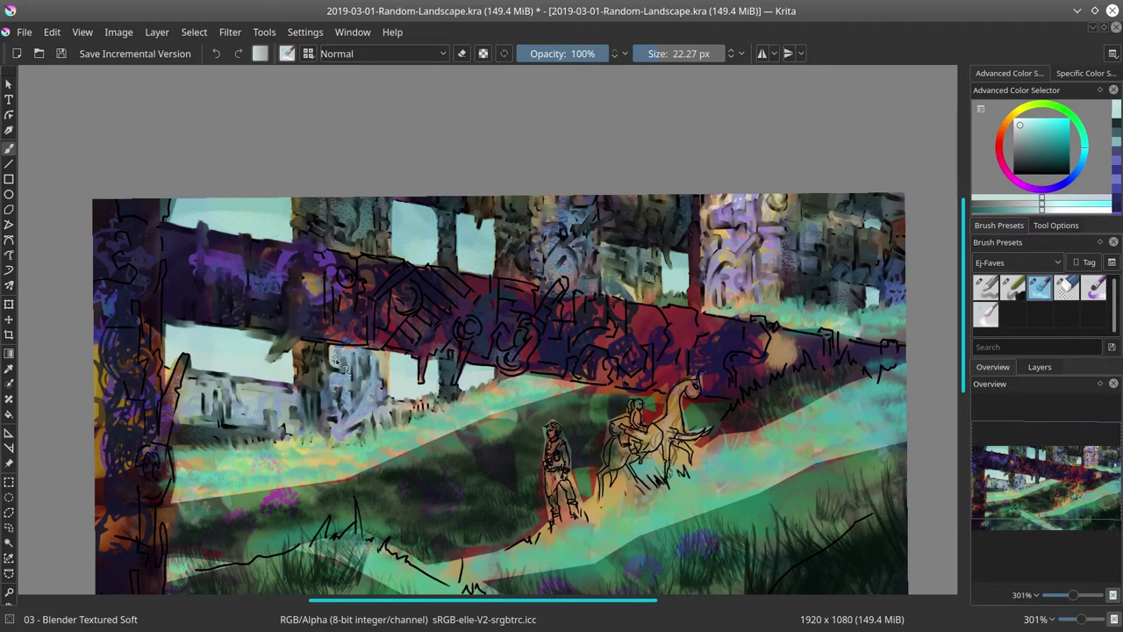
- Switch to the Chalk Details brush in Multiply mode, sample a muted teal and shade the upper ruins and beam
{"action": "scroll", "coordinate": [673, 380], "scroll_direction": "down", "scroll_amount": 2}
{"action": "left_click", "coordinate": [1013, 287]}
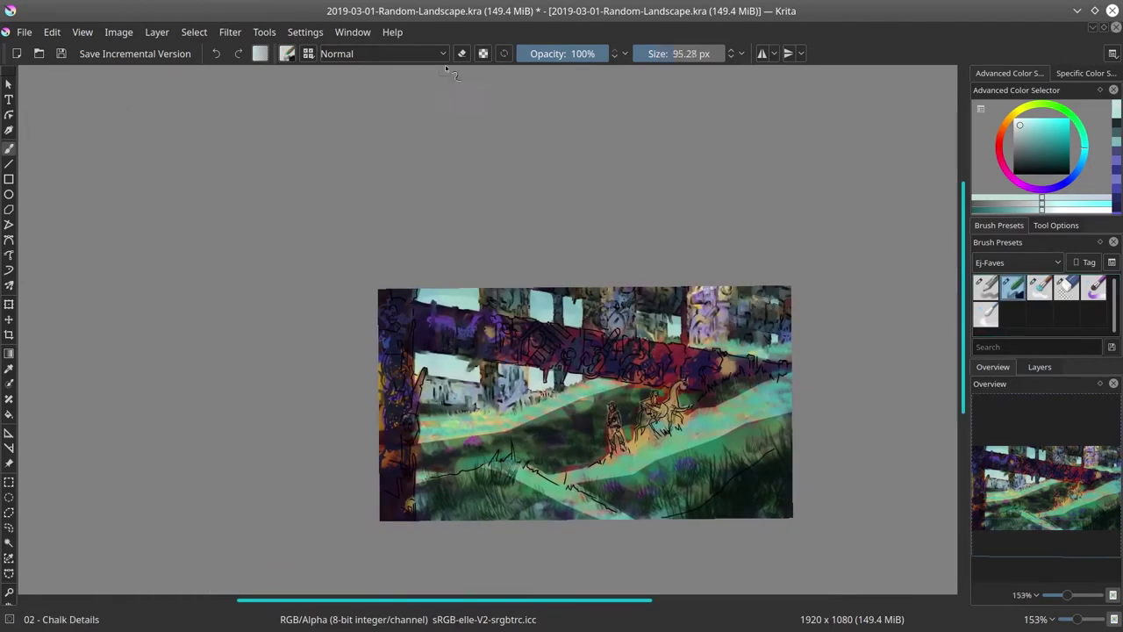
{"action": "left_click", "coordinate": [443, 54]}
{"action": "left_click", "coordinate": [595, 307], "text": "ctrl"}
{"action": "left_click_drag", "start_coordinate": [595, 292], "coordinate": [595, 325]}
{"action": "key", "text": "bracketleft"}
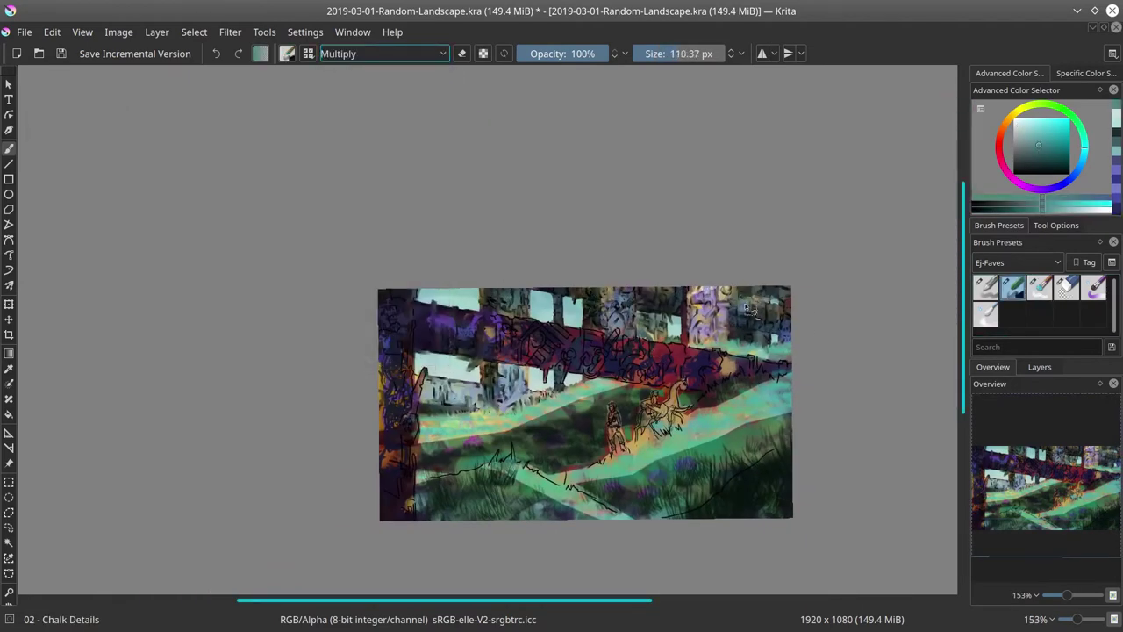
- Set the chalk brush to Color Dodge blending with a size of about 132 px and 23% opacity
{"action": "left_click", "coordinate": [443, 53]}
{"action": "left_click", "coordinate": [681, 53]}
{"action": "left_click", "coordinate": [538, 53]}
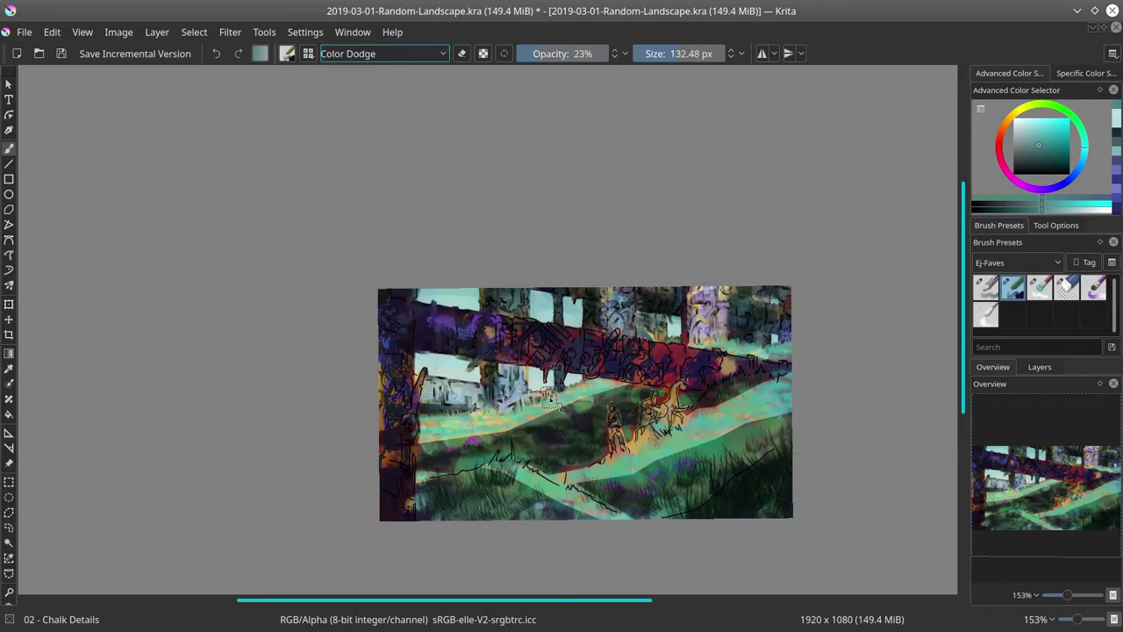
- Switch the chalk brush to Multiply blending and reduce its size to about 65 px
{"action": "key", "text": "alt+shift+m"}
{"action": "key", "text": "bracketleft"}
{"action": "key", "text": "bracketleft"}
{"action": "key", "text": "bracketleft"}
{"action": "key", "text": "bracketleft"}
{"action": "key", "text": "bracketleft"}
{"action": "key", "text": "bracketleft"}
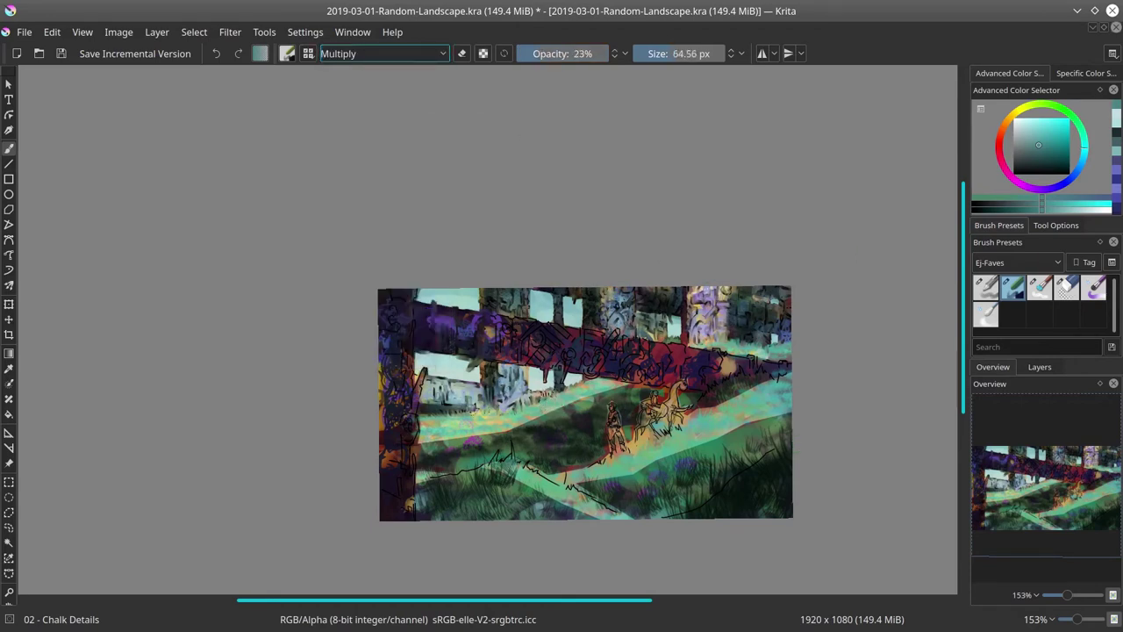
- Set the chalk brush to Decrease Saturation and paint over the background ruins and the beam
{"action": "left_click", "coordinate": [445, 55]}
{"action": "left_click", "coordinate": [1039, 368]}
{"action": "left_click", "coordinate": [1005, 367]}
{"action": "left_click", "coordinate": [446, 54]}
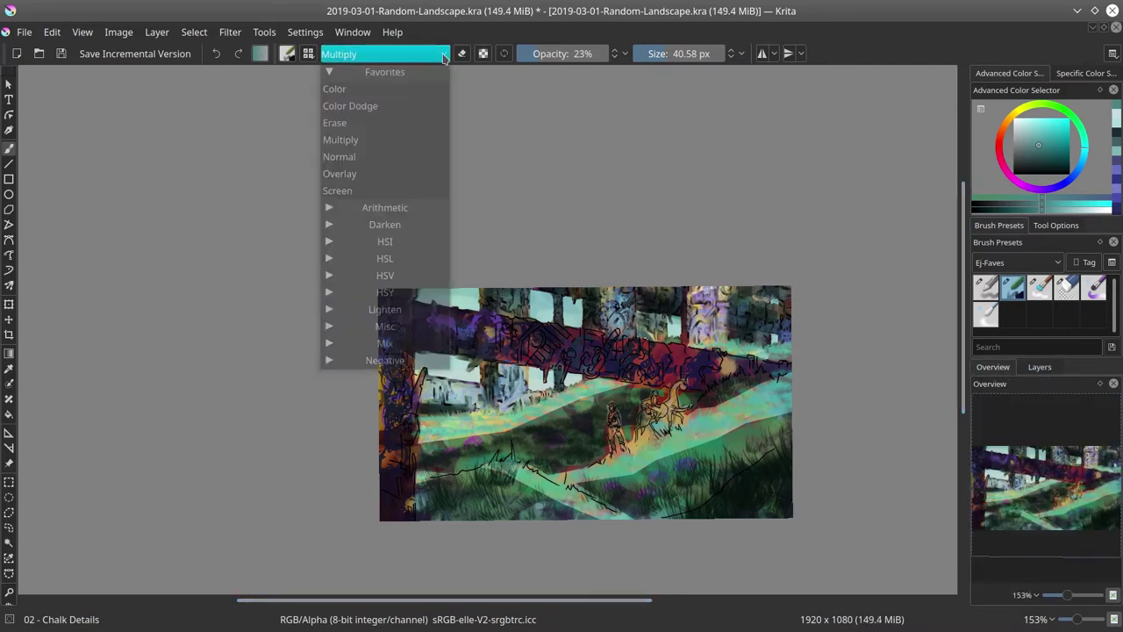
{"action": "left_click", "coordinate": [349, 293]}
{"action": "left_click", "coordinate": [361, 343]}
{"action": "mouse_move", "coordinate": [562, 314]}
{"action": "left_mouse_down"}
{"action": "mouse_move", "coordinate": [678, 297]}
{"action": "mouse_move", "coordinate": [655, 330]}
{"action": "left_mouse_up"}
{"action": "left_click_drag", "start_coordinate": [569, 307], "coordinate": [520, 299], "text": "shift"}
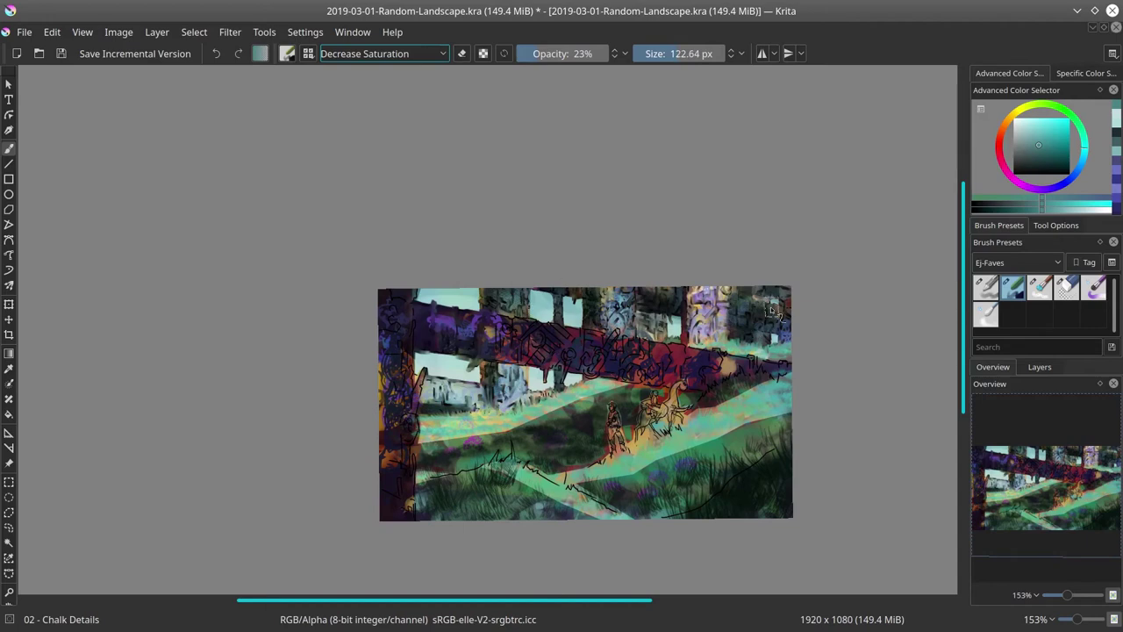
- Return the brush to Normal blending and glaze pale teal over the background ruins at 23% opacity, about 130 px wide
{"action": "left_click", "coordinate": [384, 53]}
{"action": "left_click", "coordinate": [386, 118]}
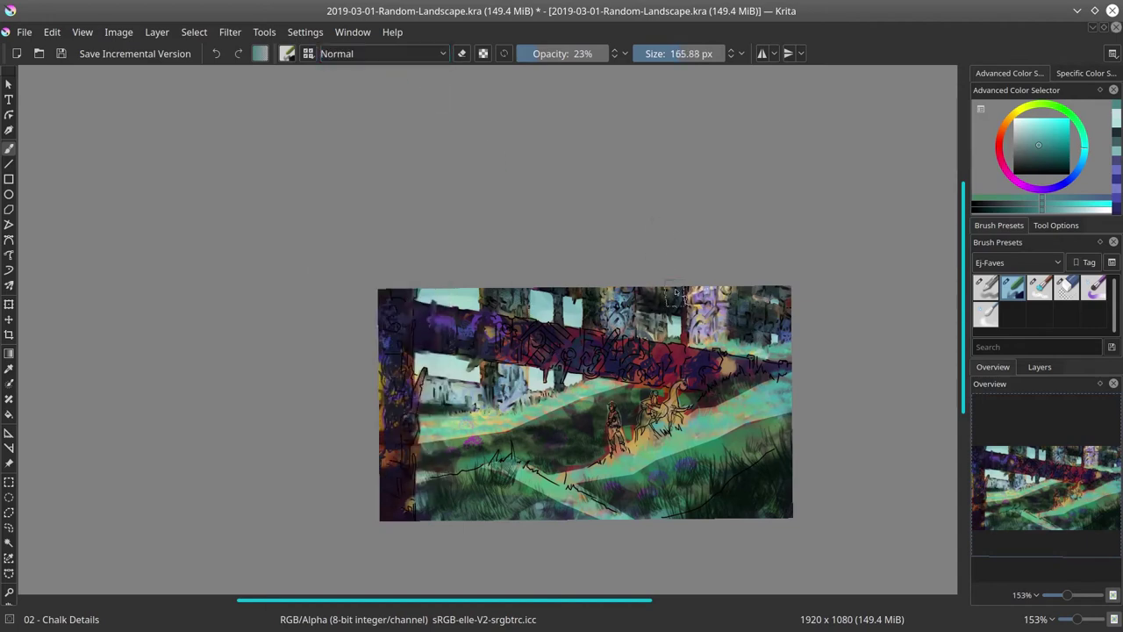
{"action": "left_click_drag", "start_coordinate": [584, 338], "coordinate": [566, 338], "text": "shift"}
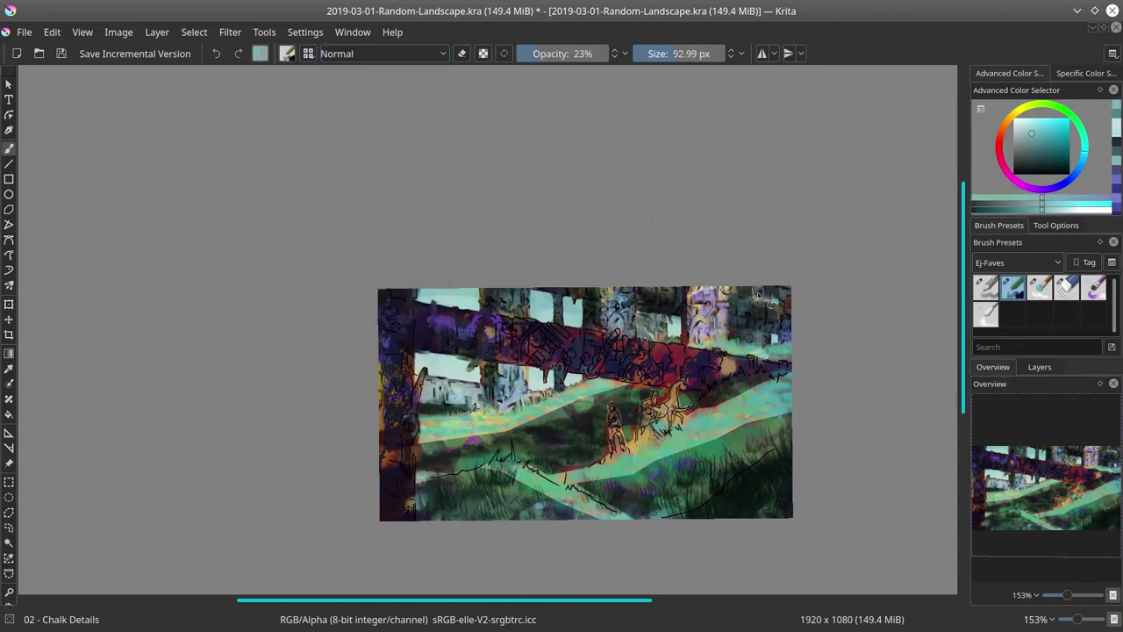
{"action": "left_click_drag", "start_coordinate": [538, 455], "coordinate": [548, 455], "text": "shift"}
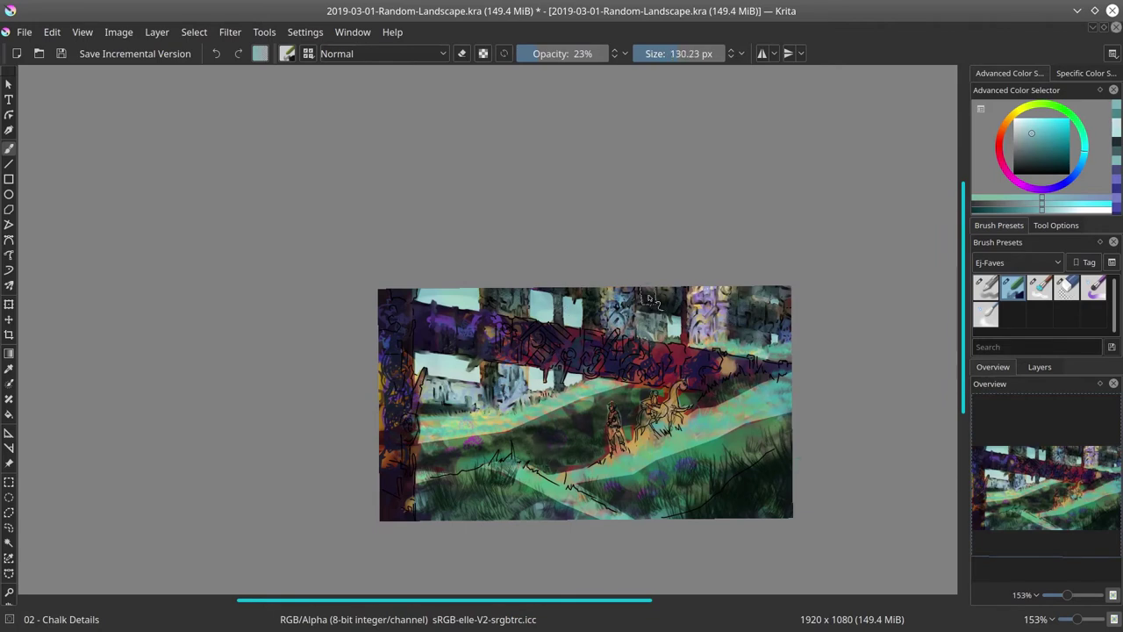
{"action": "left_click_drag", "start_coordinate": [653, 303], "coordinate": [665, 303]}
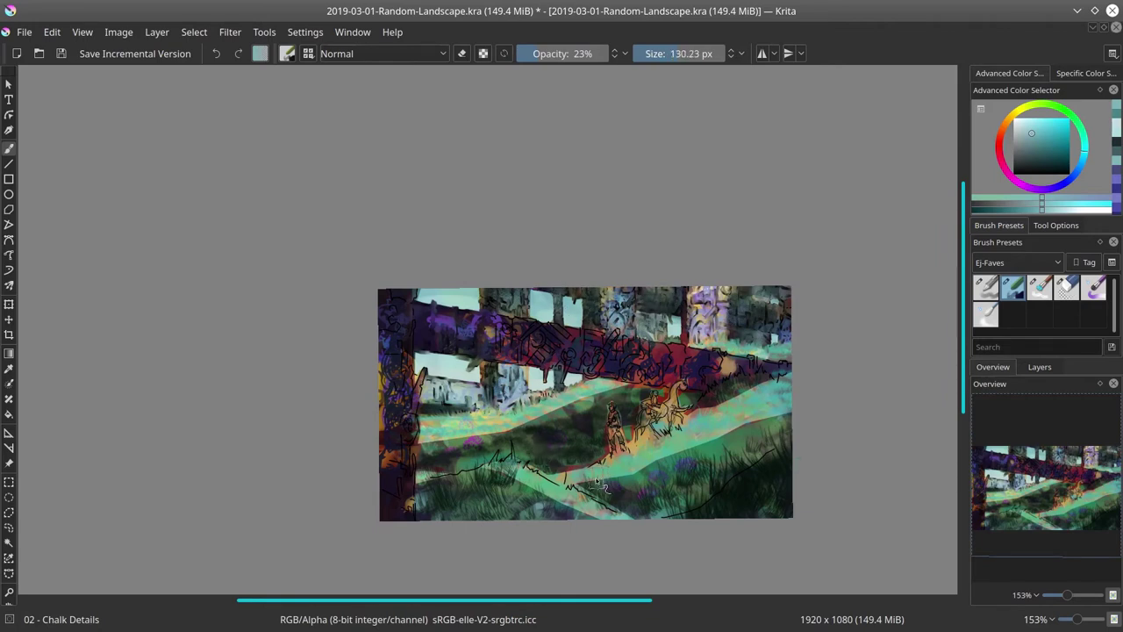
- Restore the brush opacity to 100% and save the document
{"action": "left_click", "coordinate": [1041, 368]}
{"action": "left_click", "coordinate": [993, 367]}
{"action": "left_click_drag", "start_coordinate": [538, 56], "coordinate": [610, 56]}
{"action": "left_click", "coordinate": [62, 54]}
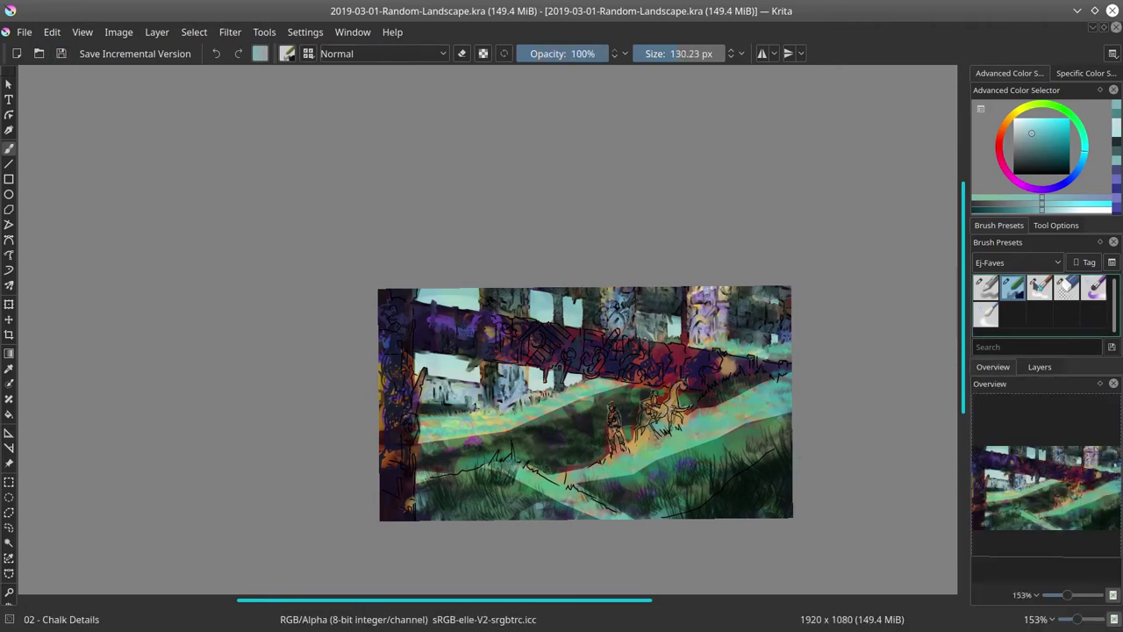
- Switch to the Blender Textured Soft brush and smudge the grass below the low stone wall
{"action": "left_click", "coordinate": [1040, 287]}
{"action": "left_click_drag", "start_coordinate": [523, 414], "coordinate": [527, 364], "text": "ctrl"}
{"action": "left_click_drag", "start_coordinate": [446, 453], "coordinate": [439, 453], "text": "shift"}
{"action": "left_click_drag", "start_coordinate": [442, 453], "coordinate": [435, 455]}
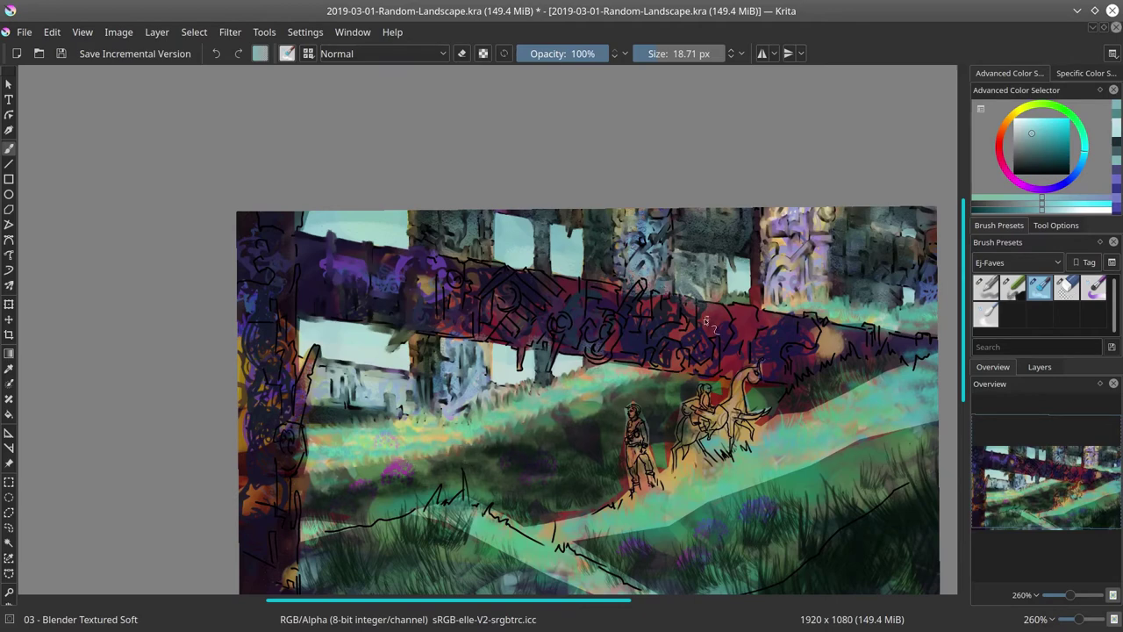
- Blend the line art into the carved middle of the fallen beam and the broken stubs hanging below it
{"action": "left_click_drag", "start_coordinate": [514, 376], "coordinate": [530, 377]}
{"action": "mouse_move", "coordinate": [439, 281]}
{"action": "left_mouse_down"}
{"action": "mouse_move", "coordinate": [444, 302]}
{"action": "mouse_move", "coordinate": [457, 285]}
{"action": "mouse_move", "coordinate": [448, 307]}
{"action": "left_mouse_up"}
{"action": "key", "text": "bracketleft"}
{"action": "key", "text": "bracketleft"}
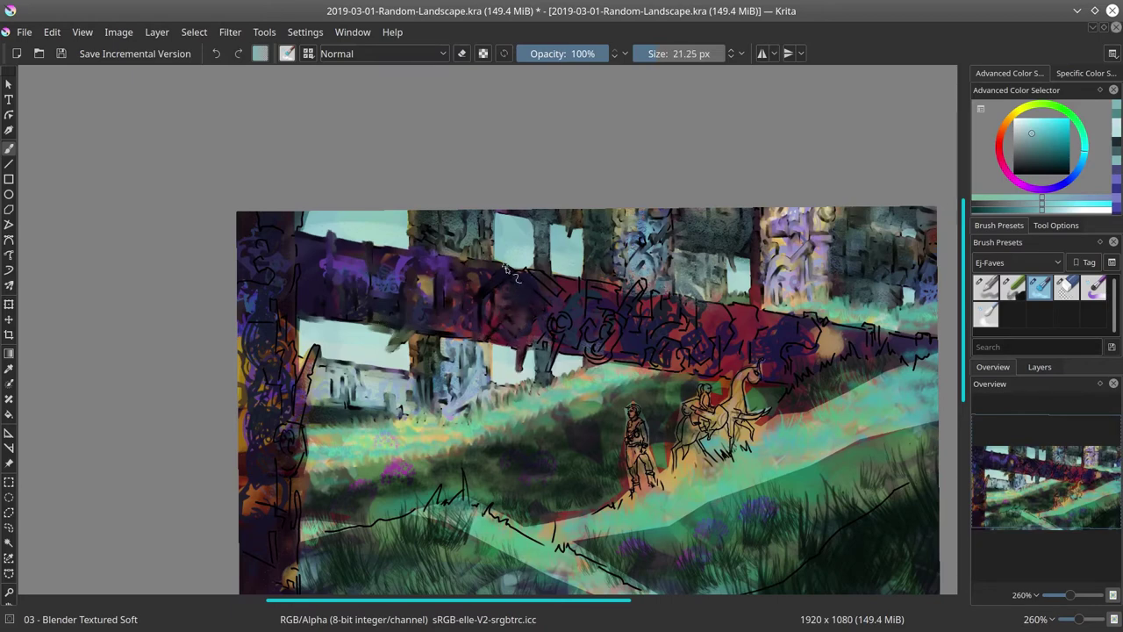
{"action": "key", "text": "bracketleft"}
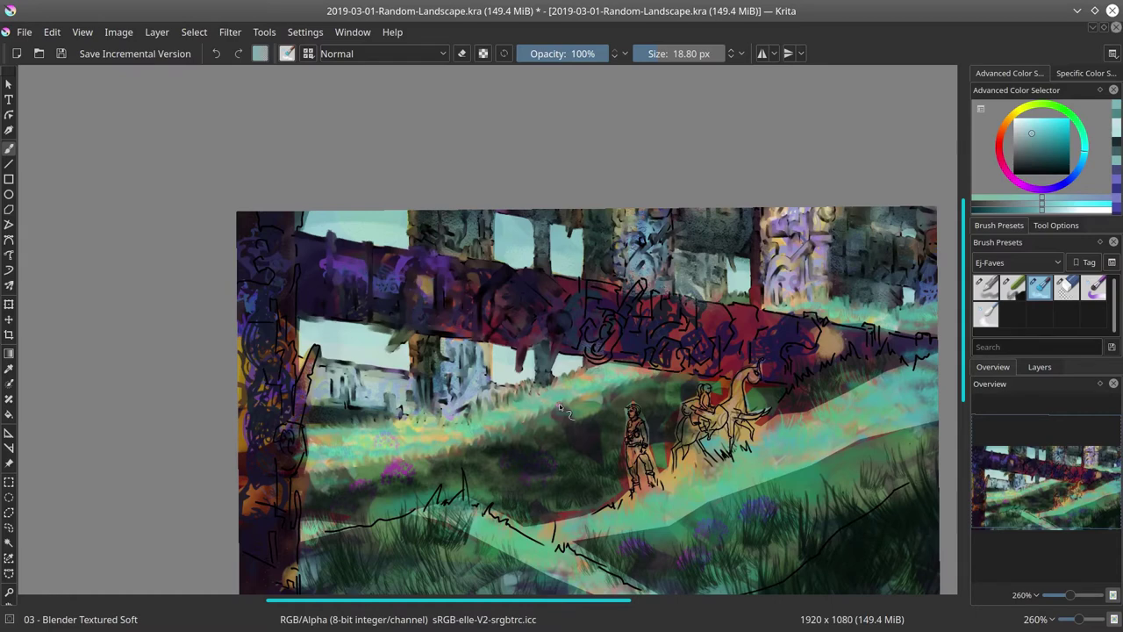
- Select the orange ground patches beneath the standing figure and the rider's mount with adding polygonal selections
{"action": "left_click", "coordinate": [9, 512]}
{"action": "double_click", "coordinate": [642, 461]}
{"action": "left_click", "coordinate": [1056, 226]}
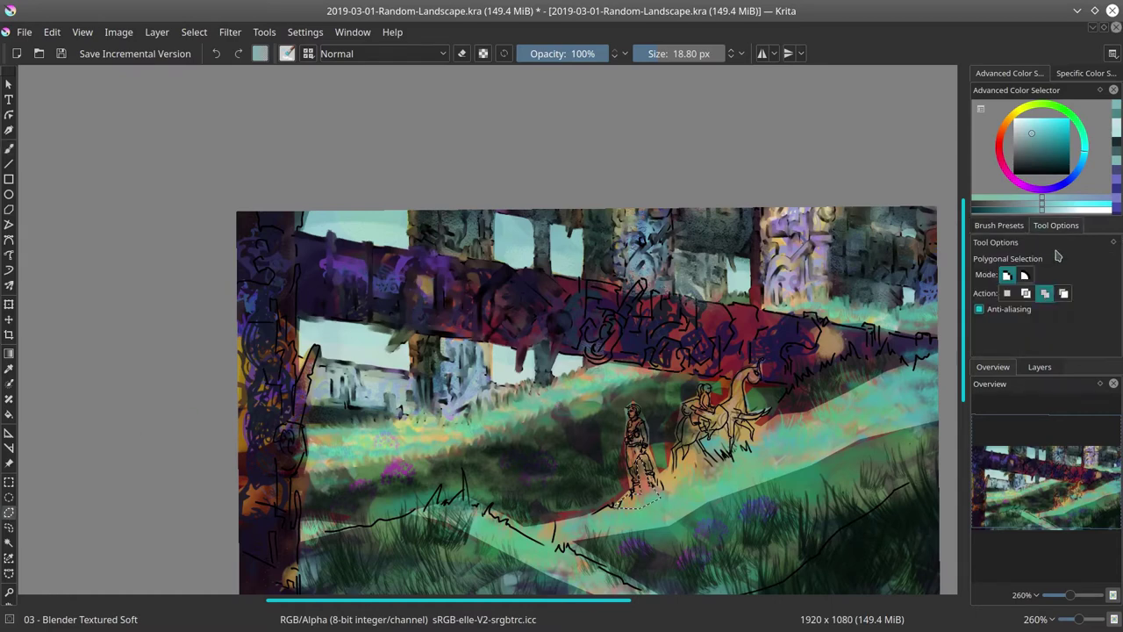
{"action": "left_click", "coordinate": [1063, 293]}
{"action": "left_click", "coordinate": [1045, 293]}
{"action": "left_click", "coordinate": [661, 486]}
{"action": "left_click", "coordinate": [676, 487]}
{"action": "left_click", "coordinate": [698, 462]}
{"action": "double_click", "coordinate": [683, 447]}
- Shift the selected ground to green with an HSL adjustment of hue 104 and saturation -24, and remove the selection
{"action": "key", "text": "ctrl+u"}
{"action": "left_click_drag", "start_coordinate": [176, 233], "coordinate": [226, 234]}
{"action": "left_click_drag", "start_coordinate": [175, 257], "coordinate": [155, 259]}
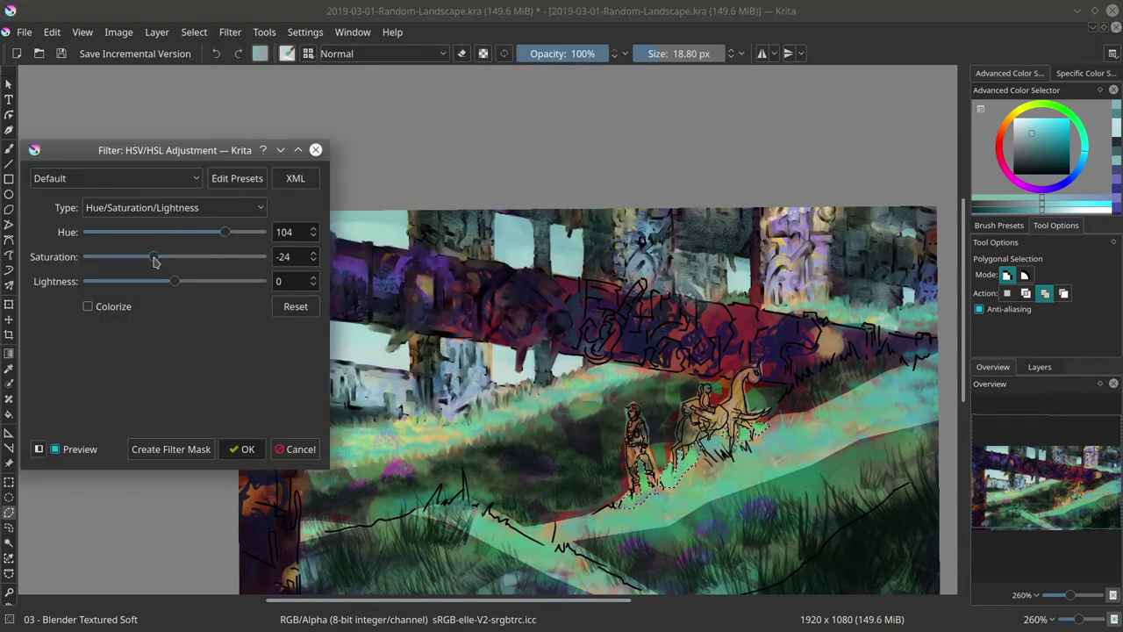
{"action": "left_click", "coordinate": [242, 450]}
{"action": "left_click", "coordinate": [194, 33]}
{"action": "left_click", "coordinate": [210, 74]}
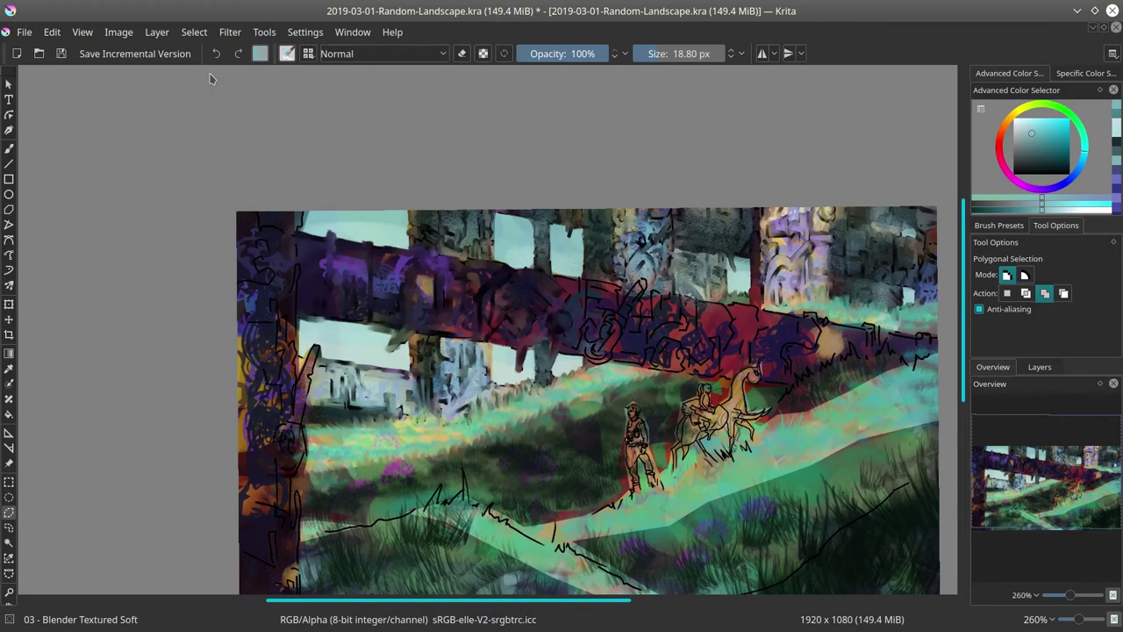
- Blend the line art into the red half of the fallen beam and the grass edge behind the rider
{"action": "key", "text": "b"}
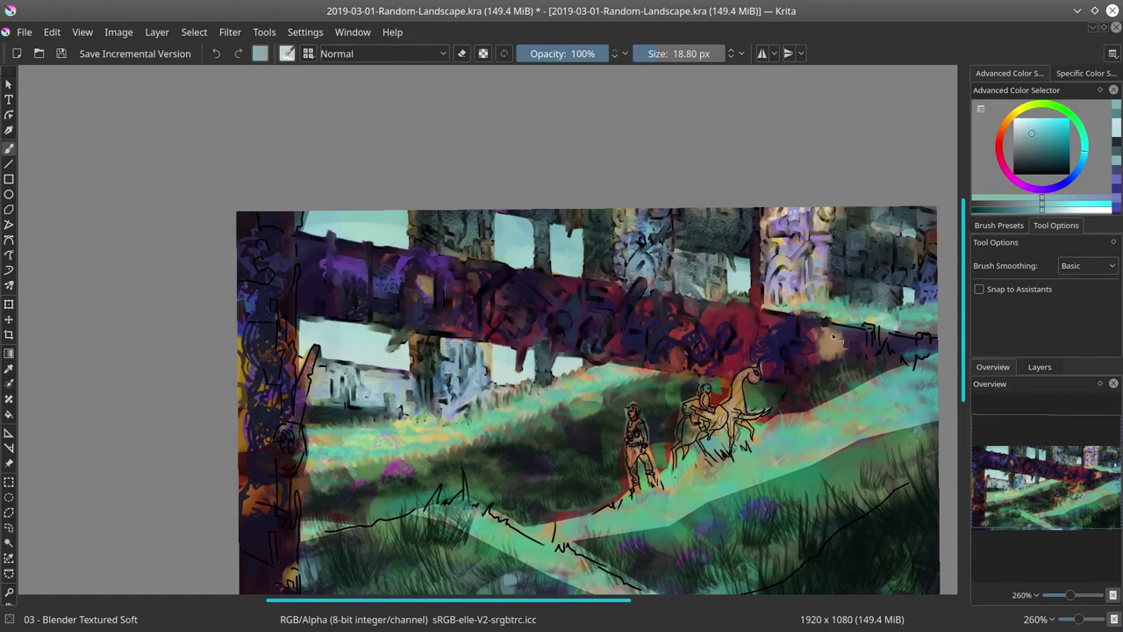
{"action": "left_click_drag", "start_coordinate": [833, 336], "coordinate": [876, 331]}
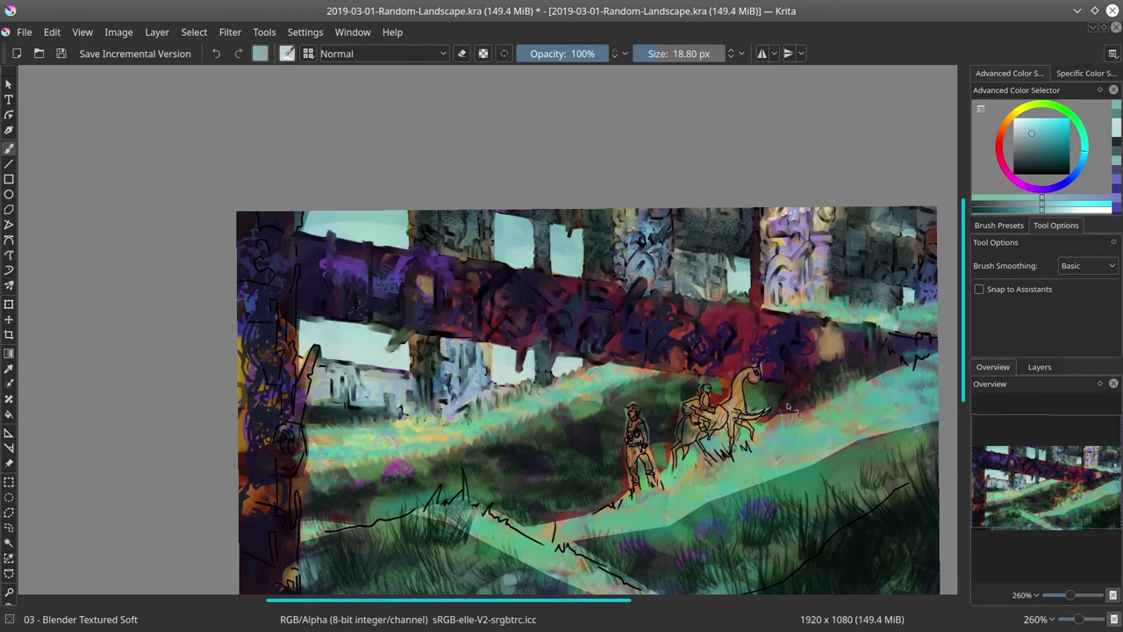
- Paint ground shadows beneath the standing figure and the mount with the Chalk Details brush, darker teal in Multiply mode
{"action": "left_click", "coordinate": [999, 226]}
{"action": "left_click", "coordinate": [1013, 287]}
{"action": "left_click", "coordinate": [1032, 148]}
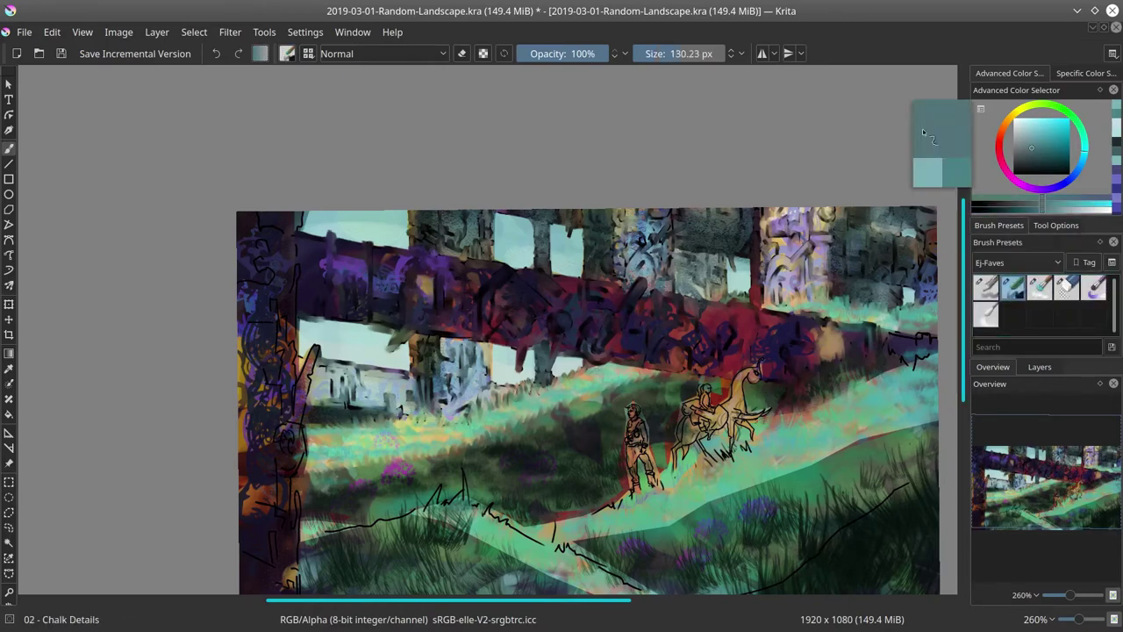
{"action": "left_click", "coordinate": [383, 53]}
{"action": "left_click", "coordinate": [343, 140]}
{"action": "left_click", "coordinate": [671, 54]}
{"action": "left_click_drag", "start_coordinate": [715, 382], "coordinate": [720, 401]}
{"action": "mouse_move", "coordinate": [702, 476]}
{"action": "left_mouse_down"}
{"action": "mouse_move", "coordinate": [735, 445]}
{"action": "mouse_move", "coordinate": [588, 510]}
{"action": "left_mouse_up"}
{"action": "left_click_drag", "start_coordinate": [667, 485], "coordinate": [725, 458]}
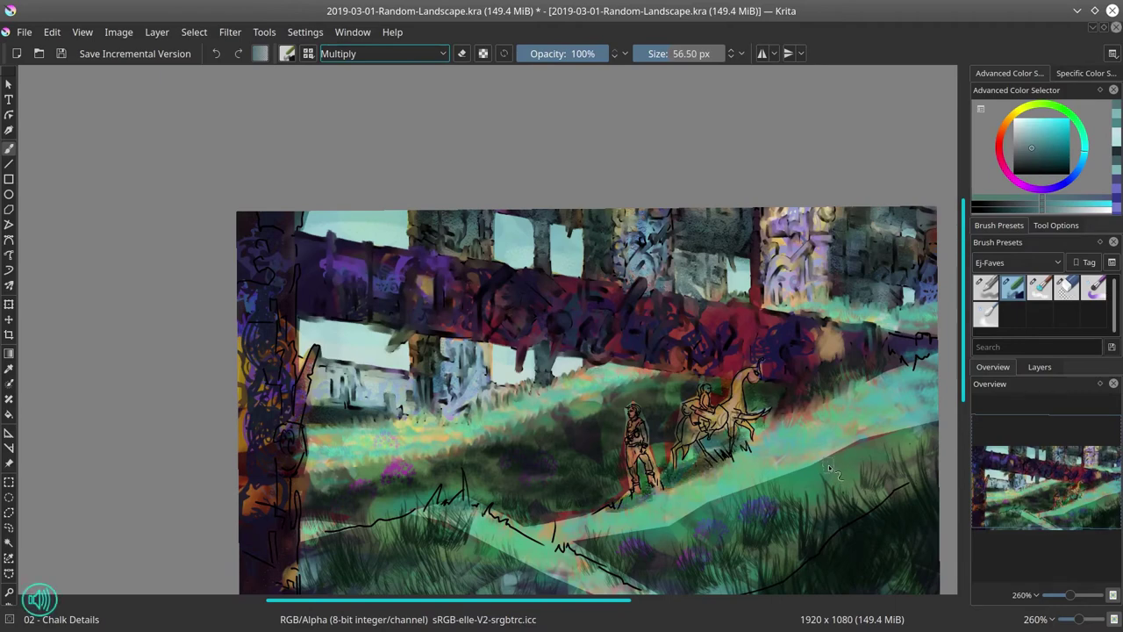
- Stamp grass along the path edge near the figures with the Nature-Speed-Paint Stamp Grass preset and save the document
{"action": "left_click", "coordinate": [1017, 262]}
{"action": "left_click", "coordinate": [1009, 375]}
{"action": "left_click", "coordinate": [1093, 316]}
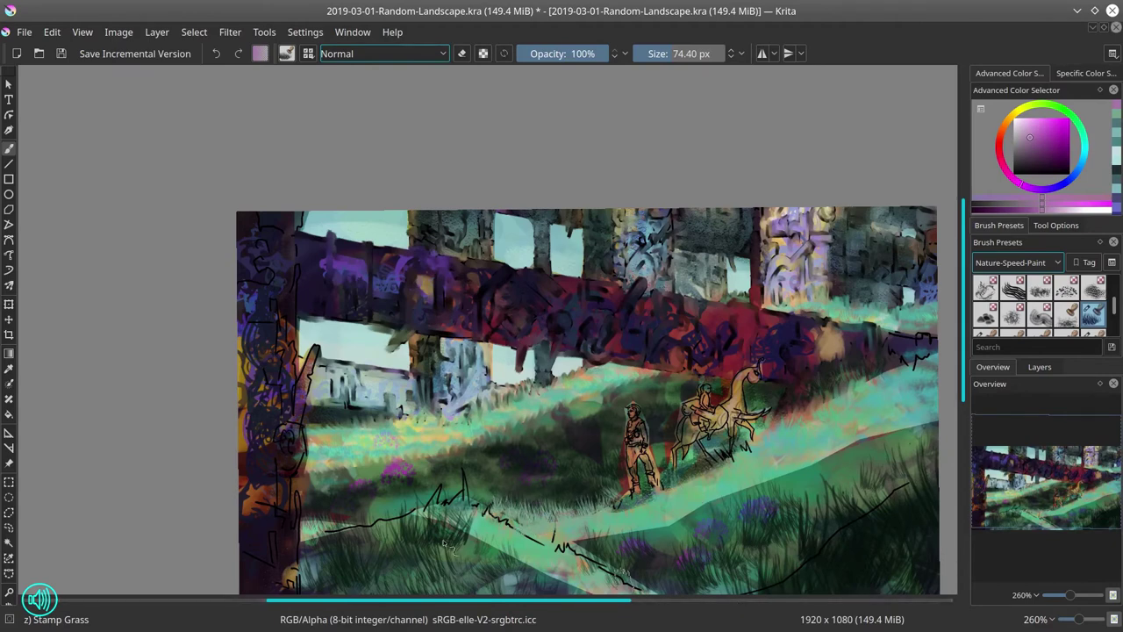
{"action": "left_click", "coordinate": [61, 53]}
- Switch back to the Ej-Faves Blender Textured Soft brush and smudge the line art at the beam's far tip
{"action": "left_click", "coordinate": [1016, 262]}
{"action": "left_click", "coordinate": [1009, 311]}
{"action": "left_click", "coordinate": [1040, 288]}
{"action": "mouse_move", "coordinate": [903, 327]}
{"action": "left_mouse_down"}
{"action": "mouse_move", "coordinate": [747, 333]}
{"action": "mouse_move", "coordinate": [764, 350]}
{"action": "mouse_move", "coordinate": [896, 349]}
{"action": "left_mouse_up"}
{"action": "left_click_drag", "start_coordinate": [715, 394], "coordinate": [706, 473]}
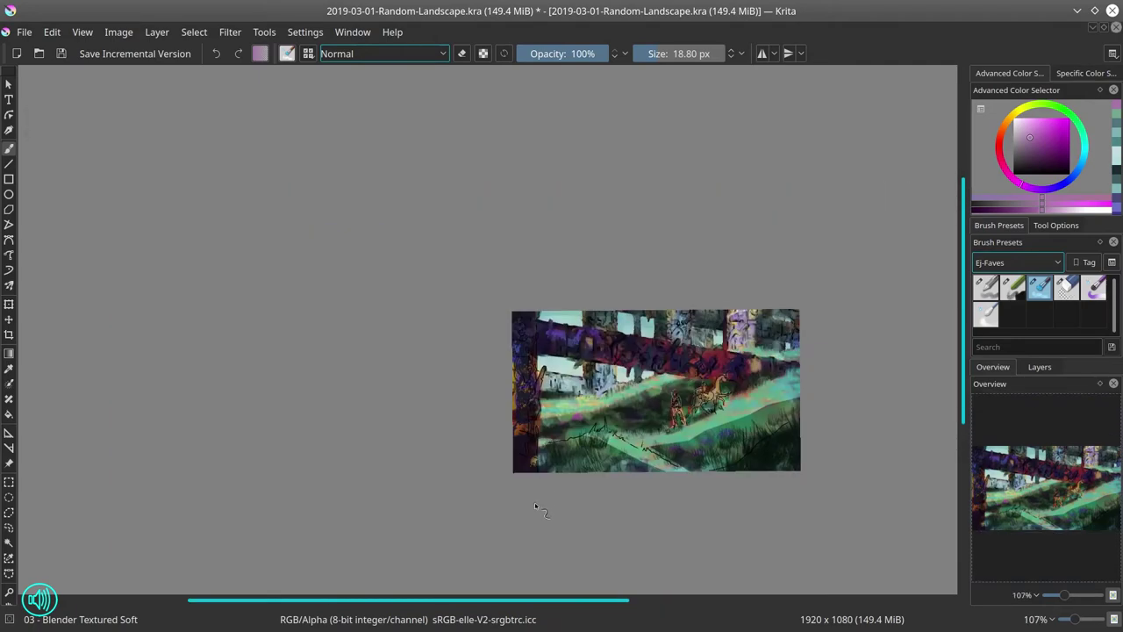
- Group the line art copy with Layer 1 Merged and enlarge the group so the dark post falls outside the canvas
{"action": "left_click", "coordinate": [1040, 367]}
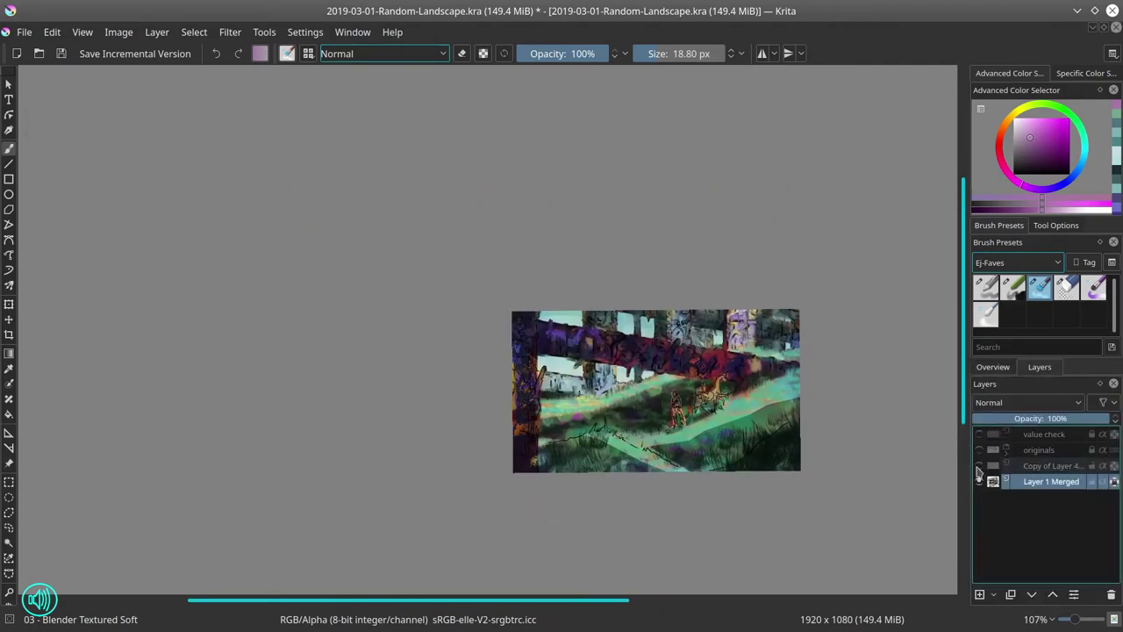
{"action": "left_click", "coordinate": [9, 304]}
{"action": "left_click_drag", "start_coordinate": [514, 472], "coordinate": [480, 493]}
{"action": "left_click_drag", "start_coordinate": [799, 310], "coordinate": [806, 306]}
{"action": "key", "text": "Return"}
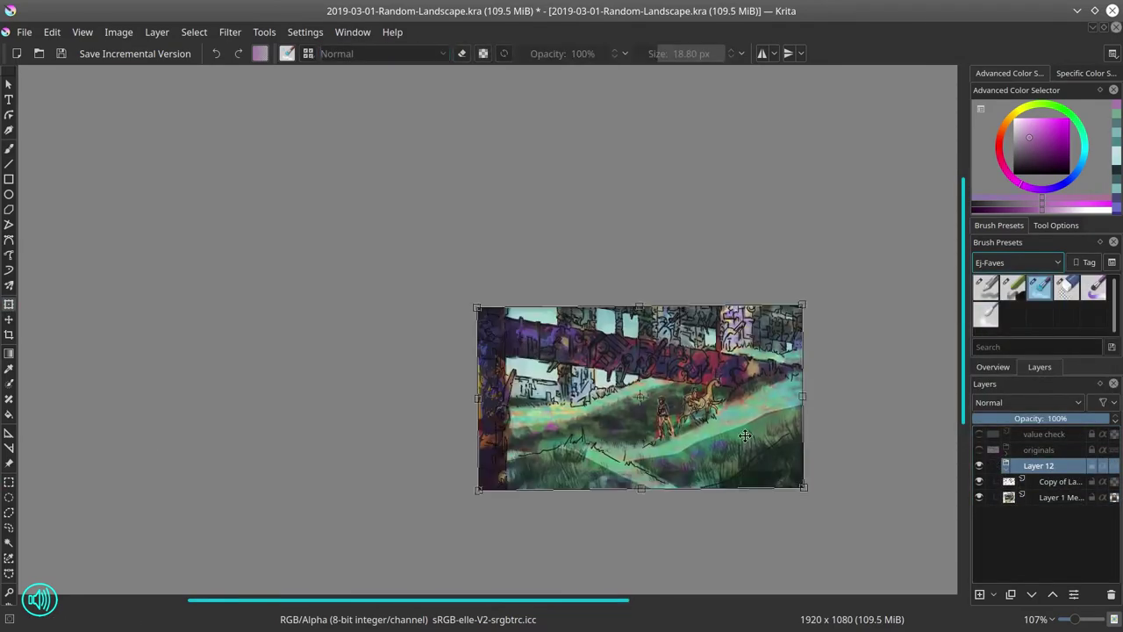
{"action": "left_click", "coordinate": [993, 367]}
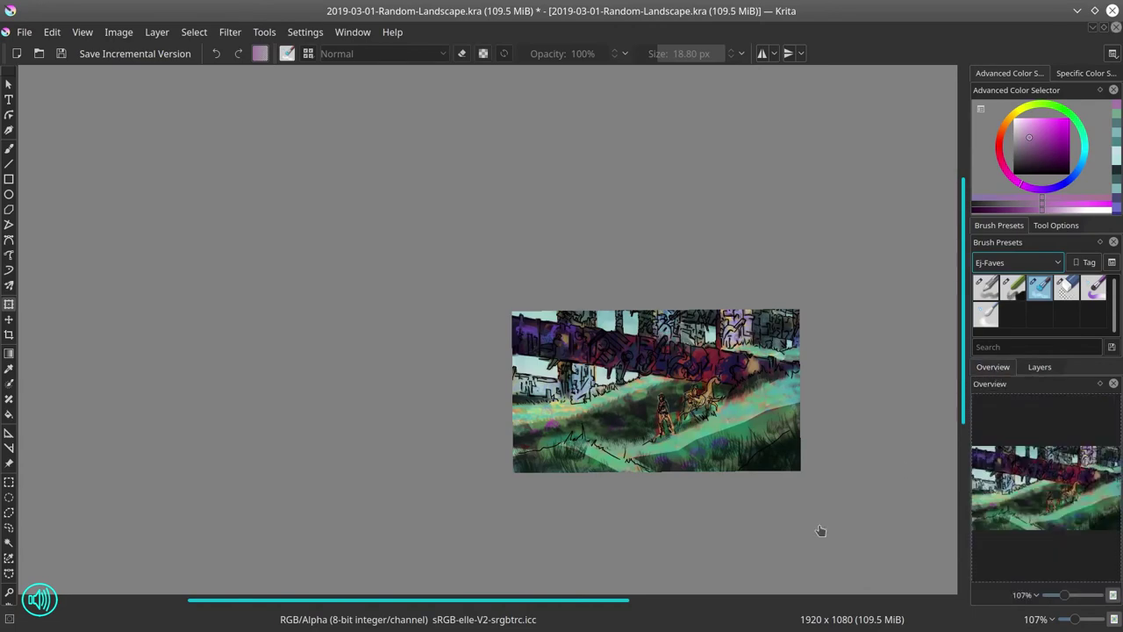
- Ungroup the enlarged layers and hide the Copy of Layer 4 line art
{"action": "left_click", "coordinate": [1040, 367]}
{"action": "right_click", "coordinate": [1036, 470]}
{"action": "mouse_move", "coordinate": [949, 336]}
{"action": "left_click", "coordinate": [857, 371]}
{"action": "left_click", "coordinate": [980, 466]}
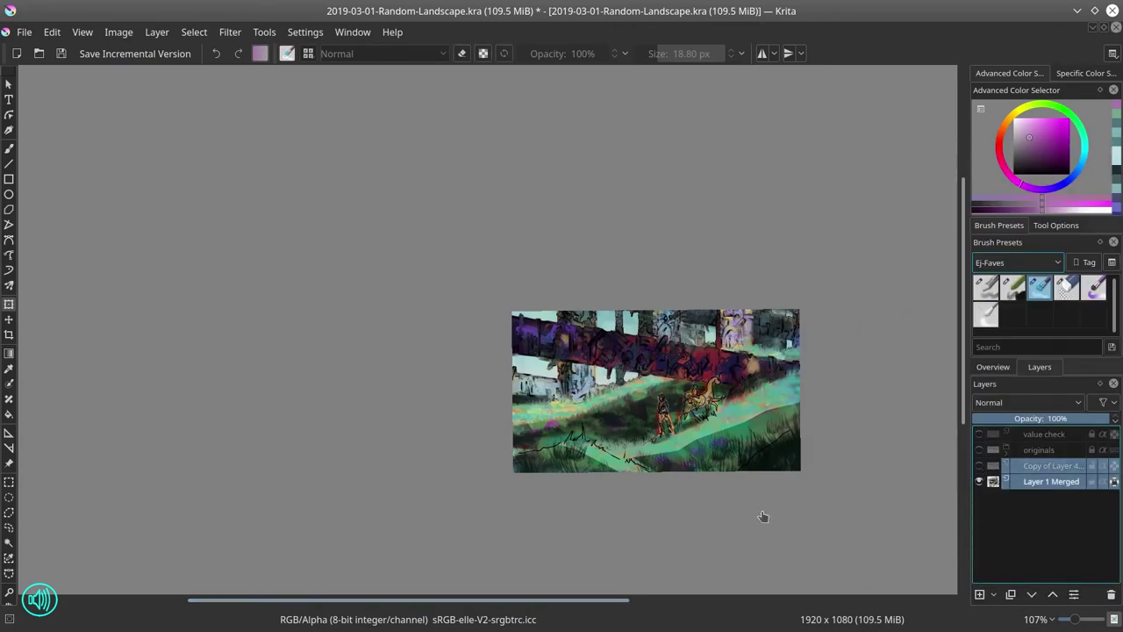
- Undo the ungrouping and the change made before it
{"action": "left_click", "coordinate": [1051, 481]}
{"action": "left_click", "coordinate": [52, 32]}
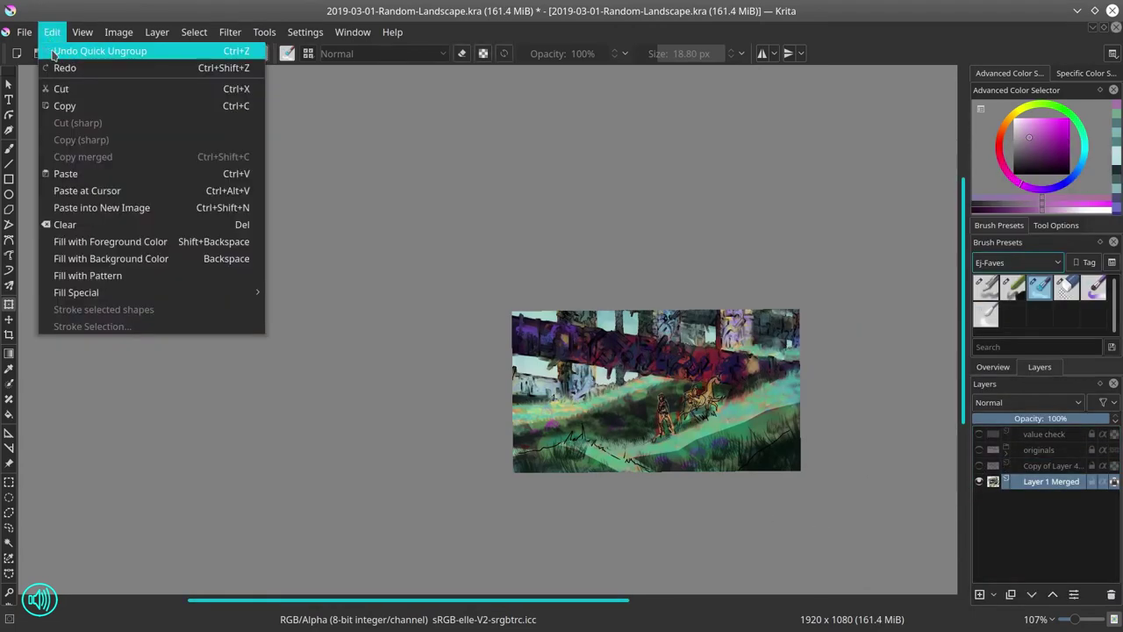
{"action": "left_click", "coordinate": [58, 49]}
{"action": "left_click", "coordinate": [52, 31]}
{"action": "left_click", "coordinate": [58, 49]}
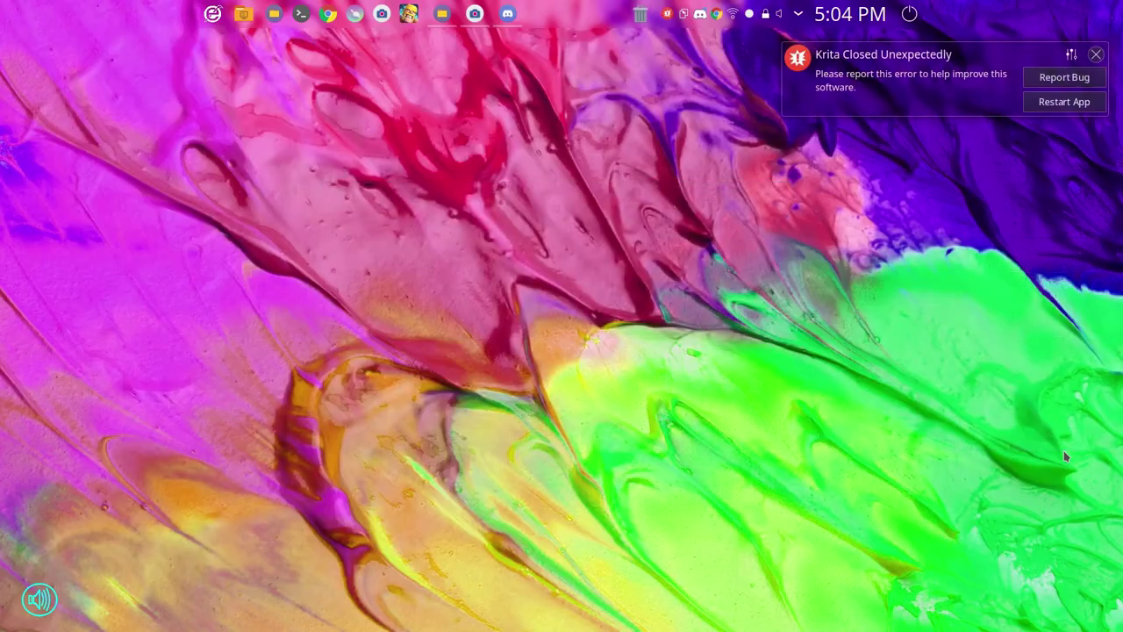
- Restart Krita and reopen 2019-03-01-Random-Landscape.kra
{"action": "left_click", "coordinate": [1065, 102]}
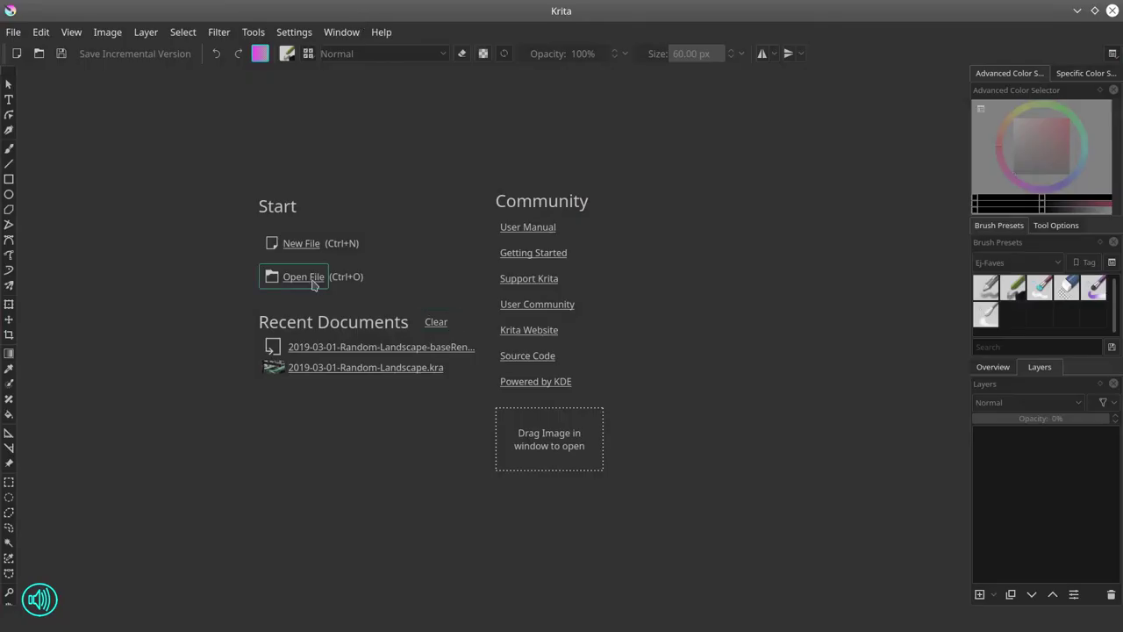
{"action": "left_click", "coordinate": [313, 284]}
{"action": "left_click", "coordinate": [677, 255]}
{"action": "left_click", "coordinate": [810, 459]}
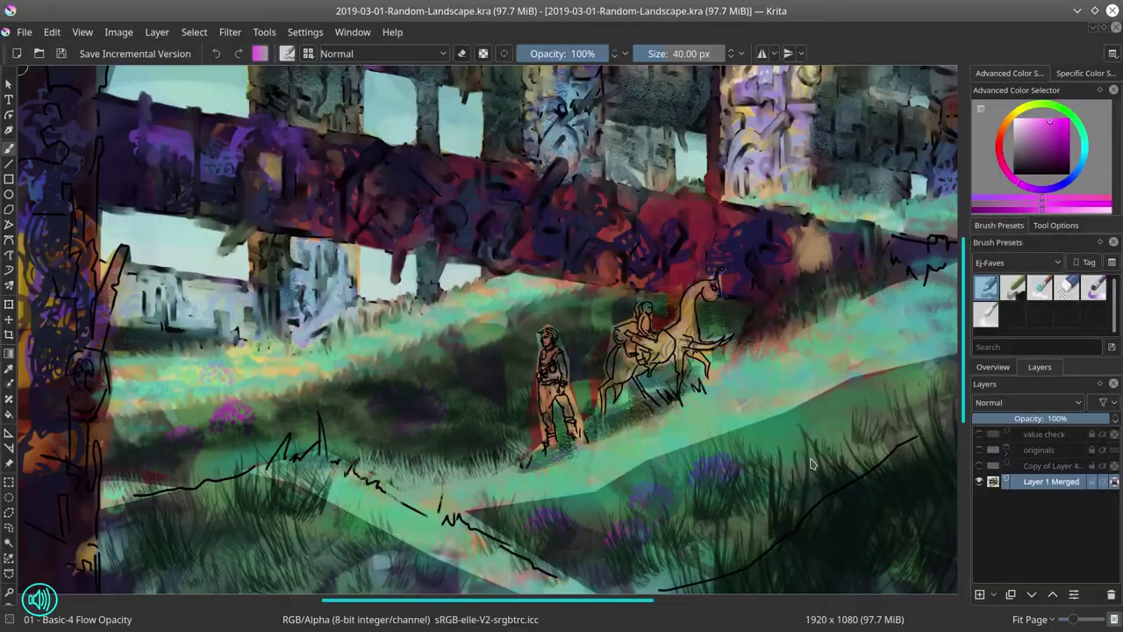
- Show Copy of Layer 4, group it with originals and Layer 1 Merged, and toggle the value check layer
{"action": "left_click", "coordinate": [980, 466]}
{"action": "left_click", "coordinate": [1039, 450], "text": "shift"}
{"action": "scroll", "coordinate": [638, 424], "scroll_direction": "down", "scroll_amount": 3}
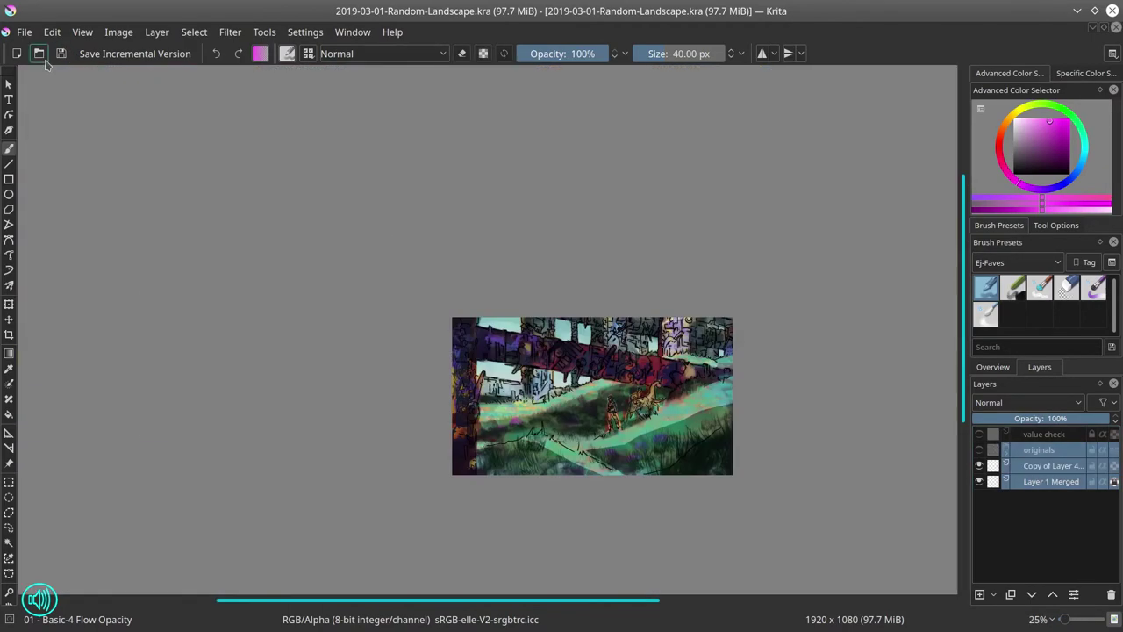
{"action": "right_click", "coordinate": [1043, 455]}
{"action": "mouse_move", "coordinate": [968, 404]}
{"action": "left_click", "coordinate": [864, 405]}
{"action": "left_click", "coordinate": [980, 435]}
{"action": "left_click", "coordinate": [979, 433]}
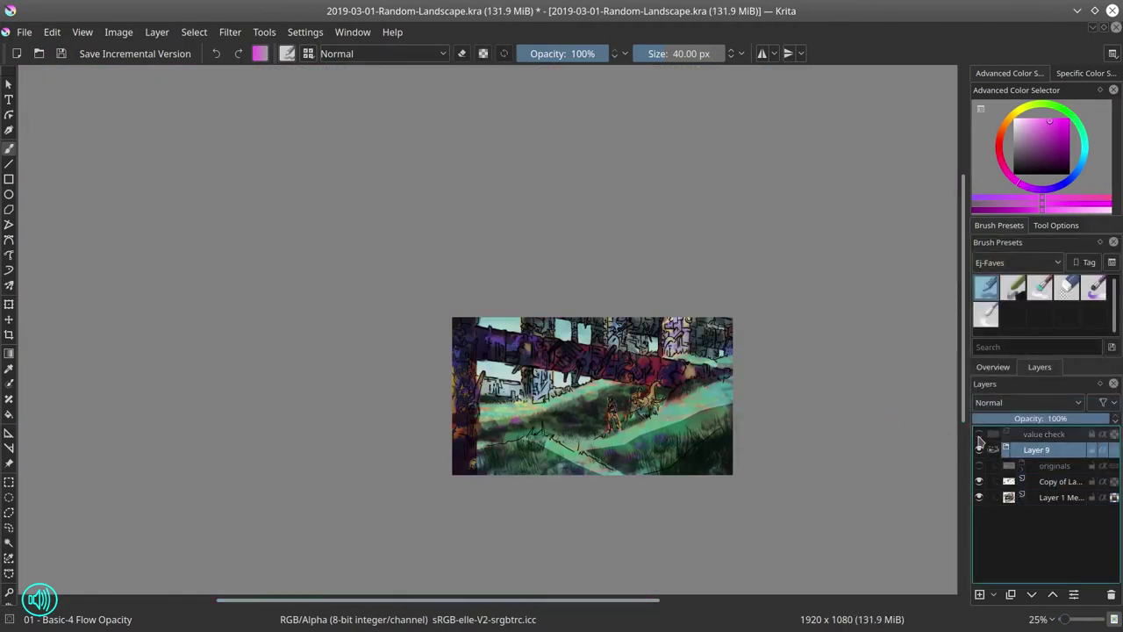
- Scale up the Layer 9 group slightly and extend it leftward with the Transform tool, keeping the originals group hidden
{"action": "key", "text": "ctrl+t"}
{"action": "left_click", "coordinate": [1023, 473]}
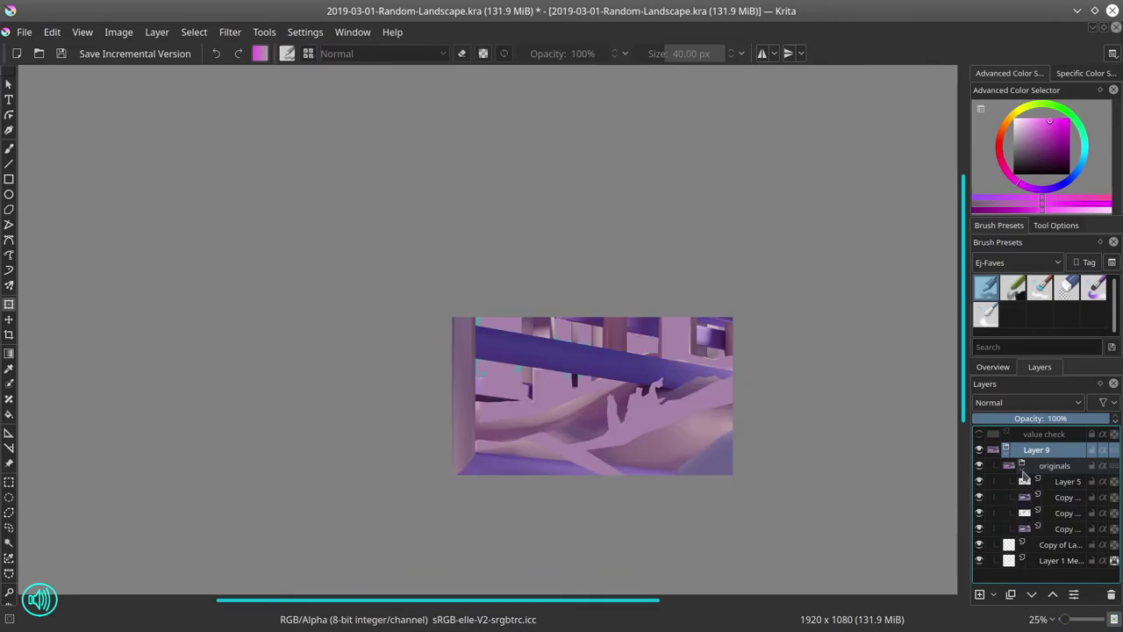
{"action": "left_click", "coordinate": [980, 466]}
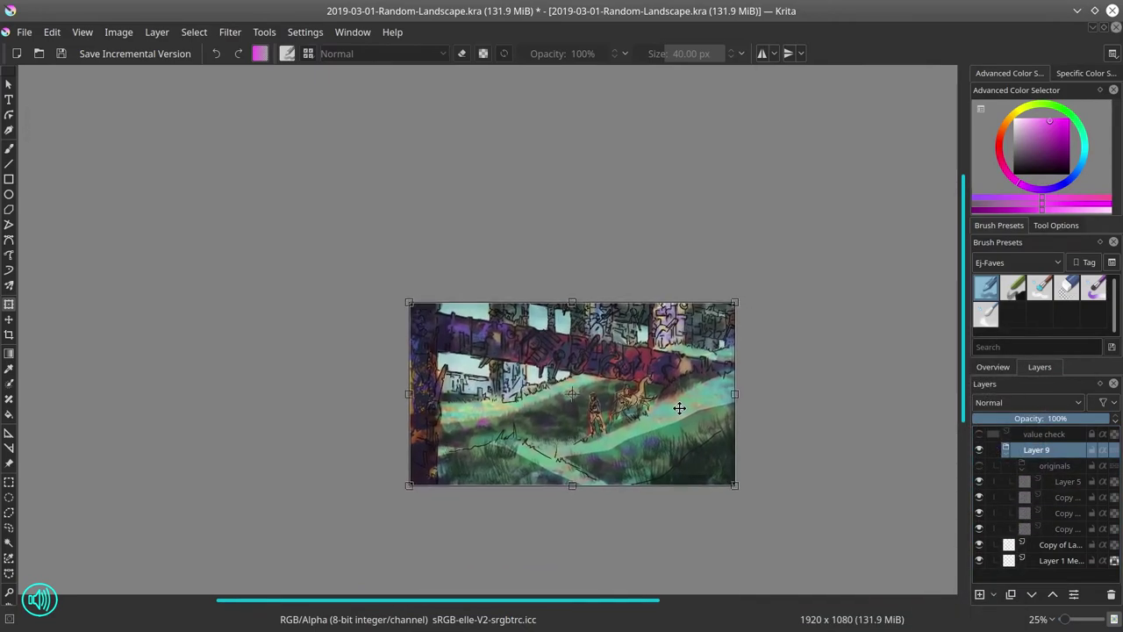
{"action": "key", "text": "Return"}
- Ungroup Layer 9 and save an incremental version of the file
{"action": "right_click", "coordinate": [1040, 451]}
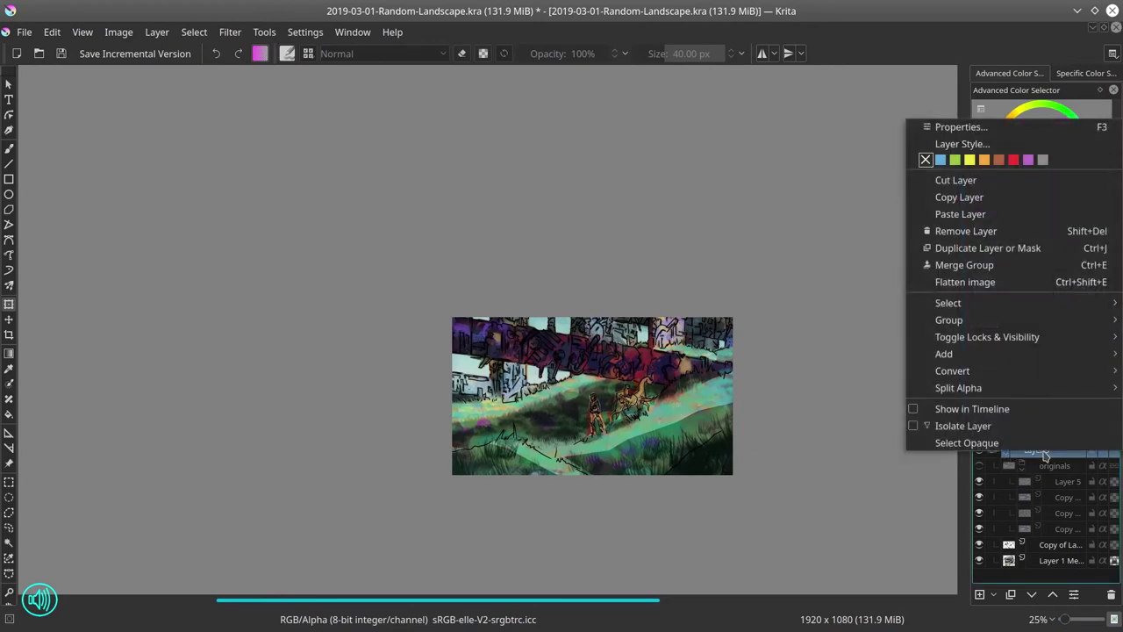
{"action": "left_click", "coordinate": [1044, 454]}
{"action": "right_click", "coordinate": [1045, 453]}
{"action": "mouse_move", "coordinate": [946, 319]}
{"action": "left_click", "coordinate": [765, 353]}
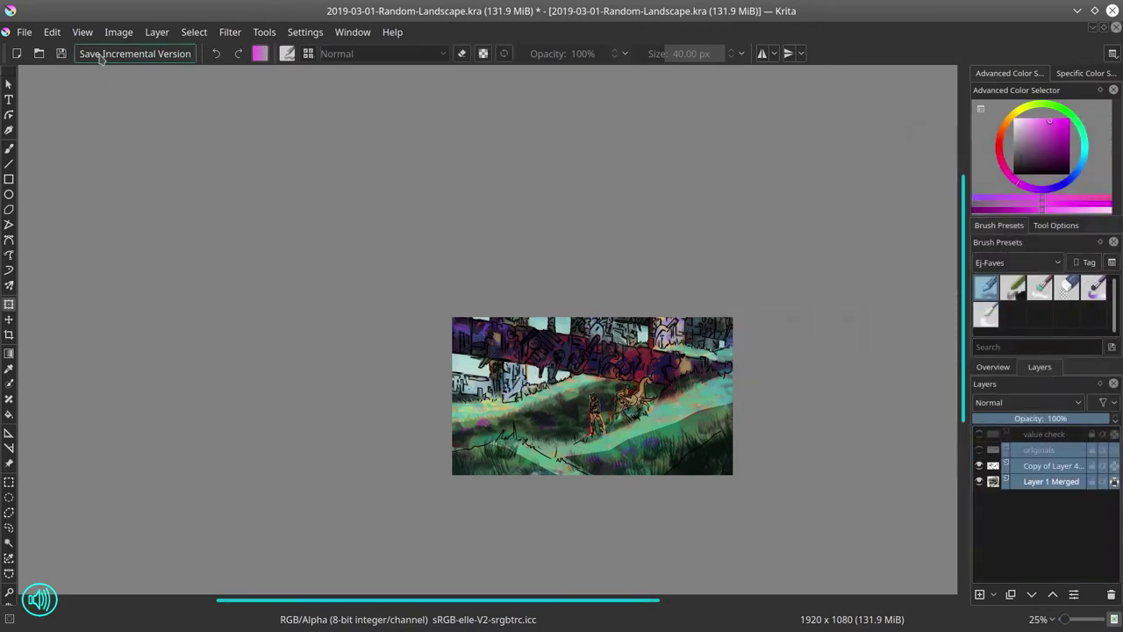
{"action": "left_click", "coordinate": [98, 54]}
- Hide the Copy of Layer 4 line art, make Layer 1 Merged active and trim the layers to the image size
{"action": "left_click", "coordinate": [1028, 484]}
{"action": "left_click", "coordinate": [979, 466]}
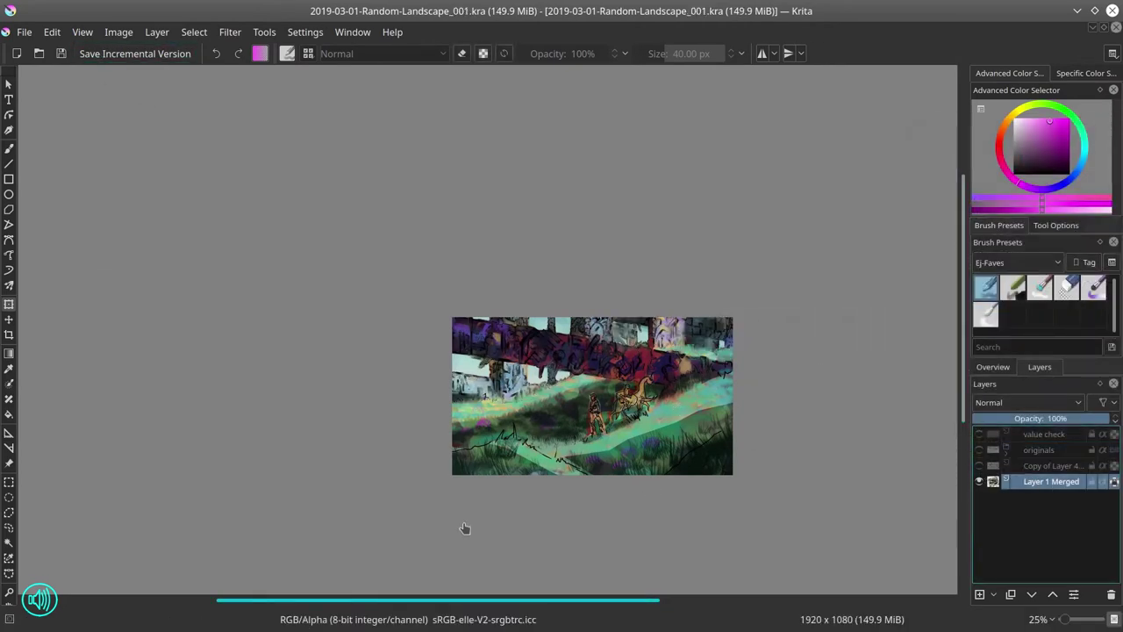
{"action": "left_click", "coordinate": [119, 32]}
{"action": "left_click", "coordinate": [139, 111]}
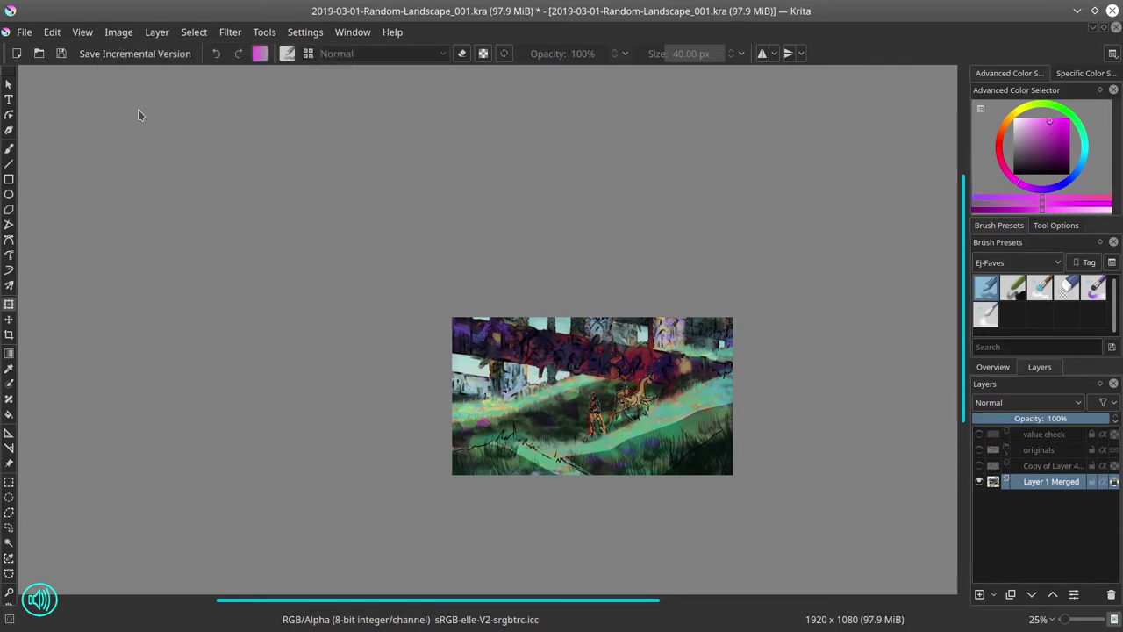
- Show the Overview, choose the Blender Textured Soft preset for the freehand brush and save the file
{"action": "left_click", "coordinate": [666, 559]}
{"action": "left_click", "coordinate": [9, 149]}
{"action": "left_click", "coordinate": [993, 367]}
{"action": "left_click", "coordinate": [1040, 287]}
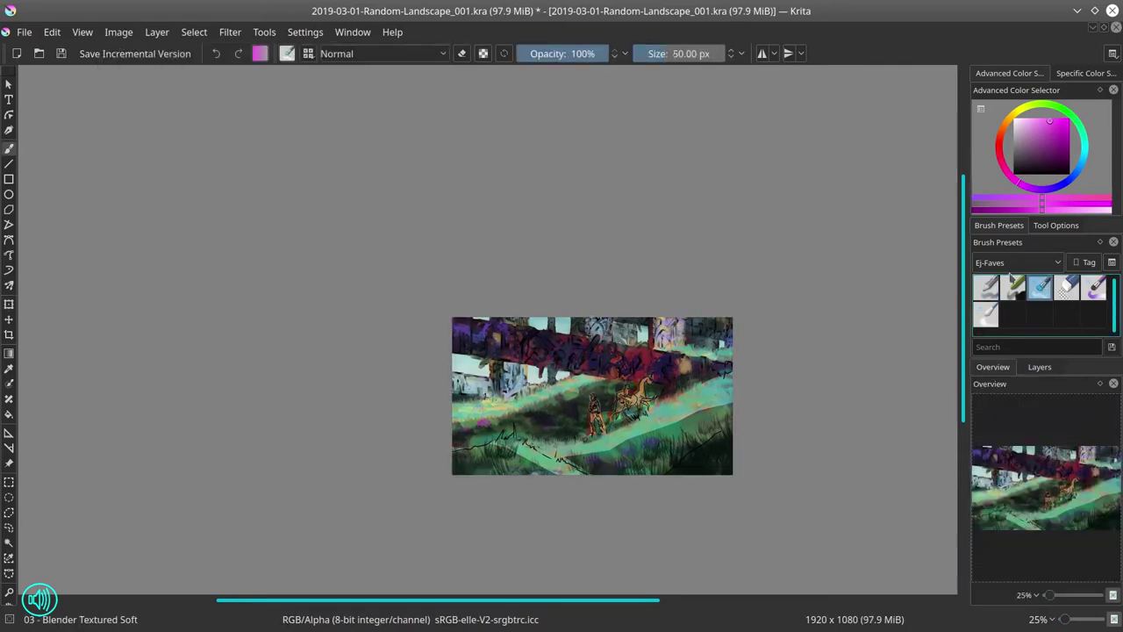
{"action": "key", "text": "ctrl+s"}
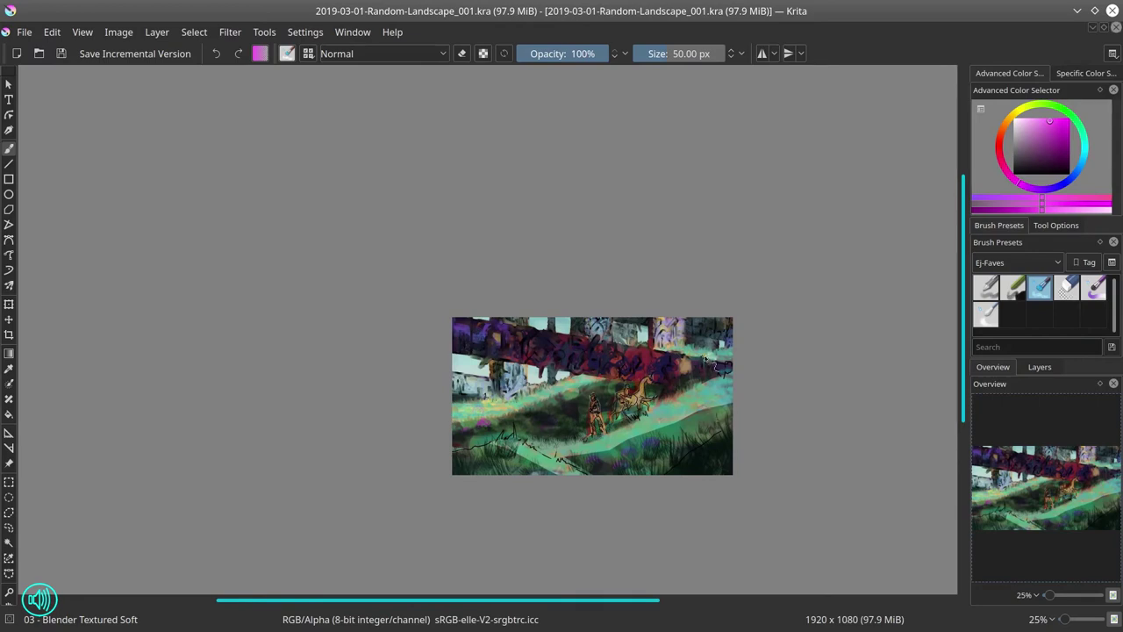
- Blend leftover line marks along the fallen beam and grassy slope with the Blender Textured Soft brush
{"action": "mouse_move", "coordinate": [700, 443]}
{"action": "left_mouse_down"}
{"action": "mouse_move", "coordinate": [697, 389]}
{"action": "mouse_move", "coordinate": [697, 405]}
{"action": "left_mouse_up"}
{"action": "left_click_drag", "start_coordinate": [781, 275], "coordinate": [768, 276]}
{"action": "left_click_drag", "start_coordinate": [772, 256], "coordinate": [816, 257]}
{"action": "mouse_move", "coordinate": [439, 485]}
{"action": "left_mouse_down", "text": "shift"}
{"action": "mouse_move", "coordinate": [740, 362]}
{"action": "mouse_move", "coordinate": [625, 409]}
{"action": "left_mouse_up", "text": "shift"}
{"action": "left_click_drag", "start_coordinate": [742, 364], "coordinate": [805, 353]}
{"action": "left_click_drag", "start_coordinate": [492, 421], "coordinate": [569, 384]}
- Smudge the hard edge of the light path and the black contour line in the foreground into the grass
{"action": "mouse_move", "coordinate": [257, 422]}
{"action": "left_mouse_down"}
{"action": "mouse_move", "coordinate": [349, 377]}
{"action": "mouse_move", "coordinate": [381, 416]}
{"action": "mouse_move", "coordinate": [410, 422]}
{"action": "mouse_move", "coordinate": [489, 486]}
{"action": "left_mouse_up"}
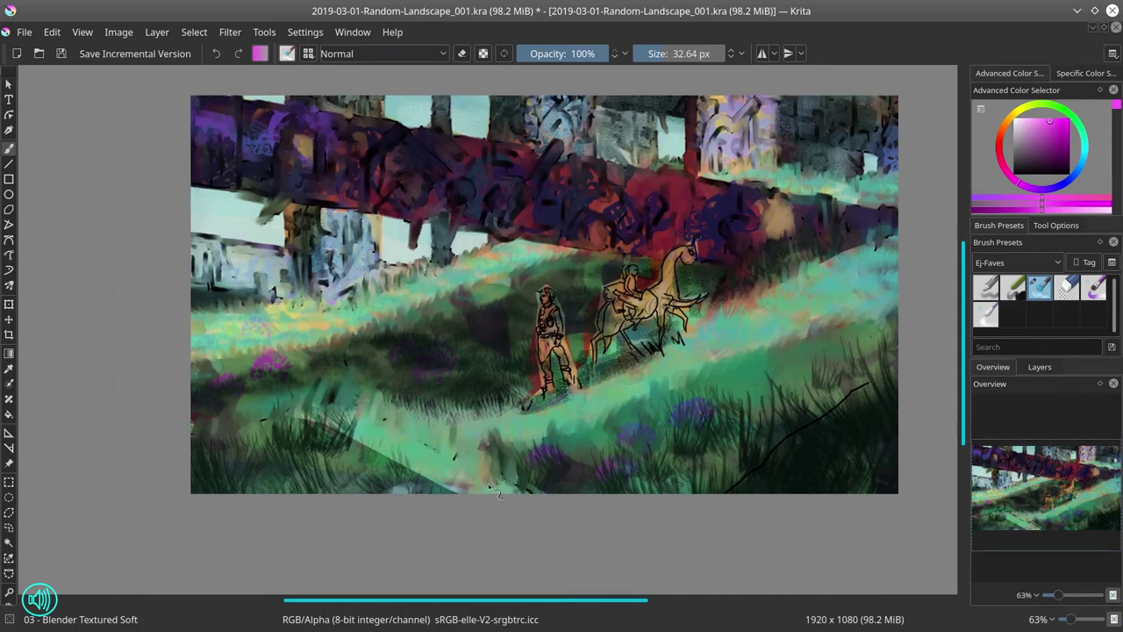
{"action": "left_click_drag", "start_coordinate": [291, 432], "coordinate": [283, 411]}
{"action": "mouse_move", "coordinate": [417, 482]}
{"action": "left_mouse_down"}
{"action": "mouse_move", "coordinate": [461, 484]}
{"action": "mouse_move", "coordinate": [488, 461]}
{"action": "left_mouse_up"}
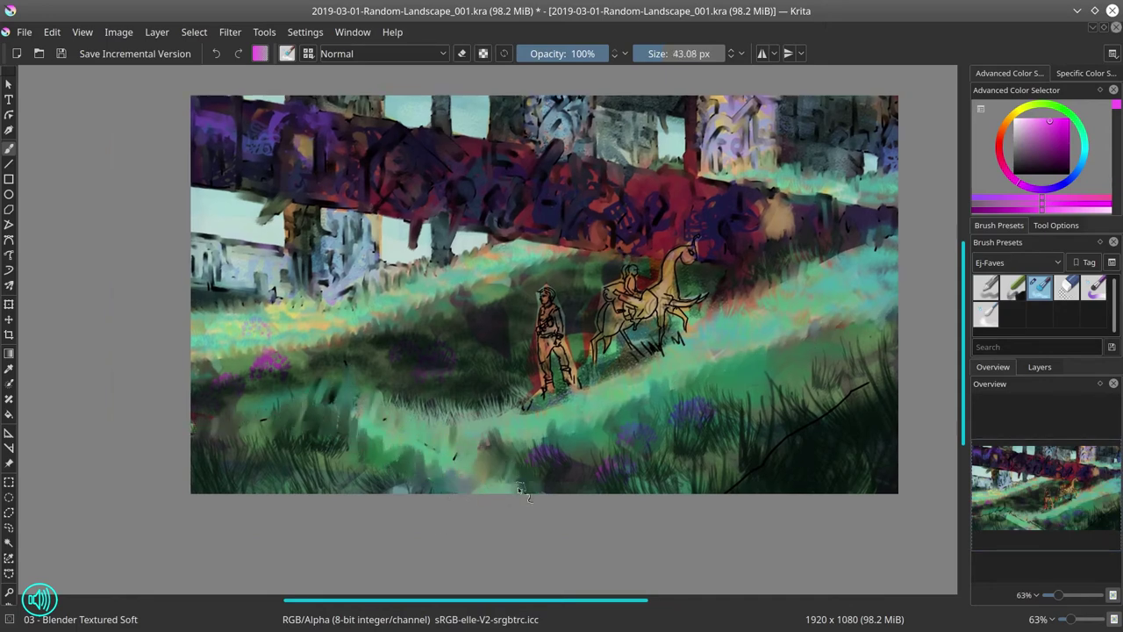
{"action": "left_click_drag", "start_coordinate": [342, 425], "coordinate": [337, 392]}
{"action": "mouse_move", "coordinate": [661, 418]}
{"action": "left_mouse_down", "text": "ctrl"}
{"action": "mouse_move", "coordinate": [654, 457]}
{"action": "mouse_move", "coordinate": [696, 476]}
{"action": "mouse_move", "coordinate": [705, 442]}
{"action": "mouse_move", "coordinate": [843, 306]}
{"action": "left_mouse_up", "text": "ctrl"}
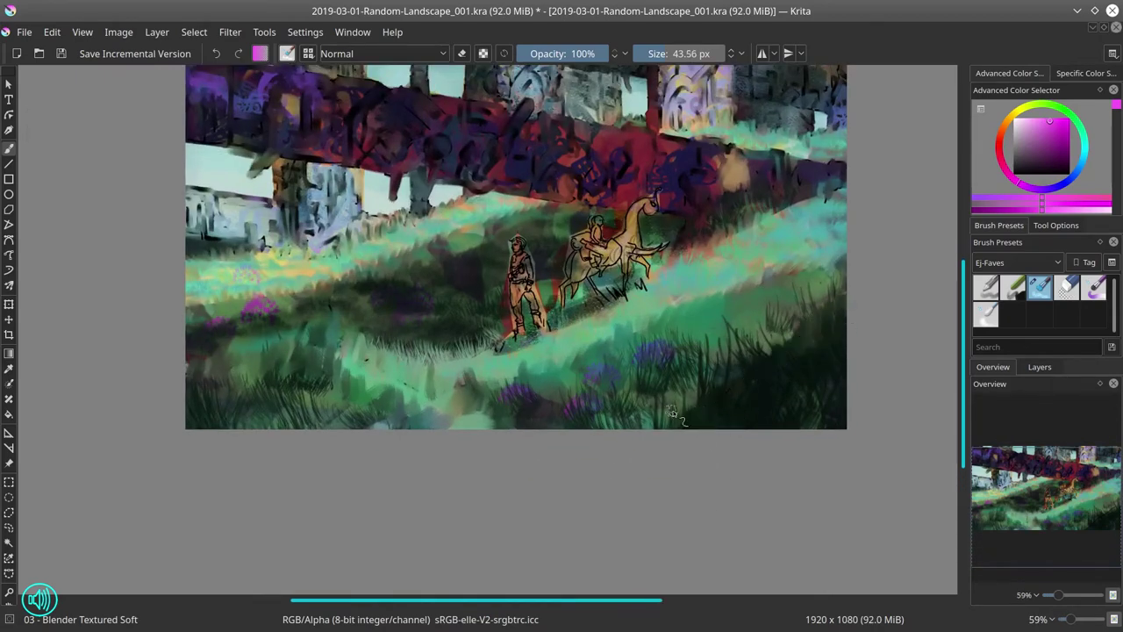
{"action": "left_click_drag", "start_coordinate": [696, 464], "coordinate": [695, 481], "text": "ctrl"}
{"action": "left_click_drag", "start_coordinate": [625, 440], "coordinate": [609, 464], "text": "ctrl+space"}
- Stamp dark green plants along the foreground grass with the Stamp Herbals preset from the Nature-Speed-Paint brushes
{"action": "left_click", "coordinate": [1018, 262]}
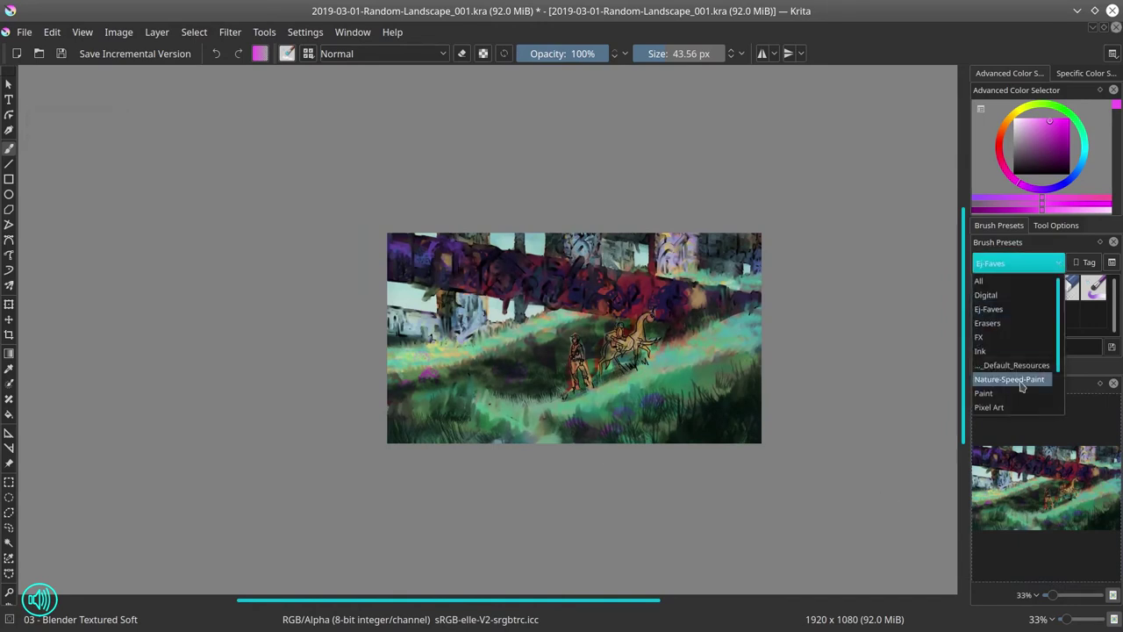
{"action": "left_click", "coordinate": [1001, 380]}
{"action": "left_click", "coordinate": [1012, 314]}
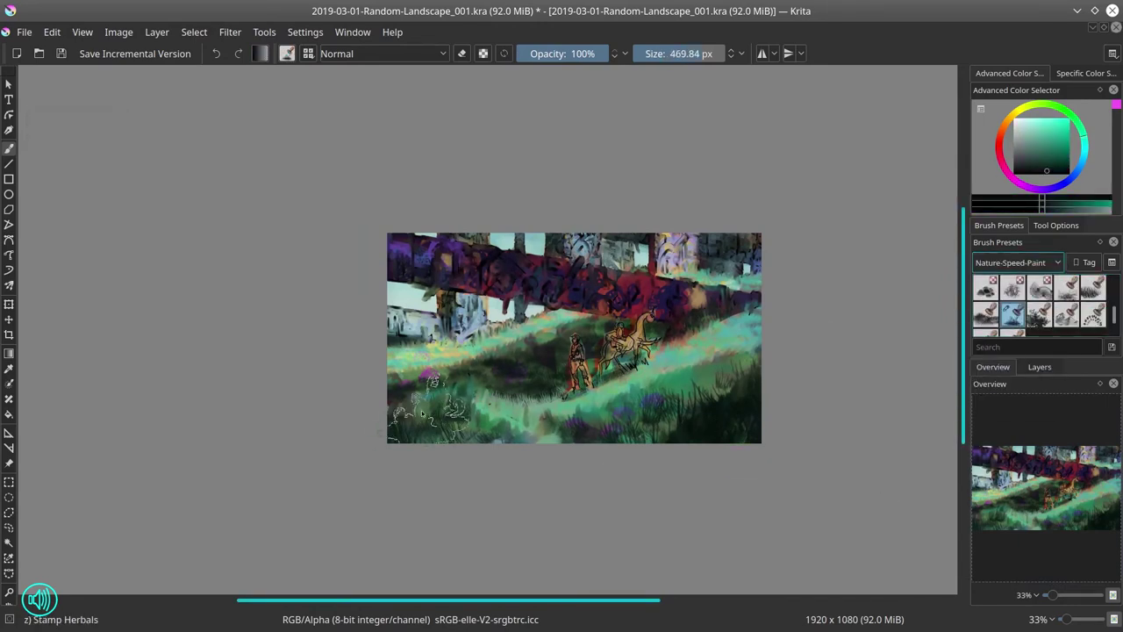
{"action": "left_click_drag", "start_coordinate": [467, 404], "coordinate": [535, 494]}
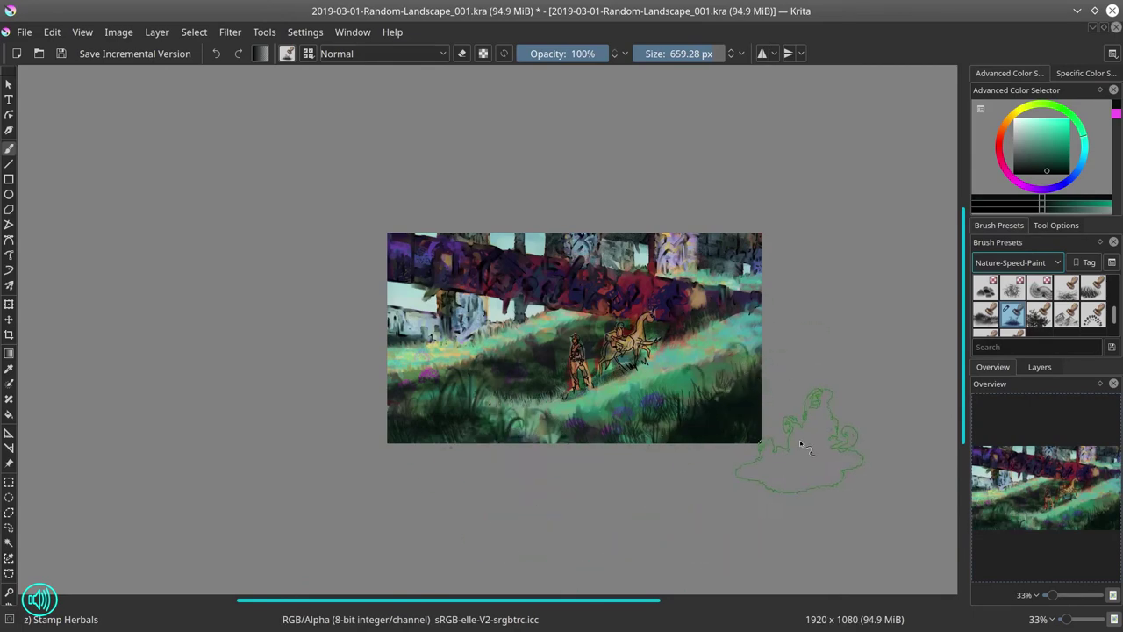
- Paint dark drooping plant stems and grass in the right foreground with Basic-4 Flow Opacity
{"action": "scroll", "coordinate": [1018, 262], "scroll_direction": "up", "scroll_amount": 3}
{"action": "left_click", "coordinate": [985, 288]}
{"action": "left_click_drag", "start_coordinate": [690, 443], "coordinate": [710, 284]}
{"action": "mouse_move", "coordinate": [719, 284]}
{"action": "left_mouse_down"}
{"action": "mouse_move", "coordinate": [710, 283]}
{"action": "mouse_move", "coordinate": [730, 347]}
{"action": "left_mouse_up"}
{"action": "mouse_move", "coordinate": [778, 231]}
{"action": "left_mouse_down"}
{"action": "mouse_move", "coordinate": [827, 305]}
{"action": "mouse_move", "coordinate": [817, 285]}
{"action": "left_mouse_up"}
{"action": "left_click_drag", "start_coordinate": [812, 267], "coordinate": [823, 314]}
{"action": "left_click_drag", "start_coordinate": [669, 441], "coordinate": [832, 455]}
{"action": "key", "text": "slash"}
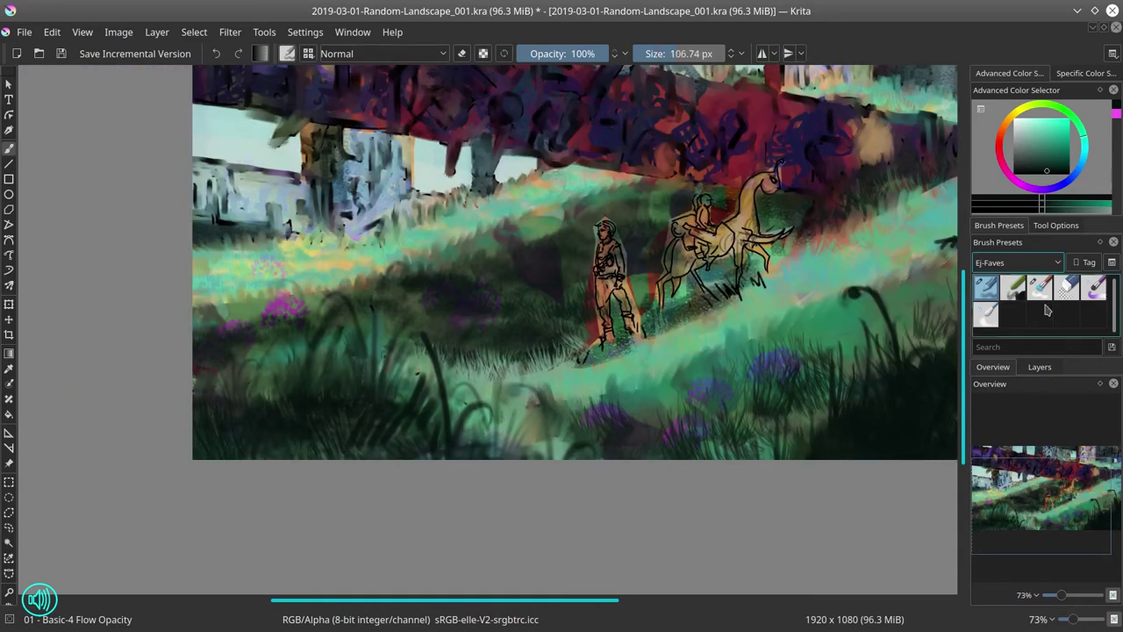
- Darken the lower-left foreground grass with Chalk Details in Multiply mode, and soften it with Blender Textured Soft
{"action": "left_click", "coordinate": [1015, 290]}
{"action": "left_click", "coordinate": [1043, 146]}
{"action": "left_click", "coordinate": [384, 54]}
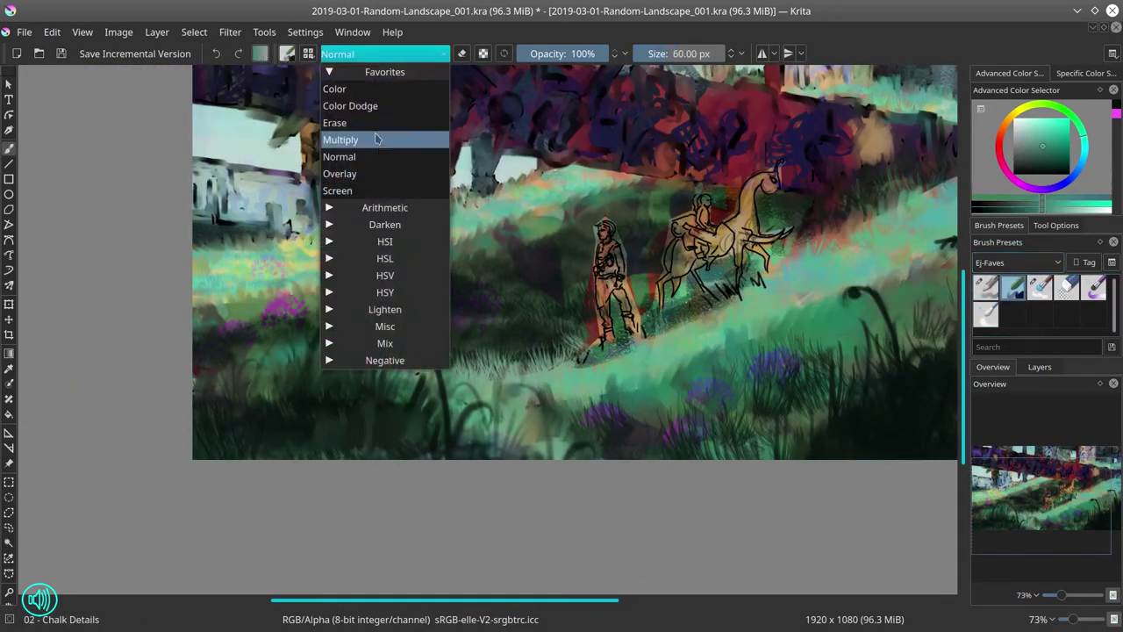
{"action": "left_click", "coordinate": [379, 138]}
{"action": "left_click_drag", "start_coordinate": [352, 426], "coordinate": [404, 430], "text": "shift"}
{"action": "mouse_move", "coordinate": [403, 430]}
{"action": "left_mouse_down"}
{"action": "mouse_move", "coordinate": [226, 458]}
{"action": "mouse_move", "coordinate": [439, 444]}
{"action": "left_mouse_up"}
{"action": "left_click", "coordinate": [359, 440], "text": "ctrl"}
{"action": "left_click", "coordinate": [1040, 288]}
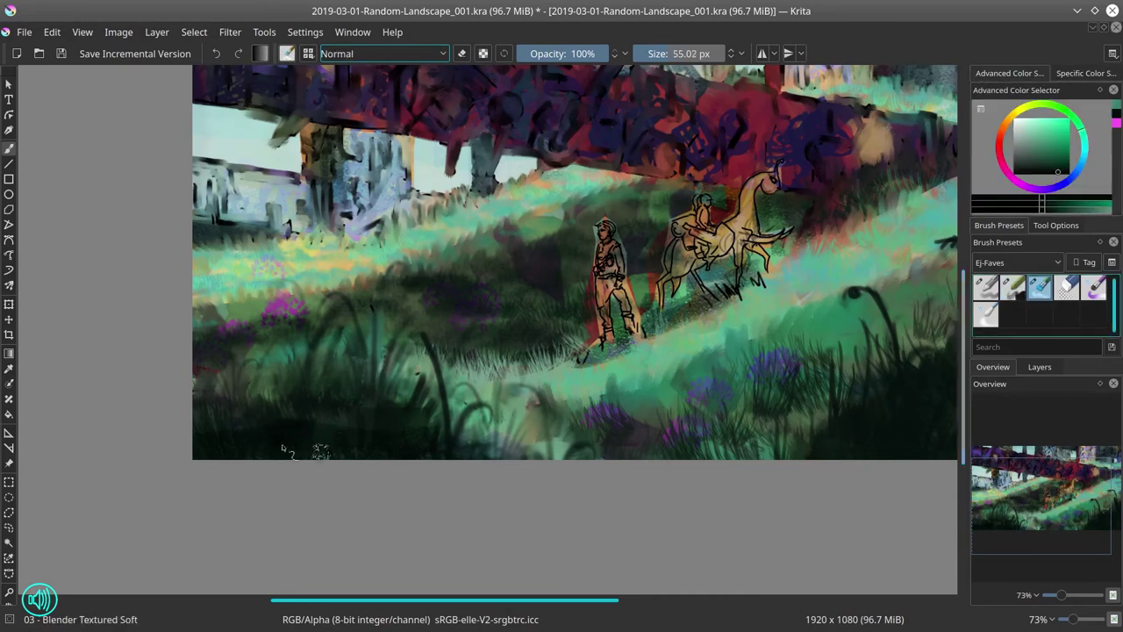
{"action": "left_click_drag", "start_coordinate": [320, 450], "coordinate": [287, 438]}
- Paint sampled greens over the grass at the bottom centre of the painting with Basic-4 Flow Opacity
{"action": "key", "text": "slash"}
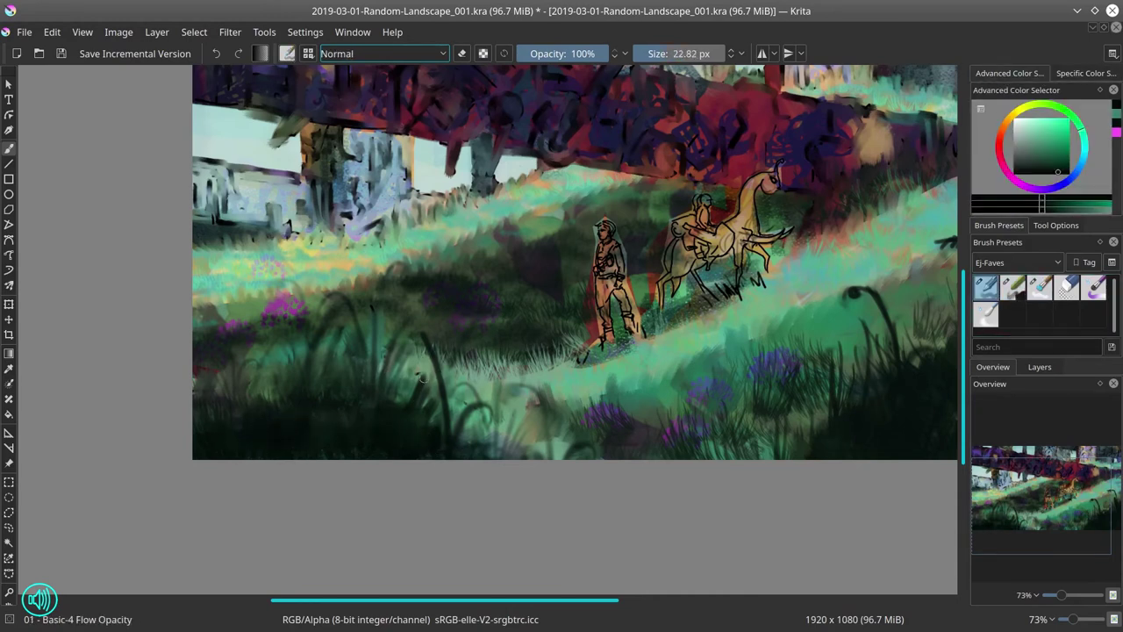
{"action": "left_click", "coordinate": [496, 402], "text": "ctrl"}
{"action": "mouse_move", "coordinate": [563, 452]}
{"action": "left_mouse_down"}
{"action": "mouse_move", "coordinate": [570, 437]}
{"action": "mouse_move", "coordinate": [539, 451]}
{"action": "left_mouse_up"}
{"action": "left_click", "coordinate": [532, 411], "text": "ctrl"}
{"action": "left_click", "coordinate": [440, 411], "text": "ctrl"}
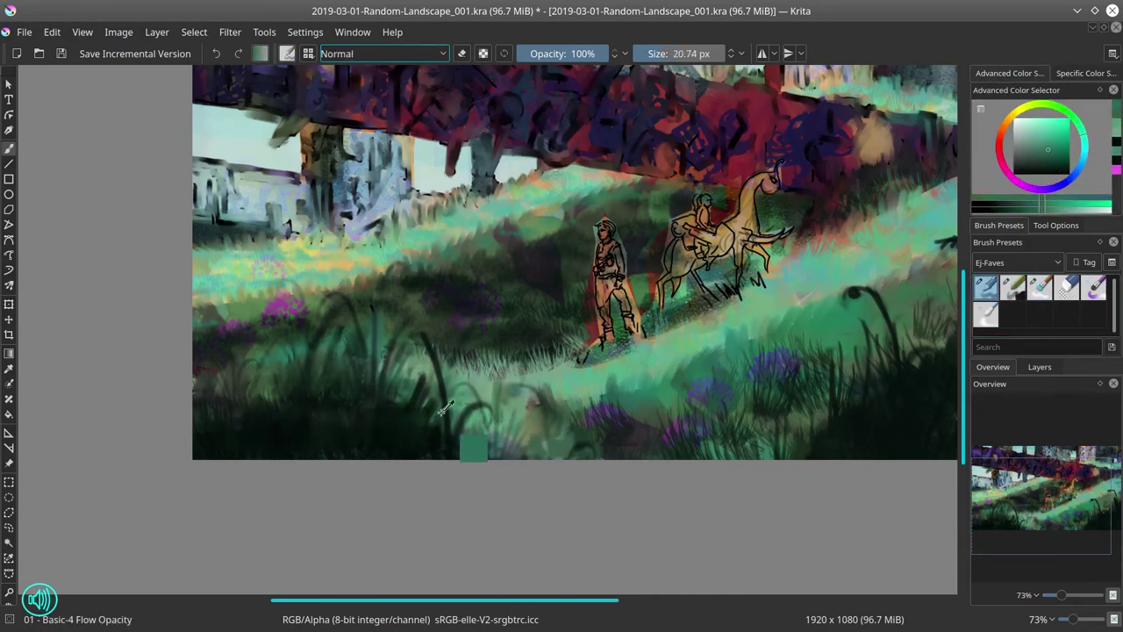
- Paint dark green drooping stems and curved blades in the lower-centre foreground with a brush of about 13 px
{"action": "left_click_drag", "start_coordinate": [428, 328], "coordinate": [419, 333], "text": "shift"}
{"action": "left_click", "coordinate": [386, 423], "text": "ctrl"}
{"action": "left_click_drag", "start_coordinate": [418, 334], "coordinate": [452, 405]}
{"action": "left_click_drag", "start_coordinate": [455, 431], "coordinate": [487, 408]}
{"action": "mouse_move", "coordinate": [497, 430]}
{"action": "left_mouse_down"}
{"action": "mouse_move", "coordinate": [521, 356]}
{"action": "mouse_move", "coordinate": [533, 361]}
{"action": "left_mouse_up"}
{"action": "mouse_move", "coordinate": [484, 407]}
{"action": "left_mouse_down"}
{"action": "mouse_move", "coordinate": [500, 457]}
{"action": "mouse_move", "coordinate": [474, 426]}
{"action": "left_mouse_up"}
{"action": "left_click_drag", "start_coordinate": [531, 457], "coordinate": [511, 386]}
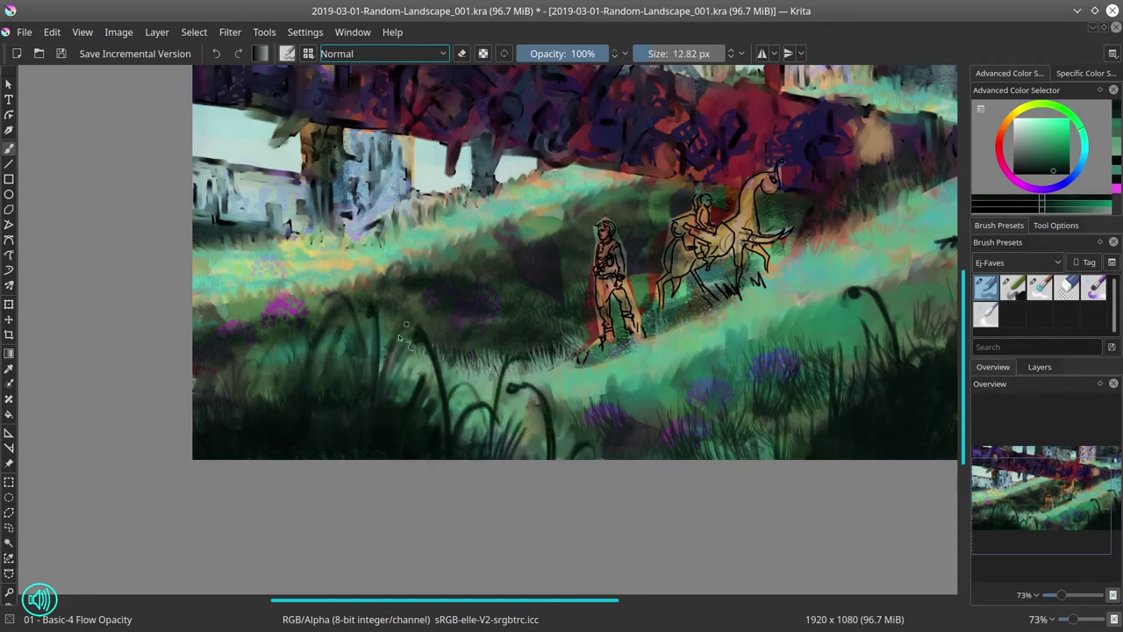
- Paint more dark drooping stems in the left foreground, sampling greens from the surrounding grass
{"action": "left_click_drag", "start_coordinate": [237, 344], "coordinate": [241, 402]}
{"action": "left_click_drag", "start_coordinate": [235, 328], "coordinate": [243, 324]}
{"action": "left_click", "coordinate": [371, 332], "text": "ctrl"}
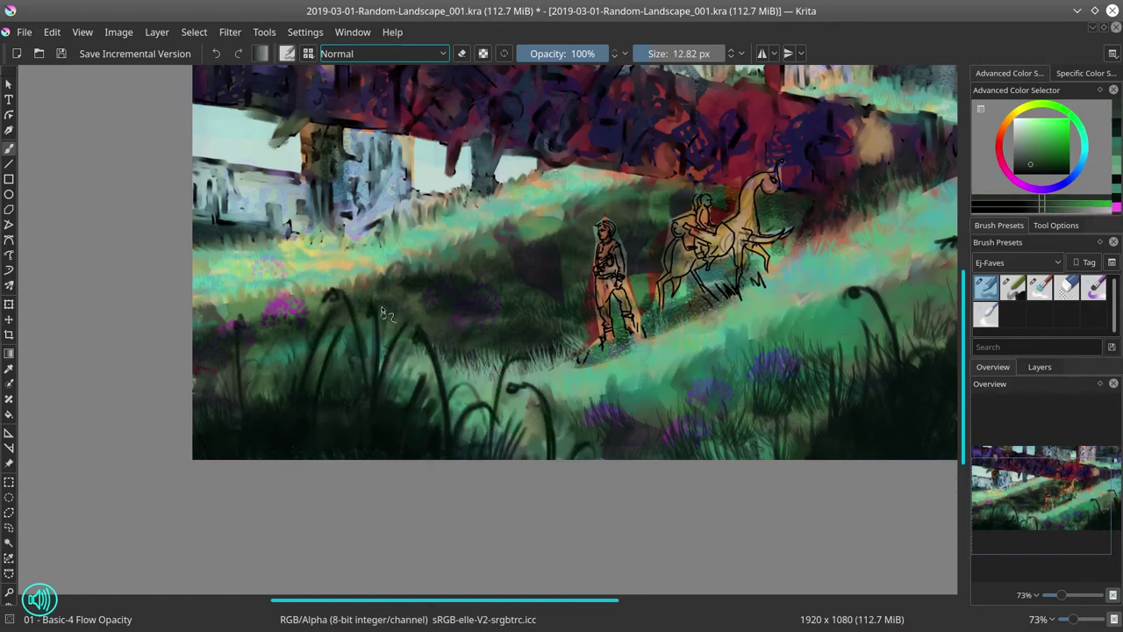
{"action": "left_click", "coordinate": [374, 334], "text": "ctrl"}
{"action": "left_click", "coordinate": [323, 343], "text": "ctrl"}
{"action": "left_click", "coordinate": [375, 347], "text": "ctrl"}
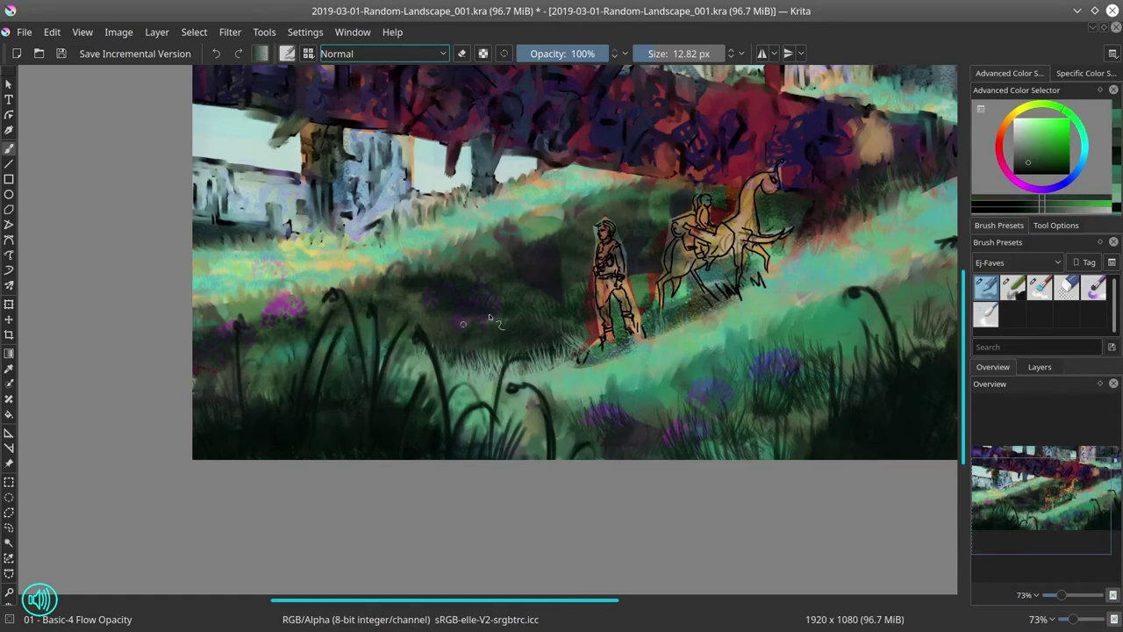
- Shade the grass behind the left stems with mid green in Multiply mode, using a brush of about 40 px
{"action": "left_click", "coordinate": [384, 53]}
{"action": "left_click", "coordinate": [353, 200]}
{"action": "left_click", "coordinate": [1040, 150]}
{"action": "left_click_drag", "start_coordinate": [270, 358], "coordinate": [287, 358]}
{"action": "mouse_move", "coordinate": [293, 348]}
{"action": "left_mouse_down"}
{"action": "mouse_move", "coordinate": [265, 372]}
{"action": "mouse_move", "coordinate": [358, 330]}
{"action": "left_mouse_up"}
{"action": "left_click_drag", "start_coordinate": [358, 328], "coordinate": [383, 358]}
{"action": "left_click_drag", "start_coordinate": [260, 351], "coordinate": [270, 388]}
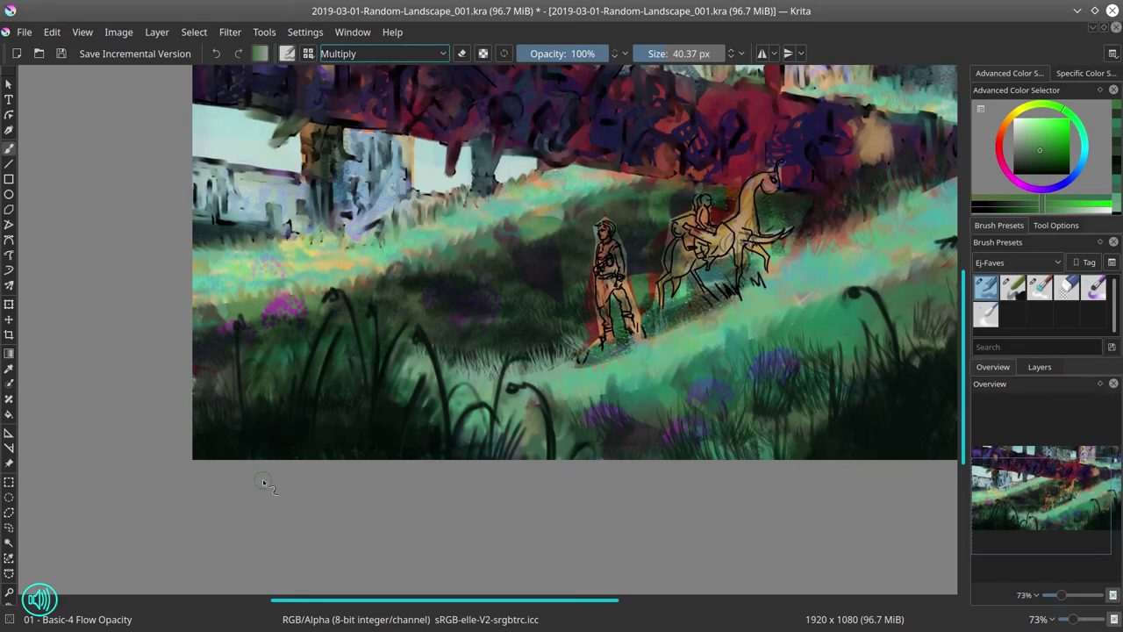
- Add fine grass strokes among the left stems in Normal mode with an 8.33 px brush and sampled greens, and save
{"action": "left_click", "coordinate": [439, 54]}
{"action": "left_click", "coordinate": [377, 195]}
{"action": "left_click_drag", "start_coordinate": [442, 367], "coordinate": [422, 369], "text": "shift"}
{"action": "left_click", "coordinate": [418, 382], "text": "ctrl"}
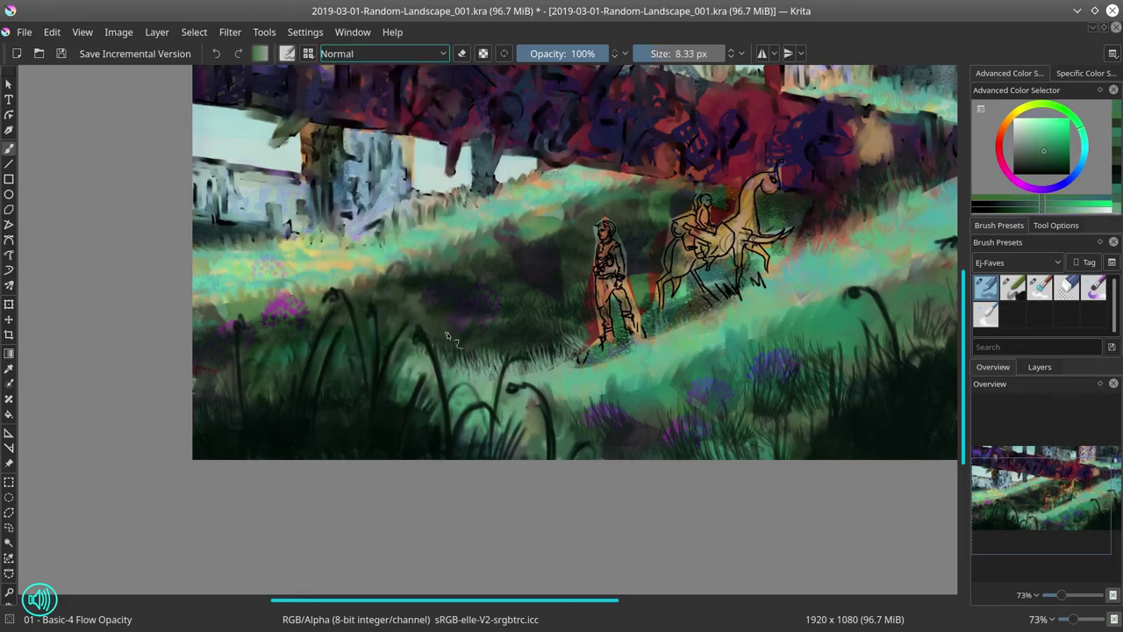
{"action": "left_click", "coordinate": [424, 394], "text": "ctrl"}
{"action": "left_click", "coordinate": [264, 394], "text": "ctrl"}
{"action": "scroll", "coordinate": [563, 395], "scroll_direction": "down", "scroll_amount": 4}
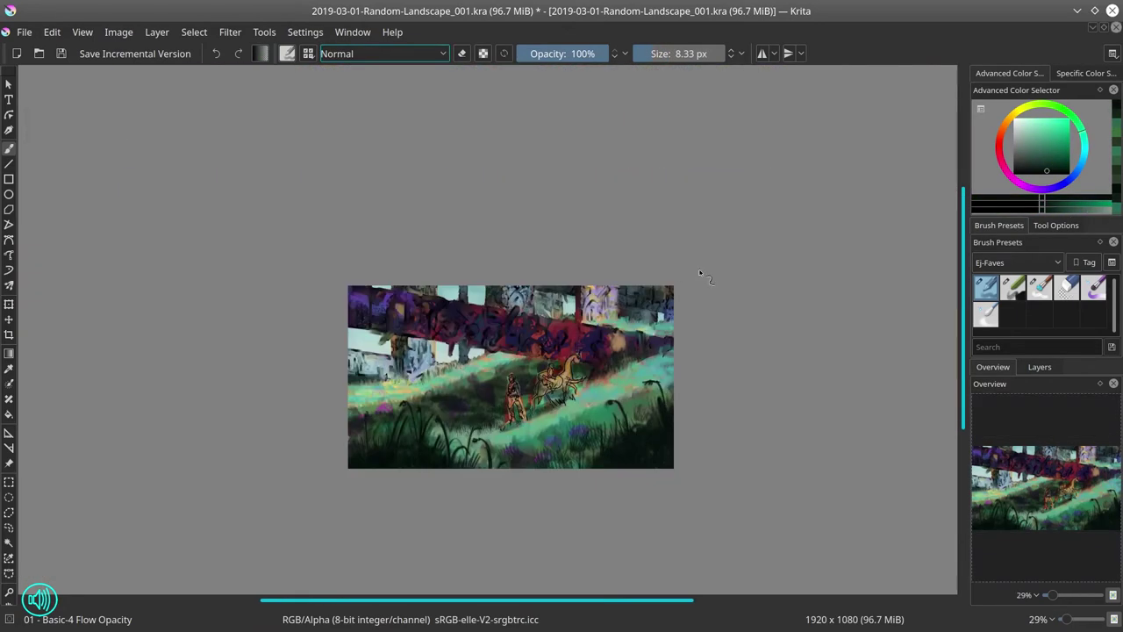
{"action": "key", "text": "ctrl+s"}
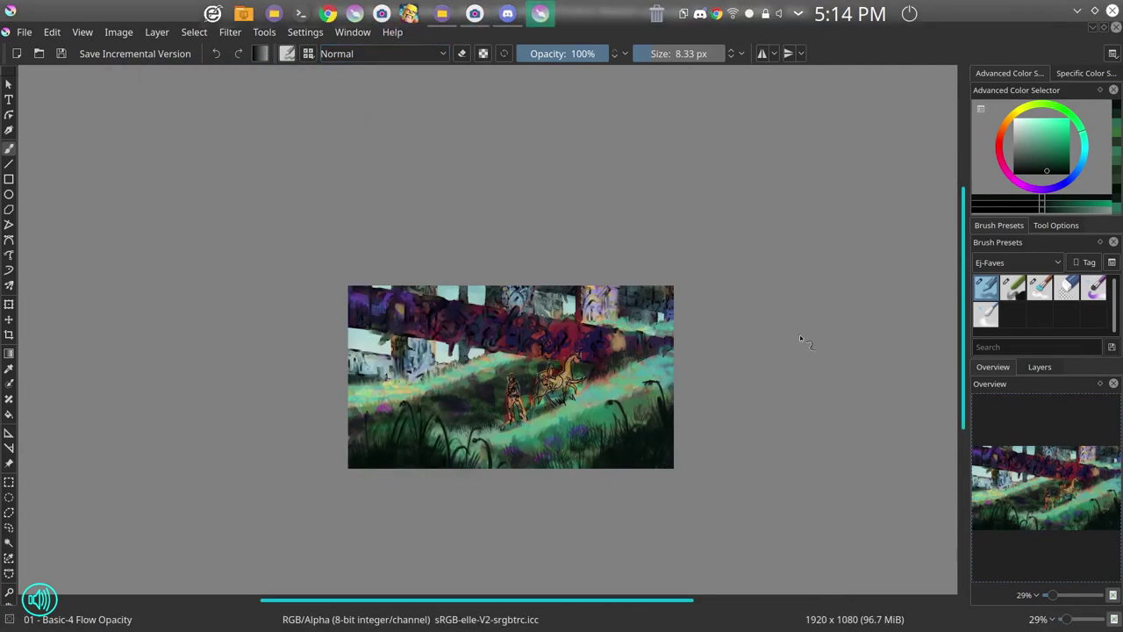
- Set up the Stamp Stylised Tree preset in Overlay mode, adjust its brush settings and stamp dark foliage at about 232 px on the right slope
{"action": "left_click", "coordinate": [1058, 262]}
{"action": "left_click", "coordinate": [1021, 381]}
{"action": "left_click", "coordinate": [1093, 314]}
{"action": "left_click", "coordinate": [440, 55]}
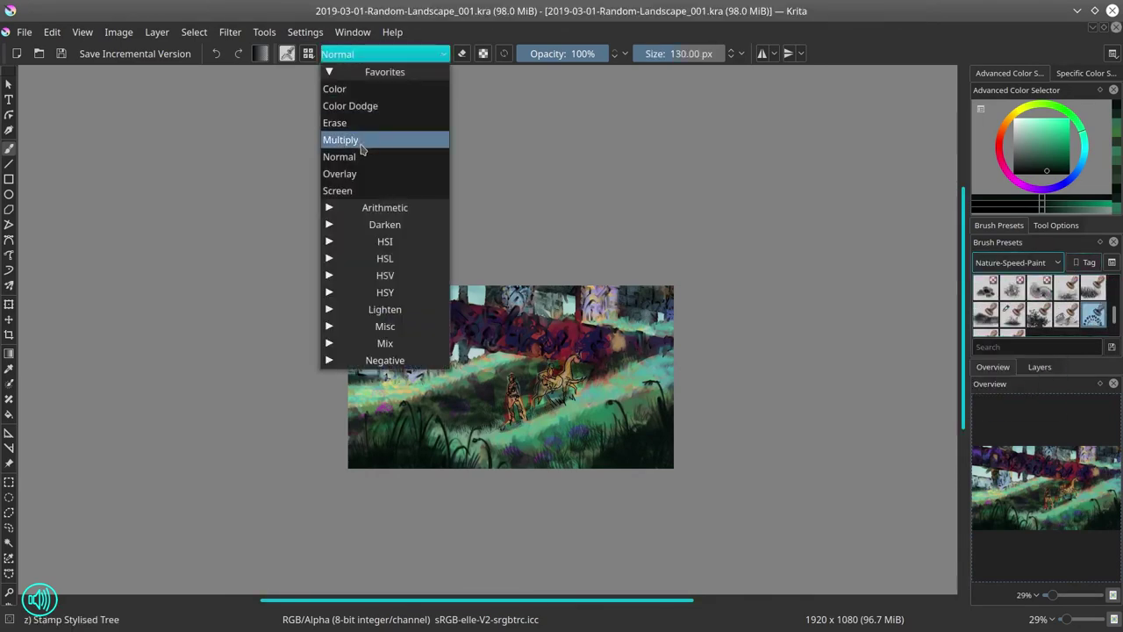
{"action": "left_click", "coordinate": [352, 175]}
{"action": "left_click", "coordinate": [287, 53]}
{"action": "left_click_drag", "start_coordinate": [395, 240], "coordinate": [395, 313]}
{"action": "left_click", "coordinate": [344, 261]}
{"action": "left_click", "coordinate": [590, 425]}
{"action": "mouse_move", "coordinate": [590, 424]}
{"action": "left_mouse_down"}
{"action": "mouse_move", "coordinate": [612, 423]}
{"action": "mouse_move", "coordinate": [617, 449]}
{"action": "left_mouse_up"}
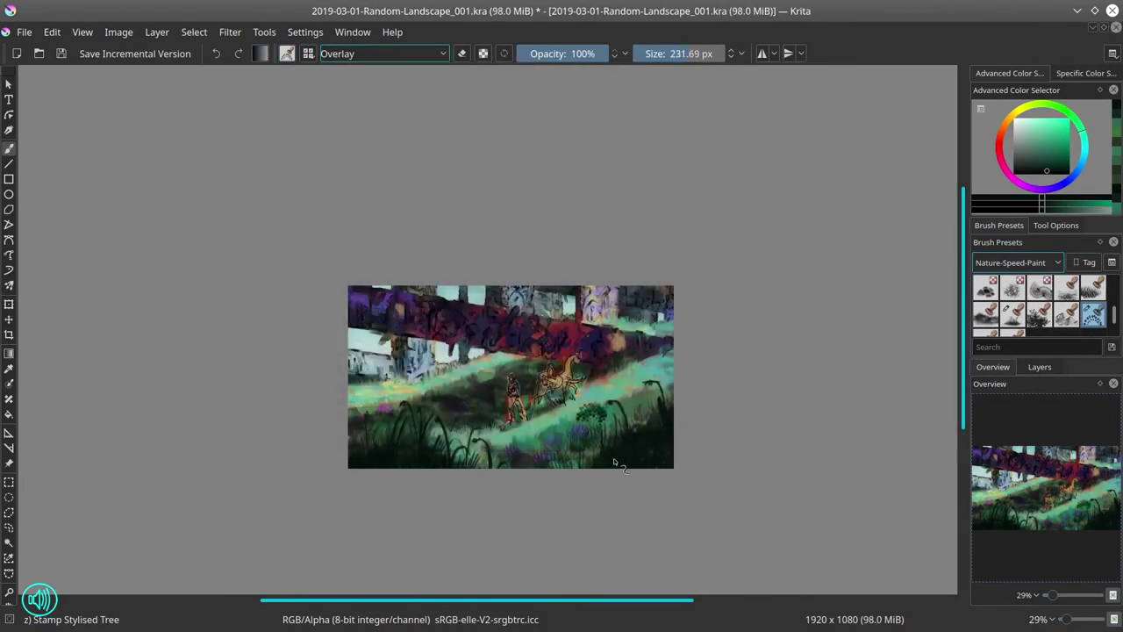
- Stamp brighter green overlay foliage over the purple flowers in the lower-centre foreground
{"action": "left_click", "coordinate": [601, 421], "text": "ctrl"}
{"action": "left_click", "coordinate": [526, 439]}
{"action": "left_click", "coordinate": [527, 442]}
{"action": "left_click", "coordinate": [1059, 135]}
{"action": "left_click", "coordinate": [531, 447]}
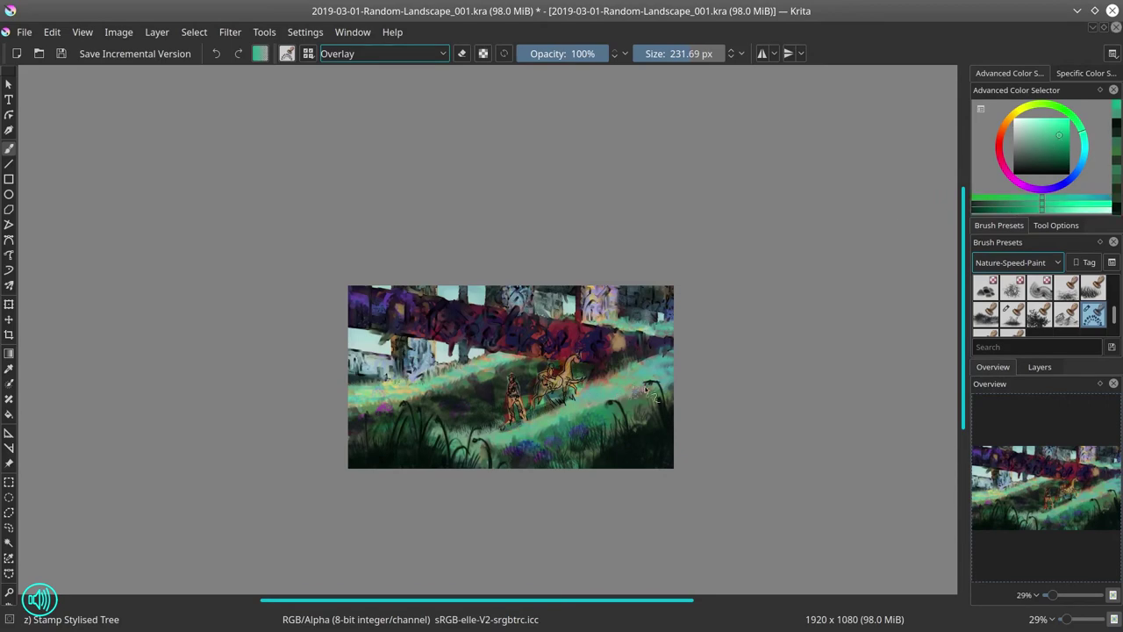
- Switch the stamp colour to magenta and stamp overlay flowers in the lower foreground and the shaded hollow beside the standing figure
{"action": "left_click", "coordinate": [443, 56]}
{"action": "left_click", "coordinate": [287, 54]}
{"action": "key", "text": "F5"}
{"action": "left_click", "coordinate": [1020, 183]}
{"action": "left_click", "coordinate": [1047, 139]}
{"action": "left_click", "coordinate": [534, 442]}
{"action": "left_click", "coordinate": [580, 437]}
{"action": "left_click_drag", "start_coordinate": [481, 382], "coordinate": [458, 396]}
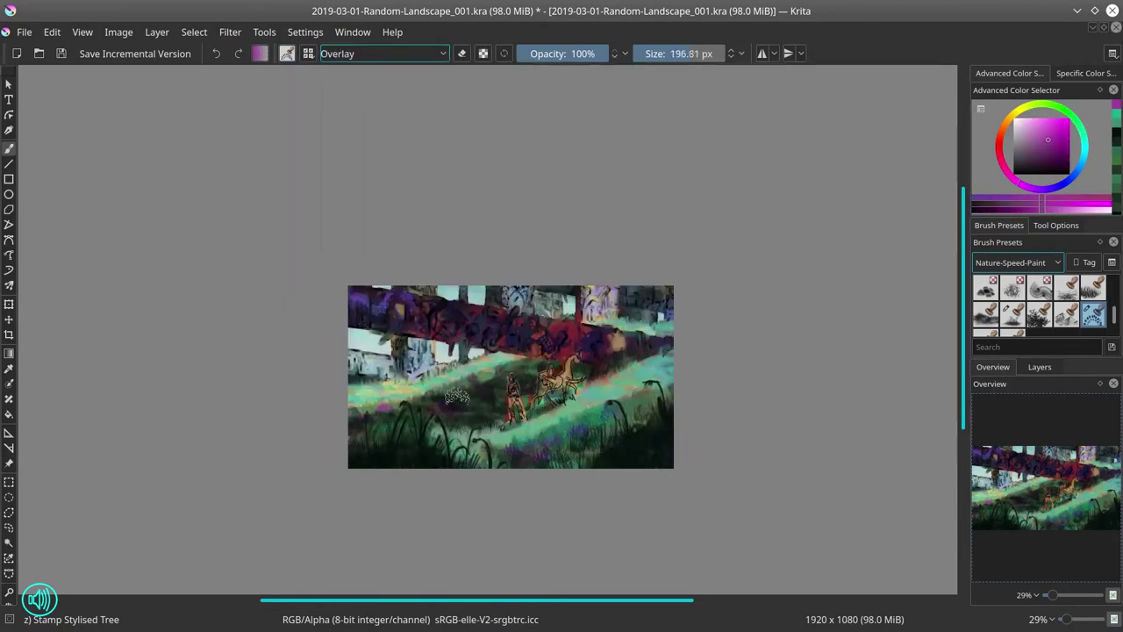
{"action": "left_click", "coordinate": [458, 404]}
- Reduce the stamp to about 90 px and add orange-red and magenta flower accents to the meadow, ending in Overlay mode
{"action": "key", "text": "bracketleft"}
{"action": "key", "text": "bracketleft"}
{"action": "left_click_drag", "start_coordinate": [995, 161], "coordinate": [1007, 123]}
{"action": "left_click", "coordinate": [384, 53]}
{"action": "left_click", "coordinate": [351, 158]}
{"action": "left_click", "coordinate": [379, 53]}
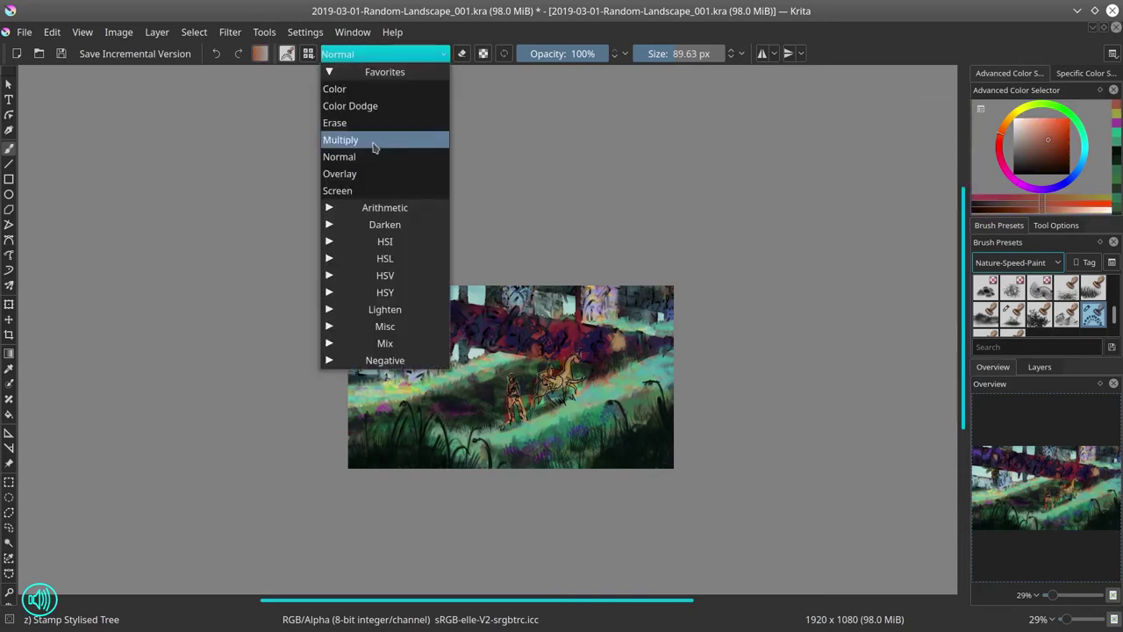
{"action": "left_click", "coordinate": [356, 175]}
{"action": "left_click", "coordinate": [1011, 179]}
{"action": "left_click", "coordinate": [1051, 131]}
{"action": "left_click", "coordinate": [527, 394]}
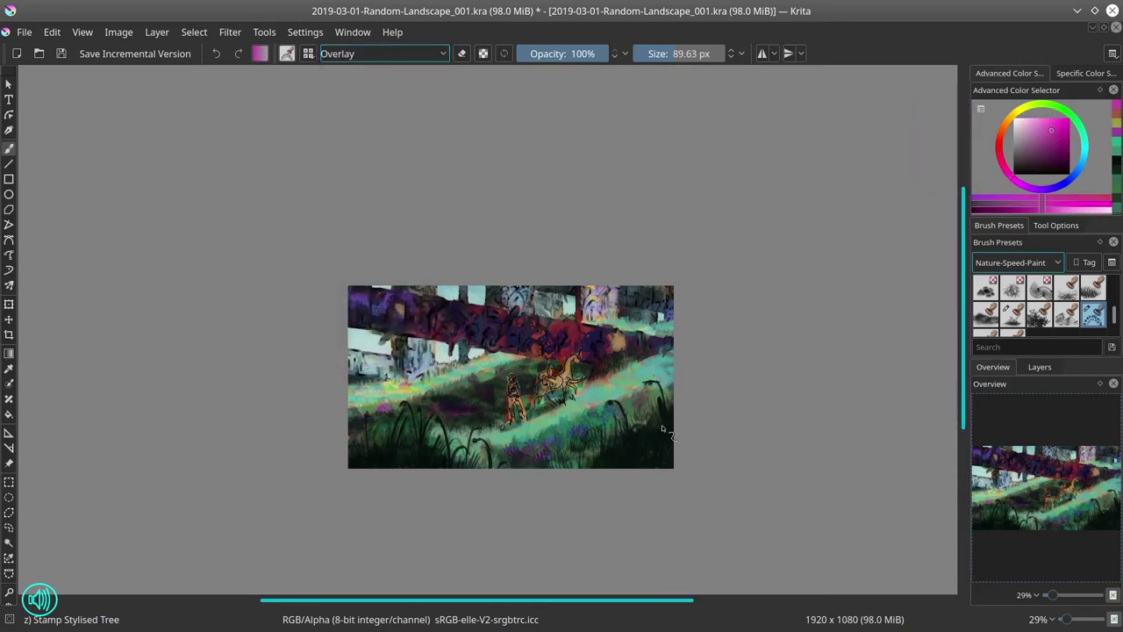
- Enlarge the stamp to about 182 px and add magenta flowers to the right slope and bottom foreground
{"action": "key", "text": "bracketright"}
{"action": "key", "text": "bracketright"}
{"action": "left_click", "coordinate": [641, 394]}
{"action": "left_click", "coordinate": [577, 458]}
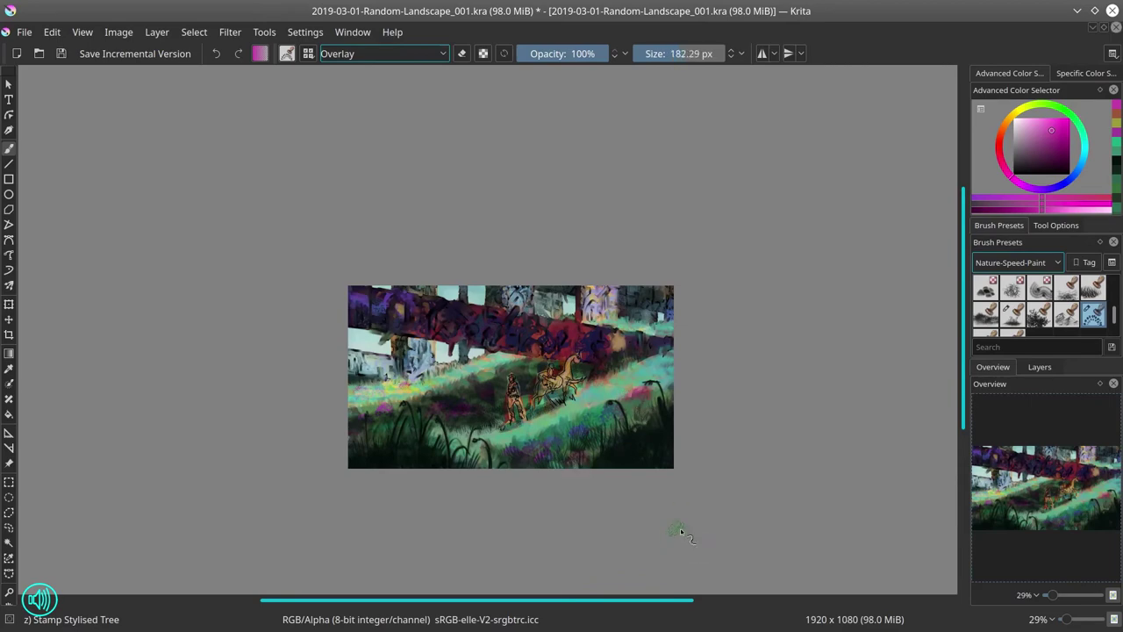
- Return to the Ej-Faves presets, choose Blender Textured Soft and save the painting
{"action": "key", "text": "2"}
{"action": "left_click", "coordinate": [1019, 262]}
{"action": "left_click", "coordinate": [1010, 309]}
{"action": "left_click", "coordinate": [1040, 288]}
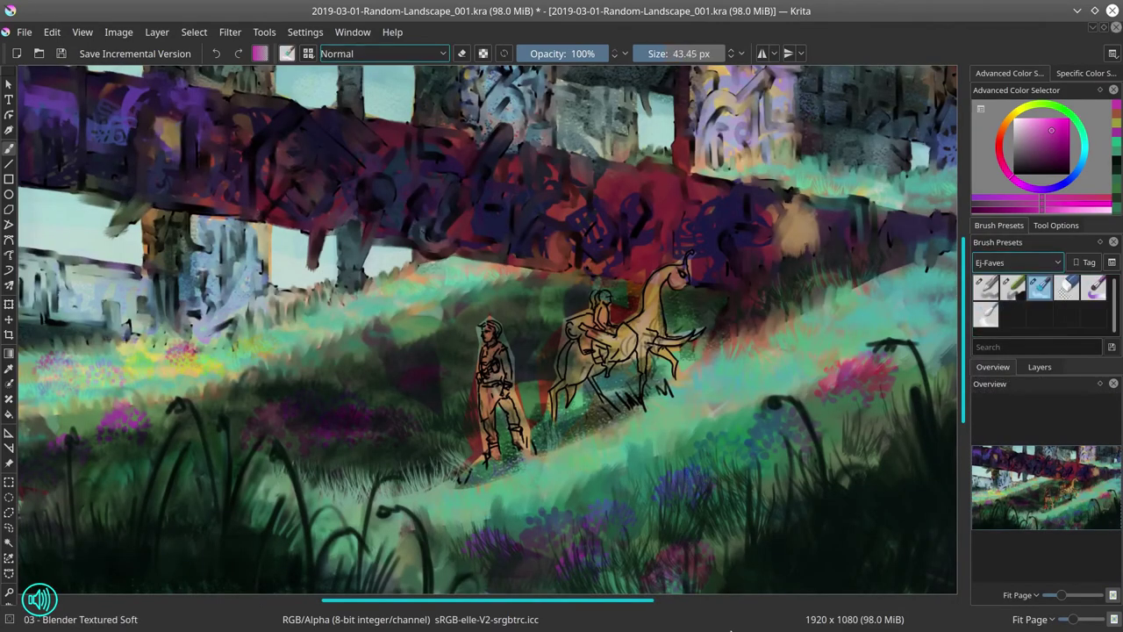
{"action": "key", "text": "ctrl+s"}
{"action": "left_click_drag", "start_coordinate": [709, 396], "coordinate": [703, 412]}
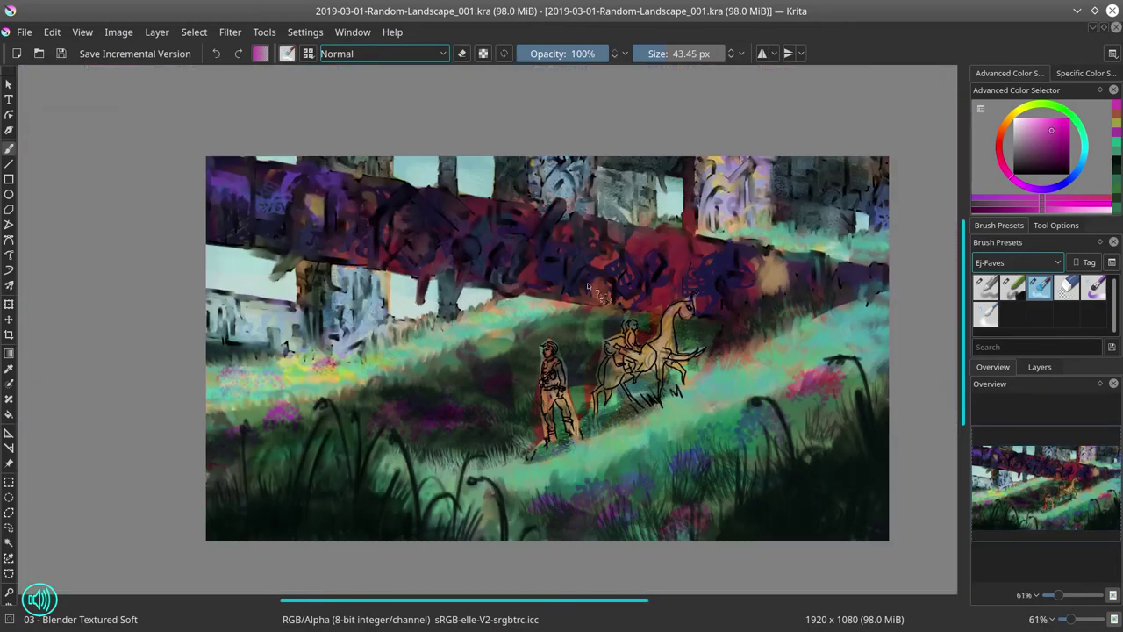
- With Chalk Details at about 16 px in Normal mode, cover the red patch beside the standing figure's legs with sampled background greens
{"action": "left_click_drag", "start_coordinate": [650, 127], "coordinate": [650, 107]}
{"action": "left_click_drag", "start_coordinate": [502, 214], "coordinate": [511, 192]}
{"action": "left_click_drag", "start_coordinate": [627, 479], "coordinate": [634, 430]}
{"action": "left_click_drag", "start_coordinate": [634, 430], "coordinate": [659, 337]}
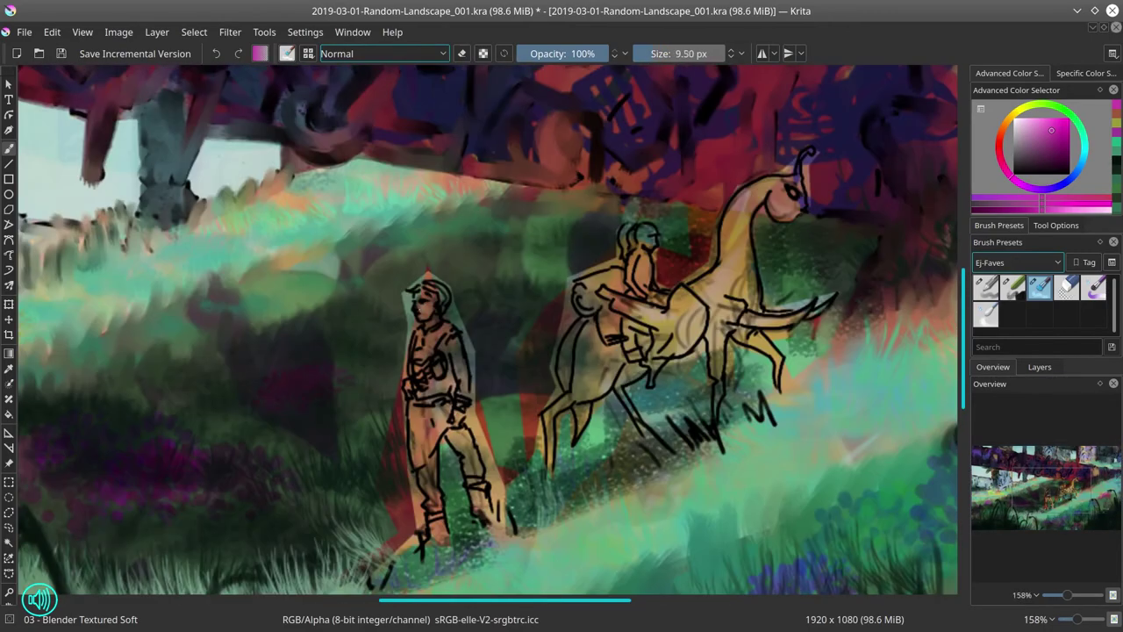
{"action": "left_click", "coordinate": [1013, 288]}
{"action": "left_click_drag", "start_coordinate": [446, 338], "coordinate": [351, 338]}
{"action": "left_click", "coordinate": [412, 309], "text": "ctrl"}
{"action": "left_click", "coordinate": [440, 58]}
{"action": "left_click", "coordinate": [339, 157]}
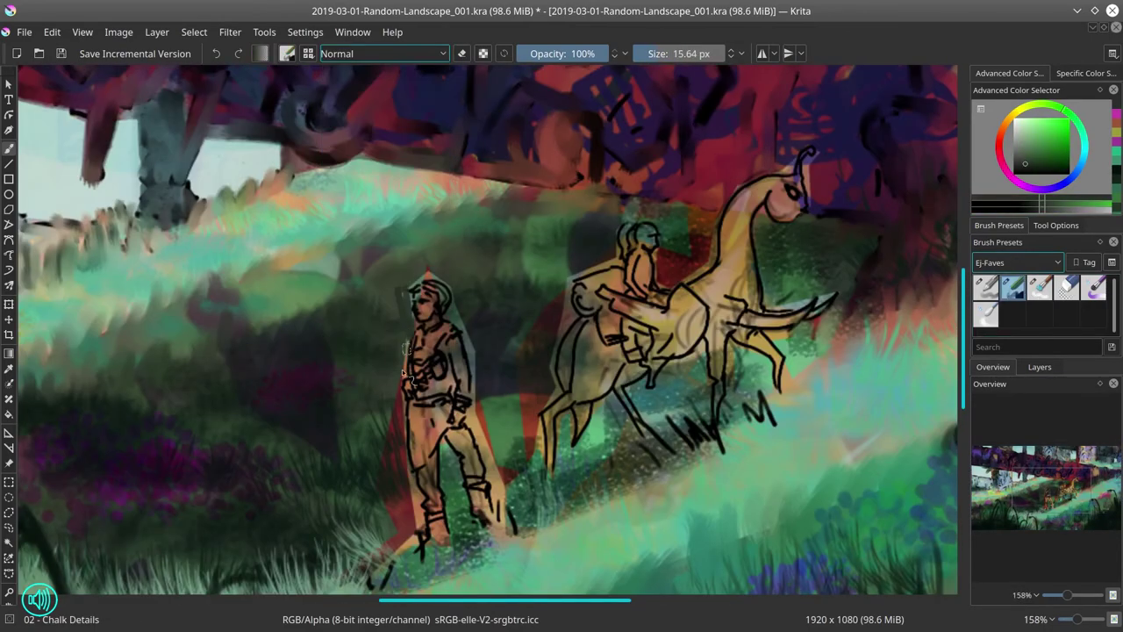
{"action": "left_click", "coordinate": [396, 447], "text": "ctrl"}
{"action": "left_click_drag", "start_coordinate": [417, 508], "coordinate": [405, 386]}
- Paint sampled dark greens over the red and pale patches between the standing figure and the mount
{"action": "left_click", "coordinate": [517, 423], "text": "ctrl"}
{"action": "left_click", "coordinate": [523, 355], "text": "ctrl"}
{"action": "mouse_move", "coordinate": [535, 430]}
{"action": "left_mouse_down"}
{"action": "mouse_move", "coordinate": [540, 329]}
{"action": "mouse_move", "coordinate": [567, 303]}
{"action": "left_mouse_up"}
{"action": "left_click", "coordinate": [527, 338], "text": "ctrl"}
{"action": "left_click", "coordinate": [525, 351], "text": "ctrl"}
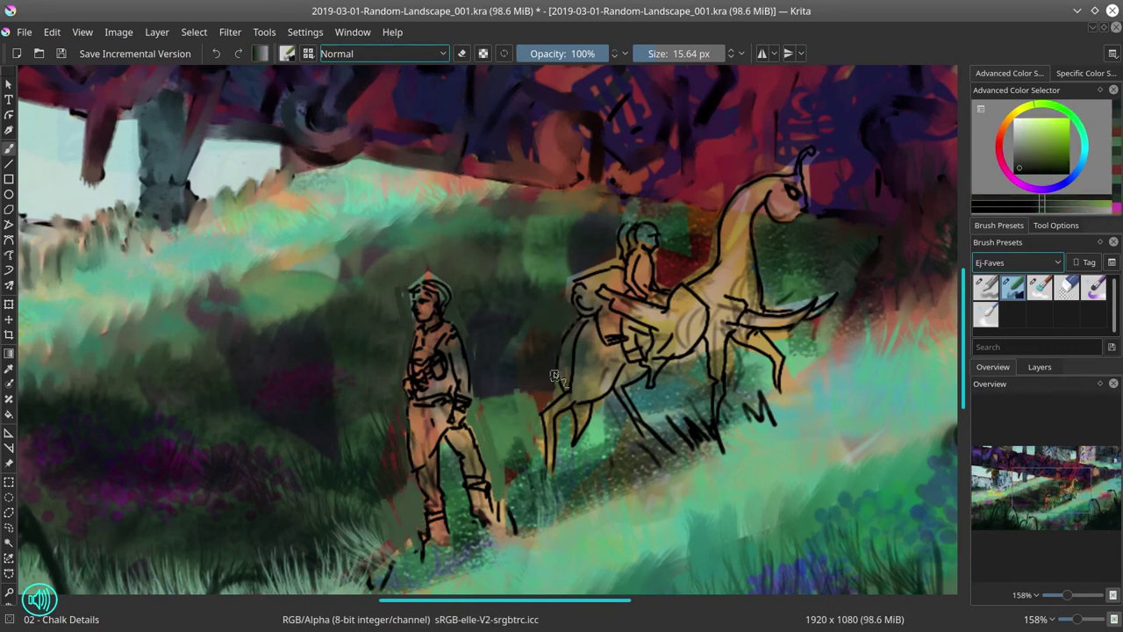
{"action": "left_click", "coordinate": [500, 376], "text": "ctrl"}
{"action": "mouse_move", "coordinate": [553, 373]}
{"action": "left_mouse_down"}
{"action": "mouse_move", "coordinate": [544, 405]}
{"action": "mouse_move", "coordinate": [482, 398]}
{"action": "left_mouse_up"}
- Cover the red patch behind the rider and tidy the rider's head outline with sampled colours
{"action": "left_click", "coordinate": [674, 230], "text": "ctrl"}
{"action": "left_click_drag", "start_coordinate": [669, 254], "coordinate": [702, 265]}
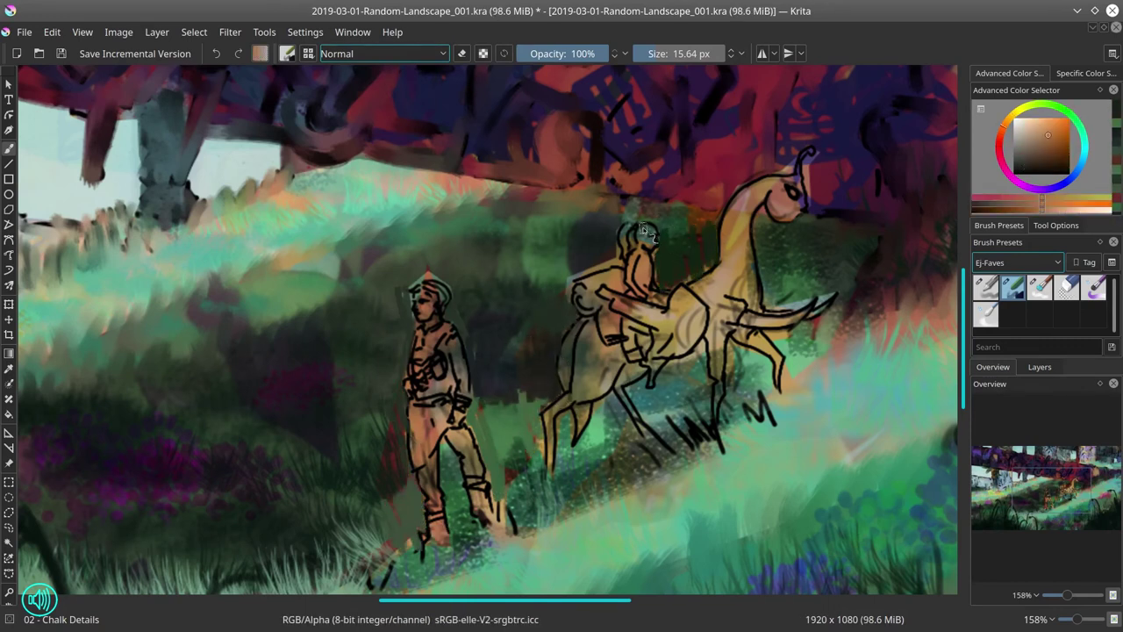
{"action": "left_click", "coordinate": [740, 349], "text": "ctrl"}
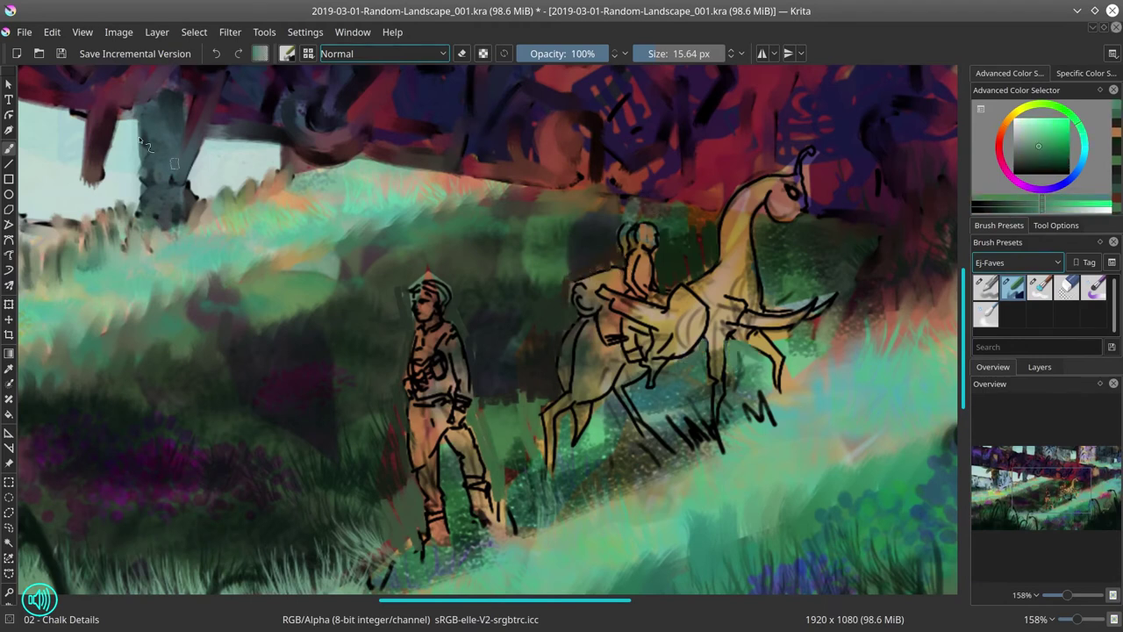
- Blend the line art of the standing figure's head and upper torso with Blender Textured Soft at about 9 px
{"action": "key", "text": "."}
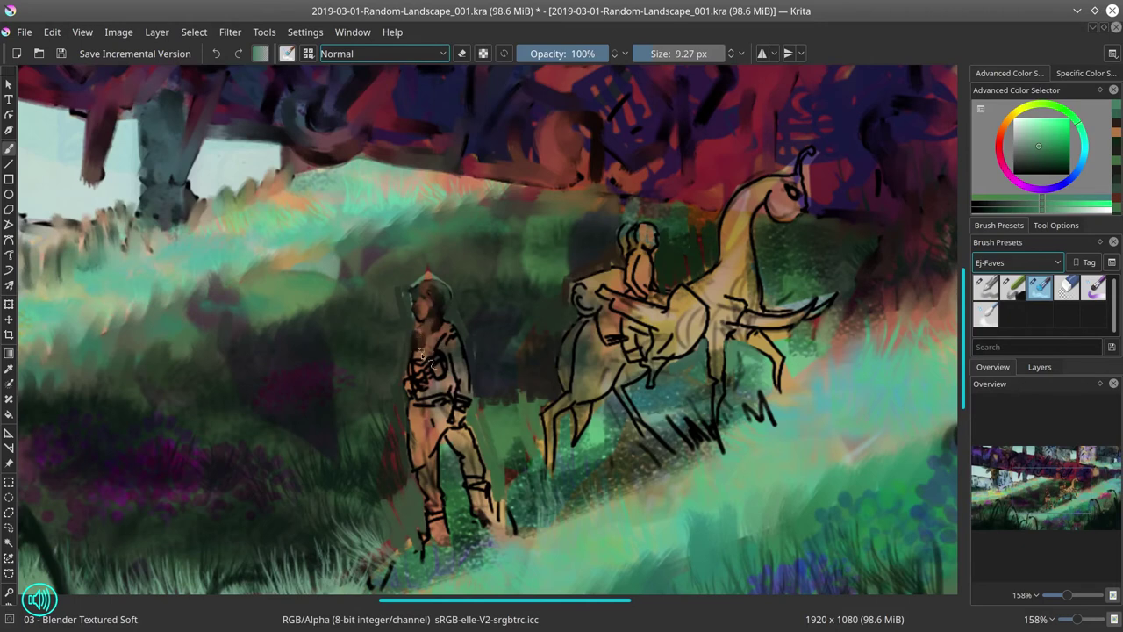
{"action": "left_click_drag", "start_coordinate": [422, 354], "coordinate": [430, 371]}
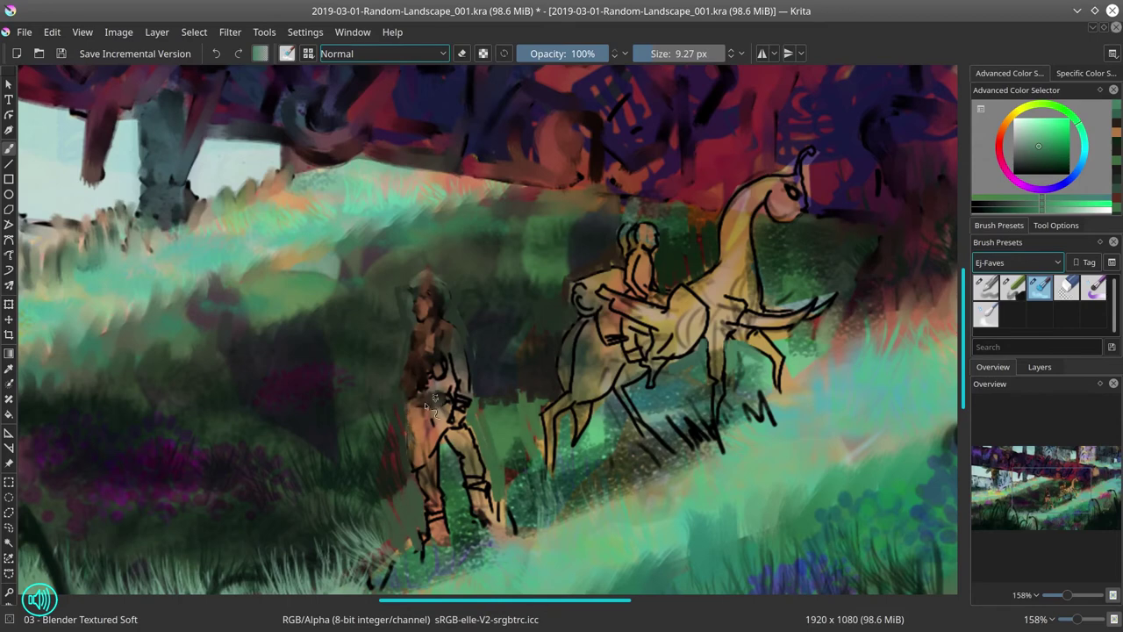
- Shade the standing figure's legs and the mount's body, legs and saddle with a sampled dark brown in Chalk Details
{"action": "left_click", "coordinate": [425, 376], "text": "ctrl"}
{"action": "left_click_drag", "start_coordinate": [424, 407], "coordinate": [444, 407]}
{"action": "mouse_move", "coordinate": [416, 411]}
{"action": "left_mouse_down"}
{"action": "mouse_move", "coordinate": [428, 460]}
{"action": "mouse_move", "coordinate": [478, 502]}
{"action": "left_mouse_up"}
{"action": "left_click_drag", "start_coordinate": [608, 310], "coordinate": [643, 328]}
{"action": "left_click_drag", "start_coordinate": [625, 368], "coordinate": [646, 430]}
{"action": "left_click_drag", "start_coordinate": [725, 332], "coordinate": [661, 346]}
{"action": "left_click_drag", "start_coordinate": [604, 353], "coordinate": [590, 391]}
{"action": "left_click_drag", "start_coordinate": [594, 288], "coordinate": [616, 296]}
{"action": "left_click_drag", "start_coordinate": [644, 275], "coordinate": [646, 293]}
- Add medium-brown Color Dodge highlights to the mount's head and neck, the rider and the standing figure with Chalk Details at about 30 px
{"action": "left_click", "coordinate": [385, 53]}
{"action": "left_click", "coordinate": [372, 140]}
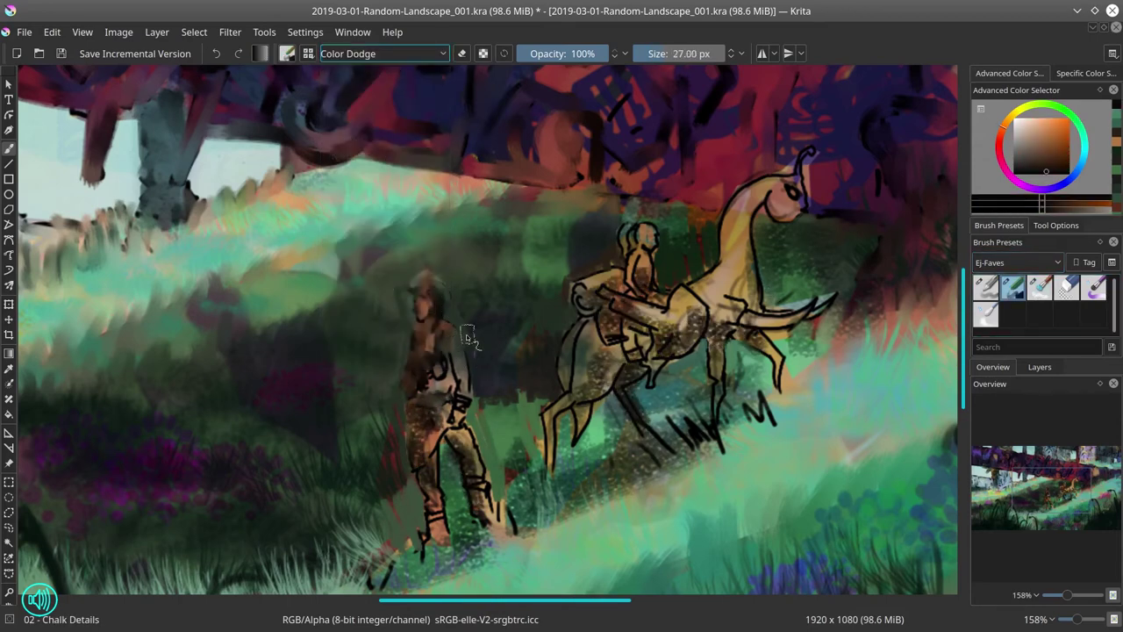
{"action": "left_click", "coordinate": [1045, 149]}
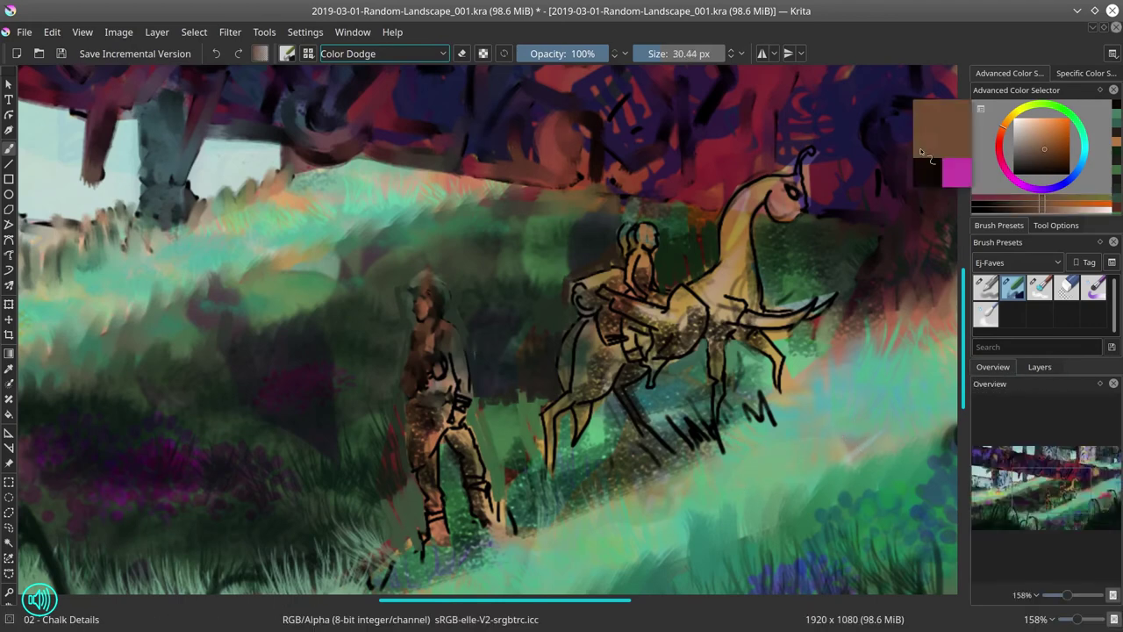
{"action": "left_click_drag", "start_coordinate": [784, 186], "coordinate": [800, 214]}
{"action": "left_click_drag", "start_coordinate": [649, 230], "coordinate": [649, 277]}
{"action": "left_click_drag", "start_coordinate": [430, 293], "coordinate": [463, 386]}
{"action": "left_click_drag", "start_coordinate": [460, 424], "coordinate": [484, 510]}
{"action": "left_click_drag", "start_coordinate": [748, 255], "coordinate": [752, 302]}
{"action": "left_click_drag", "start_coordinate": [736, 307], "coordinate": [786, 320]}
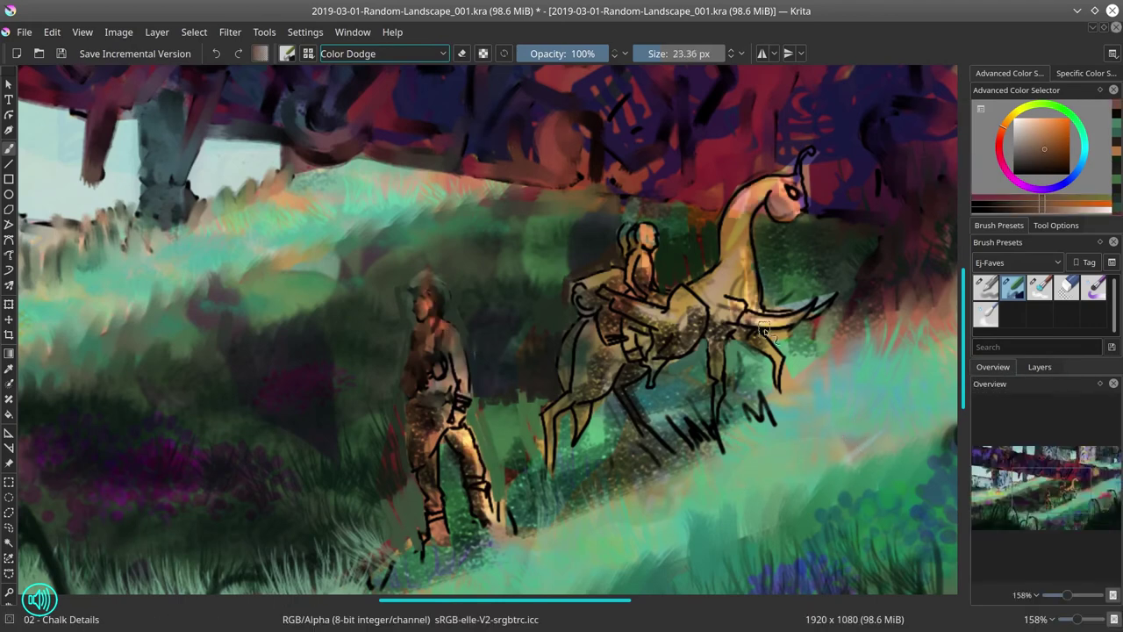
- Return to Normal mode and blend the standing figure's torso, legs and feet with Blender Textured Soft at about 12 px
{"action": "left_click", "coordinate": [384, 54]}
{"action": "left_click", "coordinate": [372, 156]}
{"action": "left_click", "coordinate": [1040, 288]}
{"action": "mouse_move", "coordinate": [436, 367]}
{"action": "left_mouse_down"}
{"action": "mouse_move", "coordinate": [440, 387]}
{"action": "mouse_move", "coordinate": [466, 391]}
{"action": "left_mouse_up"}
{"action": "mouse_move", "coordinate": [458, 349]}
{"action": "left_mouse_down"}
{"action": "mouse_move", "coordinate": [457, 420]}
{"action": "mouse_move", "coordinate": [411, 409]}
{"action": "mouse_move", "coordinate": [446, 431]}
{"action": "left_mouse_up"}
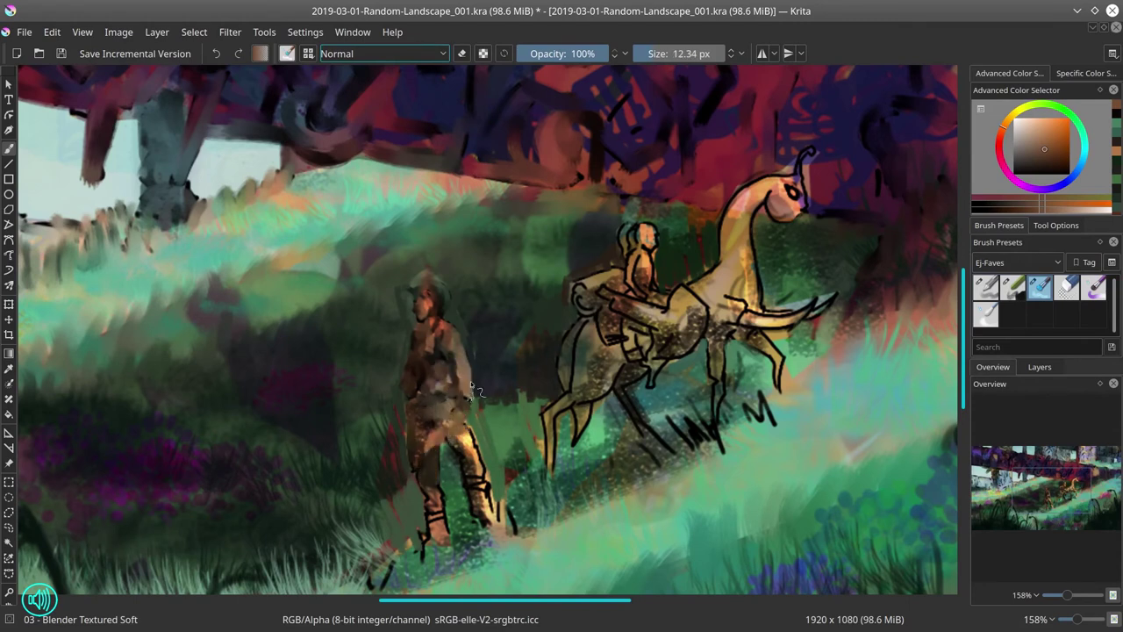
{"action": "mouse_move", "coordinate": [471, 386]}
{"action": "left_mouse_down"}
{"action": "mouse_move", "coordinate": [479, 479]}
{"action": "mouse_move", "coordinate": [485, 471]}
{"action": "mouse_move", "coordinate": [475, 512]}
{"action": "mouse_move", "coordinate": [513, 537]}
{"action": "left_mouse_up"}
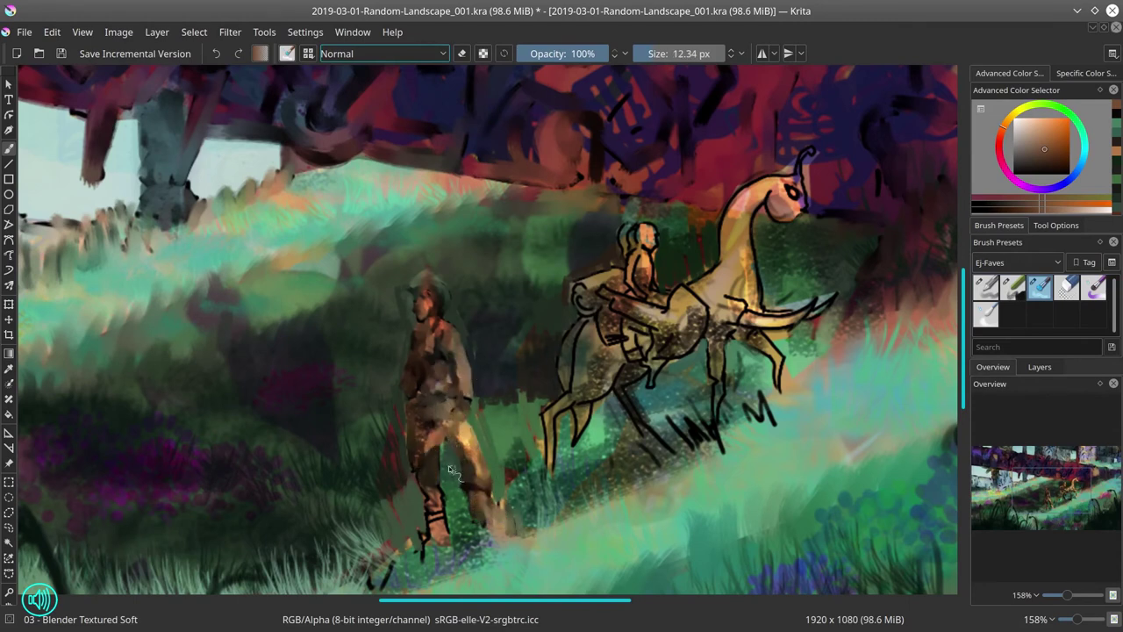
{"action": "mouse_move", "coordinate": [439, 508]}
{"action": "left_mouse_down"}
{"action": "mouse_move", "coordinate": [432, 491]}
{"action": "mouse_move", "coordinate": [432, 523]}
{"action": "left_mouse_up"}
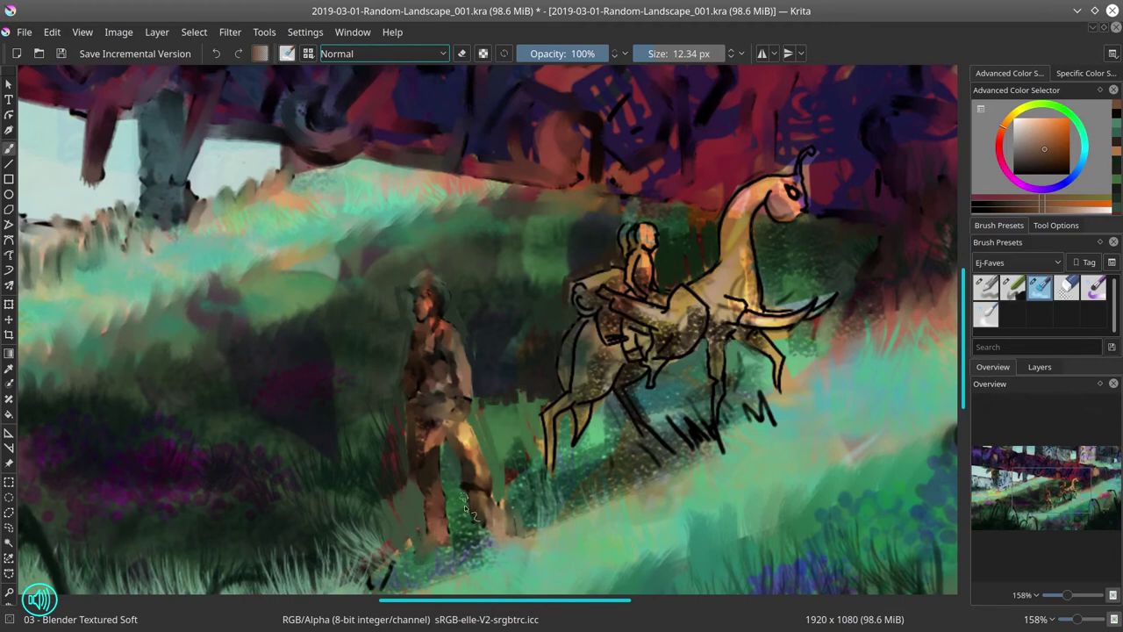
- Blend the line art of the mount's hindquarters, the grass beneath it and the rider into the painted colours
{"action": "mouse_move", "coordinate": [557, 414]}
{"action": "left_mouse_down"}
{"action": "mouse_move", "coordinate": [551, 458]}
{"action": "mouse_move", "coordinate": [556, 416]}
{"action": "mouse_move", "coordinate": [579, 439]}
{"action": "mouse_move", "coordinate": [615, 371]}
{"action": "mouse_move", "coordinate": [573, 388]}
{"action": "mouse_move", "coordinate": [574, 349]}
{"action": "mouse_move", "coordinate": [595, 371]}
{"action": "mouse_move", "coordinate": [602, 411]}
{"action": "left_mouse_up"}
{"action": "mouse_move", "coordinate": [573, 463]}
{"action": "left_mouse_down"}
{"action": "mouse_move", "coordinate": [636, 428]}
{"action": "mouse_move", "coordinate": [645, 371]}
{"action": "mouse_move", "coordinate": [663, 469]}
{"action": "mouse_move", "coordinate": [678, 436]}
{"action": "mouse_move", "coordinate": [705, 426]}
{"action": "mouse_move", "coordinate": [694, 413]}
{"action": "mouse_move", "coordinate": [723, 453]}
{"action": "left_mouse_up"}
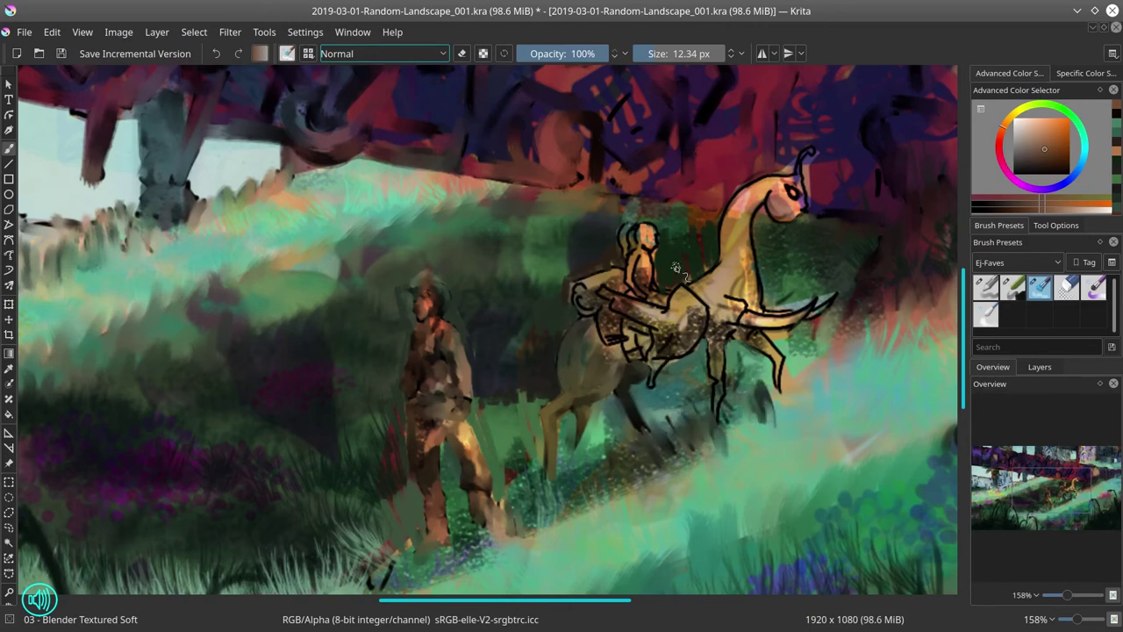
{"action": "mouse_move", "coordinate": [641, 248]}
{"action": "left_mouse_down"}
{"action": "mouse_move", "coordinate": [635, 297]}
{"action": "mouse_move", "coordinate": [581, 302]}
{"action": "mouse_move", "coordinate": [630, 303]}
{"action": "mouse_move", "coordinate": [594, 339]}
{"action": "mouse_move", "coordinate": [669, 379]}
{"action": "mouse_move", "coordinate": [682, 315]}
{"action": "mouse_move", "coordinate": [619, 358]}
{"action": "left_mouse_up"}
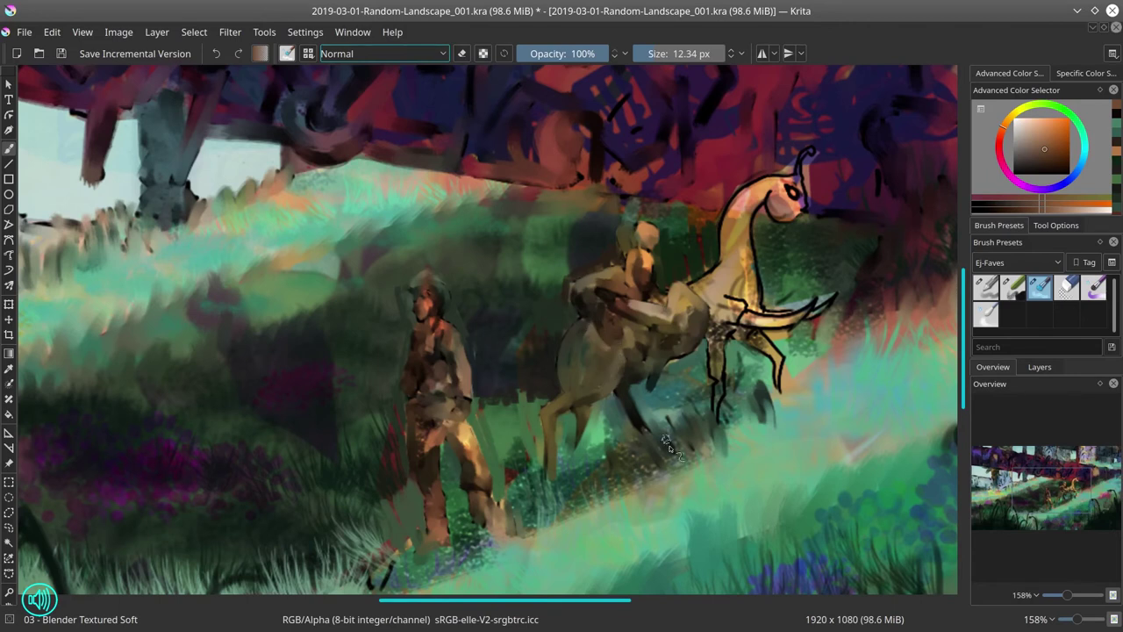
- Blend the outlines of the mount's head, neck, chest and forelegs into the painted colours
{"action": "left_click_drag", "start_coordinate": [801, 296], "coordinate": [740, 322]}
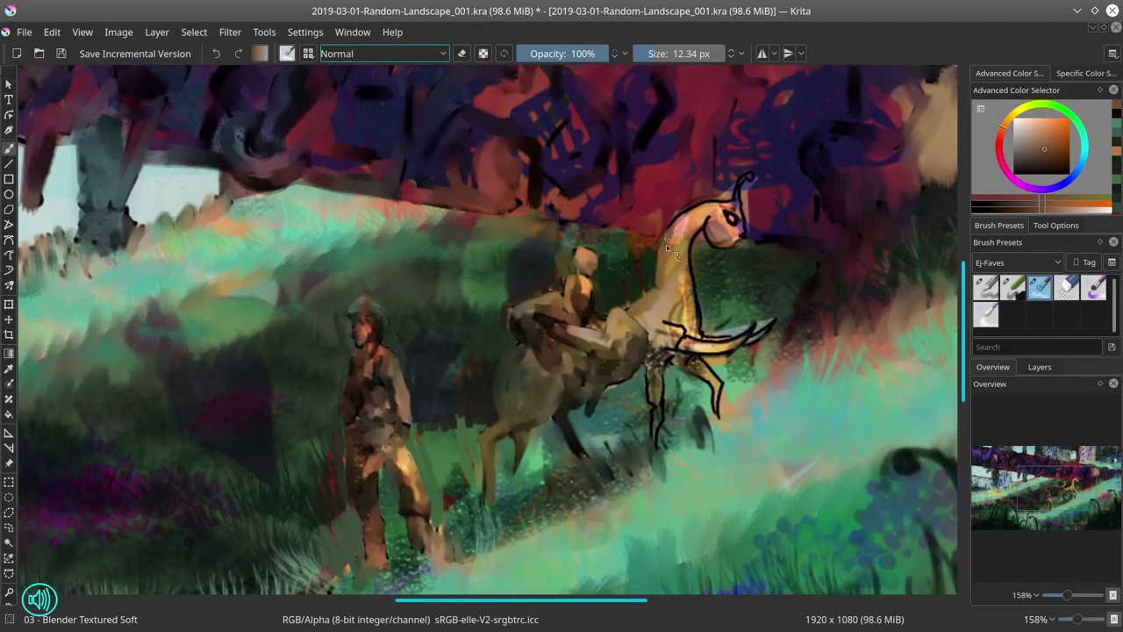
{"action": "mouse_move", "coordinate": [667, 247]}
{"action": "left_mouse_down"}
{"action": "mouse_move", "coordinate": [688, 224]}
{"action": "mouse_move", "coordinate": [732, 235]}
{"action": "mouse_move", "coordinate": [718, 209]}
{"action": "mouse_move", "coordinate": [756, 214]}
{"action": "left_mouse_up"}
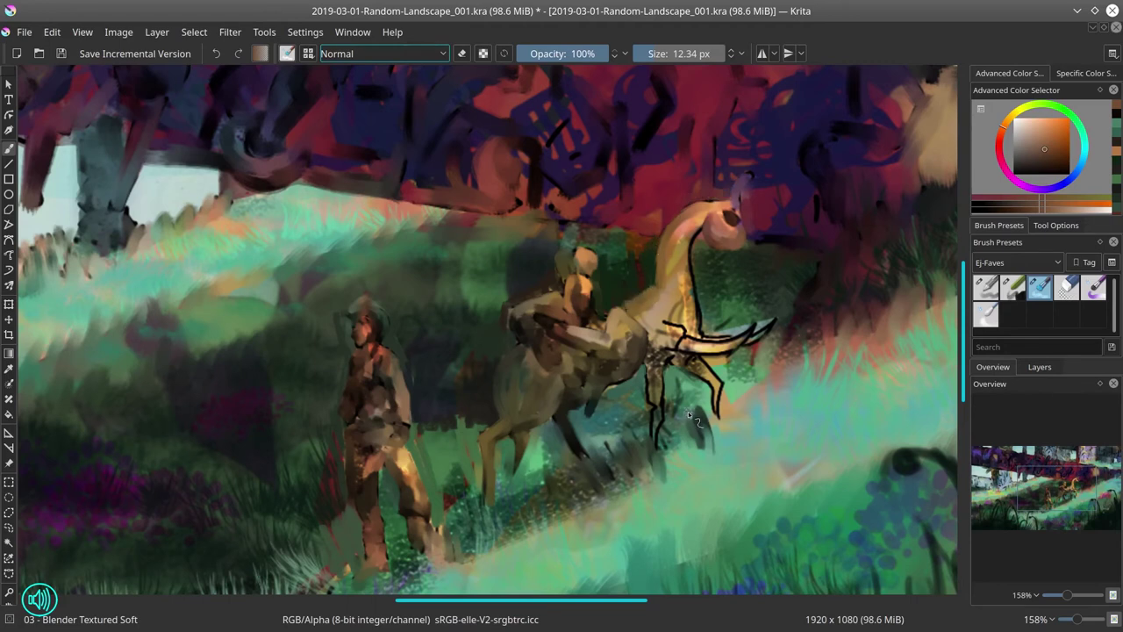
{"action": "mouse_move", "coordinate": [652, 381]}
{"action": "left_mouse_down"}
{"action": "mouse_move", "coordinate": [636, 341]}
{"action": "mouse_move", "coordinate": [674, 336]}
{"action": "mouse_move", "coordinate": [709, 276]}
{"action": "mouse_move", "coordinate": [703, 319]}
{"action": "mouse_move", "coordinate": [728, 348]}
{"action": "mouse_move", "coordinate": [766, 330]}
{"action": "left_mouse_up"}
{"action": "left_click_drag", "start_coordinate": [702, 335], "coordinate": [695, 294]}
{"action": "mouse_move", "coordinate": [671, 358]}
{"action": "left_mouse_down"}
{"action": "mouse_move", "coordinate": [656, 439]}
{"action": "mouse_move", "coordinate": [663, 388]}
{"action": "left_mouse_up"}
{"action": "mouse_move", "coordinate": [677, 358]}
{"action": "left_mouse_down"}
{"action": "mouse_move", "coordinate": [712, 381]}
{"action": "mouse_move", "coordinate": [718, 414]}
{"action": "left_mouse_up"}
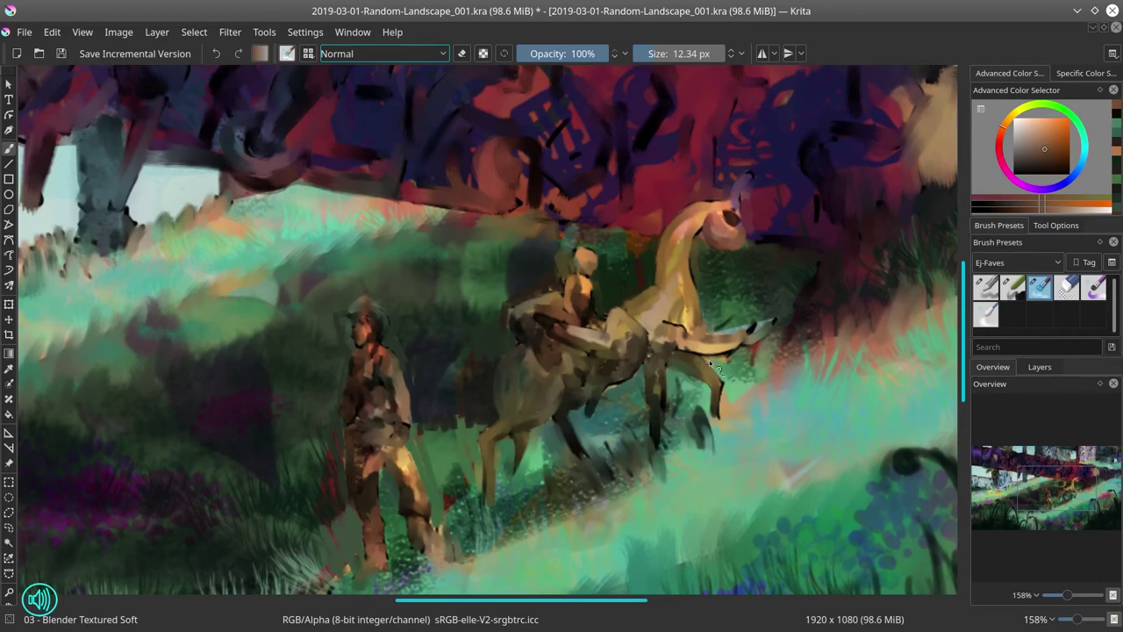
- Select the rider and the mount's rear body, duplicate them as a pasted copy and move it closer to the mount's neck
{"action": "left_click", "coordinate": [8, 512]}
{"action": "mouse_move", "coordinate": [449, 256]}
{"action": "left_mouse_down"}
{"action": "mouse_move", "coordinate": [594, 498]}
{"action": "mouse_move", "coordinate": [648, 373]}
{"action": "mouse_move", "coordinate": [638, 311]}
{"action": "mouse_move", "coordinate": [586, 239]}
{"action": "left_mouse_up"}
{"action": "key", "text": "ctrl+shift+c"}
{"action": "left_click", "coordinate": [51, 33]}
{"action": "left_click", "coordinate": [13, 355]}
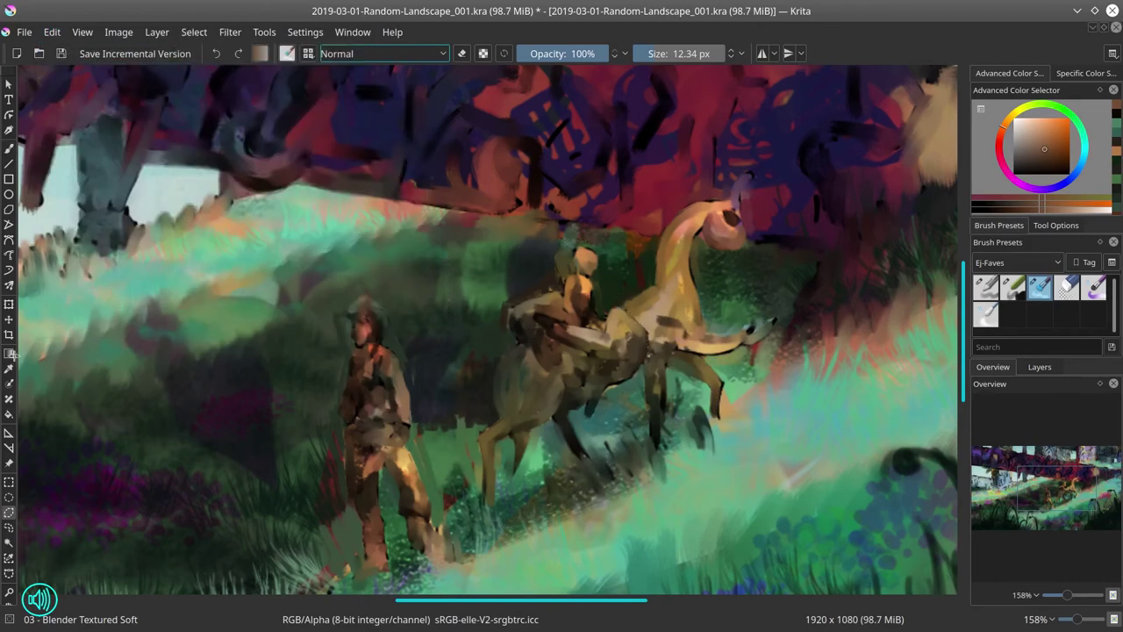
{"action": "left_click", "coordinate": [9, 320]}
{"action": "left_click_drag", "start_coordinate": [593, 377], "coordinate": [622, 363]}
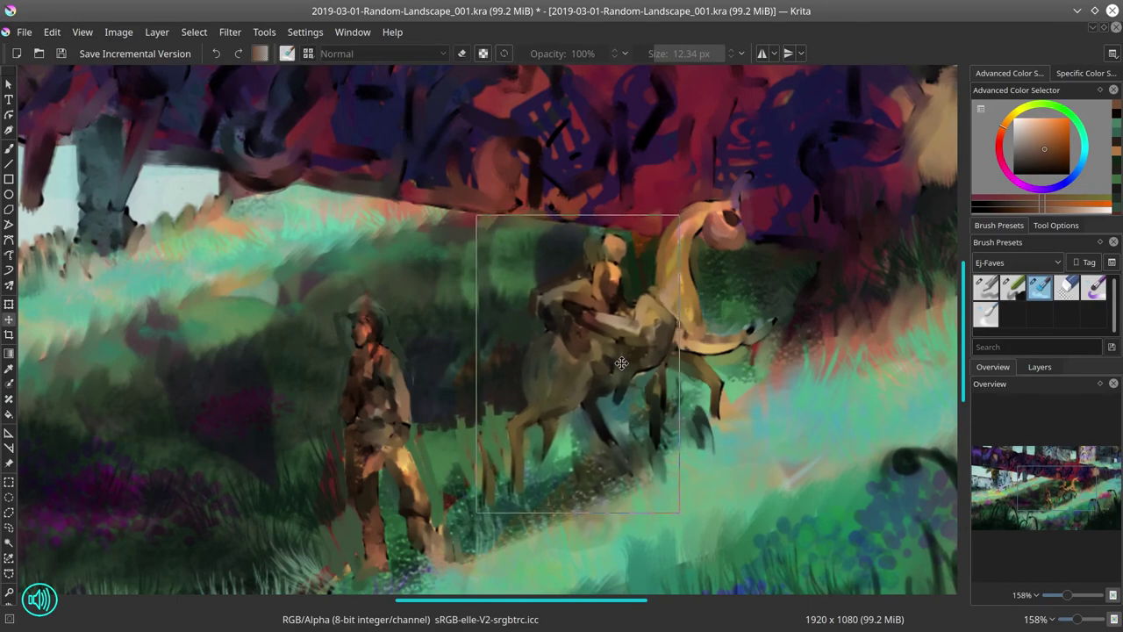
- Merge the shifted copy of the rider and mount into the painting layer and save the painting
{"action": "left_click", "coordinate": [1040, 367]}
{"action": "right_click", "coordinate": [1036, 480]}
{"action": "left_click", "coordinate": [974, 288]}
{"action": "left_click", "coordinate": [993, 367]}
{"action": "scroll", "coordinate": [703, 452], "scroll_direction": "down", "scroll_amount": 4}
{"action": "left_click_drag", "start_coordinate": [758, 468], "coordinate": [732, 377]}
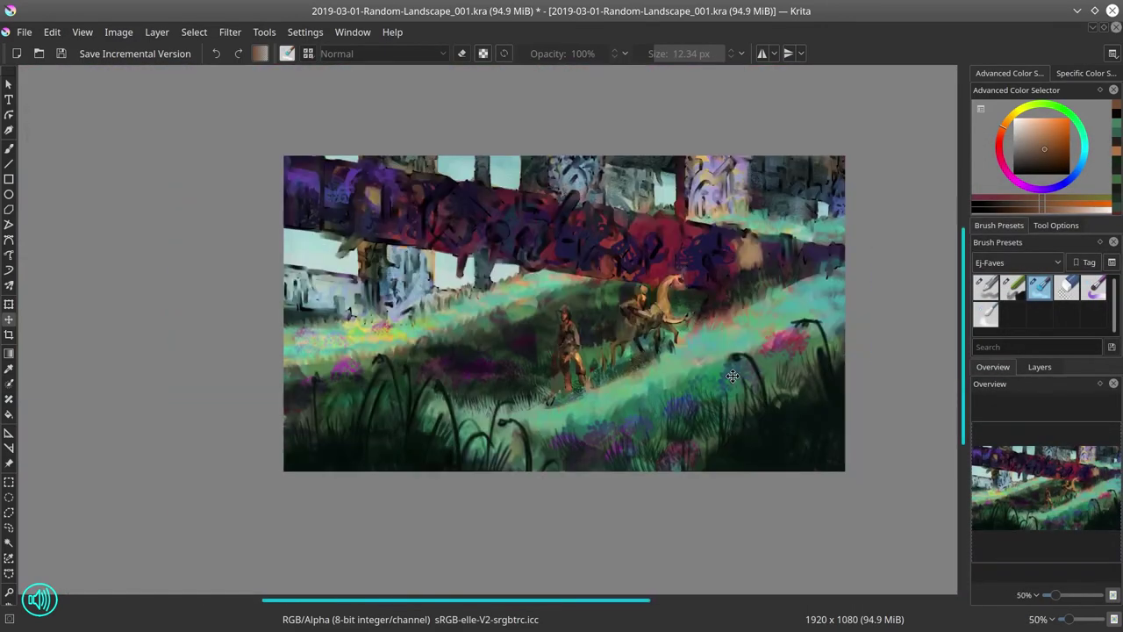
{"action": "left_click", "coordinate": [61, 54]}
- Choose Basic-4 Flow Opacity and rework the far-left ruins below the beam with sampled colours
{"action": "left_click", "coordinate": [986, 287]}
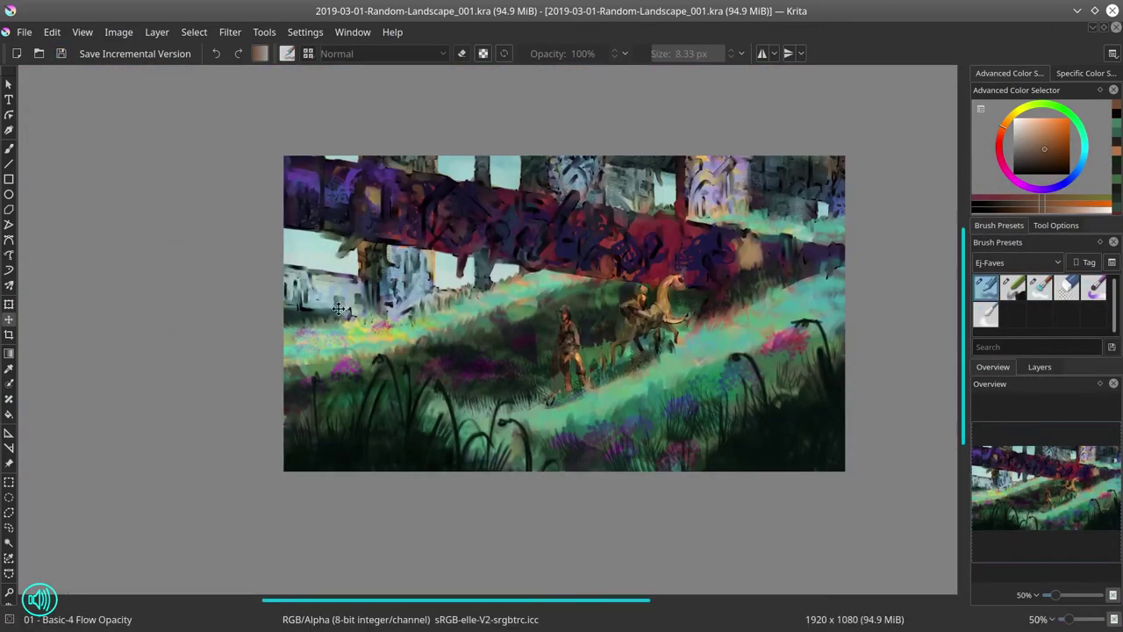
{"action": "left_click", "coordinate": [9, 149]}
{"action": "left_click", "coordinate": [294, 313], "text": "ctrl"}
{"action": "left_click_drag", "start_coordinate": [288, 310], "coordinate": [339, 299]}
{"action": "left_click", "coordinate": [342, 305], "text": "ctrl"}
{"action": "left_click", "coordinate": [307, 279], "text": "ctrl"}
{"action": "mouse_move", "coordinate": [293, 271]}
{"action": "left_mouse_down"}
{"action": "mouse_move", "coordinate": [354, 310]}
{"action": "mouse_move", "coordinate": [375, 309]}
{"action": "mouse_move", "coordinate": [379, 325]}
{"action": "left_mouse_up"}
- Refine the dark side of the left pillar below the beam with sampled colours at about 11 px
{"action": "left_click", "coordinate": [376, 279], "text": "ctrl"}
{"action": "left_click", "coordinate": [377, 284], "text": "ctrl"}
{"action": "left_click", "coordinate": [362, 307], "text": "ctrl"}
{"action": "left_click", "coordinate": [368, 297], "text": "ctrl"}
{"action": "left_click", "coordinate": [389, 266], "text": "ctrl"}
{"action": "left_click", "coordinate": [389, 273], "text": "ctrl"}
{"action": "left_click", "coordinate": [385, 289], "text": "ctrl"}
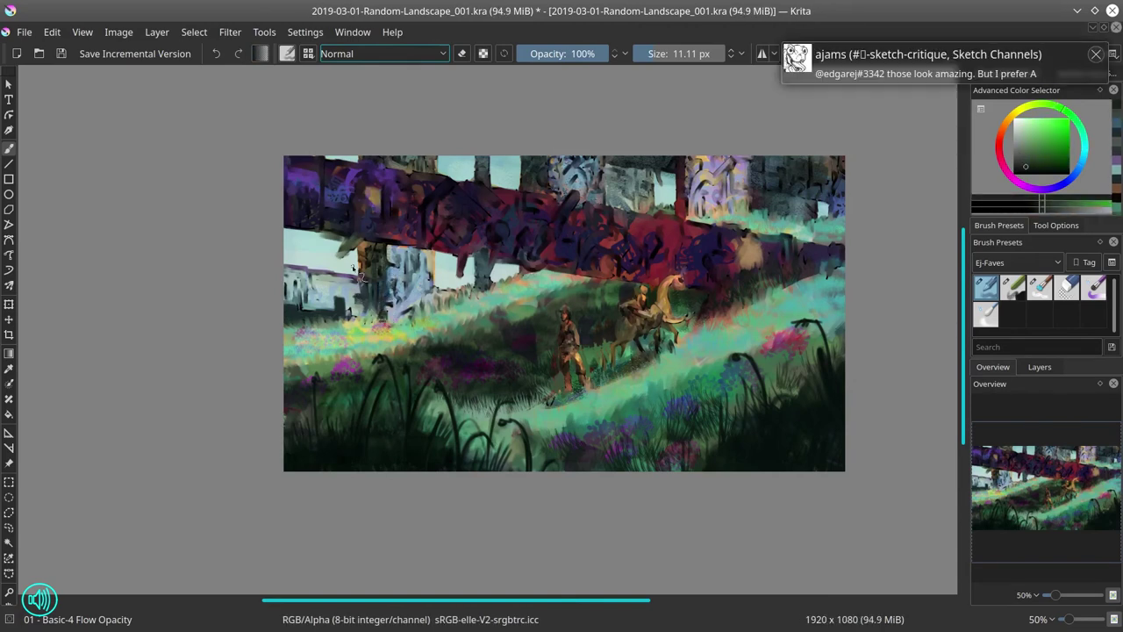
{"action": "mouse_move", "coordinate": [364, 271]}
{"action": "left_mouse_down"}
{"action": "mouse_move", "coordinate": [361, 294]}
{"action": "mouse_move", "coordinate": [402, 316]}
{"action": "left_mouse_up"}
- Refine the lit blue-lavender side of the left pillar with sampled light, ochre and blue tones
{"action": "left_click", "coordinate": [352, 281], "text": "ctrl"}
{"action": "left_click", "coordinate": [386, 295], "text": "ctrl"}
{"action": "left_click", "coordinate": [402, 281], "text": "ctrl"}
{"action": "left_click", "coordinate": [405, 271], "text": "ctrl"}
{"action": "left_click", "coordinate": [419, 263], "text": "ctrl"}
{"action": "left_click", "coordinate": [431, 264], "text": "ctrl"}
{"action": "mouse_move", "coordinate": [427, 253]}
{"action": "left_mouse_down"}
{"action": "mouse_move", "coordinate": [433, 295]}
{"action": "mouse_move", "coordinate": [399, 279]}
{"action": "left_mouse_up"}
{"action": "left_click", "coordinate": [410, 301], "text": "ctrl"}
{"action": "left_click", "coordinate": [398, 320], "text": "ctrl"}
{"action": "left_click", "coordinate": [392, 265], "text": "ctrl"}
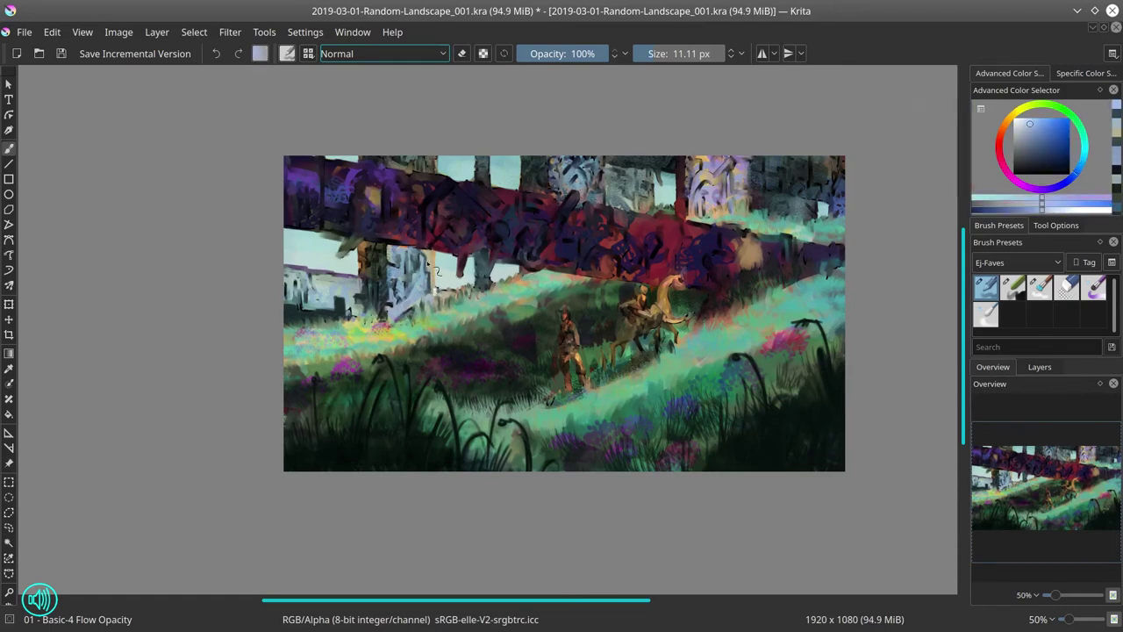
- Reshape the broken fragment hanging from the beam's underside above the left ruins using sampled beam and sky colours
{"action": "left_click", "coordinate": [362, 234], "text": "ctrl"}
{"action": "left_click_drag", "start_coordinate": [360, 243], "coordinate": [342, 255]}
{"action": "left_click", "coordinate": [338, 249], "text": "ctrl"}
{"action": "mouse_move", "coordinate": [347, 253]}
{"action": "left_mouse_down"}
{"action": "mouse_move", "coordinate": [335, 259]}
{"action": "mouse_move", "coordinate": [339, 241]}
{"action": "left_mouse_up"}
{"action": "left_click", "coordinate": [349, 243], "text": "ctrl"}
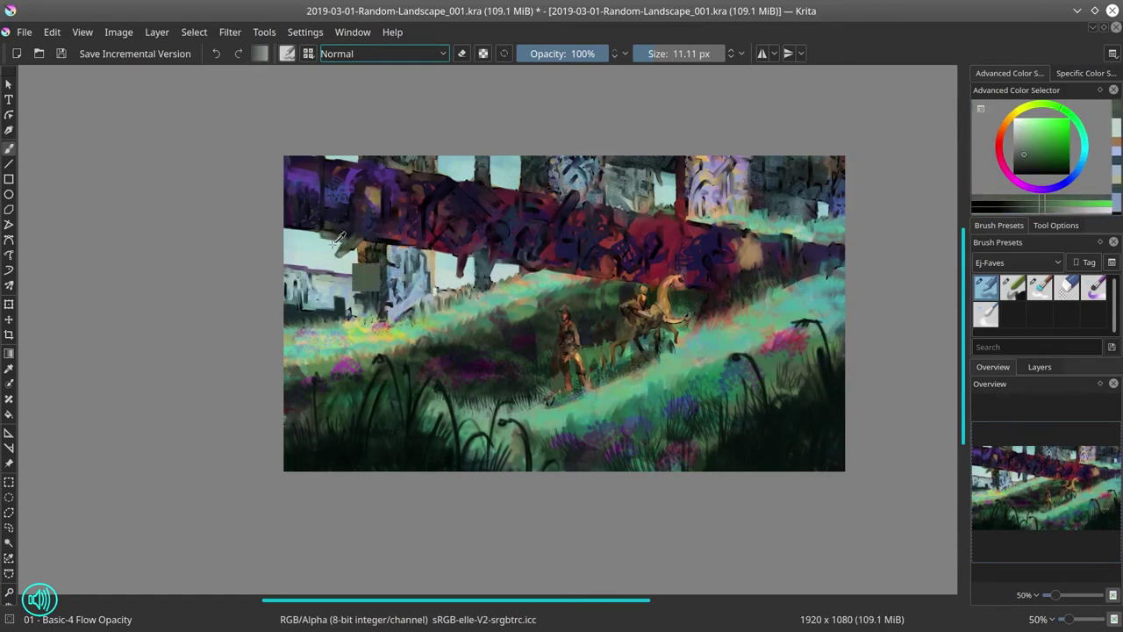
- Clean up the sky edge between the left pillar and the beam's underside with sampled colours, and save the painting
{"action": "left_click", "coordinate": [353, 267], "text": "ctrl"}
{"action": "left_click_drag", "start_coordinate": [435, 282], "coordinate": [435, 292]}
{"action": "left_click", "coordinate": [432, 274], "text": "ctrl"}
{"action": "left_click", "coordinate": [423, 245], "text": "ctrl"}
{"action": "left_click_drag", "start_coordinate": [424, 247], "coordinate": [431, 251]}
{"action": "left_click", "coordinate": [398, 189], "text": "ctrl"}
{"action": "left_click", "coordinate": [493, 192], "text": "ctrl"}
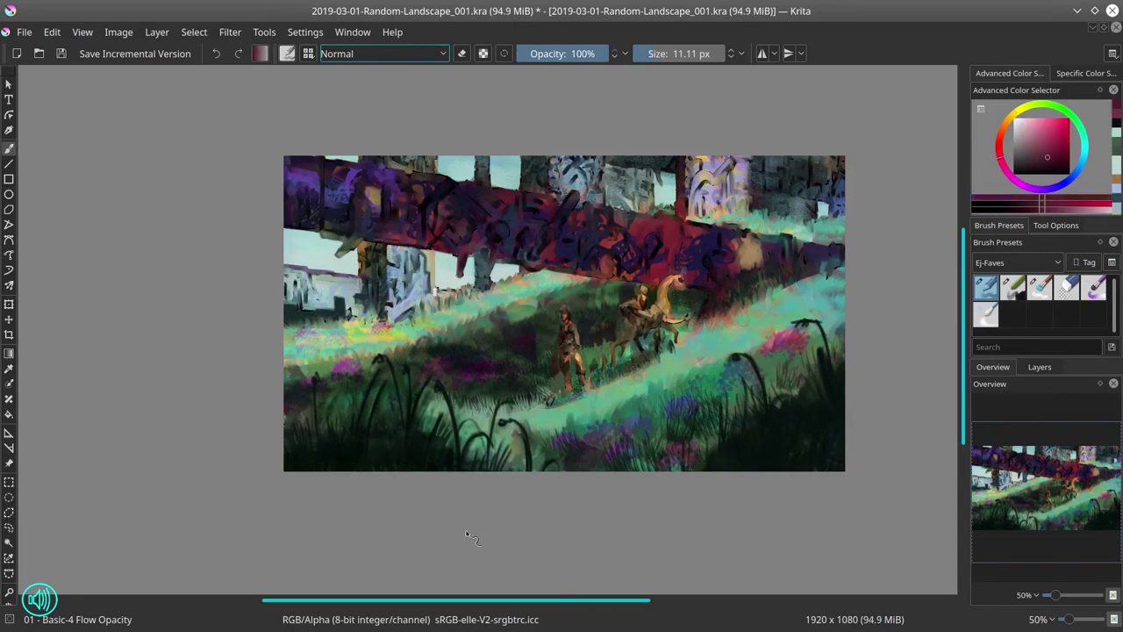
{"action": "left_click", "coordinate": [62, 55]}
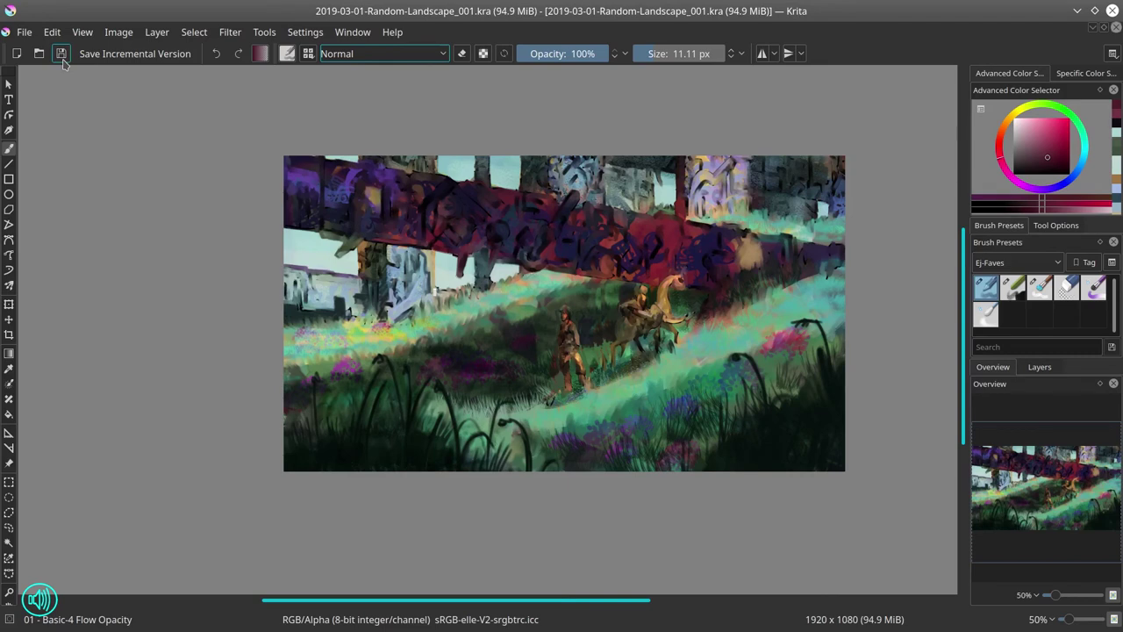
- Add sampled ochre and red accent strokes to the dark markings along the left and middle of the beam
{"action": "left_click", "coordinate": [391, 194], "text": "ctrl"}
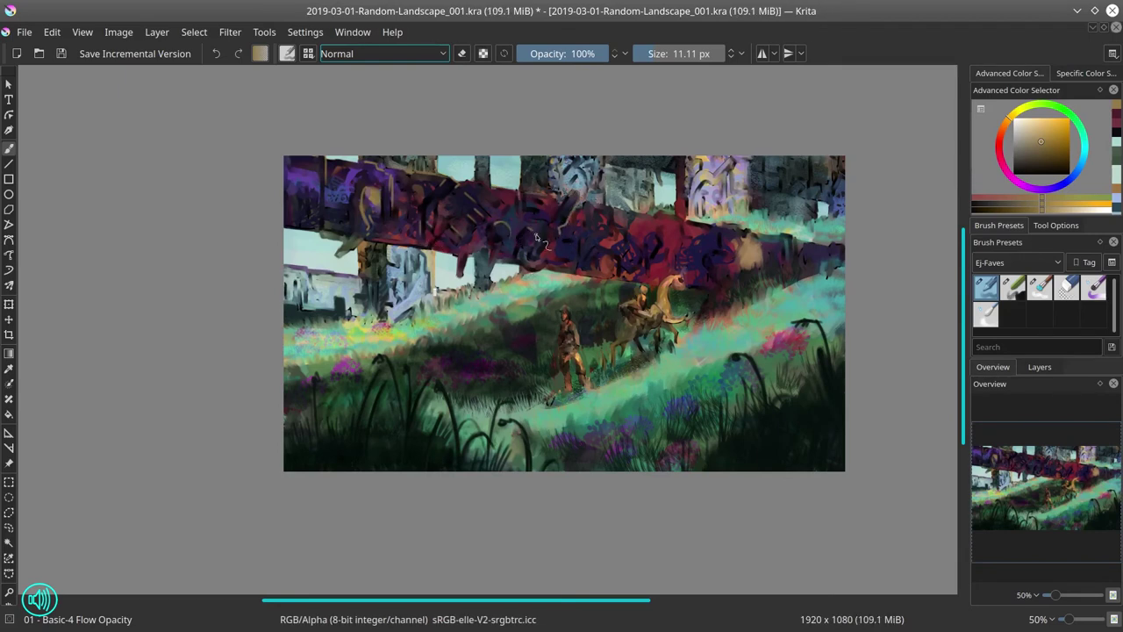
{"action": "left_click", "coordinate": [615, 225], "text": "ctrl"}
{"action": "left_click", "coordinate": [645, 230], "text": "ctrl"}
{"action": "left_click_drag", "start_coordinate": [593, 216], "coordinate": [585, 205]}
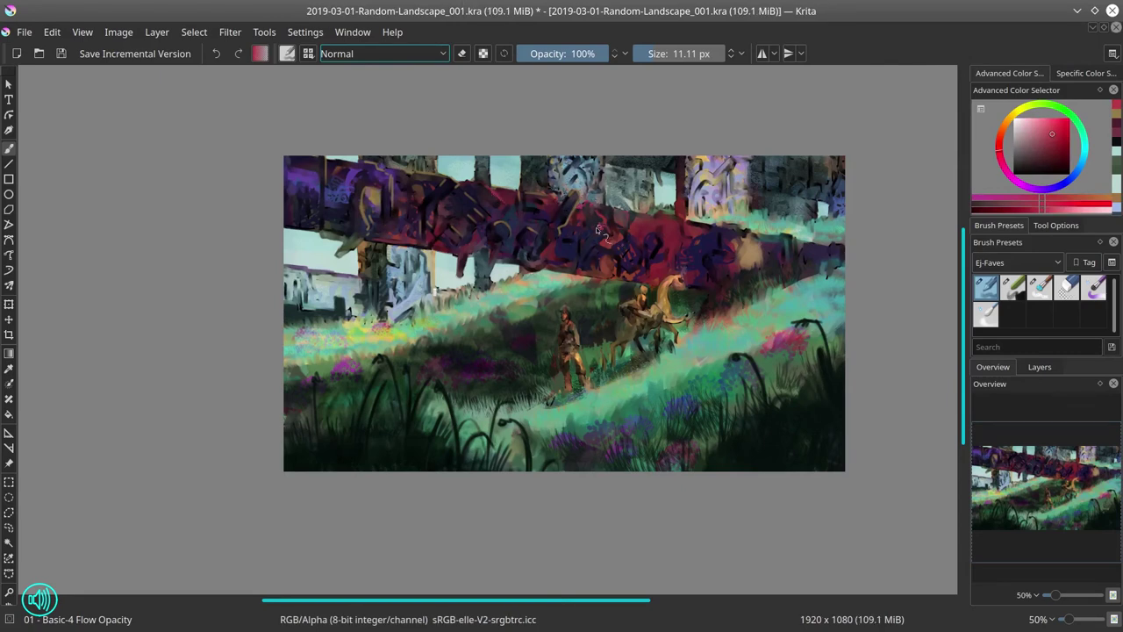
- Refine the beam's upper edge below the sky gap with sampled green and red tones
{"action": "left_click", "coordinate": [666, 209], "text": "ctrl"}
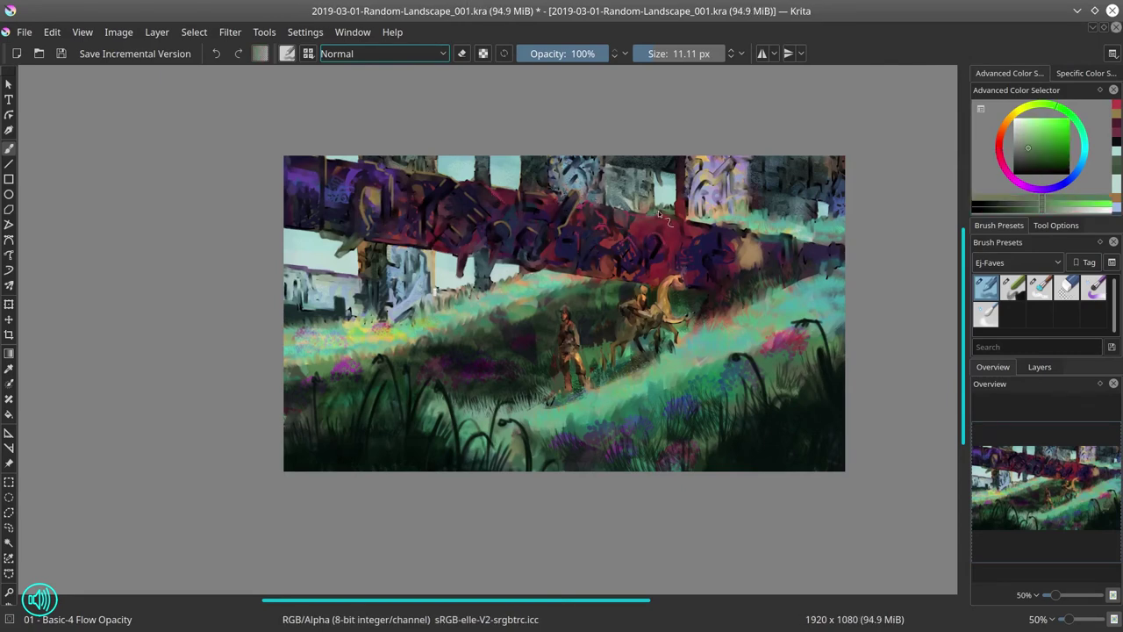
{"action": "left_click_drag", "start_coordinate": [659, 210], "coordinate": [664, 212]}
{"action": "left_click", "coordinate": [665, 218], "text": "ctrl"}
{"action": "left_click_drag", "start_coordinate": [660, 214], "coordinate": [684, 223]}
{"action": "left_click", "coordinate": [643, 209], "text": "ctrl"}
{"action": "left_click", "coordinate": [659, 251], "text": "ctrl"}
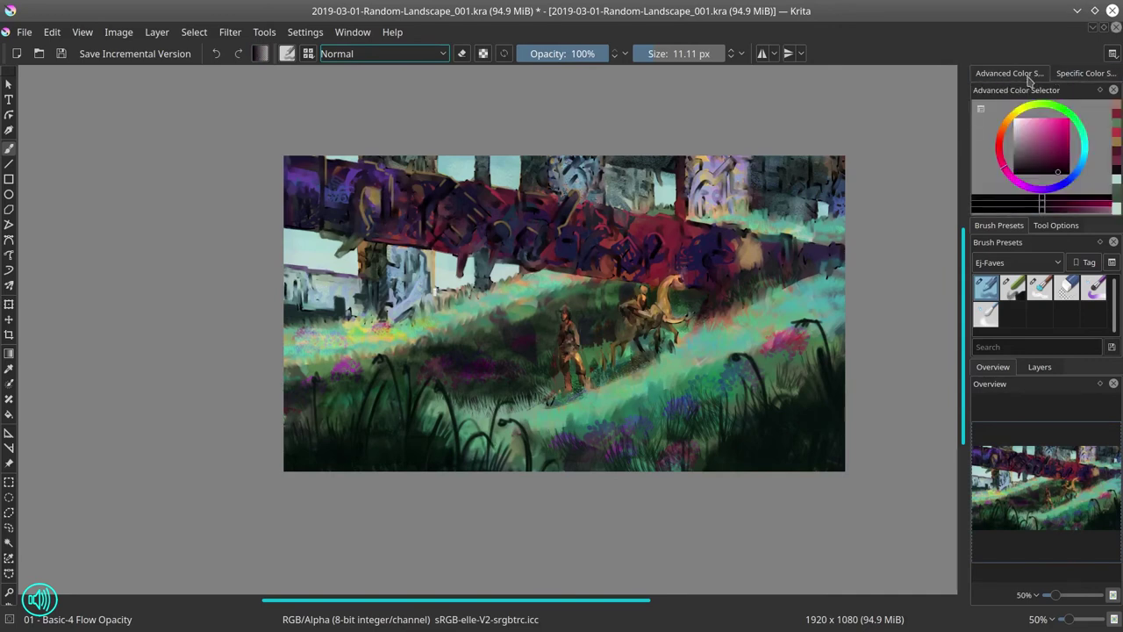
- Paint sampled ochre and red accents onto the right part of the beam near the tan patch
{"action": "left_click", "coordinate": [755, 240], "text": "ctrl"}
{"action": "left_click", "coordinate": [761, 249], "text": "ctrl"}
{"action": "mouse_move", "coordinate": [755, 235]}
{"action": "left_mouse_down"}
{"action": "mouse_move", "coordinate": [762, 246]}
{"action": "mouse_move", "coordinate": [723, 237]}
{"action": "left_mouse_up"}
{"action": "left_click", "coordinate": [782, 236], "text": "ctrl"}
{"action": "left_click", "coordinate": [732, 265], "text": "ctrl"}
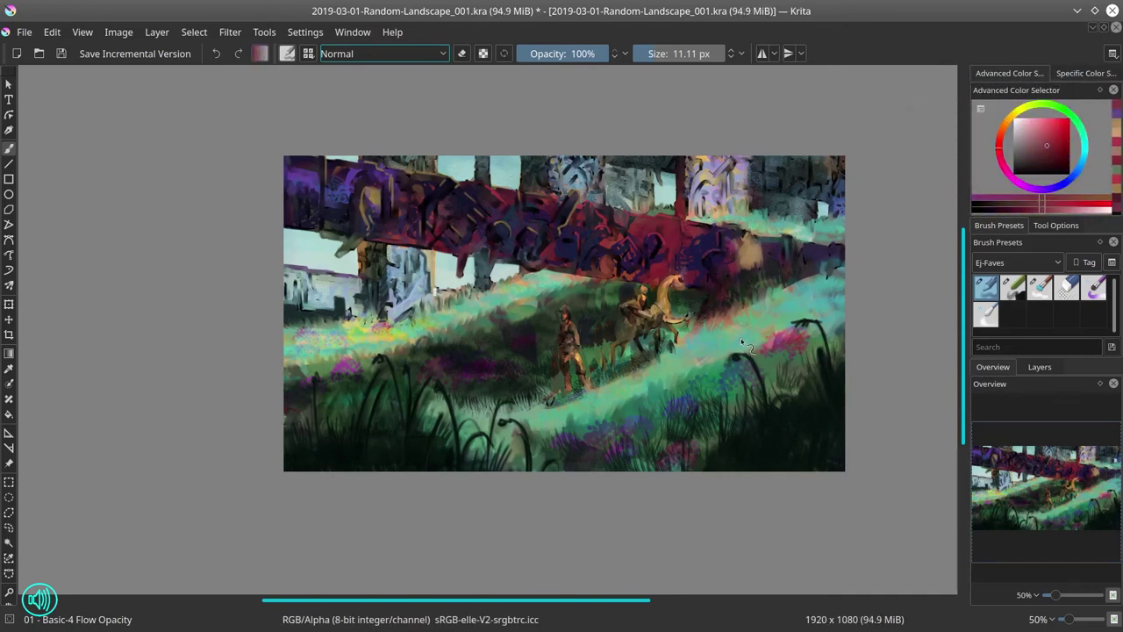
- Touch up the gap beneath the middle of the beam with sampled dark red and dark teal, undoing a stray stroke
{"action": "left_click", "coordinate": [496, 240], "text": "ctrl"}
{"action": "left_click_drag", "start_coordinate": [493, 244], "coordinate": [488, 258]}
{"action": "key", "text": "ctrl+z"}
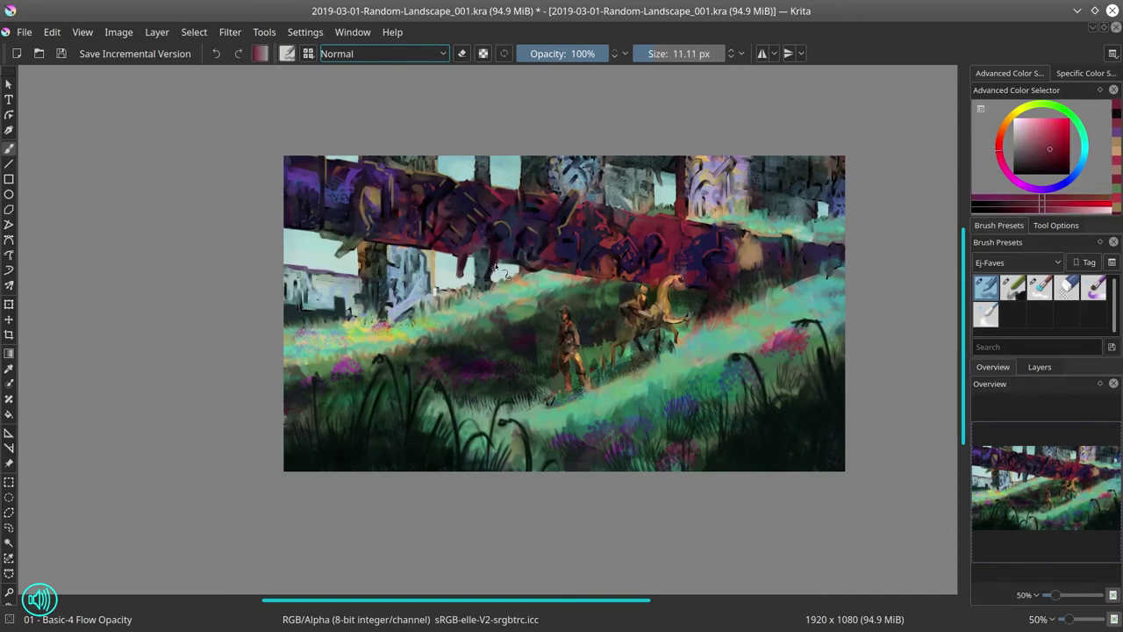
{"action": "left_click", "coordinate": [542, 284], "text": "ctrl"}
{"action": "left_click", "coordinate": [537, 397], "text": "ctrl"}
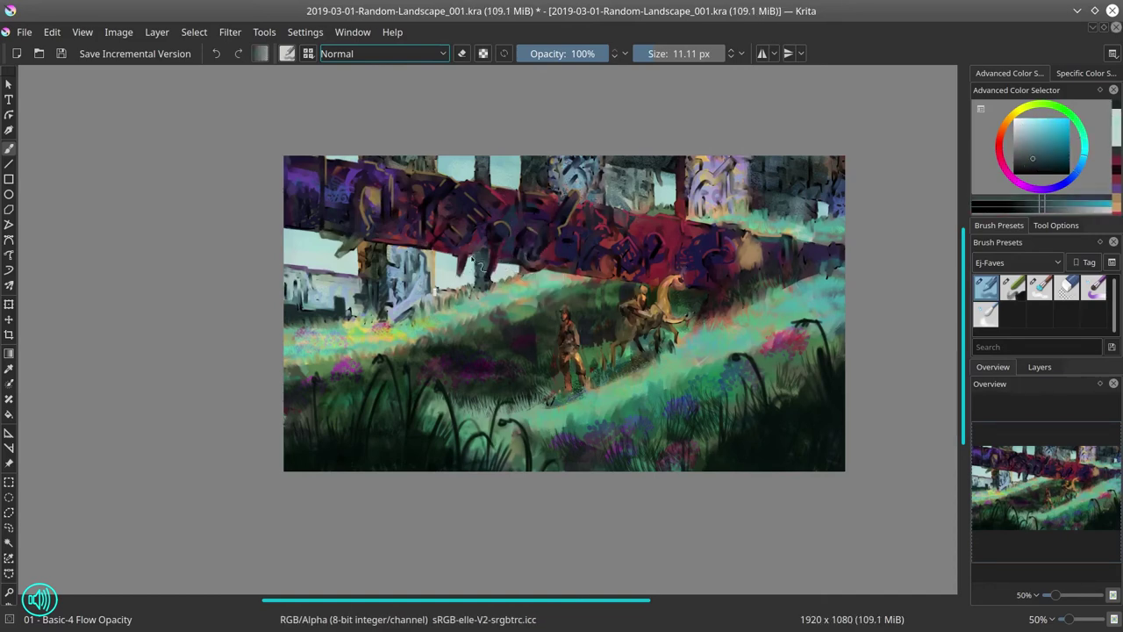
- Mirror the whole image horizontally
{"action": "left_click", "coordinate": [118, 33]}
{"action": "left_click", "coordinate": [150, 202]}
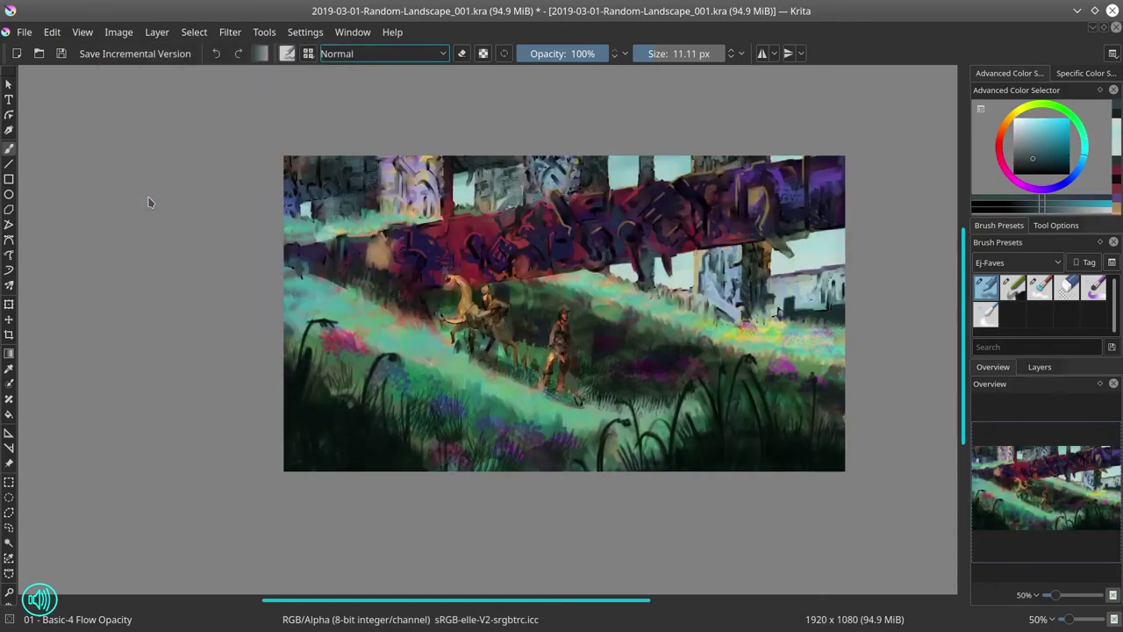
- Paint sampled teal and dark blue tones into the beam's shadow areas with a brush of about 15 px
{"action": "left_click", "coordinate": [517, 294], "text": "ctrl"}
{"action": "left_click_drag", "start_coordinate": [427, 285], "coordinate": [403, 283]}
{"action": "left_click", "coordinate": [422, 263], "text": "ctrl"}
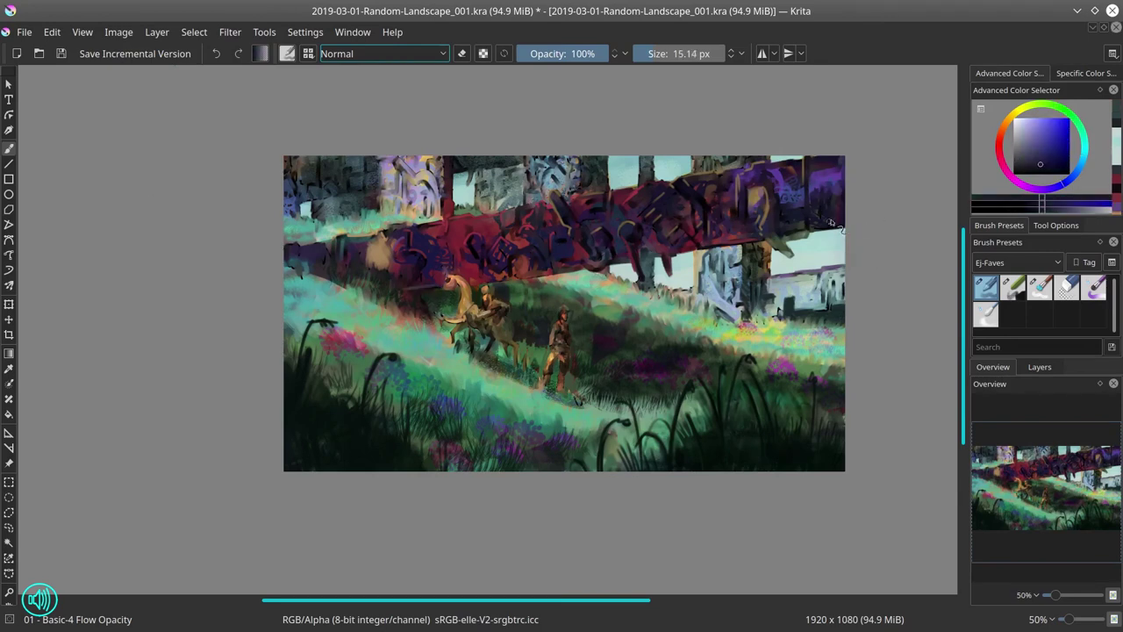
{"action": "left_click_drag", "start_coordinate": [526, 259], "coordinate": [562, 250]}
- Darken the beam's lower edge and extend its hanging spike with sampled dark brown, adding an ochre highlight along the spike
{"action": "left_click", "coordinate": [505, 281], "text": "ctrl"}
{"action": "left_click", "coordinate": [500, 281], "text": "ctrl"}
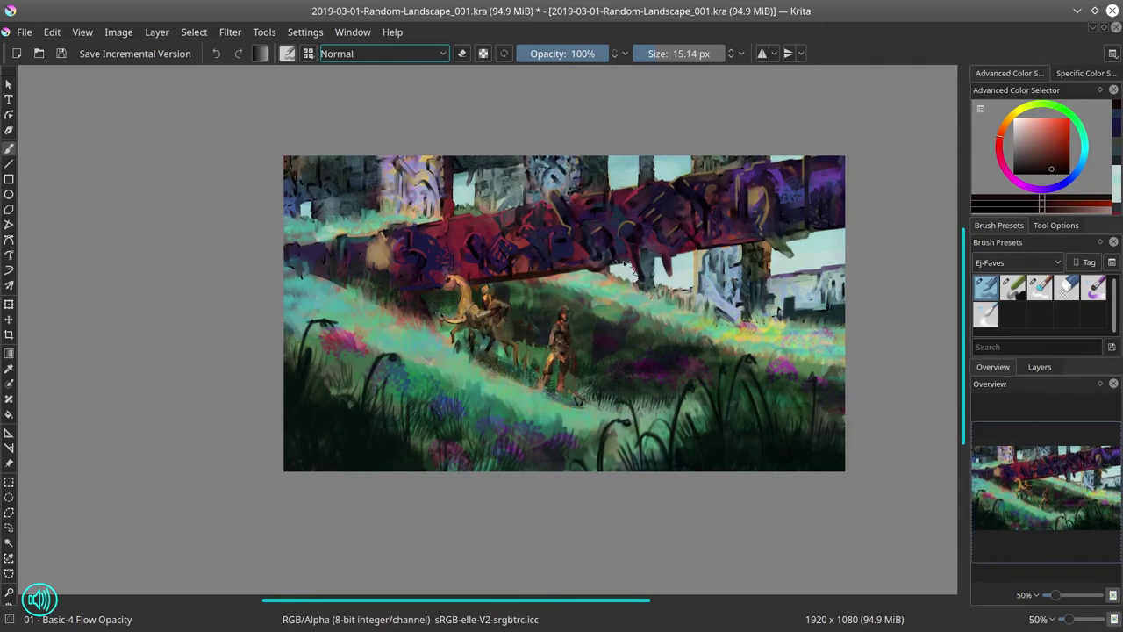
{"action": "left_click_drag", "start_coordinate": [691, 257], "coordinate": [701, 249]}
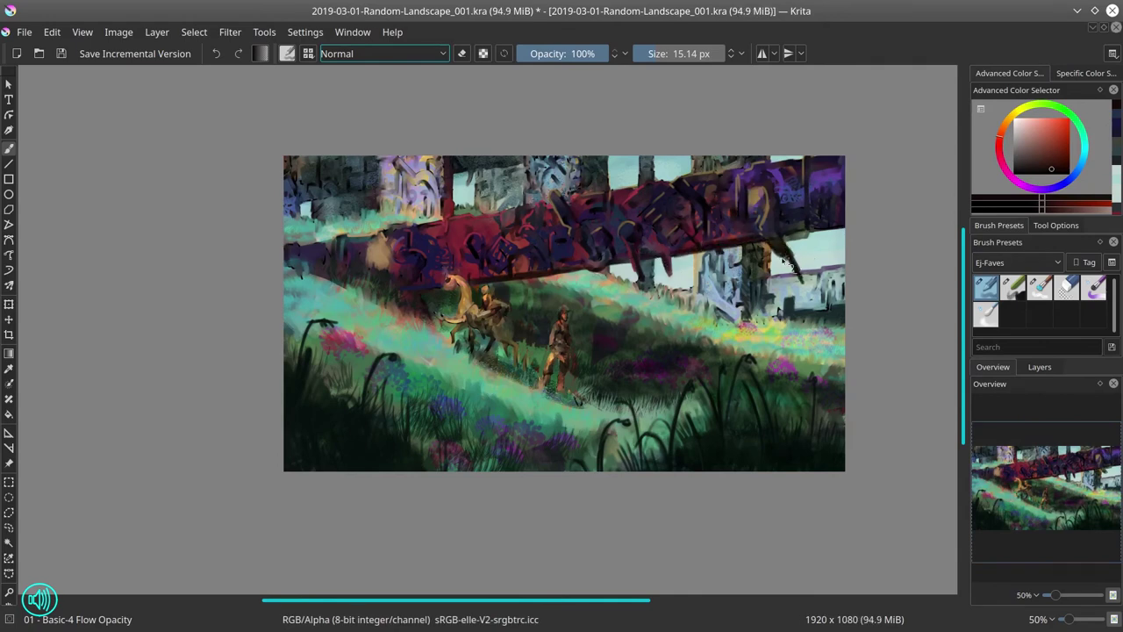
{"action": "left_click_drag", "start_coordinate": [670, 254], "coordinate": [825, 230]}
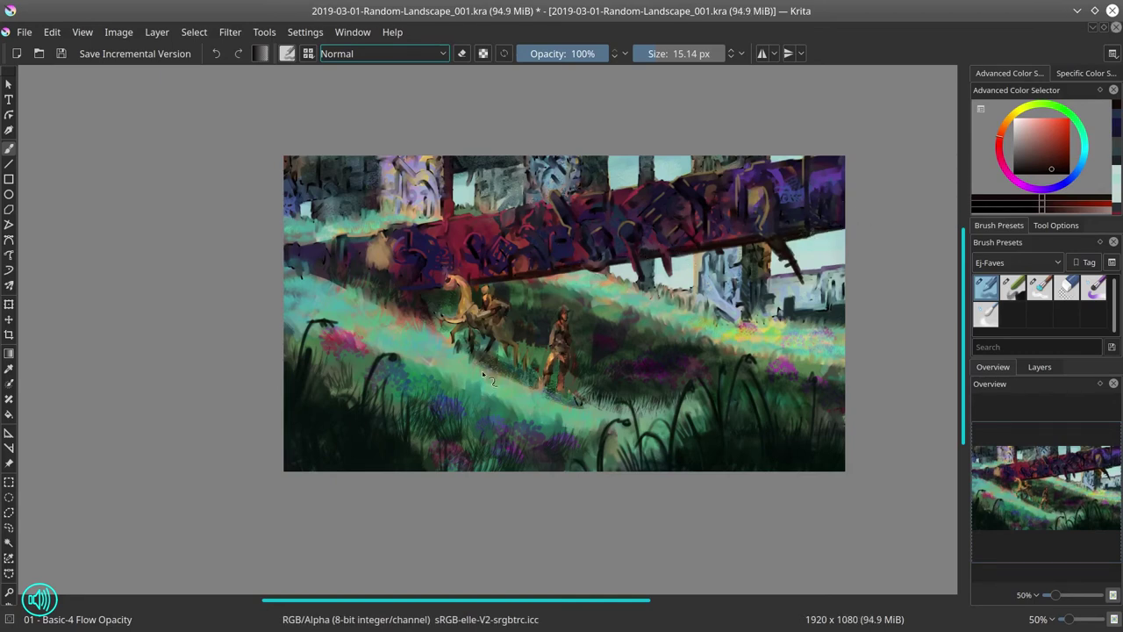
{"action": "left_click", "coordinate": [759, 209], "text": "ctrl"}
{"action": "left_click_drag", "start_coordinate": [763, 214], "coordinate": [788, 255]}
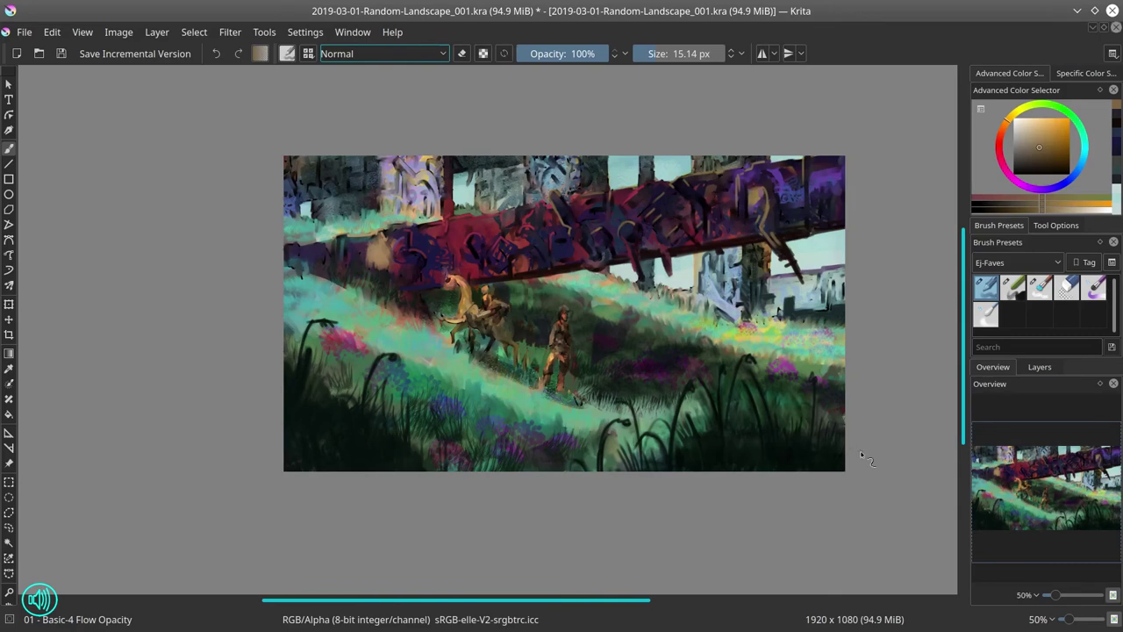
- Rework the ruins behind the beam with sampled dark tones and add lilac and pale yellow accents to the purple pillar
{"action": "left_click", "coordinate": [396, 212], "text": "ctrl"}
{"action": "mouse_move", "coordinate": [381, 258]}
{"action": "left_mouse_down"}
{"action": "mouse_move", "coordinate": [379, 180]}
{"action": "mouse_move", "coordinate": [360, 238]}
{"action": "left_mouse_up"}
{"action": "left_click_drag", "start_coordinate": [359, 216], "coordinate": [358, 241]}
{"action": "left_click_drag", "start_coordinate": [362, 166], "coordinate": [362, 210]}
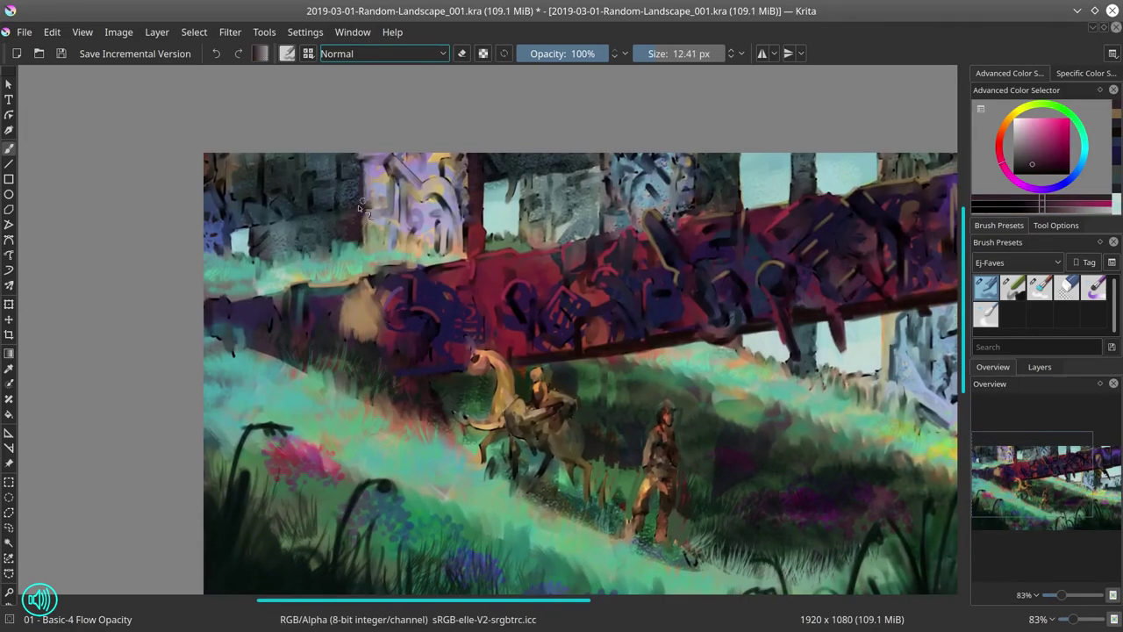
{"action": "left_click", "coordinate": [372, 200], "text": "ctrl"}
{"action": "left_click", "coordinate": [396, 156], "text": "ctrl"}
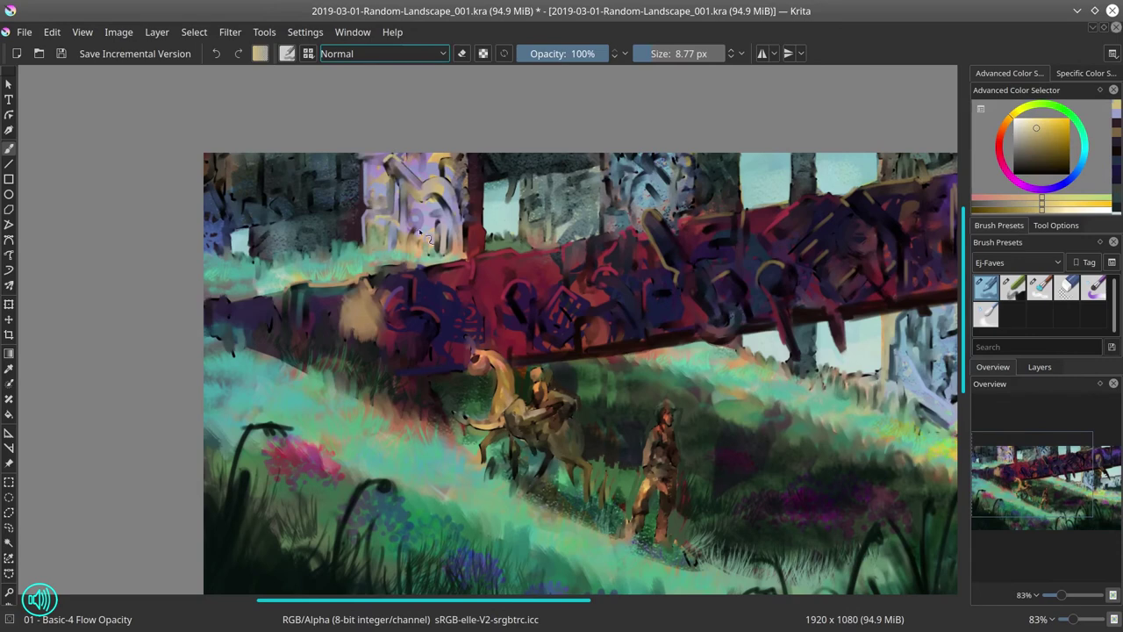
{"action": "left_click_drag", "start_coordinate": [420, 232], "coordinate": [414, 237]}
- Detail the blue carved ruin above the middle of the beam with sampled light blue strokes at 8.77 px
{"action": "left_click_drag", "start_coordinate": [653, 194], "coordinate": [573, 218]}
{"action": "left_click", "coordinate": [598, 209], "text": "ctrl"}
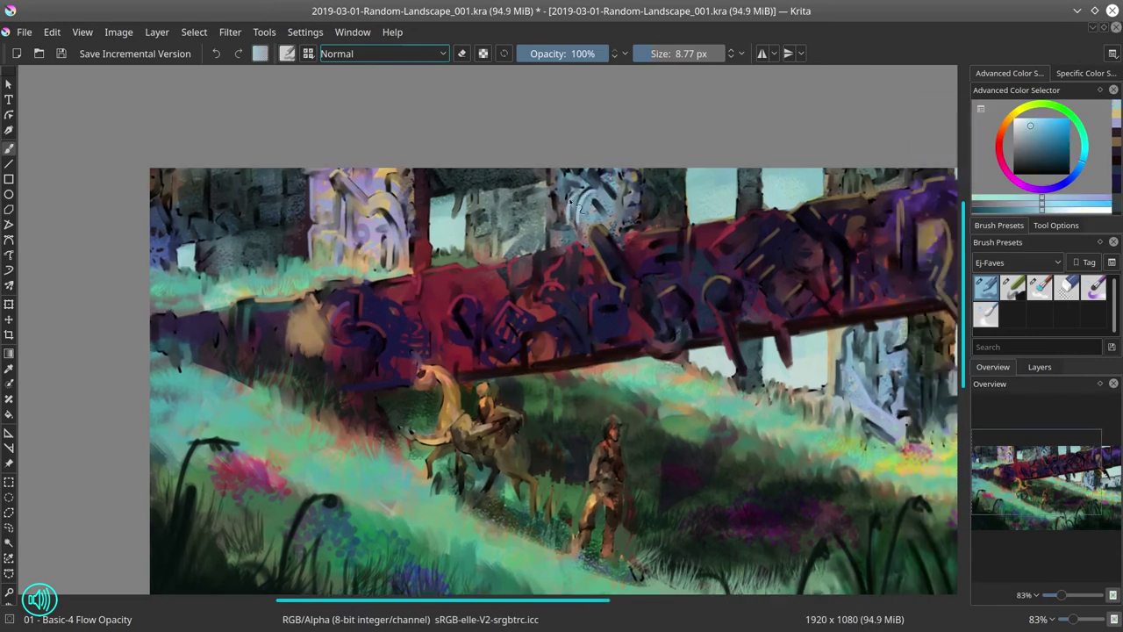
{"action": "left_click", "coordinate": [606, 196], "text": "ctrl"}
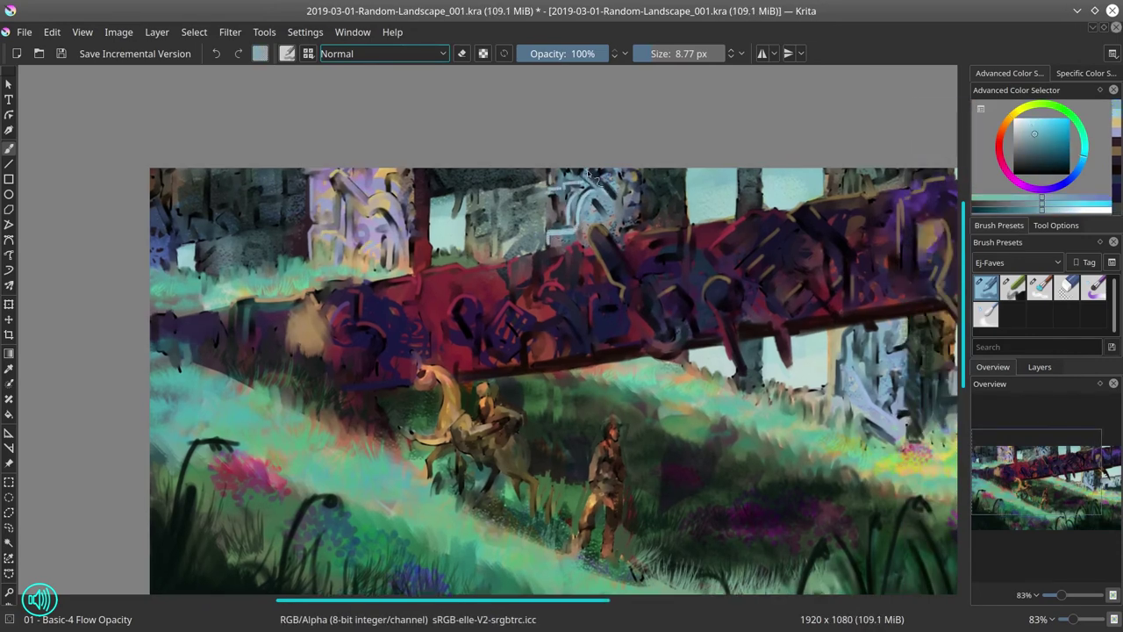
{"action": "left_click_drag", "start_coordinate": [597, 168], "coordinate": [574, 182]}
- Clean up the edges of the pillars and sky gaps above the beam with sampled pale sky and ruin tones
{"action": "left_click", "coordinate": [654, 220], "text": "ctrl"}
{"action": "left_click_drag", "start_coordinate": [661, 192], "coordinate": [679, 180]}
{"action": "left_click_drag", "start_coordinate": [707, 120], "coordinate": [658, 128]}
{"action": "left_click", "coordinate": [667, 202], "text": "ctrl"}
{"action": "left_click_drag", "start_coordinate": [684, 245], "coordinate": [737, 269]}
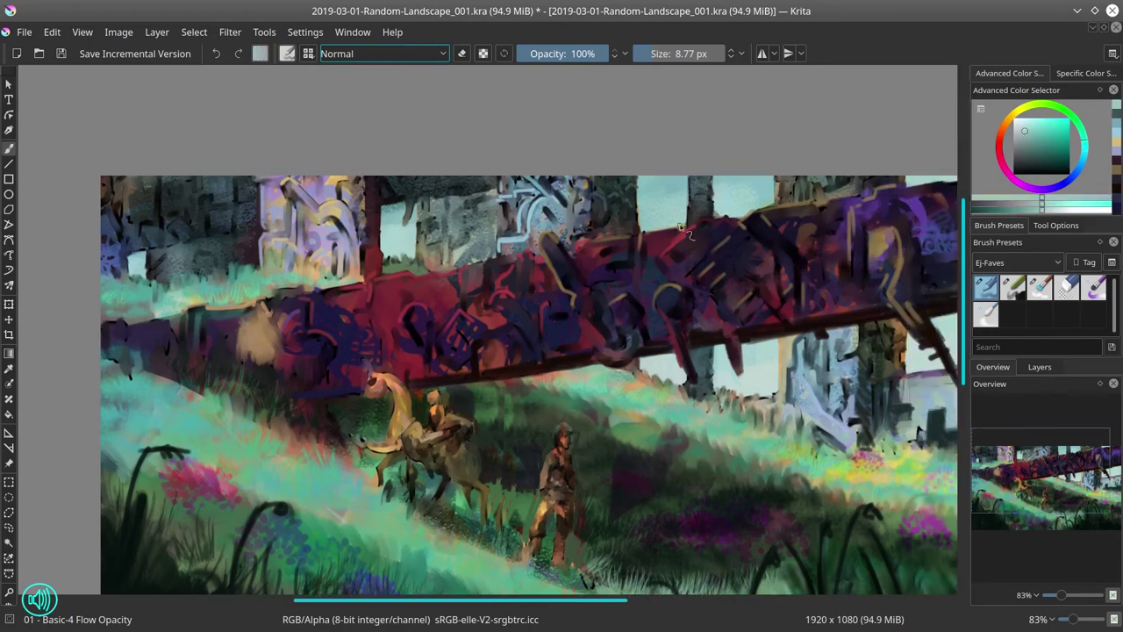
{"action": "left_click", "coordinate": [758, 237], "text": "ctrl"}
{"action": "mouse_move", "coordinate": [411, 244]}
{"action": "left_mouse_down"}
{"action": "mouse_move", "coordinate": [411, 325]}
{"action": "mouse_move", "coordinate": [411, 258]}
{"action": "left_mouse_up"}
{"action": "left_click", "coordinate": [358, 239], "text": "ctrl"}
{"action": "left_click", "coordinate": [687, 468], "text": "ctrl"}
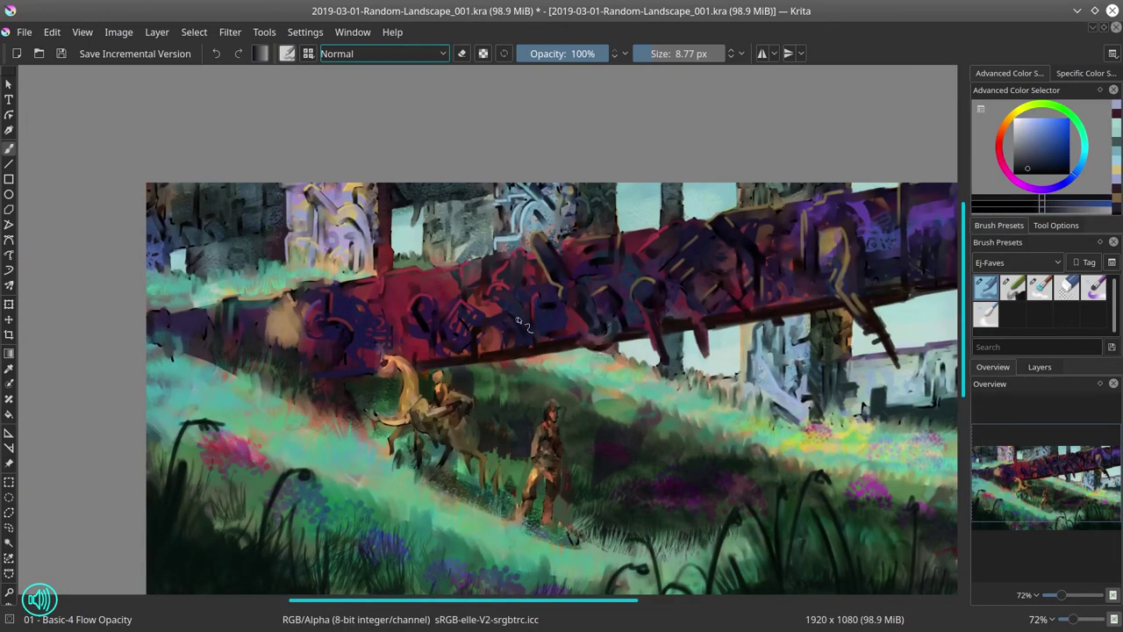
- Switch the brush to Color Dodge with a muted blue at 138.40 px and brighten the beam around the tan patch
{"action": "left_click", "coordinate": [1030, 145]}
{"action": "left_click", "coordinate": [384, 54]}
{"action": "left_click", "coordinate": [376, 106]}
{"action": "left_click", "coordinate": [681, 54]}
{"action": "left_click_drag", "start_coordinate": [514, 306], "coordinate": [352, 320]}
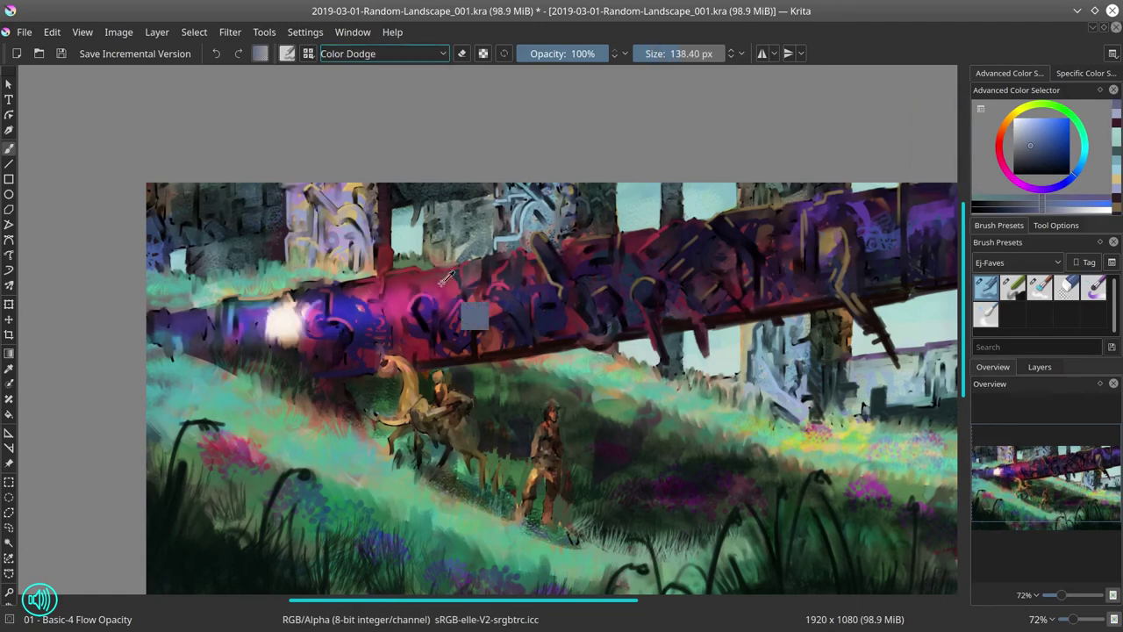
{"action": "scroll", "coordinate": [404, 413], "scroll_direction": "down", "scroll_amount": 3}
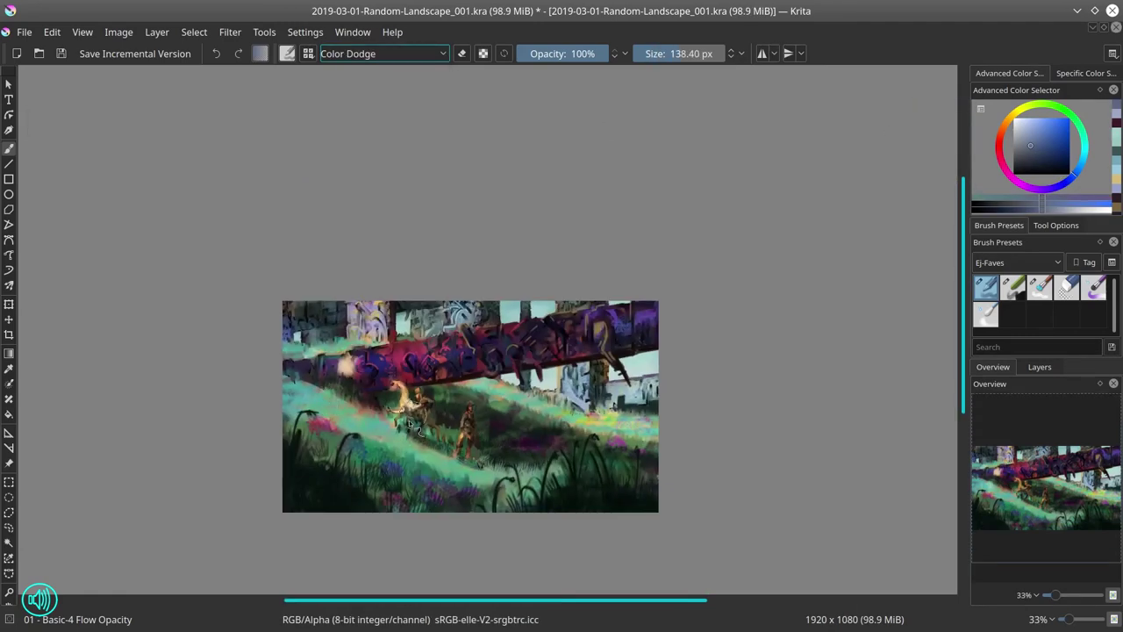
- Add Color Dodge glow to the grassy path, the mount and rider, and the walking figure, reducing the brush to 40.37 px
{"action": "left_click_drag", "start_coordinate": [389, 427], "coordinate": [375, 425]}
{"action": "left_click_drag", "start_coordinate": [403, 391], "coordinate": [409, 404]}
{"action": "left_click_drag", "start_coordinate": [466, 417], "coordinate": [465, 437]}
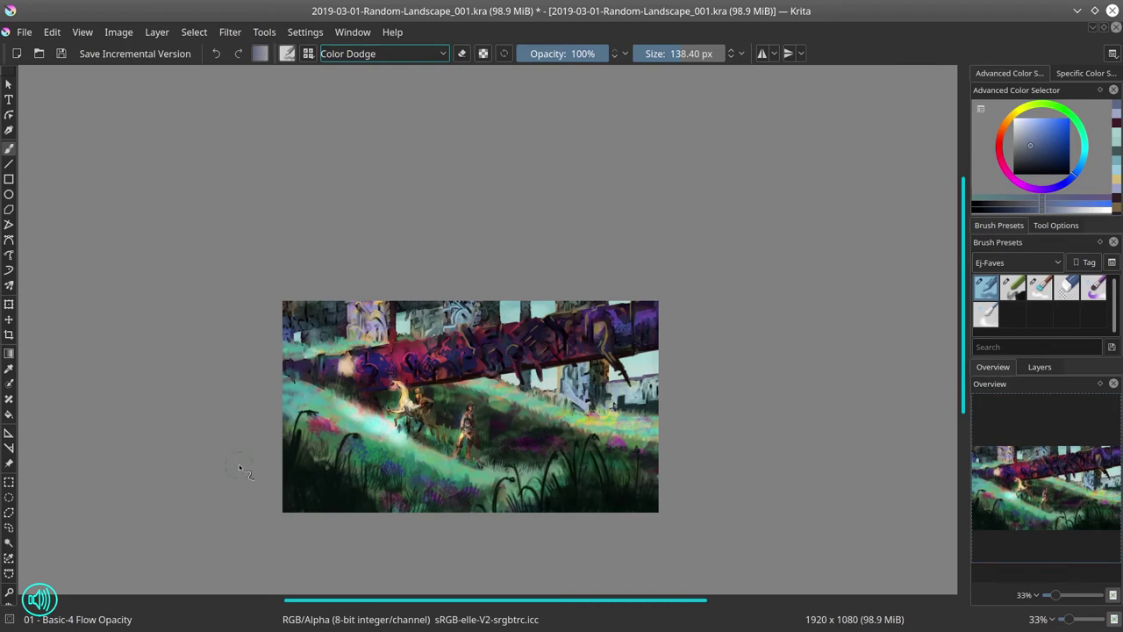
{"action": "left_click_drag", "start_coordinate": [428, 392], "coordinate": [418, 394]}
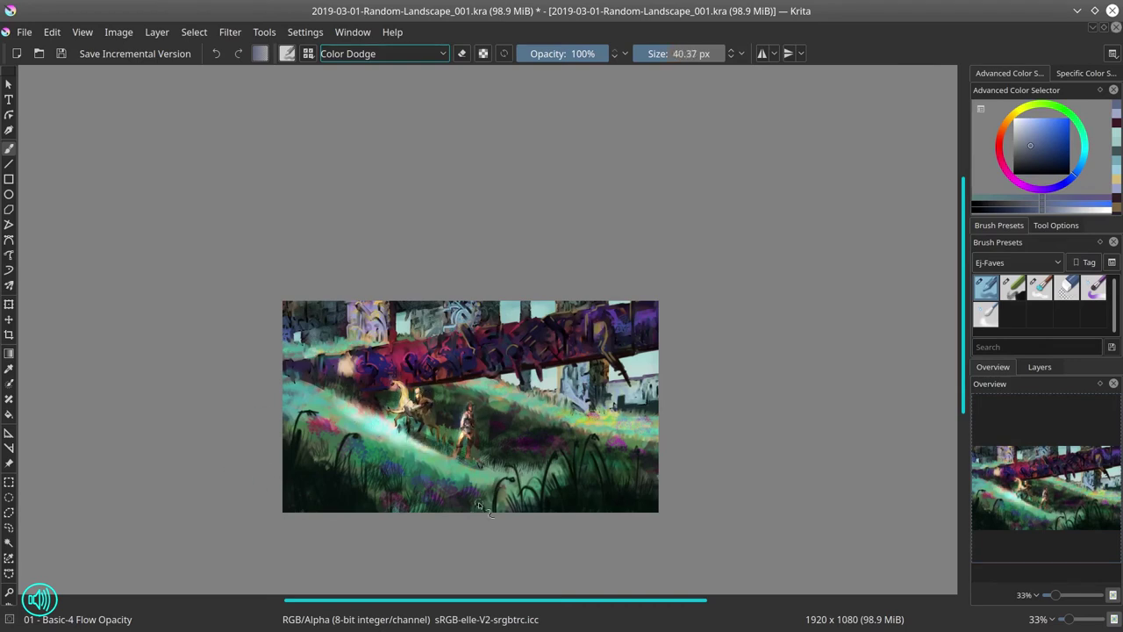
- Mirror the whole image horizontally and save the document
{"action": "left_click", "coordinate": [118, 31]}
{"action": "left_click", "coordinate": [153, 202]}
{"action": "left_click", "coordinate": [60, 53]}
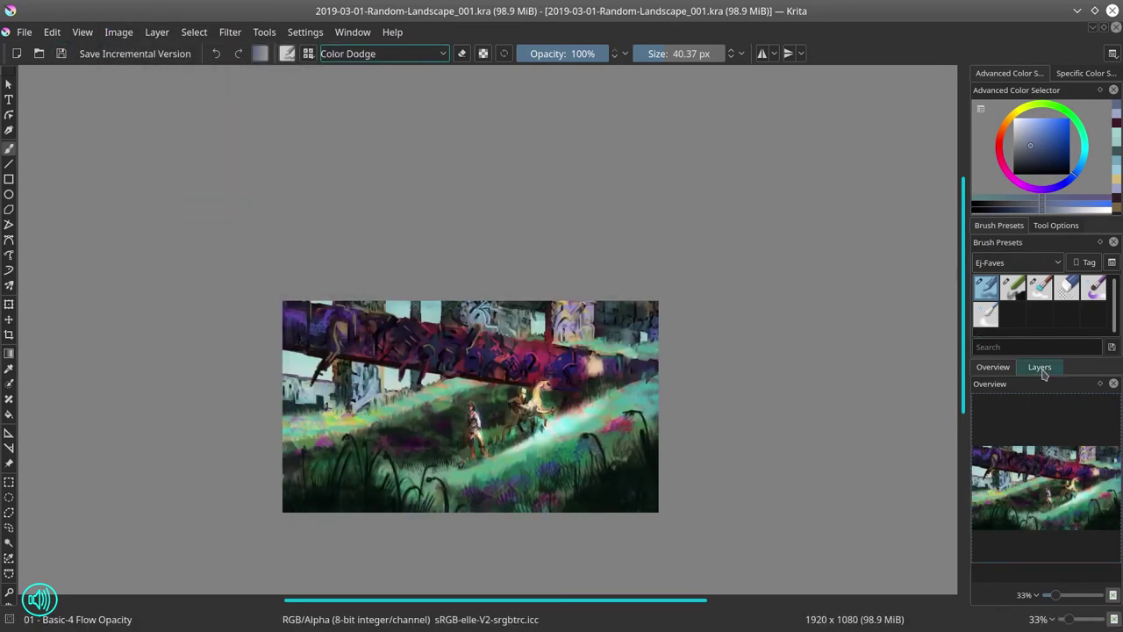
- Return the brush to Normal blending and start repainting the mount's head and eye with sampled colors
{"action": "left_click_drag", "start_coordinate": [519, 428], "coordinate": [526, 346]}
{"action": "mouse_move", "coordinate": [579, 335]}
{"action": "left_mouse_down"}
{"action": "mouse_move", "coordinate": [512, 361]}
{"action": "mouse_move", "coordinate": [544, 366]}
{"action": "left_mouse_up"}
{"action": "left_click", "coordinate": [583, 286], "text": "ctrl"}
{"action": "left_click_drag", "start_coordinate": [543, 255], "coordinate": [538, 283]}
{"action": "left_click", "coordinate": [384, 53]}
{"action": "left_click", "coordinate": [331, 327]}
{"action": "left_click", "coordinate": [549, 282], "text": "ctrl"}
{"action": "left_click", "coordinate": [549, 279], "text": "ctrl"}
{"action": "left_click", "coordinate": [577, 243], "text": "ctrl"}
{"action": "left_click_drag", "start_coordinate": [579, 245], "coordinate": [575, 238]}
- Refine the contours of the mount's head and the back of its neck with sampled skin and dark green tones
{"action": "left_click", "coordinate": [553, 239], "text": "ctrl"}
{"action": "left_click_drag", "start_coordinate": [546, 237], "coordinate": [533, 237]}
{"action": "left_click_drag", "start_coordinate": [530, 237], "coordinate": [570, 222]}
{"action": "left_click_drag", "start_coordinate": [504, 271], "coordinate": [495, 307]}
{"action": "left_click", "coordinate": [483, 308], "text": "ctrl"}
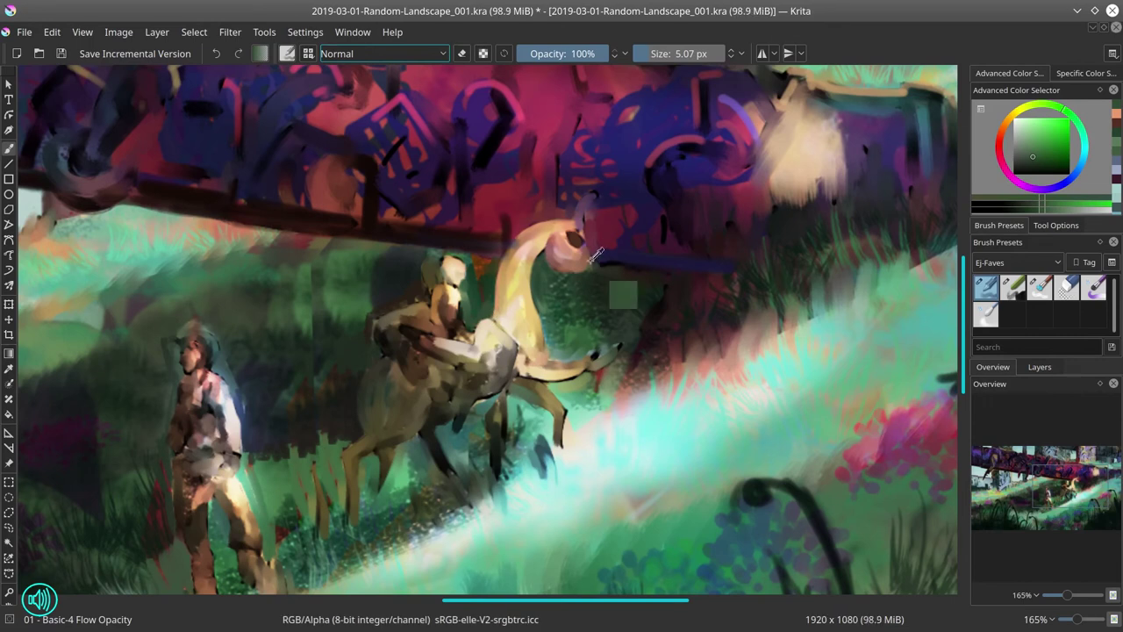
- Paint the mount's drooping chin tendril and forehead horn in sampled pinkish tones and sharpen its dark eye
{"action": "left_click", "coordinate": [583, 258], "text": "ctrl"}
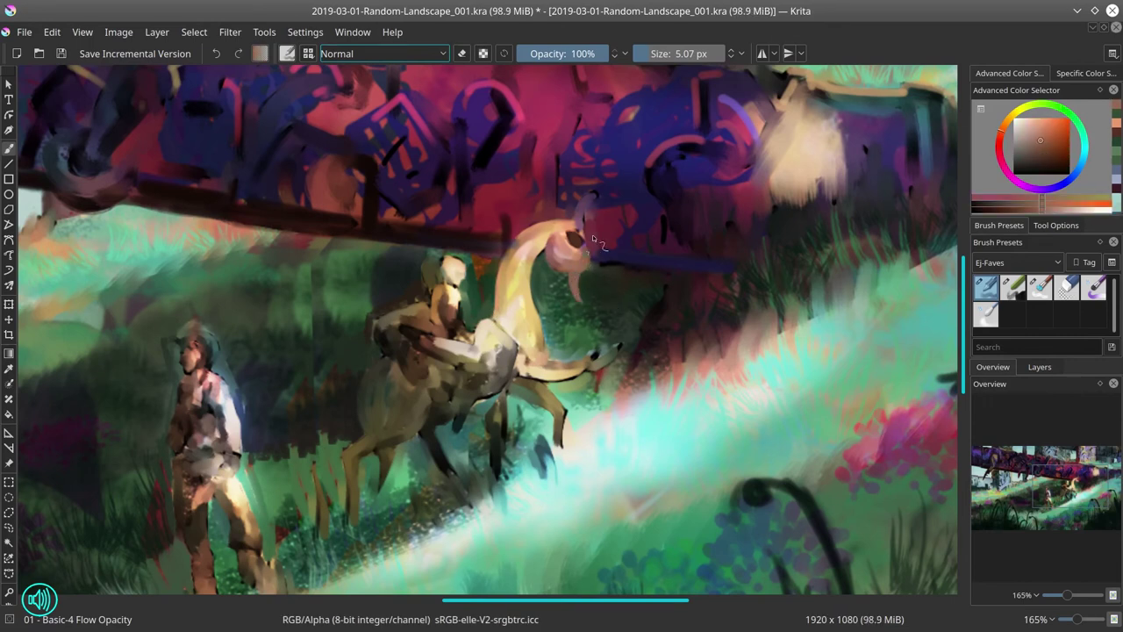
{"action": "left_click", "coordinate": [591, 238], "text": "ctrl"}
{"action": "left_click", "coordinate": [583, 226], "text": "ctrl"}
{"action": "mouse_move", "coordinate": [571, 237]}
{"action": "left_mouse_down"}
{"action": "mouse_move", "coordinate": [586, 237]}
{"action": "mouse_move", "coordinate": [591, 200]}
{"action": "left_mouse_up"}
{"action": "left_click", "coordinate": [563, 253], "text": "ctrl"}
{"action": "left_click", "coordinate": [573, 237]}
- Shape the mount's horn into a pale forked antenna at 3.75 px and tidy its base with sampled dark red
{"action": "left_click", "coordinate": [575, 257], "text": "ctrl"}
{"action": "left_click", "coordinate": [562, 225], "text": "ctrl"}
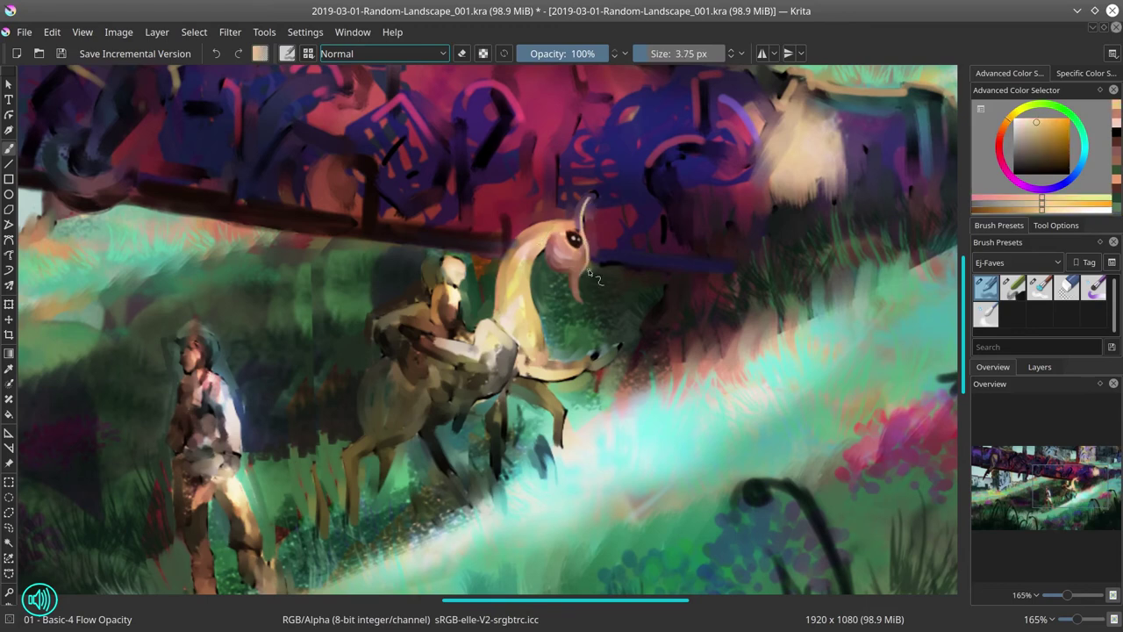
{"action": "left_click", "coordinate": [575, 211], "text": "ctrl"}
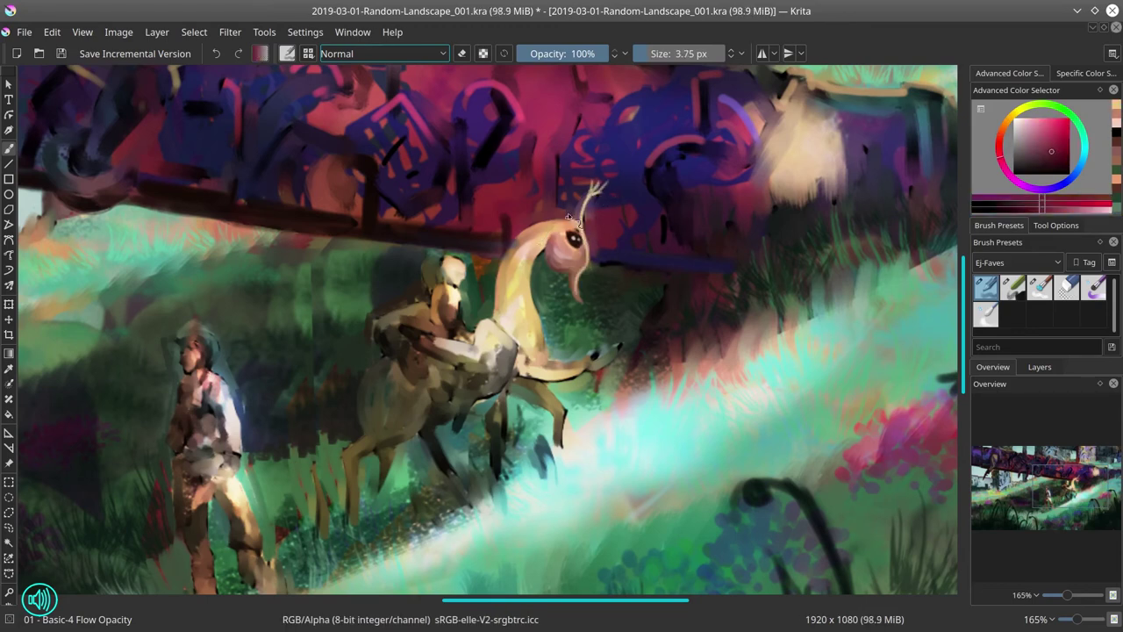
{"action": "left_click_drag", "start_coordinate": [569, 215], "coordinate": [580, 219]}
{"action": "left_click", "coordinate": [500, 273], "text": "ctrl"}
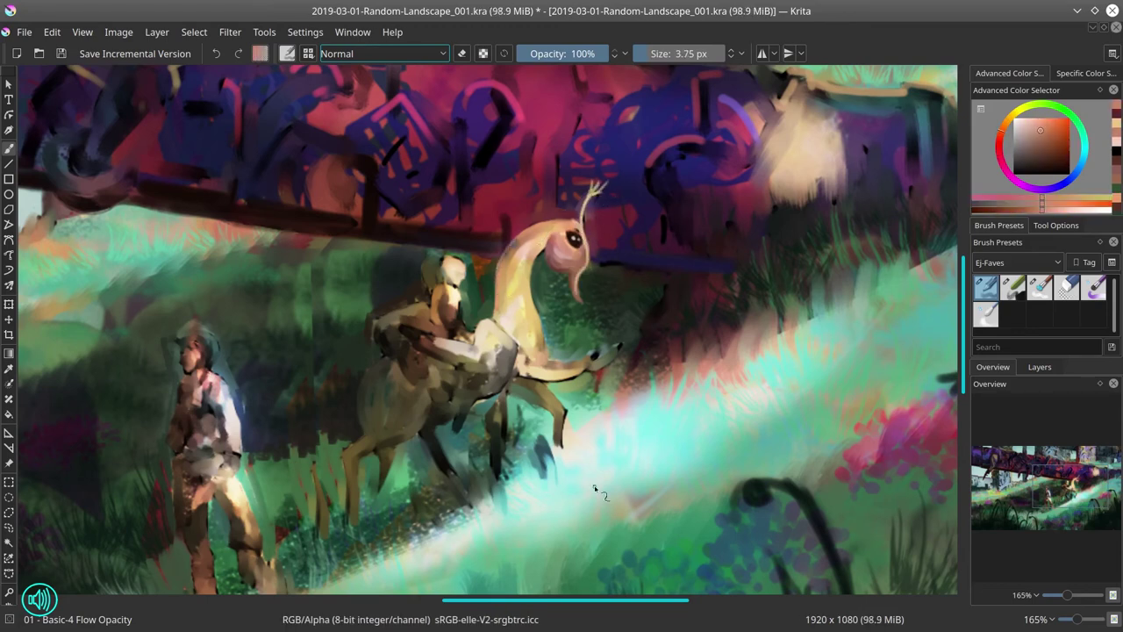
- Paint the curved, pointed horns at the mount's chest with sampled cream and ochre, cutting their edges with dark green
{"action": "left_click", "coordinate": [557, 411], "text": "ctrl"}
{"action": "mouse_move", "coordinate": [523, 375]}
{"action": "left_mouse_down"}
{"action": "mouse_move", "coordinate": [566, 381]}
{"action": "mouse_move", "coordinate": [546, 367]}
{"action": "mouse_move", "coordinate": [563, 372]}
{"action": "mouse_move", "coordinate": [542, 315]}
{"action": "mouse_move", "coordinate": [587, 356]}
{"action": "mouse_move", "coordinate": [575, 363]}
{"action": "mouse_move", "coordinate": [599, 358]}
{"action": "mouse_move", "coordinate": [558, 360]}
{"action": "left_mouse_up"}
{"action": "left_click", "coordinate": [537, 367], "text": "ctrl"}
{"action": "left_click", "coordinate": [547, 353], "text": "ctrl"}
{"action": "left_click", "coordinate": [553, 348], "text": "ctrl"}
{"action": "left_click", "coordinate": [585, 352], "text": "ctrl"}
{"action": "left_click", "coordinate": [601, 353], "text": "ctrl"}
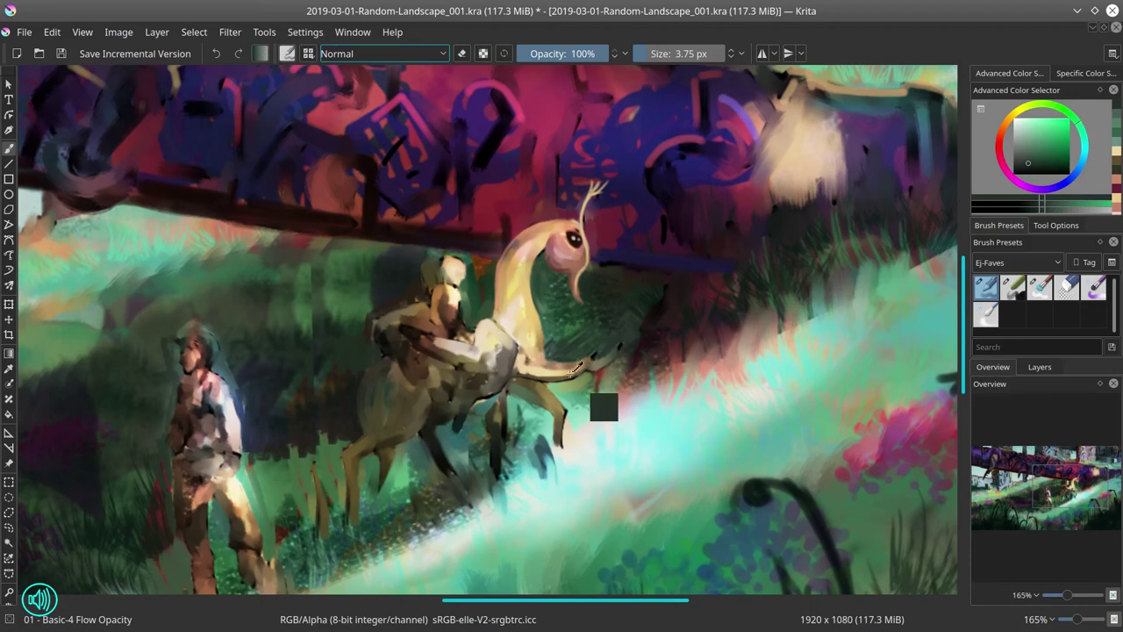
{"action": "left_click", "coordinate": [618, 352], "text": "ctrl"}
{"action": "left_click", "coordinate": [579, 372], "text": "ctrl"}
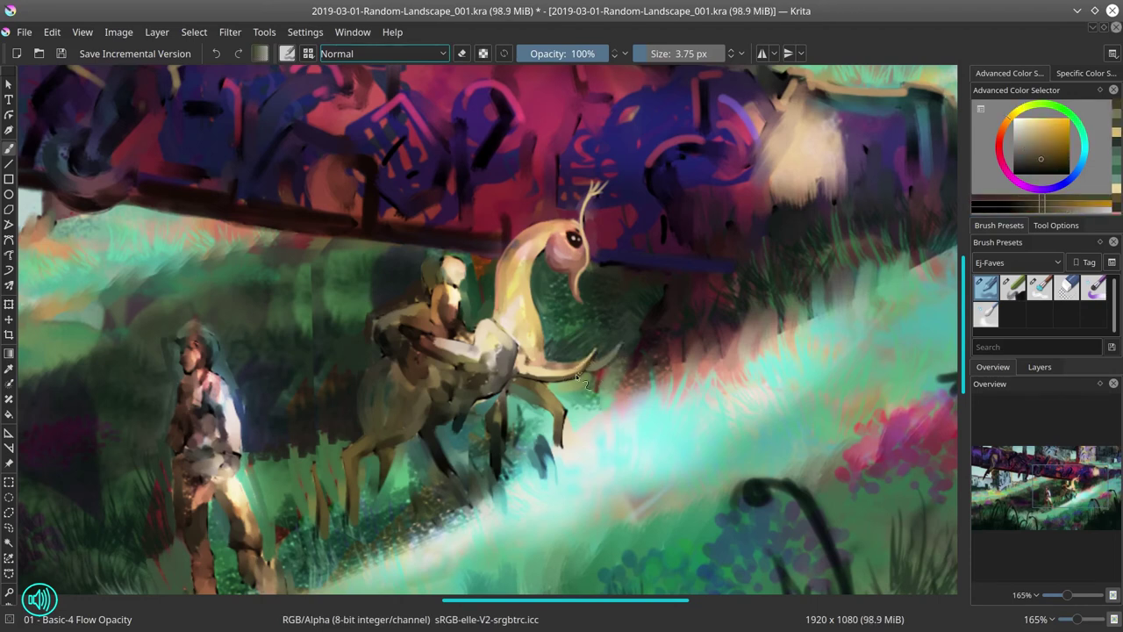
{"action": "mouse_move", "coordinate": [575, 374]}
{"action": "left_mouse_down"}
{"action": "mouse_move", "coordinate": [508, 395]}
{"action": "mouse_move", "coordinate": [505, 462]}
{"action": "mouse_move", "coordinate": [527, 439]}
{"action": "left_mouse_up"}
- Paint fine grass strokes around and between the mount's legs with sampled teal and dark green tones
{"action": "left_click", "coordinate": [537, 416], "text": "ctrl"}
{"action": "left_click", "coordinate": [506, 448], "text": "ctrl"}
{"action": "left_click", "coordinate": [502, 465], "text": "ctrl"}
{"action": "mouse_move", "coordinate": [529, 464]}
{"action": "left_mouse_down"}
{"action": "mouse_move", "coordinate": [544, 436]}
{"action": "mouse_move", "coordinate": [520, 471]}
{"action": "mouse_move", "coordinate": [551, 448]}
{"action": "left_mouse_up"}
{"action": "left_click", "coordinate": [525, 463], "text": "ctrl"}
{"action": "left_click", "coordinate": [498, 430], "text": "ctrl"}
{"action": "left_click_drag", "start_coordinate": [478, 458], "coordinate": [474, 434]}
{"action": "left_click", "coordinate": [400, 469], "text": "ctrl"}
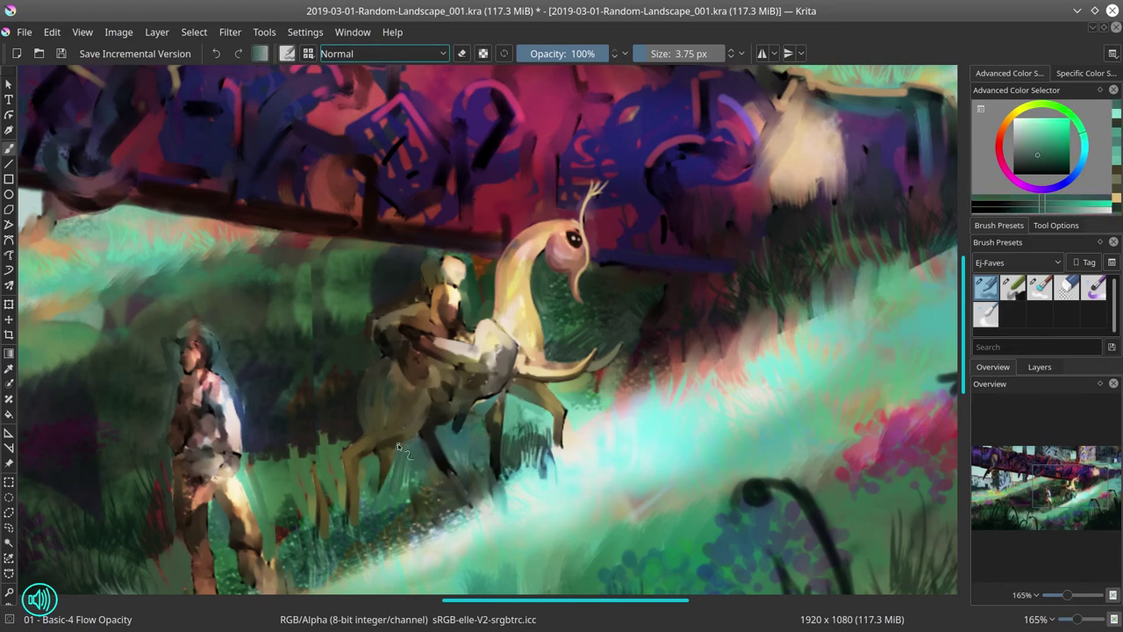
{"action": "left_click_drag", "start_coordinate": [409, 465], "coordinate": [403, 491]}
- Define the mount's front leg, belly and rounded hindquarters with sampled olive and brown strokes
{"action": "left_click", "coordinate": [497, 418], "text": "ctrl"}
{"action": "left_click_drag", "start_coordinate": [489, 408], "coordinate": [500, 422]}
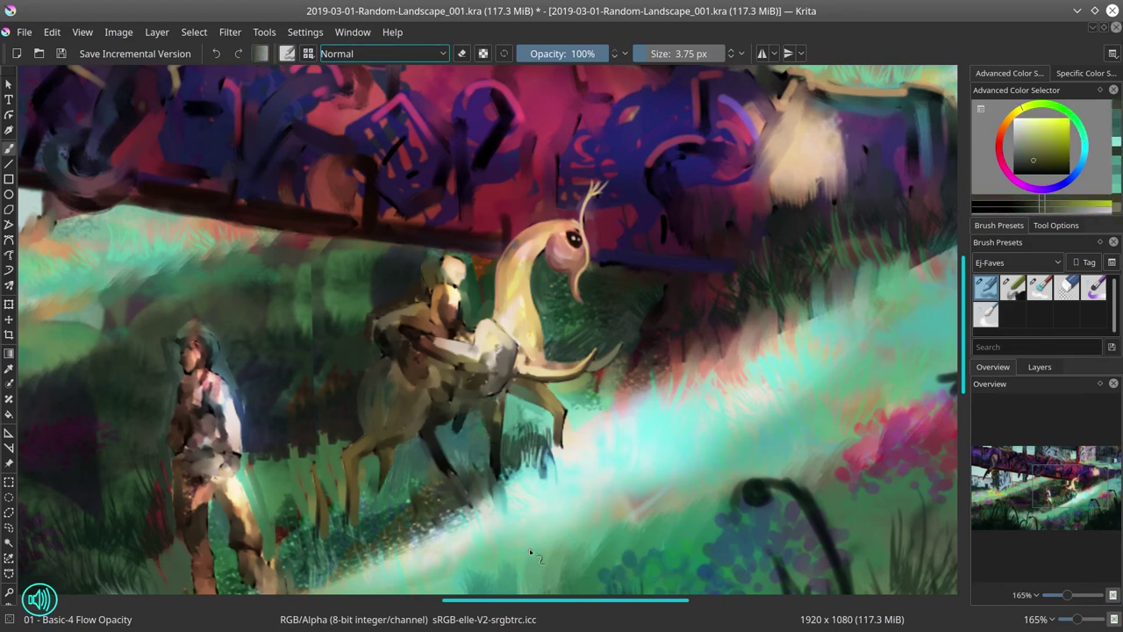
{"action": "left_click", "coordinate": [367, 323], "text": "ctrl"}
{"action": "left_click_drag", "start_coordinate": [373, 304], "coordinate": [379, 342]}
{"action": "left_click", "coordinate": [423, 391], "text": "ctrl"}
{"action": "left_click_drag", "start_coordinate": [425, 391], "coordinate": [444, 414]}
{"action": "left_click", "coordinate": [366, 378], "text": "ctrl"}
{"action": "left_click_drag", "start_coordinate": [366, 383], "coordinate": [360, 439]}
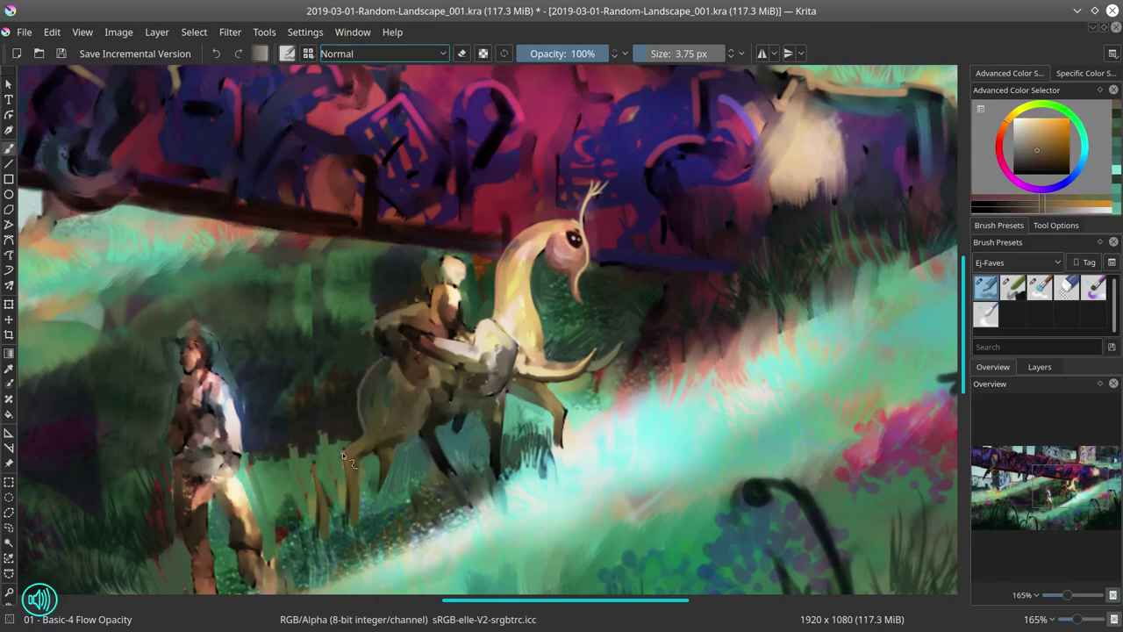
- Refine the mount's hind legs and underbelly with sampled background green and brown shadow tones
{"action": "left_click", "coordinate": [342, 456], "text": "ctrl"}
{"action": "left_click", "coordinate": [459, 420], "text": "ctrl"}
{"action": "left_click", "coordinate": [418, 441], "text": "ctrl"}
{"action": "left_click_drag", "start_coordinate": [428, 400], "coordinate": [425, 452]}
{"action": "left_click", "coordinate": [427, 401], "text": "ctrl"}
{"action": "left_click_drag", "start_coordinate": [418, 381], "coordinate": [450, 397]}
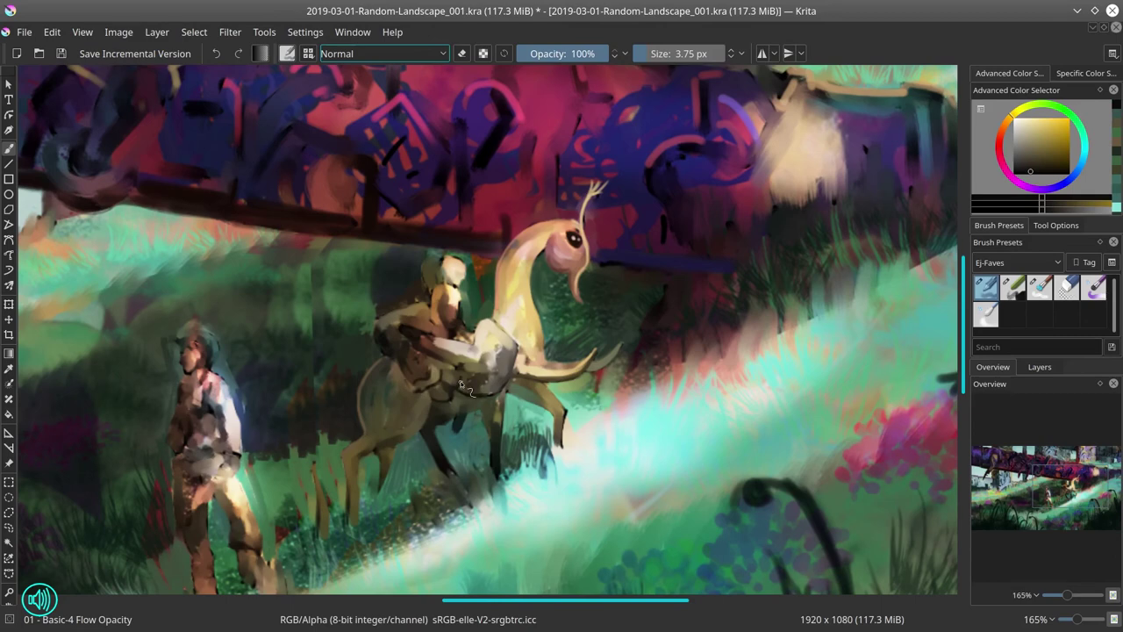
- Define the mount's saddle gear with a sampled pale edge highlight and dark brown shadows
{"action": "mouse_move", "coordinate": [465, 351]}
{"action": "left_mouse_down"}
{"action": "mouse_move", "coordinate": [495, 388]}
{"action": "mouse_move", "coordinate": [404, 327]}
{"action": "mouse_move", "coordinate": [439, 379]}
{"action": "left_mouse_up"}
{"action": "left_click", "coordinate": [456, 349], "text": "ctrl"}
{"action": "left_click", "coordinate": [395, 346], "text": "ctrl"}
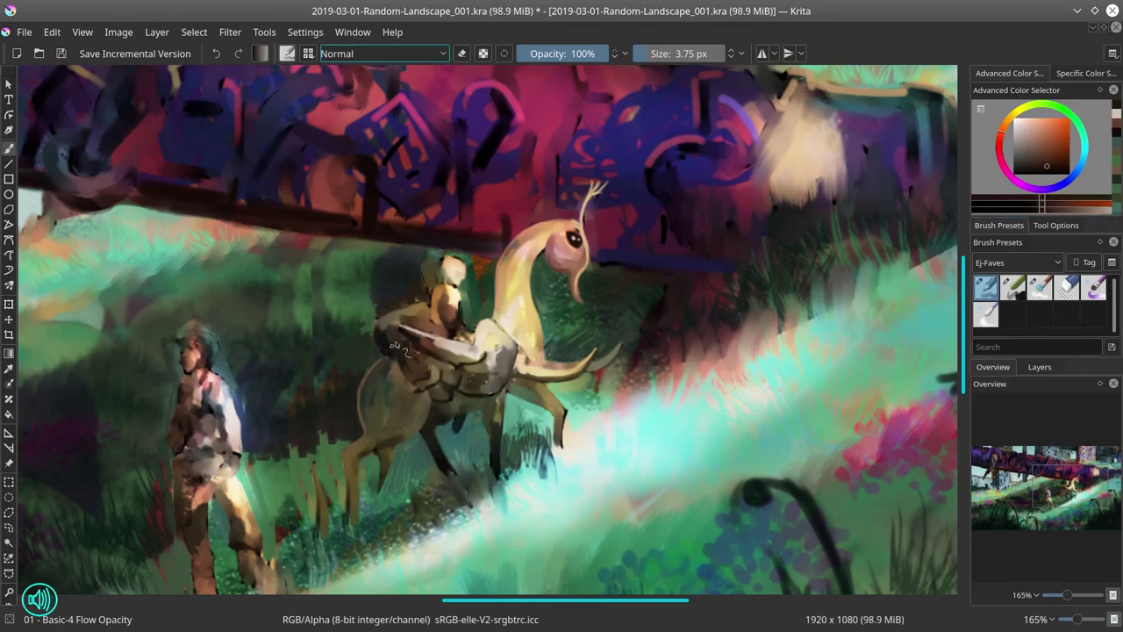
{"action": "left_click", "coordinate": [325, 323], "text": "ctrl"}
- Refine the rider's back, torso and legs with sampled dark green, brown and orange tones
{"action": "left_click_drag", "start_coordinate": [490, 495], "coordinate": [602, 351]}
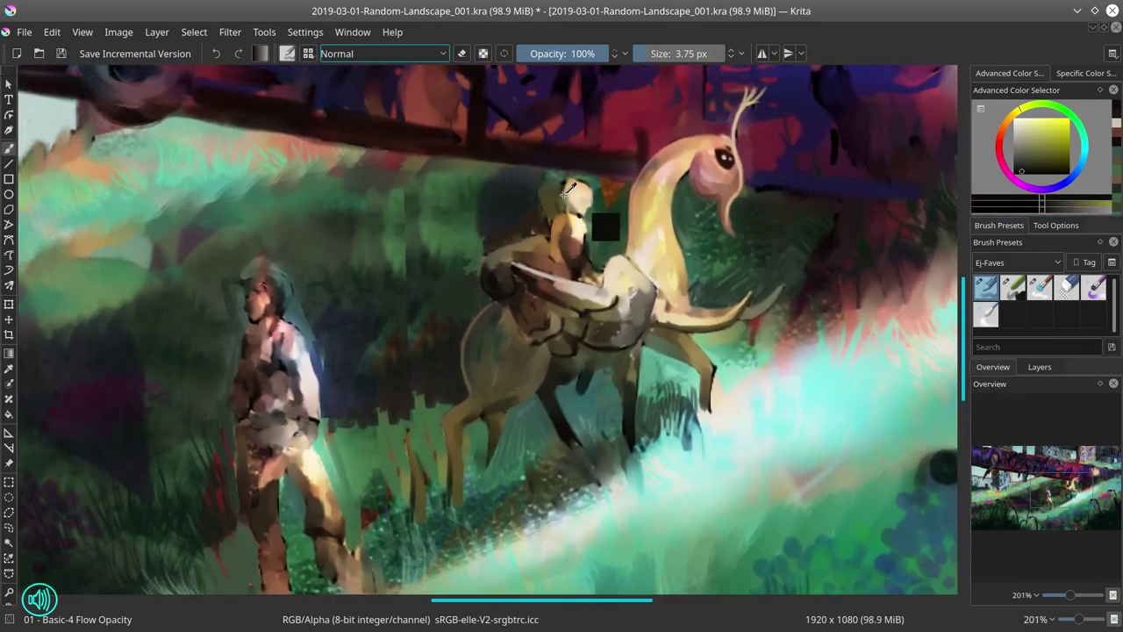
{"action": "left_click", "coordinate": [600, 235], "text": "ctrl"}
{"action": "left_click_drag", "start_coordinate": [563, 191], "coordinate": [546, 215]}
{"action": "left_click", "coordinate": [549, 235], "text": "ctrl"}
{"action": "left_click", "coordinate": [558, 235], "text": "ctrl"}
{"action": "left_click", "coordinate": [557, 261], "text": "ctrl"}
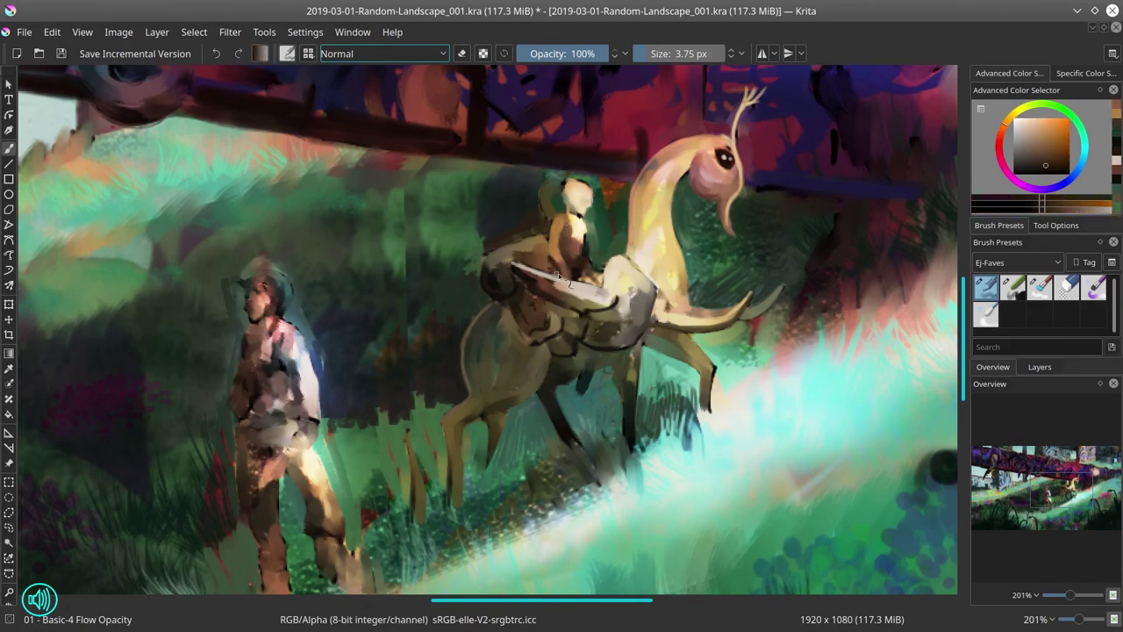
{"action": "left_click", "coordinate": [571, 259], "text": "ctrl"}
{"action": "mouse_move", "coordinate": [546, 267]}
{"action": "left_mouse_down"}
{"action": "mouse_move", "coordinate": [566, 283]}
{"action": "mouse_move", "coordinate": [571, 274]}
{"action": "left_mouse_up"}
{"action": "left_click", "coordinate": [576, 275], "text": "ctrl"}
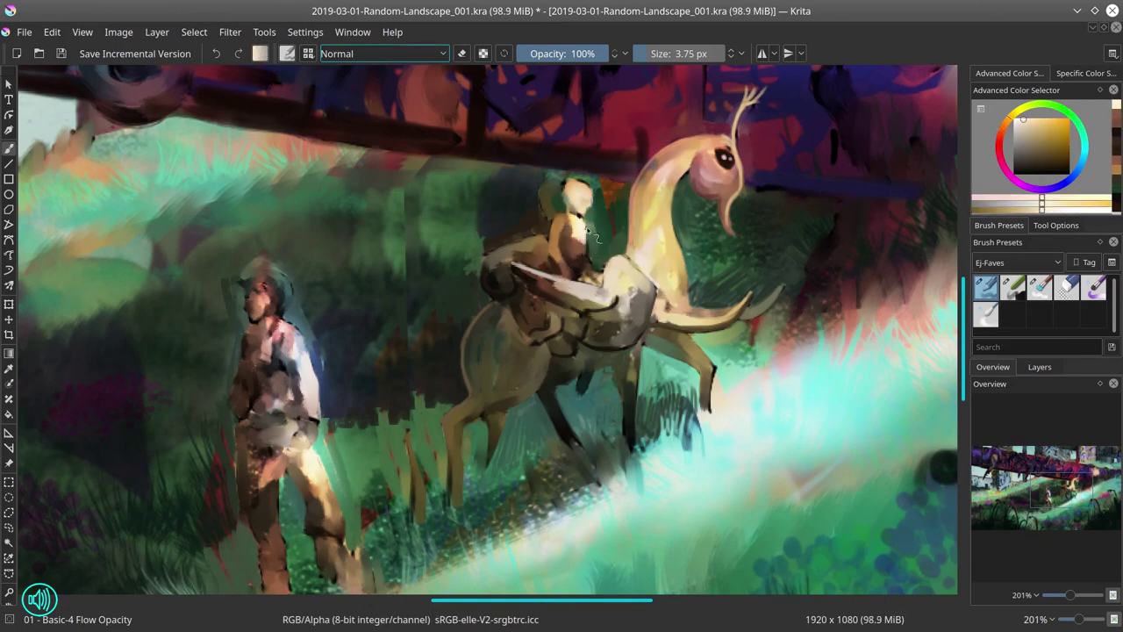
- Paint the rider's facial features and swept-back ponytail with sampled beige and brown tones
{"action": "left_click", "coordinate": [575, 211], "text": "ctrl"}
{"action": "left_click", "coordinate": [577, 206], "text": "ctrl"}
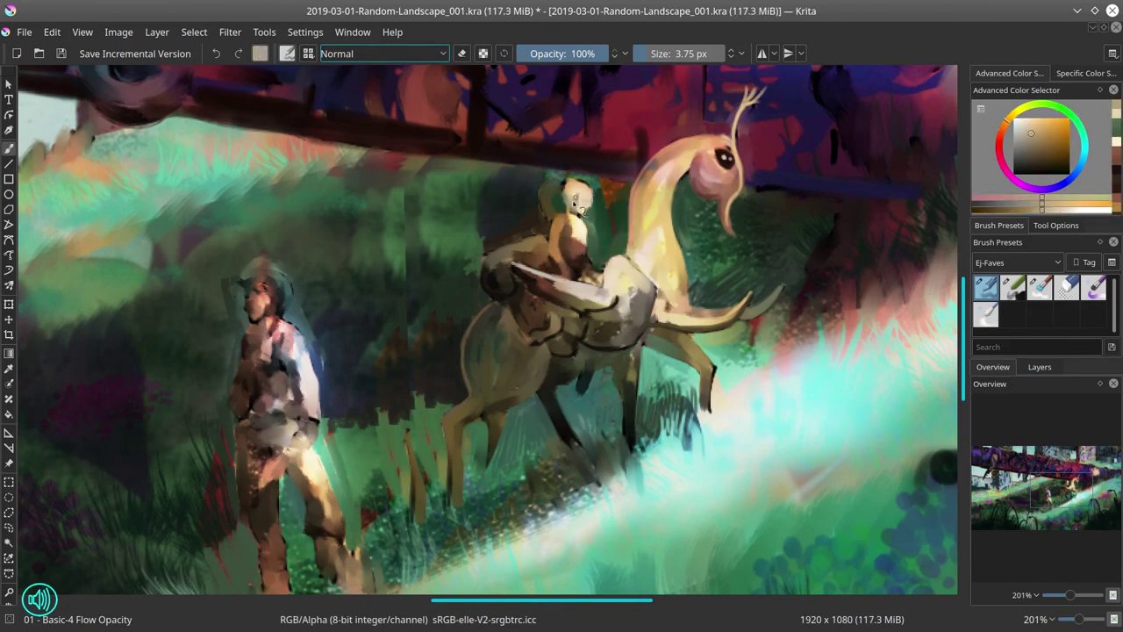
{"action": "left_click", "coordinate": [594, 204], "text": "ctrl"}
{"action": "left_click", "coordinate": [588, 200], "text": "ctrl"}
{"action": "mouse_move", "coordinate": [581, 196]}
{"action": "left_mouse_down"}
{"action": "mouse_move", "coordinate": [564, 221]}
{"action": "mouse_move", "coordinate": [580, 183]}
{"action": "mouse_move", "coordinate": [557, 185]}
{"action": "mouse_move", "coordinate": [544, 221]}
{"action": "mouse_move", "coordinate": [561, 207]}
{"action": "mouse_move", "coordinate": [542, 228]}
{"action": "left_mouse_up"}
{"action": "left_click", "coordinate": [566, 223], "text": "ctrl"}
{"action": "left_click", "coordinate": [554, 221], "text": "ctrl"}
- Sharpen the rider's face profile and neck with sampled skin and green background tones at 3.46 px
{"action": "left_click_drag", "start_coordinate": [589, 197], "coordinate": [581, 223]}
{"action": "left_click", "coordinate": [635, 237], "text": "ctrl"}
{"action": "left_click", "coordinate": [570, 198], "text": "ctrl"}
{"action": "left_click", "coordinate": [639, 326], "text": "ctrl"}
{"action": "left_click", "coordinate": [597, 199], "text": "ctrl"}
{"action": "left_click", "coordinate": [594, 206], "text": "ctrl"}
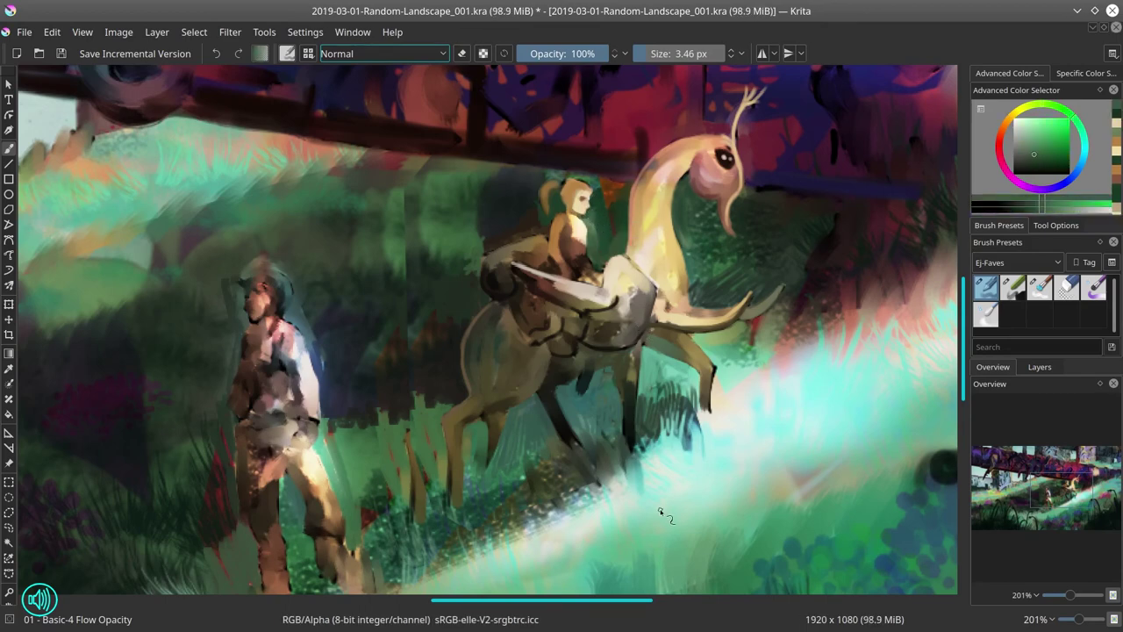
- Check the whole painting's values in grayscale with the value check layer, returning to the colour view
{"action": "scroll", "coordinate": [660, 511], "scroll_direction": "down", "scroll_amount": 6}
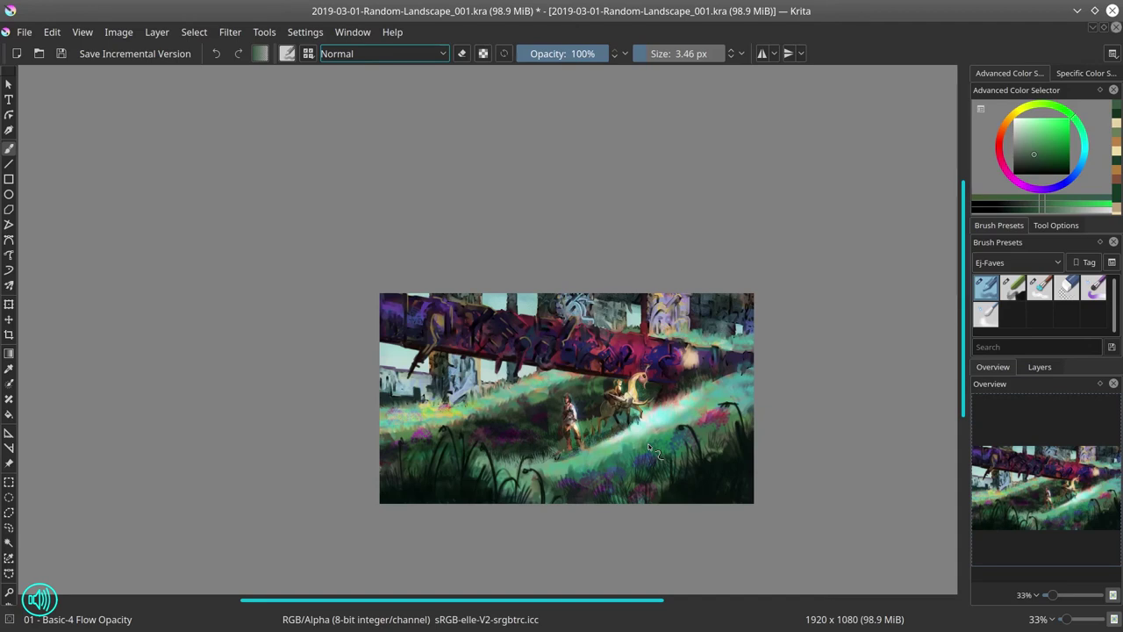
{"action": "left_click", "coordinate": [1042, 368]}
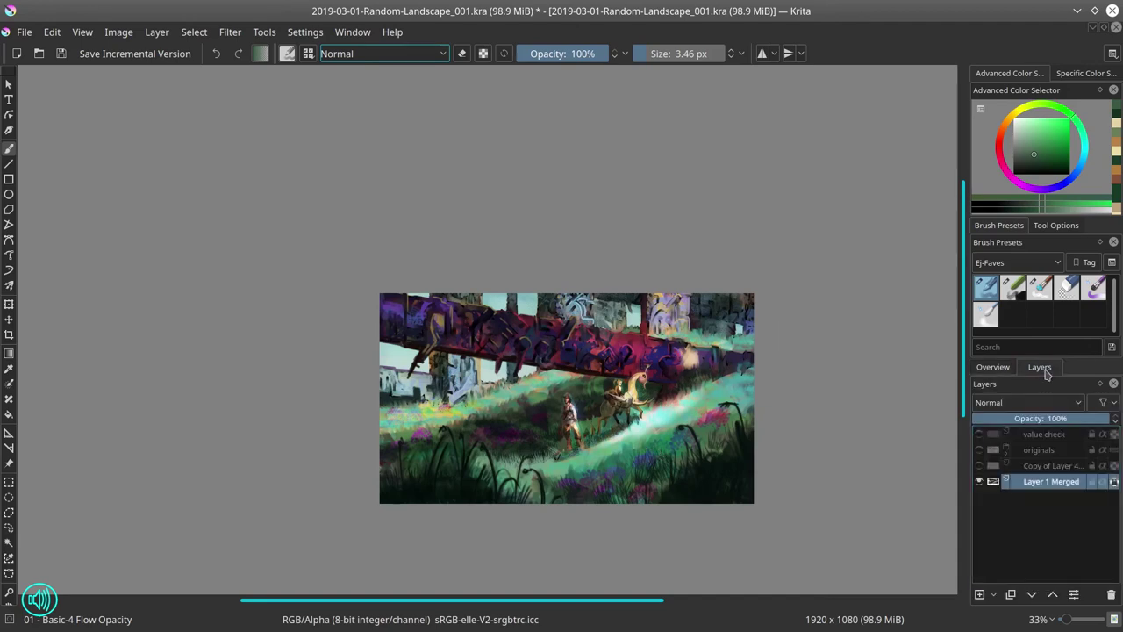
{"action": "left_click", "coordinate": [979, 435]}
{"action": "scroll", "coordinate": [846, 461], "scroll_direction": "down", "scroll_amount": 2}
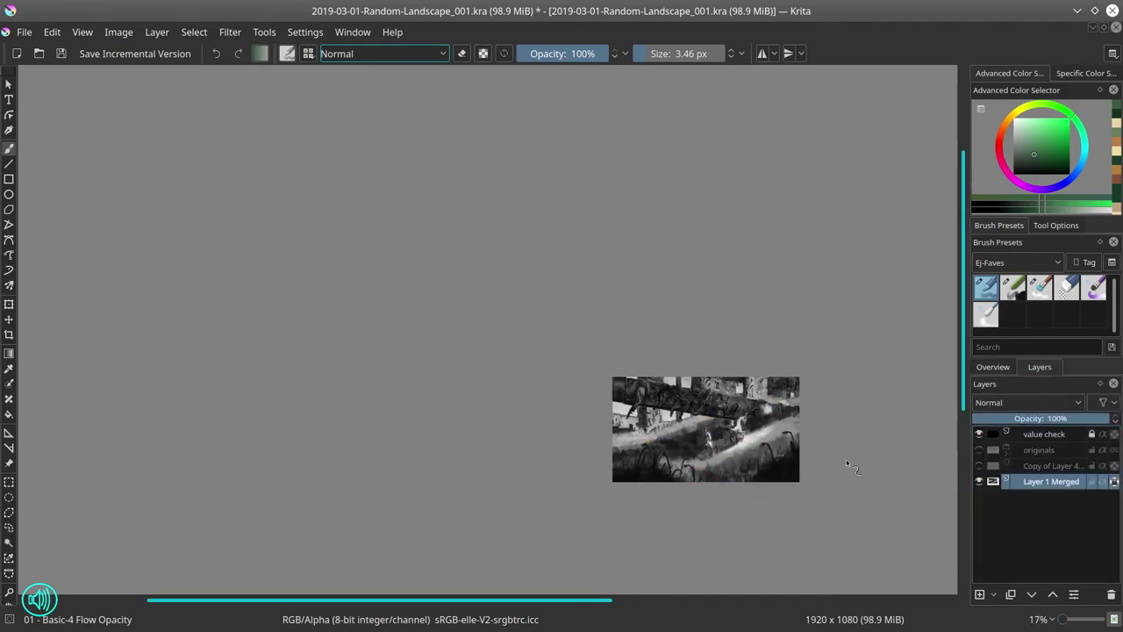
{"action": "left_click", "coordinate": [980, 434]}
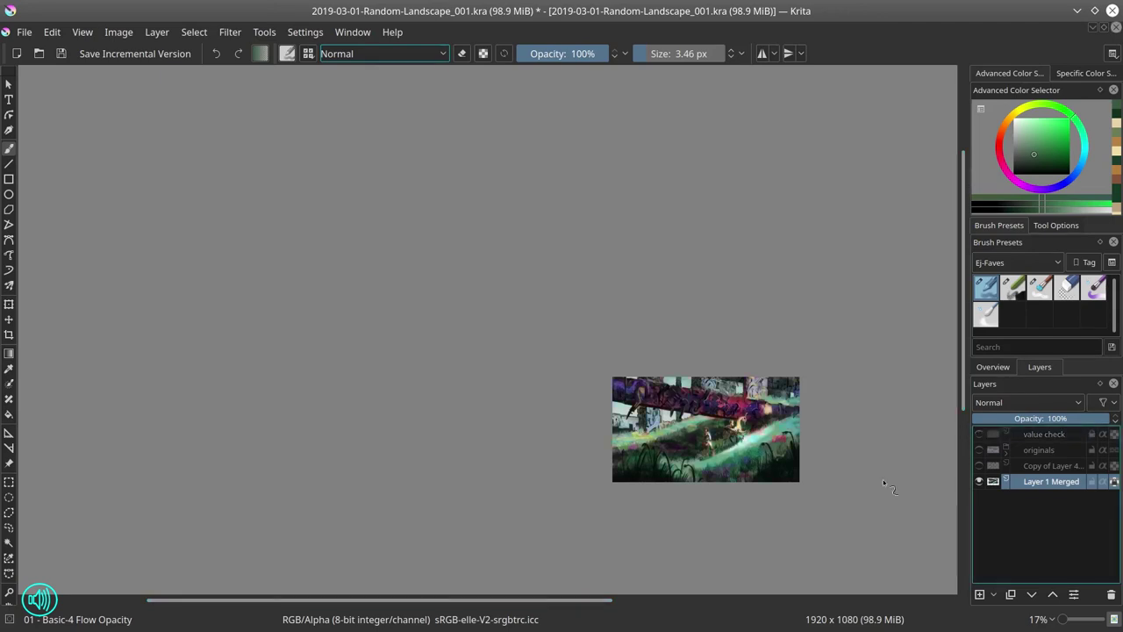
- Brush a broad Color Dodge glow across the painting's central area at 190.43 px
{"action": "left_click", "coordinate": [384, 53]}
{"action": "left_click", "coordinate": [368, 127]}
{"action": "left_click", "coordinate": [685, 53]}
{"action": "left_click_drag", "start_coordinate": [674, 400], "coordinate": [745, 403]}
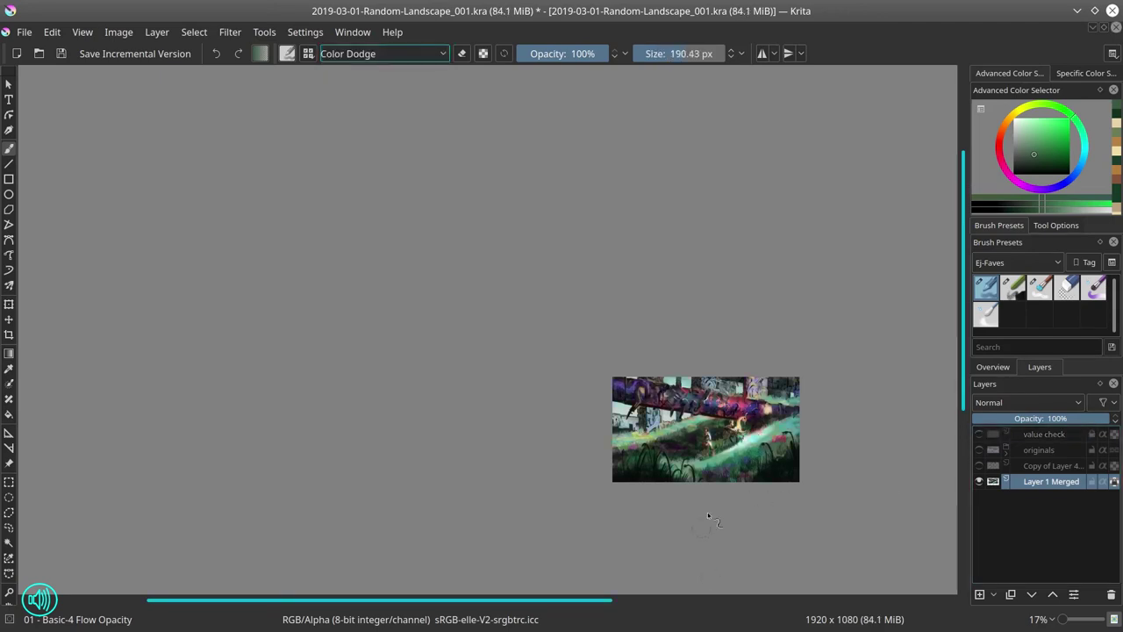
{"action": "key", "text": "2"}
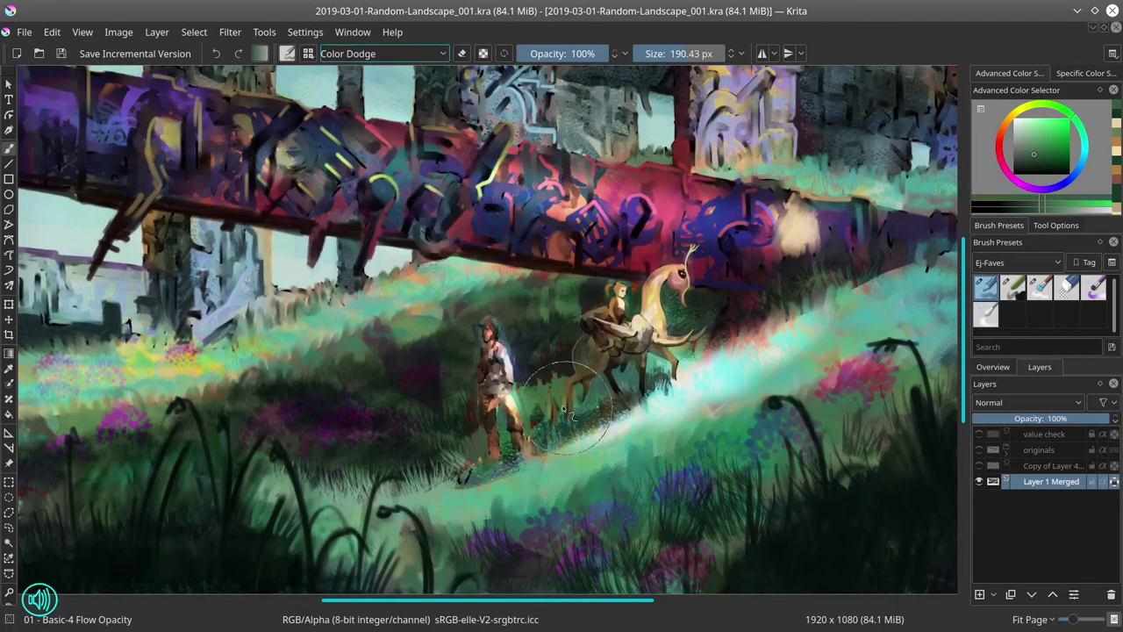
- Restore Normal brush blending and mirror the image horizontally
{"action": "scroll", "coordinate": [586, 419], "scroll_direction": "up", "scroll_amount": 3}
{"action": "left_click", "coordinate": [504, 54]}
{"action": "left_click", "coordinate": [119, 31]}
{"action": "left_click", "coordinate": [149, 198]}
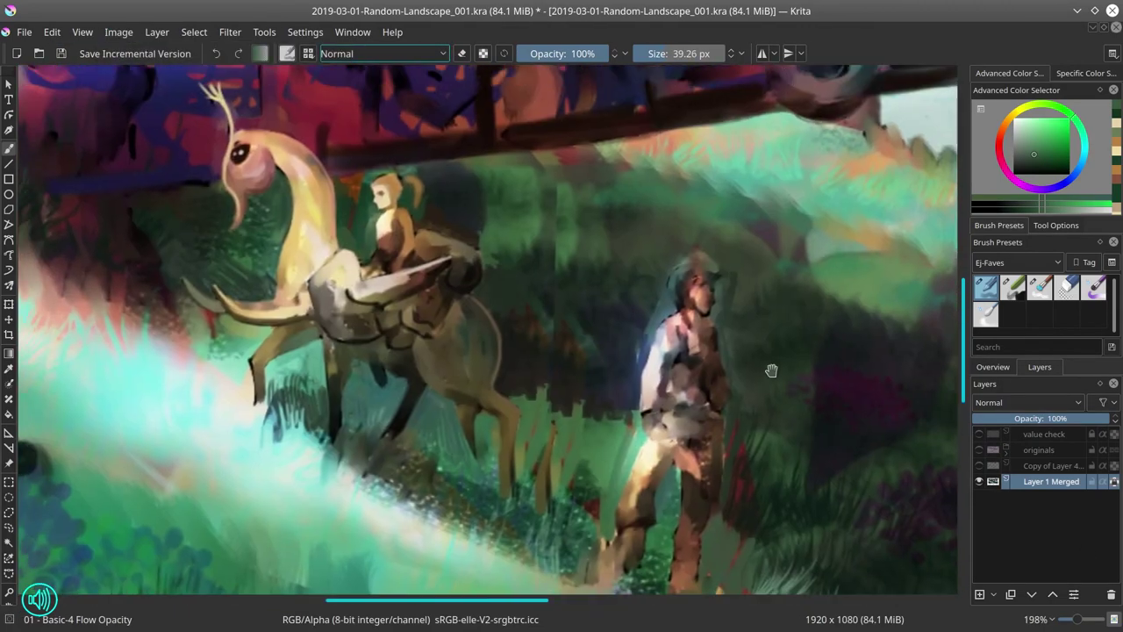
- Refine the mount's hind leg and the grass behind it with sampled green and dark tones
{"action": "left_click", "coordinate": [562, 421], "text": "ctrl"}
{"action": "left_click_drag", "start_coordinate": [550, 421], "coordinate": [558, 426]}
{"action": "left_click_drag", "start_coordinate": [553, 465], "coordinate": [542, 518]}
{"action": "left_click_drag", "start_coordinate": [474, 407], "coordinate": [465, 455]}
{"action": "left_click", "coordinate": [527, 351], "text": "ctrl"}
{"action": "mouse_move", "coordinate": [551, 364]}
{"action": "left_mouse_down"}
{"action": "mouse_move", "coordinate": [526, 364]}
{"action": "mouse_move", "coordinate": [561, 409]}
{"action": "left_mouse_up"}
- Paint a long tail trailing from the mount's rump with sampled brown and dark tones at 6.73 px
{"action": "left_click", "coordinate": [504, 330], "text": "ctrl"}
{"action": "left_click", "coordinate": [505, 330], "text": "ctrl"}
{"action": "left_click_drag", "start_coordinate": [497, 317], "coordinate": [600, 414]}
{"action": "left_click", "coordinate": [541, 387], "text": "ctrl"}
{"action": "left_click_drag", "start_coordinate": [464, 400], "coordinate": [499, 419]}
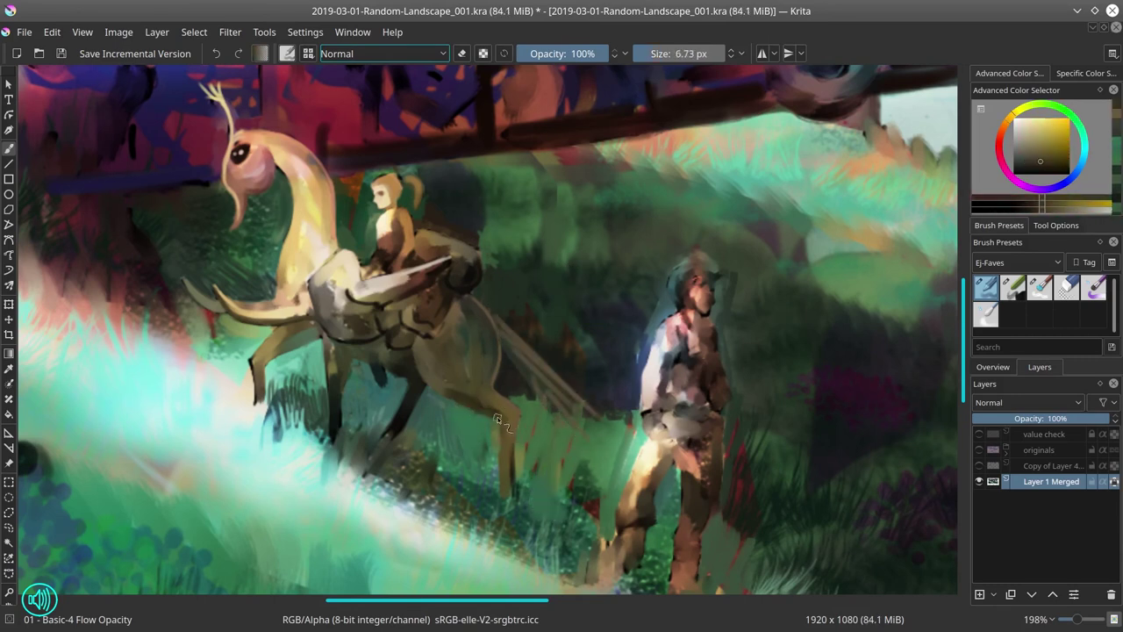
{"action": "left_click", "coordinate": [520, 354], "text": "ctrl"}
{"action": "left_click", "coordinate": [525, 366], "text": "ctrl"}
{"action": "mouse_move", "coordinate": [527, 362]}
{"action": "left_mouse_down"}
{"action": "mouse_move", "coordinate": [604, 439]}
{"action": "mouse_move", "coordinate": [517, 384]}
{"action": "left_mouse_up"}
{"action": "left_click", "coordinate": [530, 405], "text": "ctrl"}
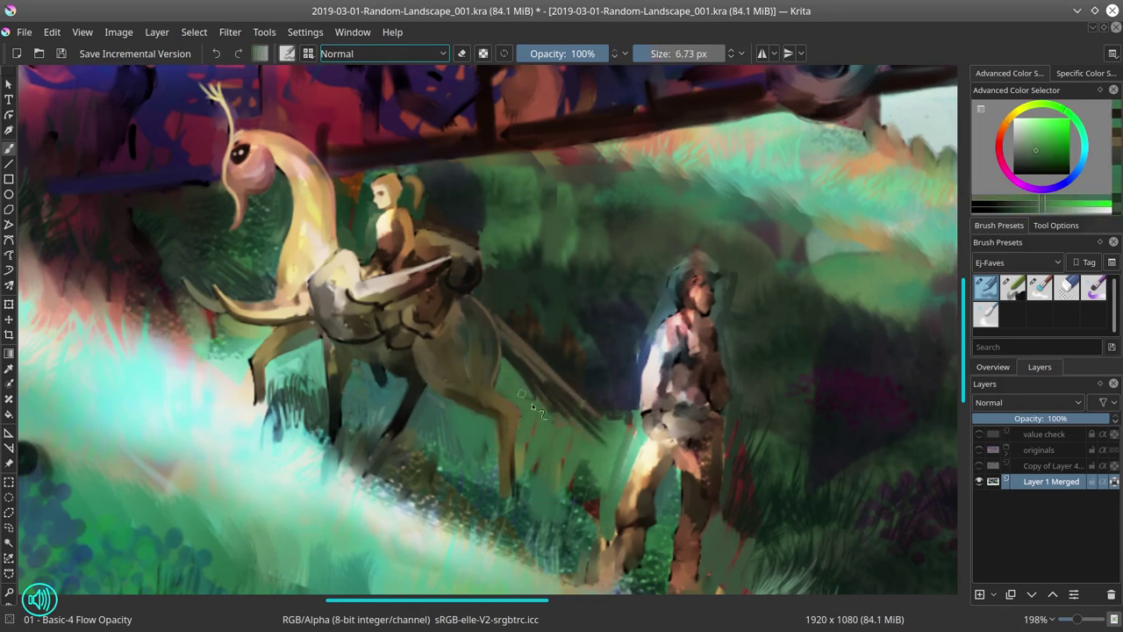
- Paint grass between the mount's tail and the walking figure with sampled green tones
{"action": "left_click", "coordinate": [545, 353], "text": "ctrl"}
{"action": "left_click", "coordinate": [588, 387], "text": "ctrl"}
{"action": "left_click", "coordinate": [622, 449], "text": "ctrl"}
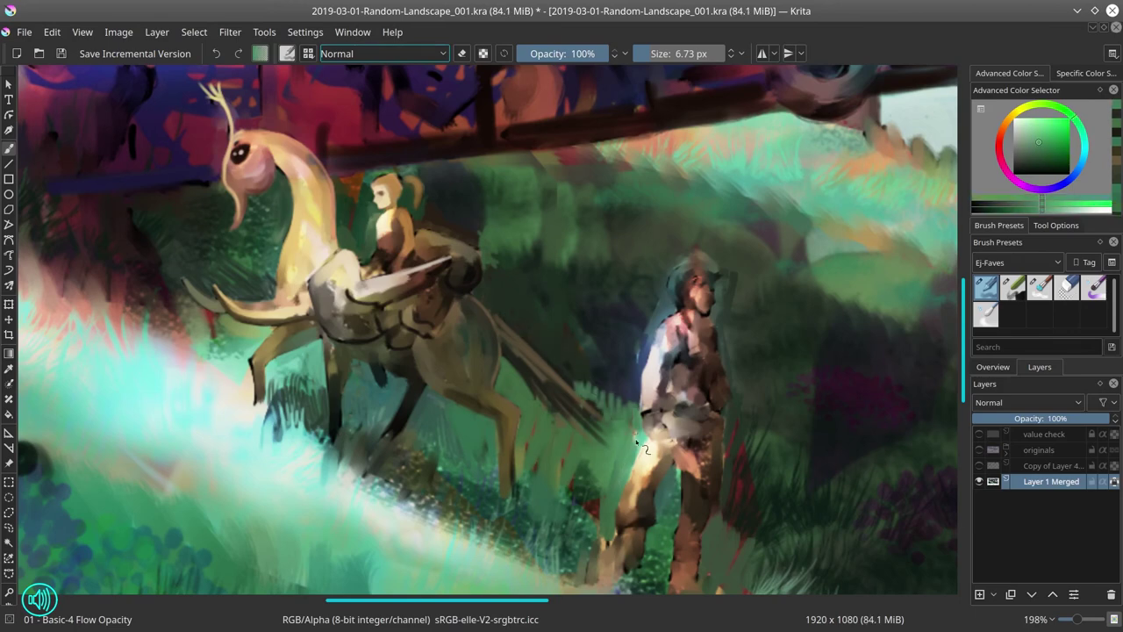
{"action": "left_click_drag", "start_coordinate": [679, 489], "coordinate": [634, 507]}
{"action": "left_click_drag", "start_coordinate": [604, 317], "coordinate": [609, 352]}
{"action": "scroll", "coordinate": [609, 352], "scroll_direction": "up", "scroll_amount": 3}
{"action": "left_click", "coordinate": [575, 401], "text": "ctrl"}
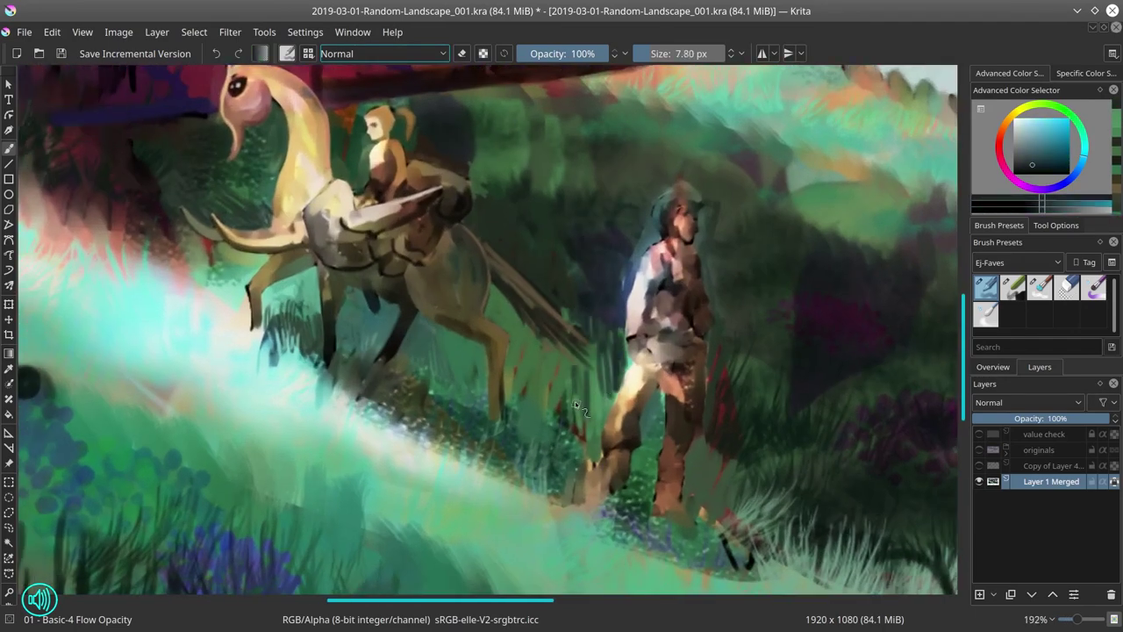
- Soften the tail tip and surrounding grass with the Blender Textured Soft brush at 12.34 px
{"action": "left_click", "coordinate": [1040, 287]}
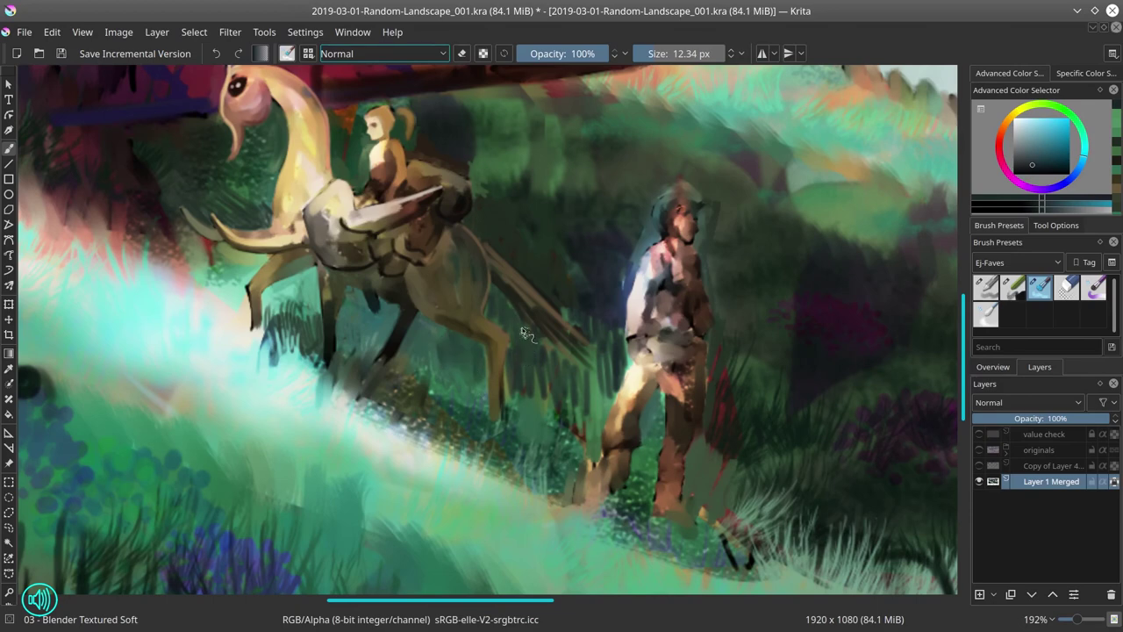
{"action": "left_click_drag", "start_coordinate": [546, 345], "coordinate": [580, 345]}
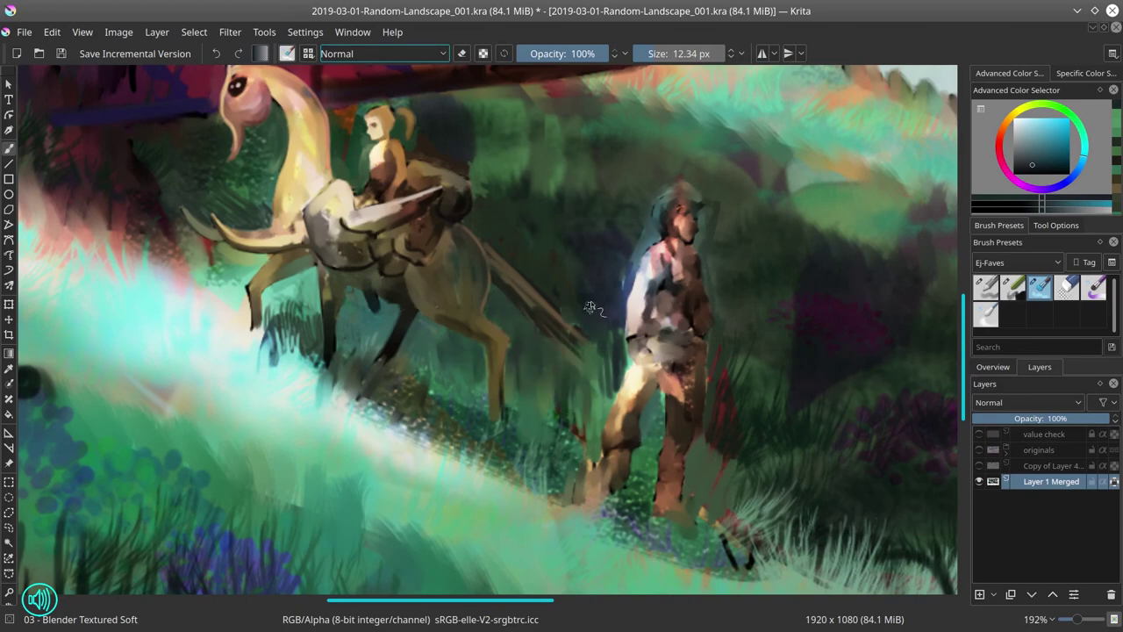
{"action": "left_click_drag", "start_coordinate": [590, 307], "coordinate": [600, 380]}
{"action": "left_click_drag", "start_coordinate": [586, 221], "coordinate": [579, 317]}
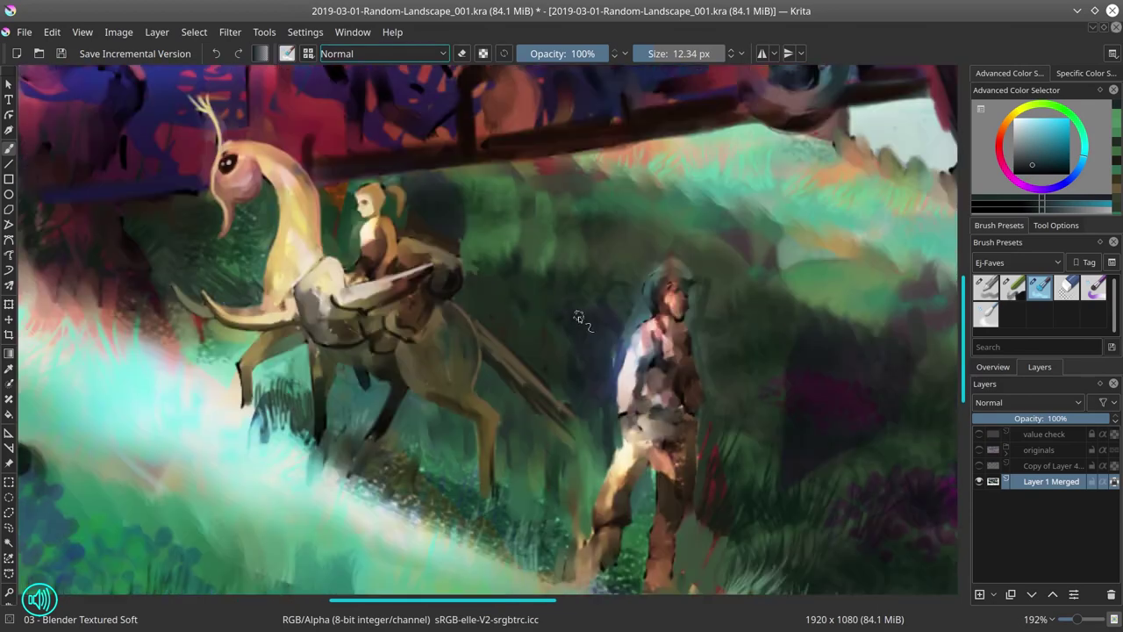
- Refine the curved horns at the mount's chest with sampled olive and background tones, using Basic-4 Flow Opacity at 6.83 px
{"action": "key", "text": "slash"}
{"action": "left_click", "coordinate": [210, 309], "text": "ctrl"}
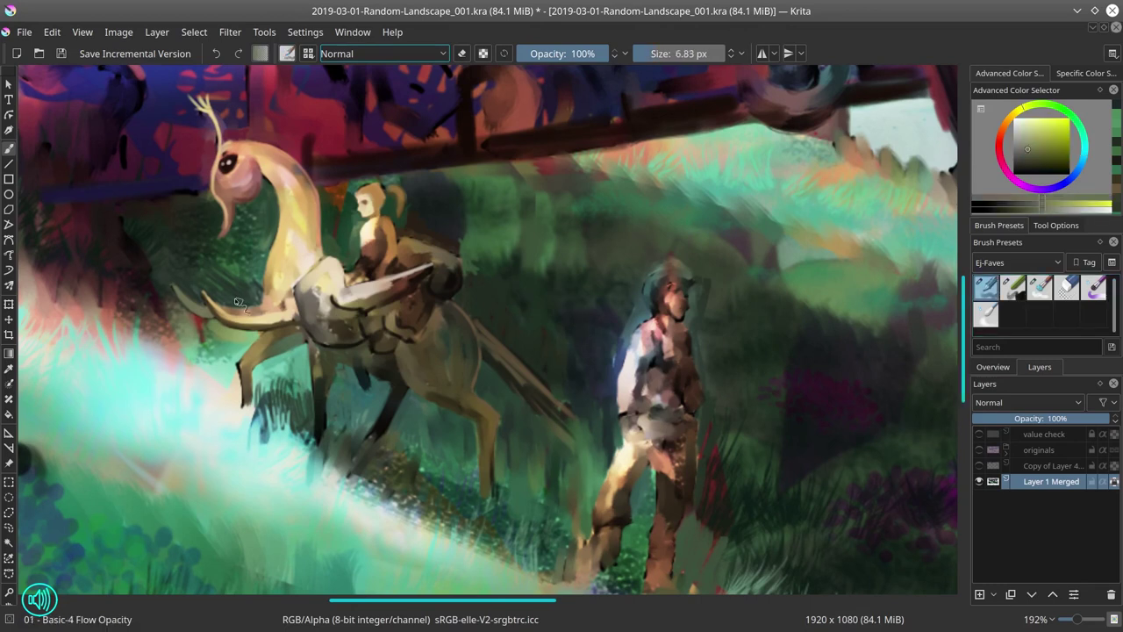
{"action": "left_click", "coordinate": [244, 303], "text": "ctrl"}
{"action": "mouse_move", "coordinate": [237, 303]}
{"action": "left_mouse_down"}
{"action": "mouse_move", "coordinate": [257, 312]}
{"action": "mouse_move", "coordinate": [239, 321]}
{"action": "mouse_move", "coordinate": [219, 300]}
{"action": "mouse_move", "coordinate": [183, 295]}
{"action": "mouse_move", "coordinate": [204, 296]}
{"action": "left_mouse_up"}
{"action": "left_click", "coordinate": [254, 320], "text": "ctrl"}
{"action": "left_click", "coordinate": [242, 297], "text": "ctrl"}
{"action": "left_click", "coordinate": [192, 279], "text": "ctrl"}
{"action": "left_click", "coordinate": [219, 316], "text": "ctrl"}
- Define the walking figure's face with sampled brown shadows and pale skin tones at 3.42 px
{"action": "left_click_drag", "start_coordinate": [770, 380], "coordinate": [705, 329]}
{"action": "left_click_drag", "start_coordinate": [705, 329], "coordinate": [705, 303]}
{"action": "left_click", "coordinate": [595, 236], "text": "ctrl"}
{"action": "left_click_drag", "start_coordinate": [597, 232], "coordinate": [615, 258]}
{"action": "left_click", "coordinate": [618, 248], "text": "ctrl"}
{"action": "left_click", "coordinate": [606, 250], "text": "ctrl"}
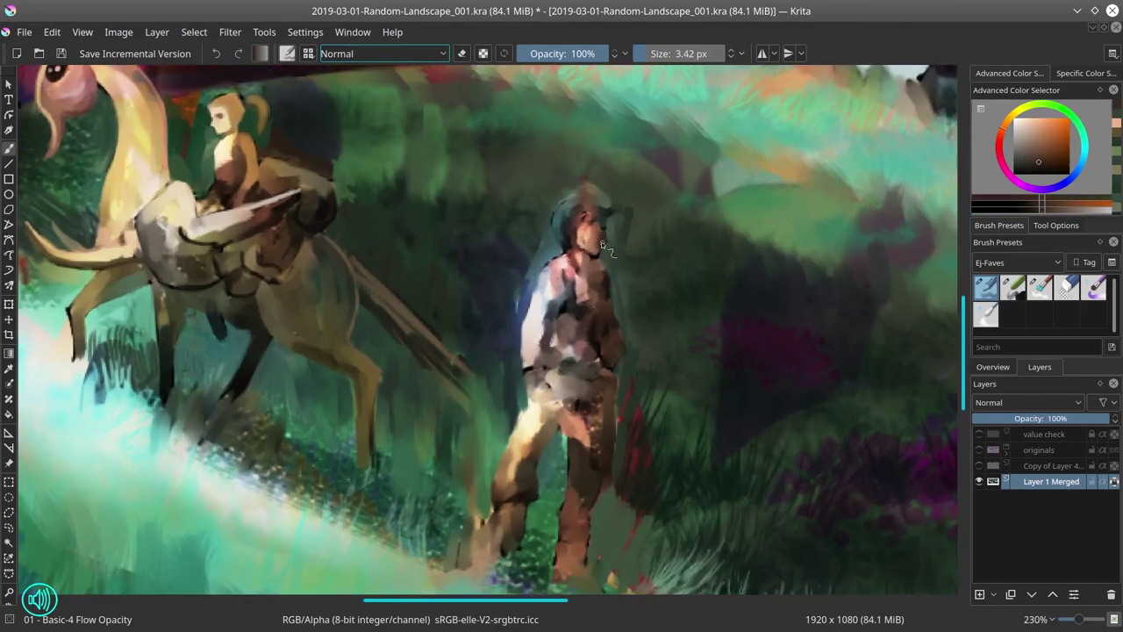
{"action": "left_click", "coordinate": [601, 242], "text": "ctrl"}
{"action": "left_click", "coordinate": [603, 226], "text": "ctrl"}
{"action": "left_click", "coordinate": [587, 237], "text": "ctrl"}
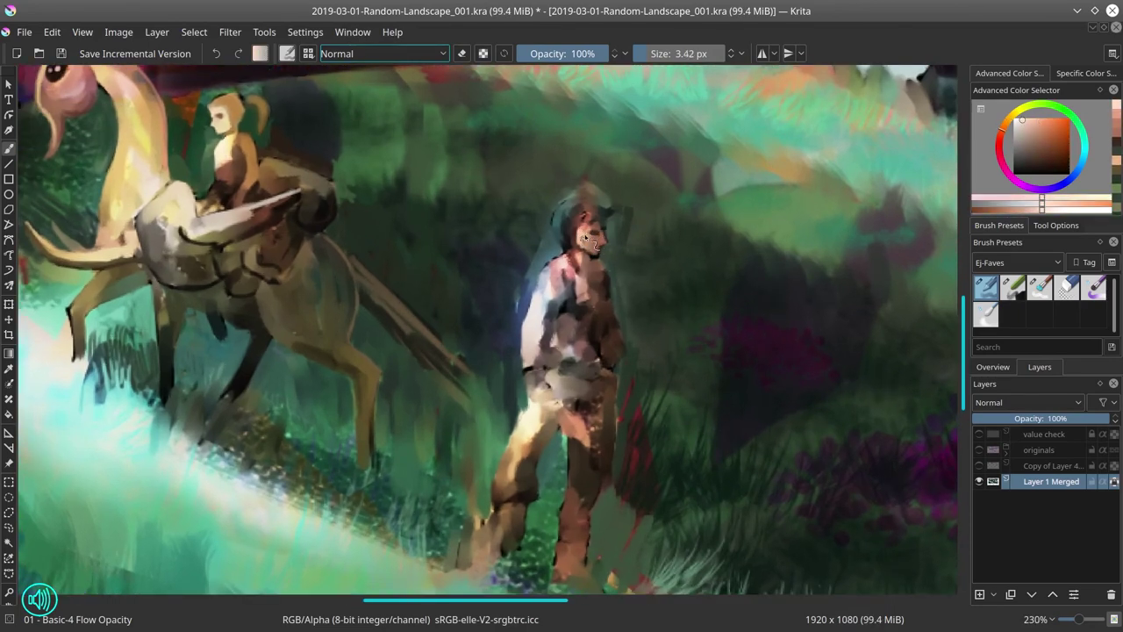
- Sharpen the walking figure's face profile and paint over the loose marks around the head with sampled background greens
{"action": "left_click", "coordinate": [626, 228], "text": "ctrl"}
{"action": "left_click", "coordinate": [596, 235], "text": "ctrl"}
{"action": "mouse_move", "coordinate": [618, 225]}
{"action": "left_mouse_down"}
{"action": "mouse_move", "coordinate": [613, 244]}
{"action": "mouse_move", "coordinate": [585, 236]}
{"action": "mouse_move", "coordinate": [633, 204]}
{"action": "mouse_move", "coordinate": [571, 192]}
{"action": "mouse_move", "coordinate": [604, 195]}
{"action": "mouse_move", "coordinate": [554, 214]}
{"action": "mouse_move", "coordinate": [579, 239]}
{"action": "left_mouse_up"}
{"action": "left_click", "coordinate": [593, 230], "text": "ctrl"}
{"action": "left_click", "coordinate": [626, 216], "text": "ctrl"}
{"action": "left_click", "coordinate": [637, 236], "text": "ctrl"}
{"action": "left_click", "coordinate": [646, 195], "text": "ctrl"}
{"action": "left_click", "coordinate": [642, 178], "text": "ctrl"}
{"action": "left_click", "coordinate": [606, 186], "text": "ctrl"}
- Shape the walking figure's reddish-brown hair and pointed hat brim with sampled tones at 4.39 px
{"action": "left_click", "coordinate": [572, 211], "text": "ctrl"}
{"action": "left_click", "coordinate": [546, 207], "text": "ctrl"}
{"action": "left_click", "coordinate": [586, 212], "text": "ctrl"}
{"action": "left_click", "coordinate": [583, 214], "text": "ctrl"}
{"action": "left_click", "coordinate": [551, 250], "text": "ctrl"}
{"action": "left_click", "coordinate": [547, 245], "text": "ctrl"}
{"action": "left_click", "coordinate": [570, 217], "text": "ctrl"}
{"action": "left_click", "coordinate": [580, 234], "text": "ctrl"}
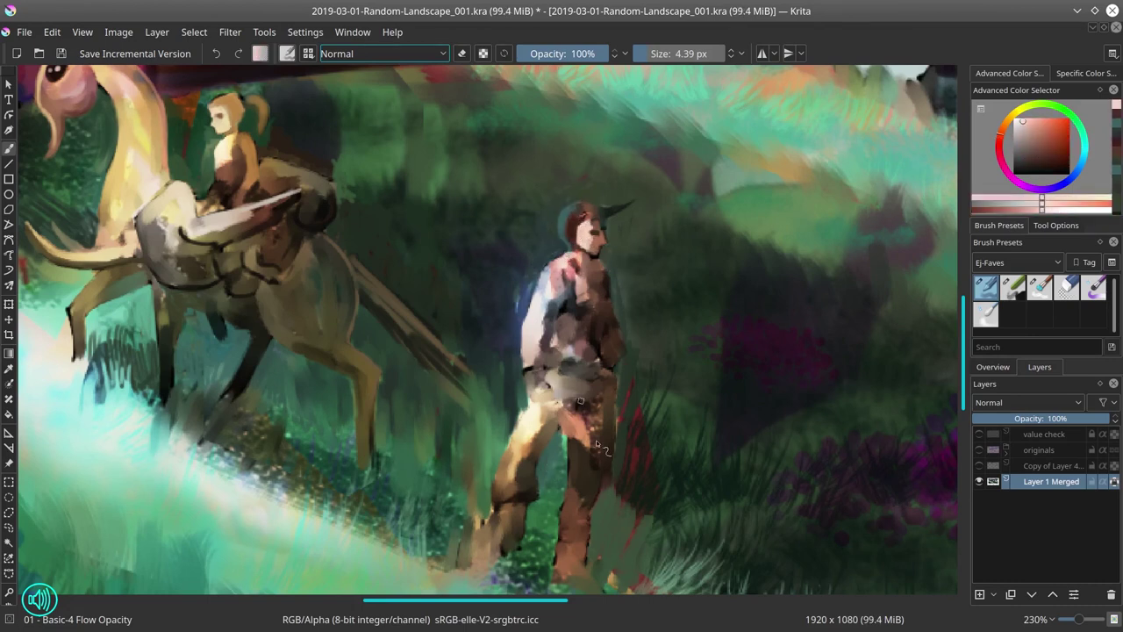
- Trim the glow along the walking figure's back with a sampled dark blue and save the painting
{"action": "left_click", "coordinate": [511, 297], "text": "ctrl"}
{"action": "left_click_drag", "start_coordinate": [524, 290], "coordinate": [524, 376]}
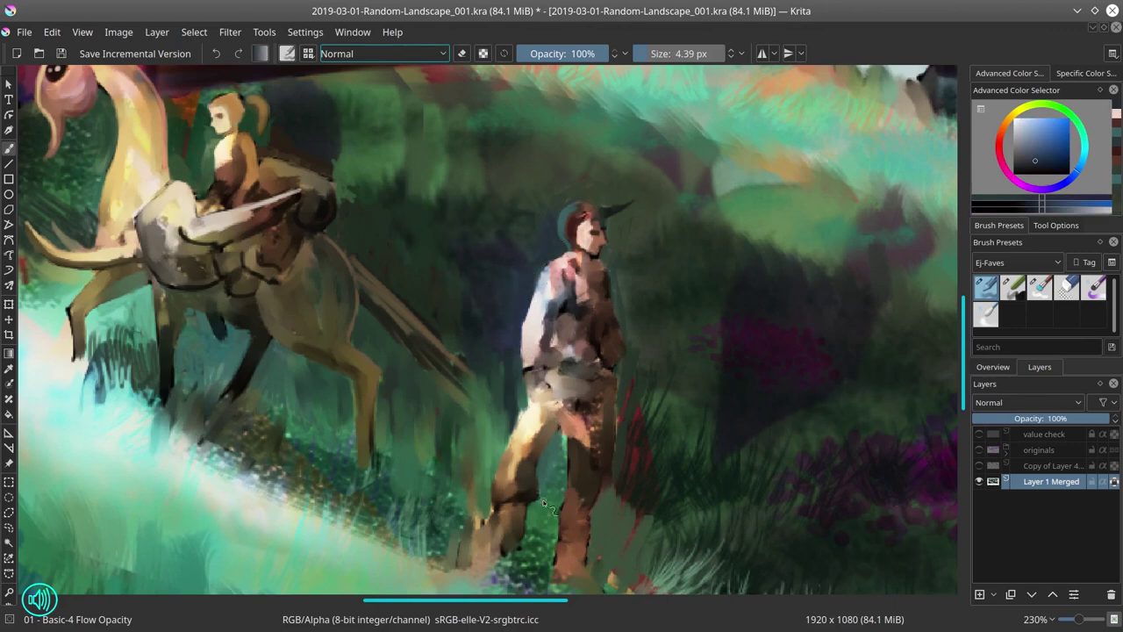
{"action": "key", "text": "ctrl+s"}
- Copy the walking figure's head area, paste it as a new layer and clear the selection
{"action": "left_click", "coordinate": [52, 32]}
{"action": "left_click", "coordinate": [77, 155]}
{"action": "left_click", "coordinate": [52, 33]}
{"action": "left_click", "coordinate": [73, 172]}
{"action": "left_click", "coordinate": [194, 33]}
{"action": "left_click", "coordinate": [211, 68]}
- Transform the pasted head, shift it slightly over the neck and merge it into the painting layer
{"action": "key", "text": "ctrl+t"}
{"action": "left_click_drag", "start_coordinate": [665, 182], "coordinate": [675, 172]}
{"action": "key", "text": "Return"}
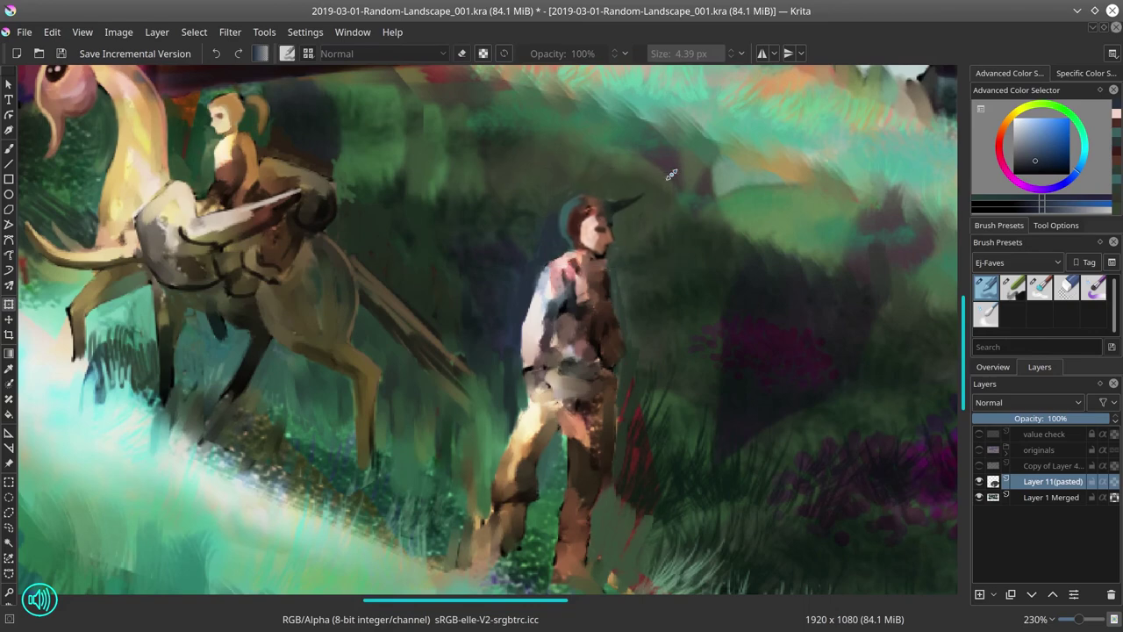
{"action": "left_click", "coordinate": [9, 319]}
{"action": "left_click_drag", "start_coordinate": [642, 245], "coordinate": [633, 248]}
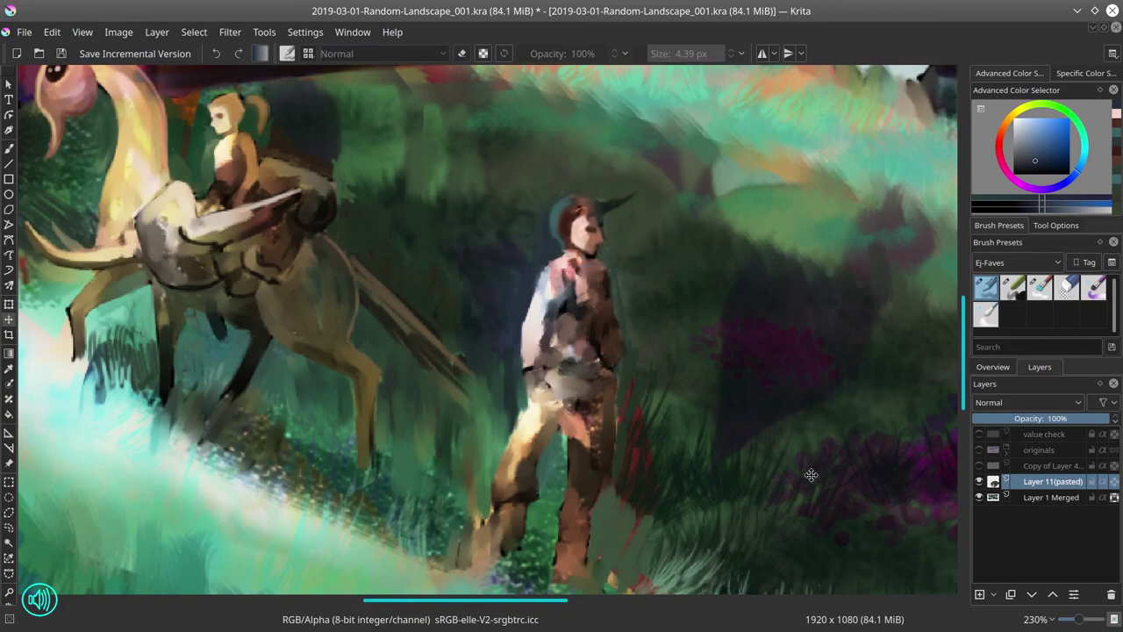
{"action": "key", "text": "ctrl+e"}
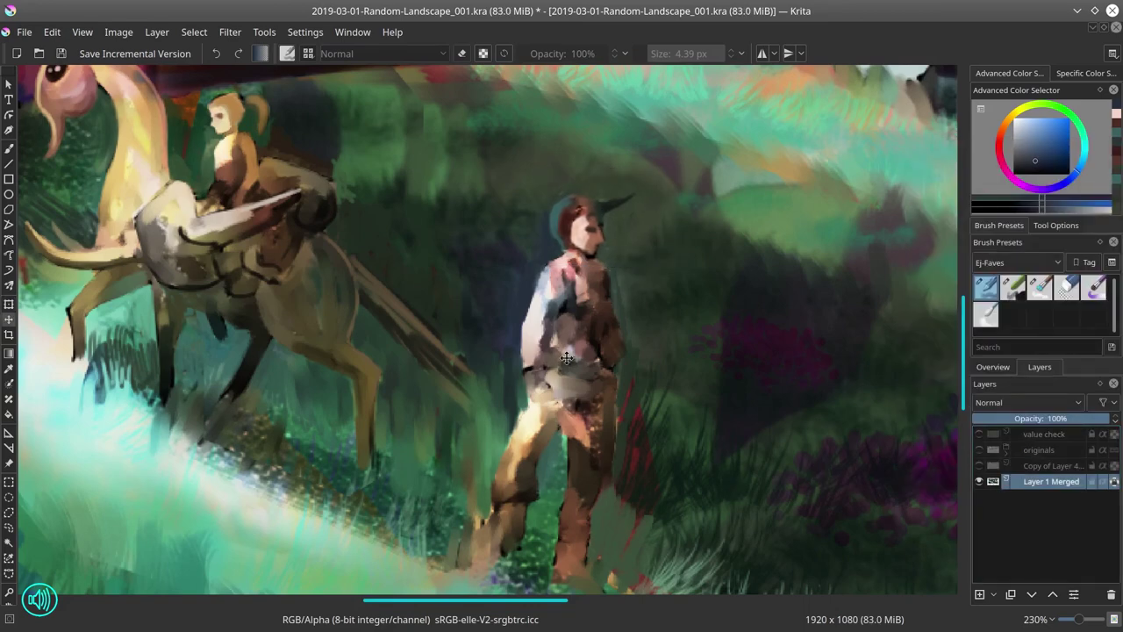
- Rework the walking figure's jacket folds and collar with sampled dark and pinkish tones at 6.45 px
{"action": "key", "text": "b"}
{"action": "left_click", "coordinate": [597, 309], "text": "ctrl"}
{"action": "mouse_move", "coordinate": [564, 307]}
{"action": "left_mouse_down"}
{"action": "mouse_move", "coordinate": [573, 328]}
{"action": "mouse_move", "coordinate": [558, 341]}
{"action": "mouse_move", "coordinate": [570, 365]}
{"action": "left_mouse_up"}
{"action": "left_click_drag", "start_coordinate": [604, 303], "coordinate": [606, 347]}
{"action": "left_click", "coordinate": [588, 262], "text": "ctrl"}
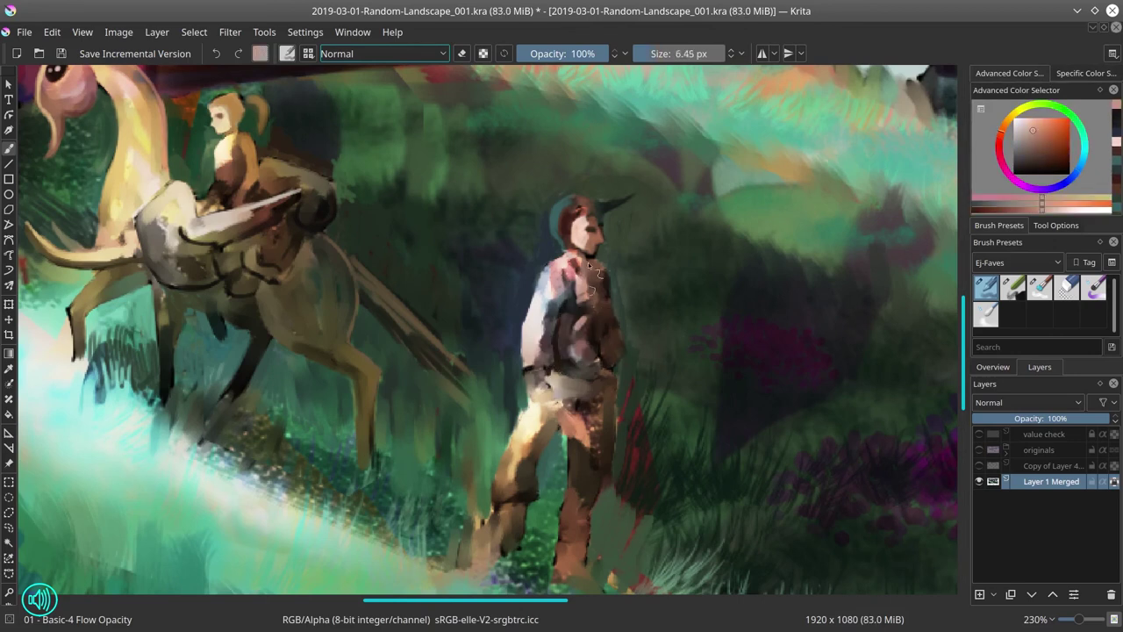
{"action": "left_click", "coordinate": [587, 240], "text": "ctrl"}
{"action": "left_click_drag", "start_coordinate": [576, 268], "coordinate": [568, 288]}
- Shape the walking figure's front arm and hand with sampled reddish-brown tones at 5.73 px
{"action": "left_click", "coordinate": [606, 307], "text": "ctrl"}
{"action": "left_click_drag", "start_coordinate": [604, 326], "coordinate": [616, 370]}
{"action": "left_click", "coordinate": [600, 330], "text": "ctrl"}
{"action": "left_click", "coordinate": [598, 277], "text": "ctrl"}
{"action": "left_click_drag", "start_coordinate": [602, 274], "coordinate": [607, 314]}
{"action": "left_click", "coordinate": [538, 351], "text": "ctrl"}
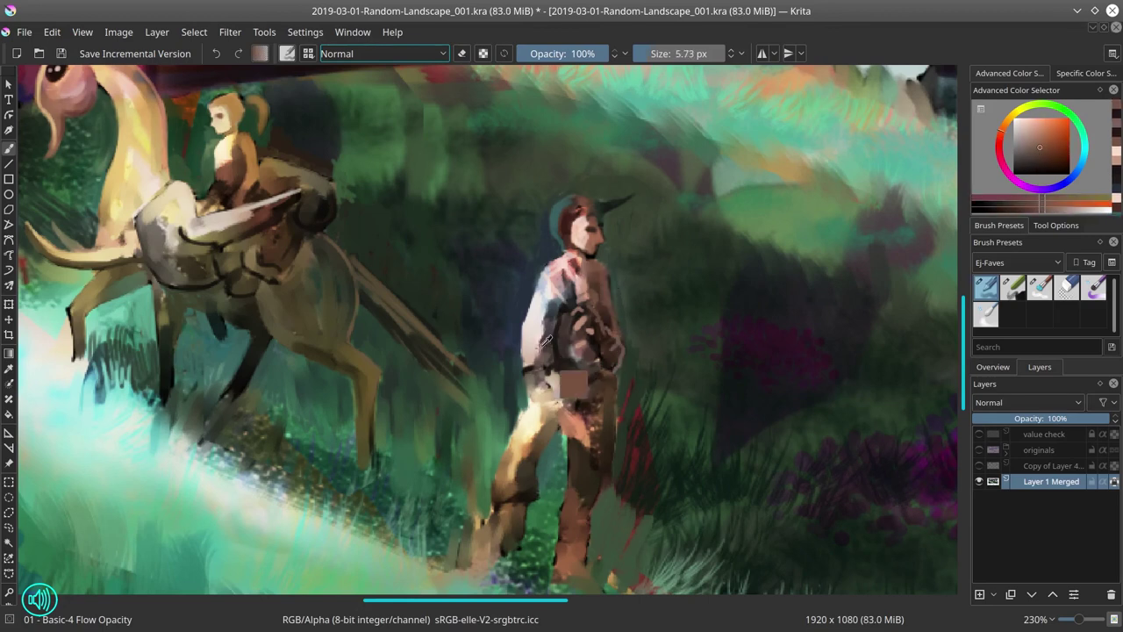
- Define the walking figure's rear cuff and hand and darken the sleeve's inner edge at 4.26 px
{"action": "left_click_drag", "start_coordinate": [537, 372], "coordinate": [526, 386]}
{"action": "left_click", "coordinate": [531, 409], "text": "ctrl"}
{"action": "left_click", "coordinate": [587, 307], "text": "ctrl"}
{"action": "left_click_drag", "start_coordinate": [549, 284], "coordinate": [564, 304]}
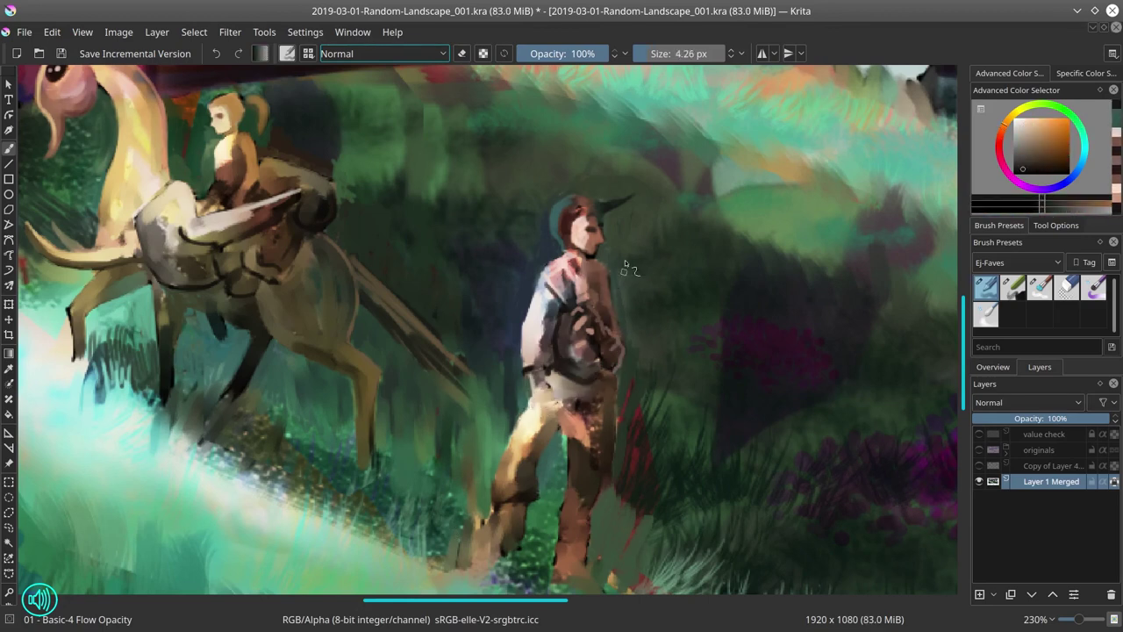
- Trim the walking figure's chest edge with background green and add a pale blue rim around the head at 3.83 px
{"action": "left_click", "coordinate": [625, 259], "text": "ctrl"}
{"action": "left_click_drag", "start_coordinate": [611, 262], "coordinate": [614, 290]}
{"action": "left_click", "coordinate": [534, 321], "text": "ctrl"}
{"action": "left_click_drag", "start_coordinate": [577, 196], "coordinate": [563, 248]}
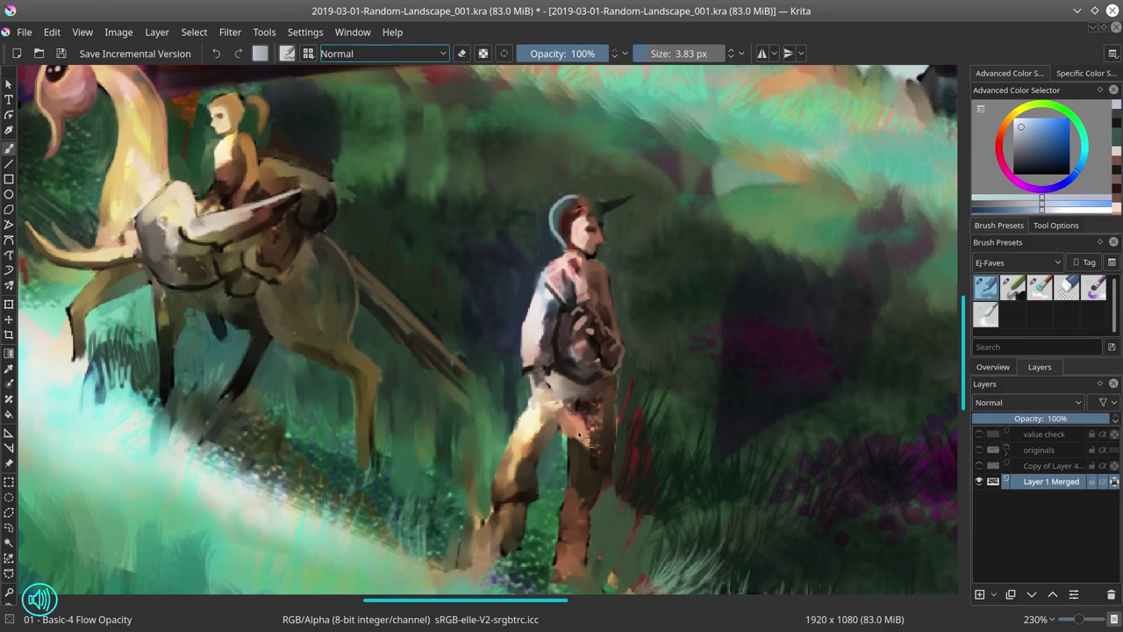
- Render the walking figure's thighs with sampled cream highlights and orange-brown tones
{"action": "left_click", "coordinate": [546, 412], "text": "ctrl"}
{"action": "left_click_drag", "start_coordinate": [528, 411], "coordinate": [495, 497]}
{"action": "left_click", "coordinate": [551, 450], "text": "ctrl"}
{"action": "mouse_move", "coordinate": [559, 423]}
{"action": "left_mouse_down"}
{"action": "mouse_move", "coordinate": [571, 457]}
{"action": "mouse_move", "coordinate": [575, 439]}
{"action": "mouse_move", "coordinate": [610, 481]}
{"action": "left_mouse_up"}
{"action": "left_click", "coordinate": [574, 427], "text": "ctrl"}
{"action": "left_click", "coordinate": [599, 438], "text": "ctrl"}
{"action": "left_click", "coordinate": [576, 423], "text": "ctrl"}
- Clean up the outline of the walking figure's front leg with sampled background greens at 4.00 px
{"action": "left_click", "coordinate": [654, 389], "text": "ctrl"}
{"action": "key", "text": "bracketright"}
{"action": "mouse_move", "coordinate": [620, 412]}
{"action": "left_mouse_down"}
{"action": "mouse_move", "coordinate": [614, 478]}
{"action": "mouse_move", "coordinate": [607, 393]}
{"action": "left_mouse_up"}
{"action": "left_click", "coordinate": [621, 474], "text": "ctrl"}
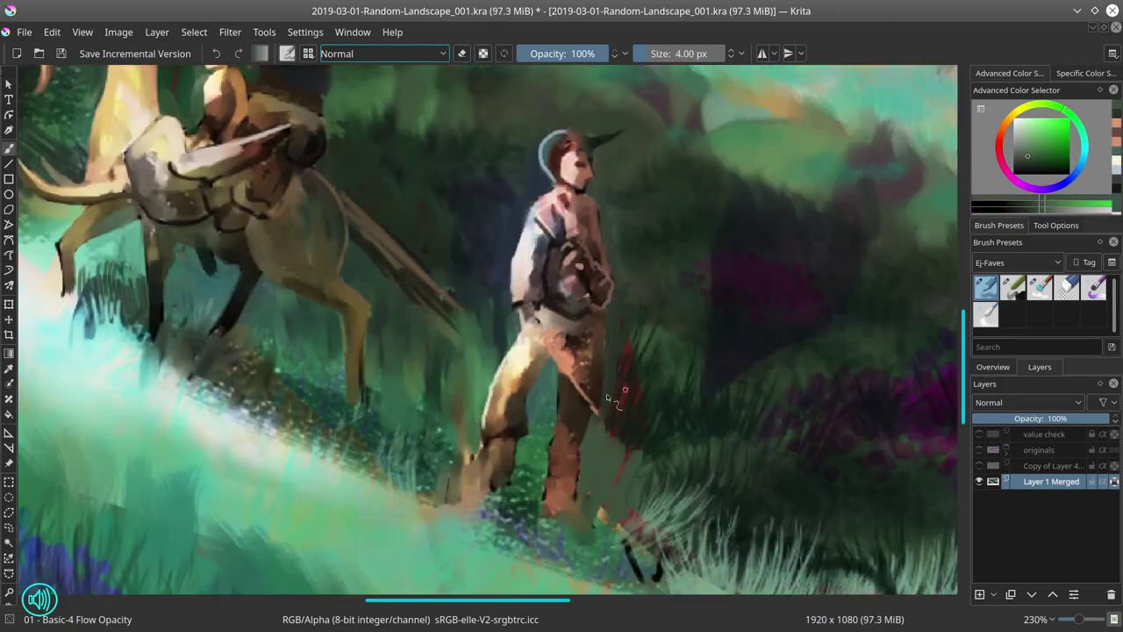
- Reshape the walking figure's lower legs and boots with sampled brown and background green tones
{"action": "left_click", "coordinate": [570, 449], "text": "ctrl"}
{"action": "mouse_move", "coordinate": [558, 440]}
{"action": "left_mouse_down"}
{"action": "mouse_move", "coordinate": [551, 473]}
{"action": "mouse_move", "coordinate": [581, 504]}
{"action": "mouse_move", "coordinate": [543, 514]}
{"action": "left_mouse_up"}
{"action": "left_click", "coordinate": [565, 494], "text": "ctrl"}
{"action": "left_click", "coordinate": [533, 490], "text": "ctrl"}
{"action": "left_click", "coordinate": [523, 460], "text": "ctrl"}
{"action": "mouse_move", "coordinate": [516, 449]}
{"action": "left_mouse_down"}
{"action": "mouse_move", "coordinate": [505, 485]}
{"action": "mouse_move", "coordinate": [489, 466]}
{"action": "mouse_move", "coordinate": [511, 488]}
{"action": "left_mouse_up"}
{"action": "left_click", "coordinate": [502, 451], "text": "ctrl"}
{"action": "left_click", "coordinate": [525, 460], "text": "ctrl"}
{"action": "left_click", "coordinate": [494, 505], "text": "ctrl"}
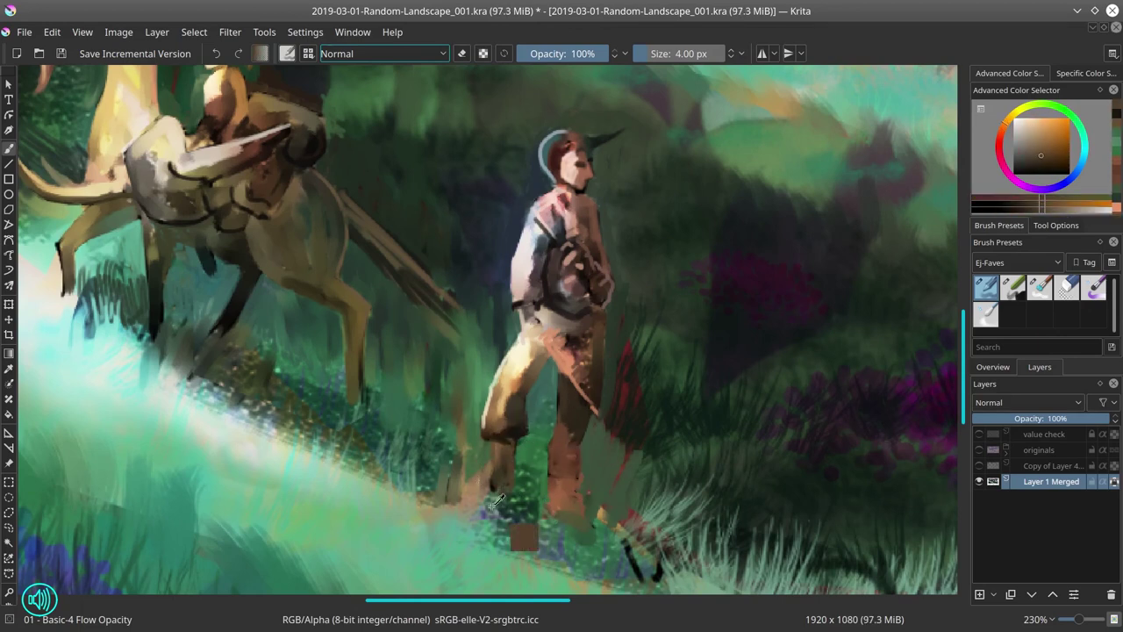
{"action": "left_click", "coordinate": [503, 497], "text": "ctrl"}
- Repaint the walking figure's rear hand, jacket hem and hips with sampled cream and reddish-brown tones, blending them softly
{"action": "left_click", "coordinate": [540, 336], "text": "ctrl"}
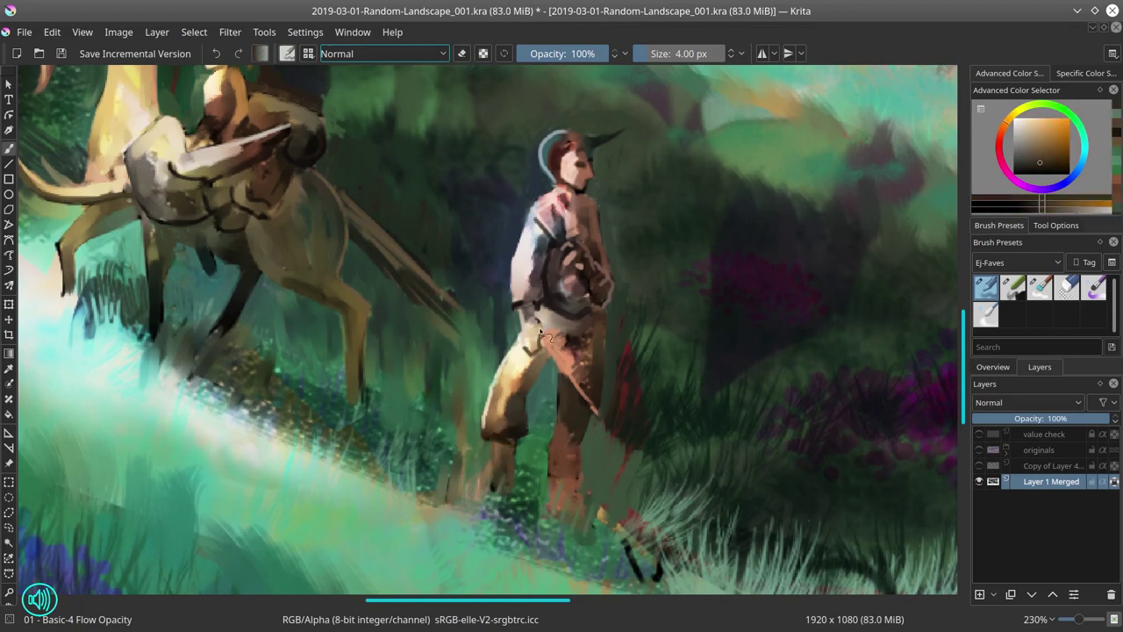
{"action": "left_click", "coordinate": [541, 371], "text": "ctrl"}
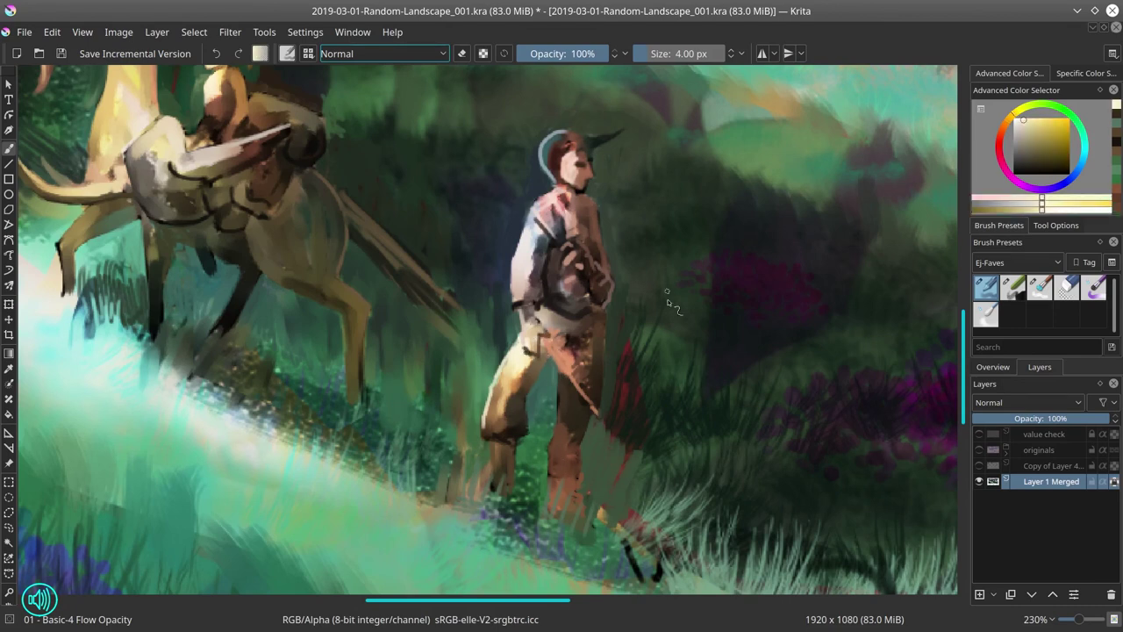
{"action": "left_click", "coordinate": [537, 349], "text": "ctrl"}
{"action": "left_click_drag", "start_coordinate": [542, 347], "coordinate": [569, 341]}
{"action": "key", "text": "slash"}
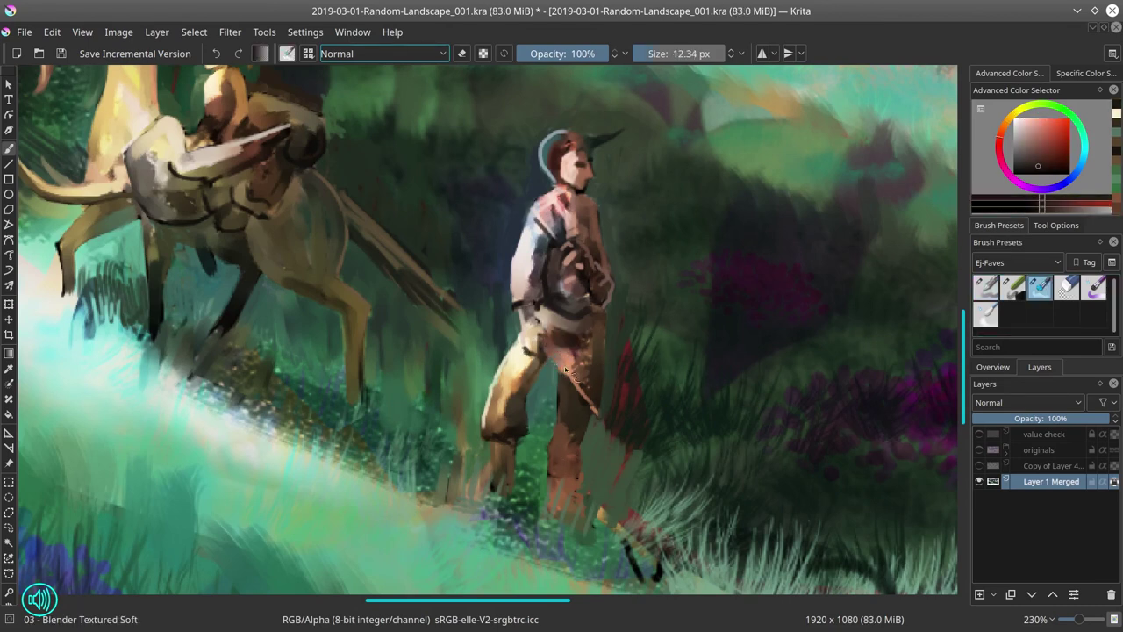
{"action": "key", "text": "slash"}
{"action": "left_click", "coordinate": [564, 352], "text": "ctrl"}
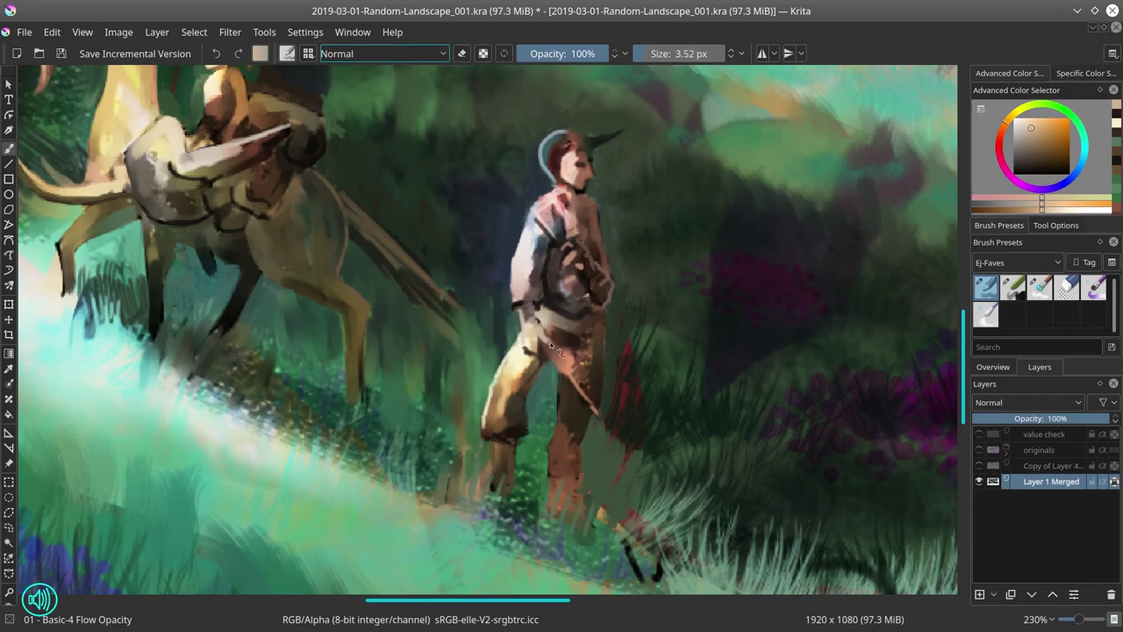
{"action": "left_click", "coordinate": [541, 313], "text": "ctrl"}
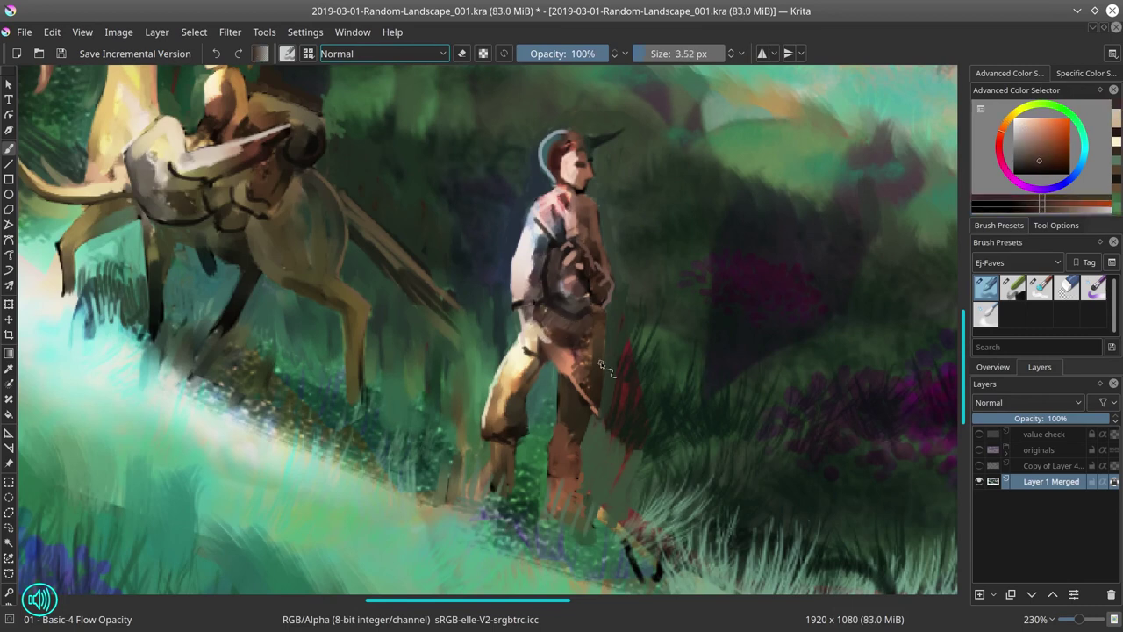
- Paint a thin dark rope hanging from the mount to the walking figure's hand at 3.52 px
{"action": "left_click", "coordinate": [224, 207], "text": "ctrl"}
{"action": "mouse_move", "coordinate": [135, 162]}
{"action": "left_mouse_down"}
{"action": "mouse_move", "coordinate": [220, 197]}
{"action": "mouse_move", "coordinate": [222, 232]}
{"action": "left_mouse_up"}
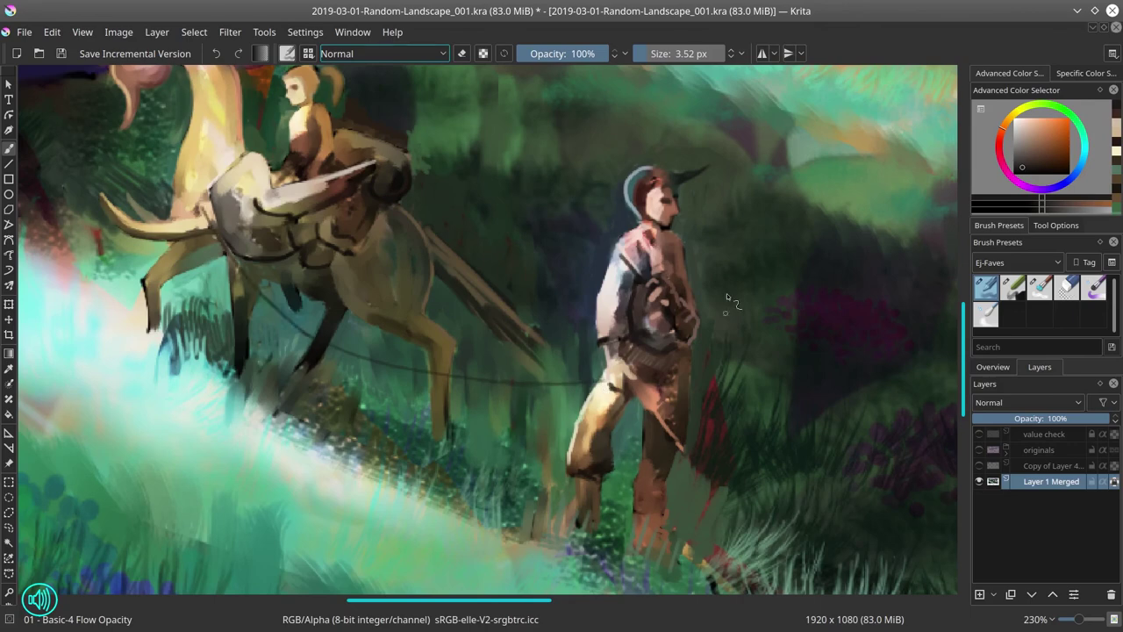
{"action": "scroll", "coordinate": [726, 299], "scroll_direction": "down", "scroll_amount": 5}
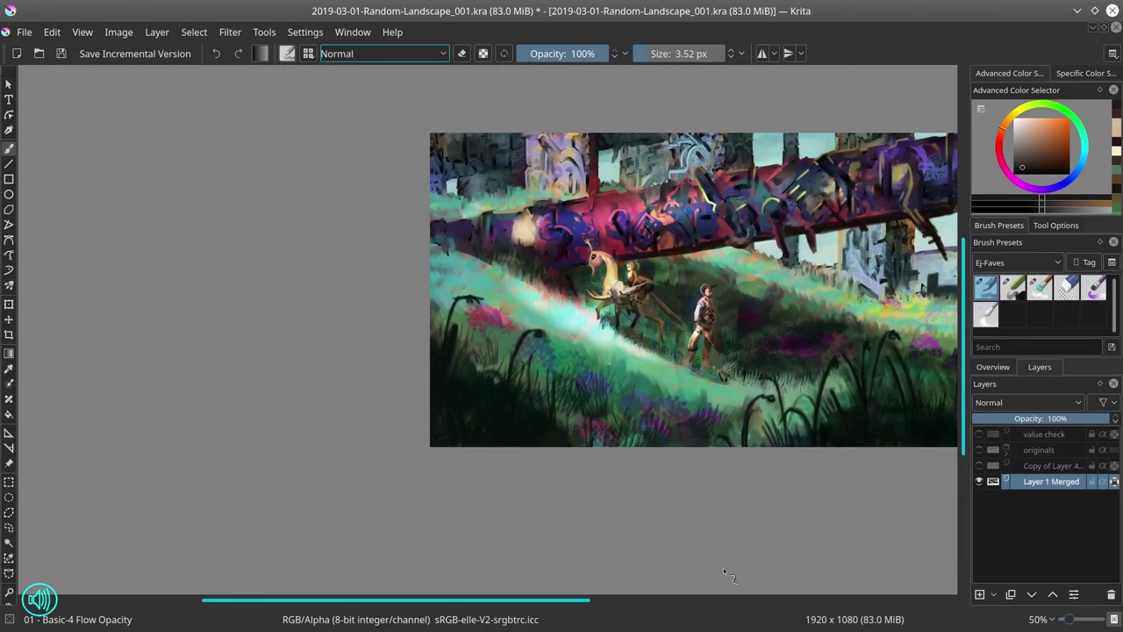
- Review the painting's foreground and overall composition, and mirror the image horizontally
{"action": "left_click_drag", "start_coordinate": [723, 568], "coordinate": [536, 465]}
{"action": "scroll", "coordinate": [406, 299], "scroll_direction": "up", "scroll_amount": 5}
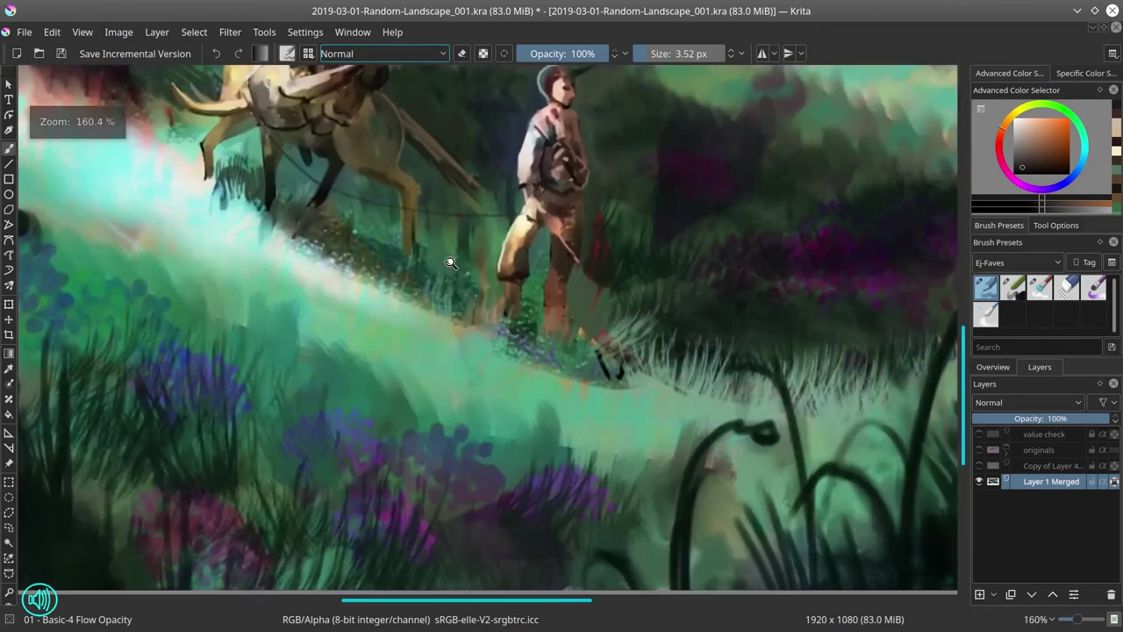
{"action": "scroll", "coordinate": [659, 437], "scroll_direction": "down", "scroll_amount": 6}
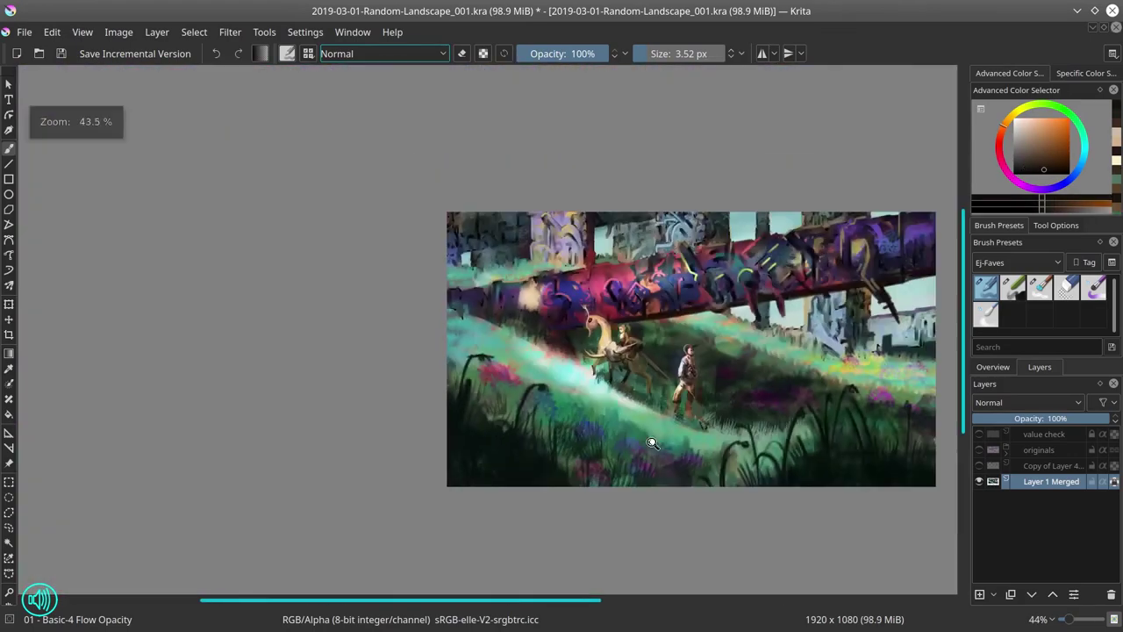
{"action": "left_click", "coordinate": [118, 32]}
{"action": "left_click", "coordinate": [141, 197]}
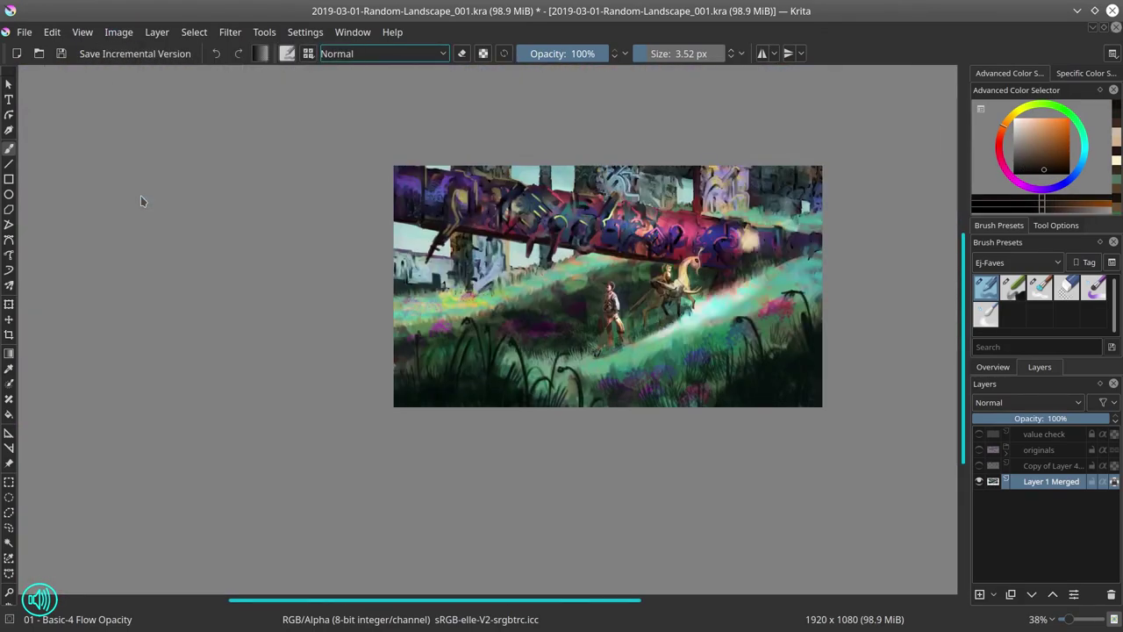